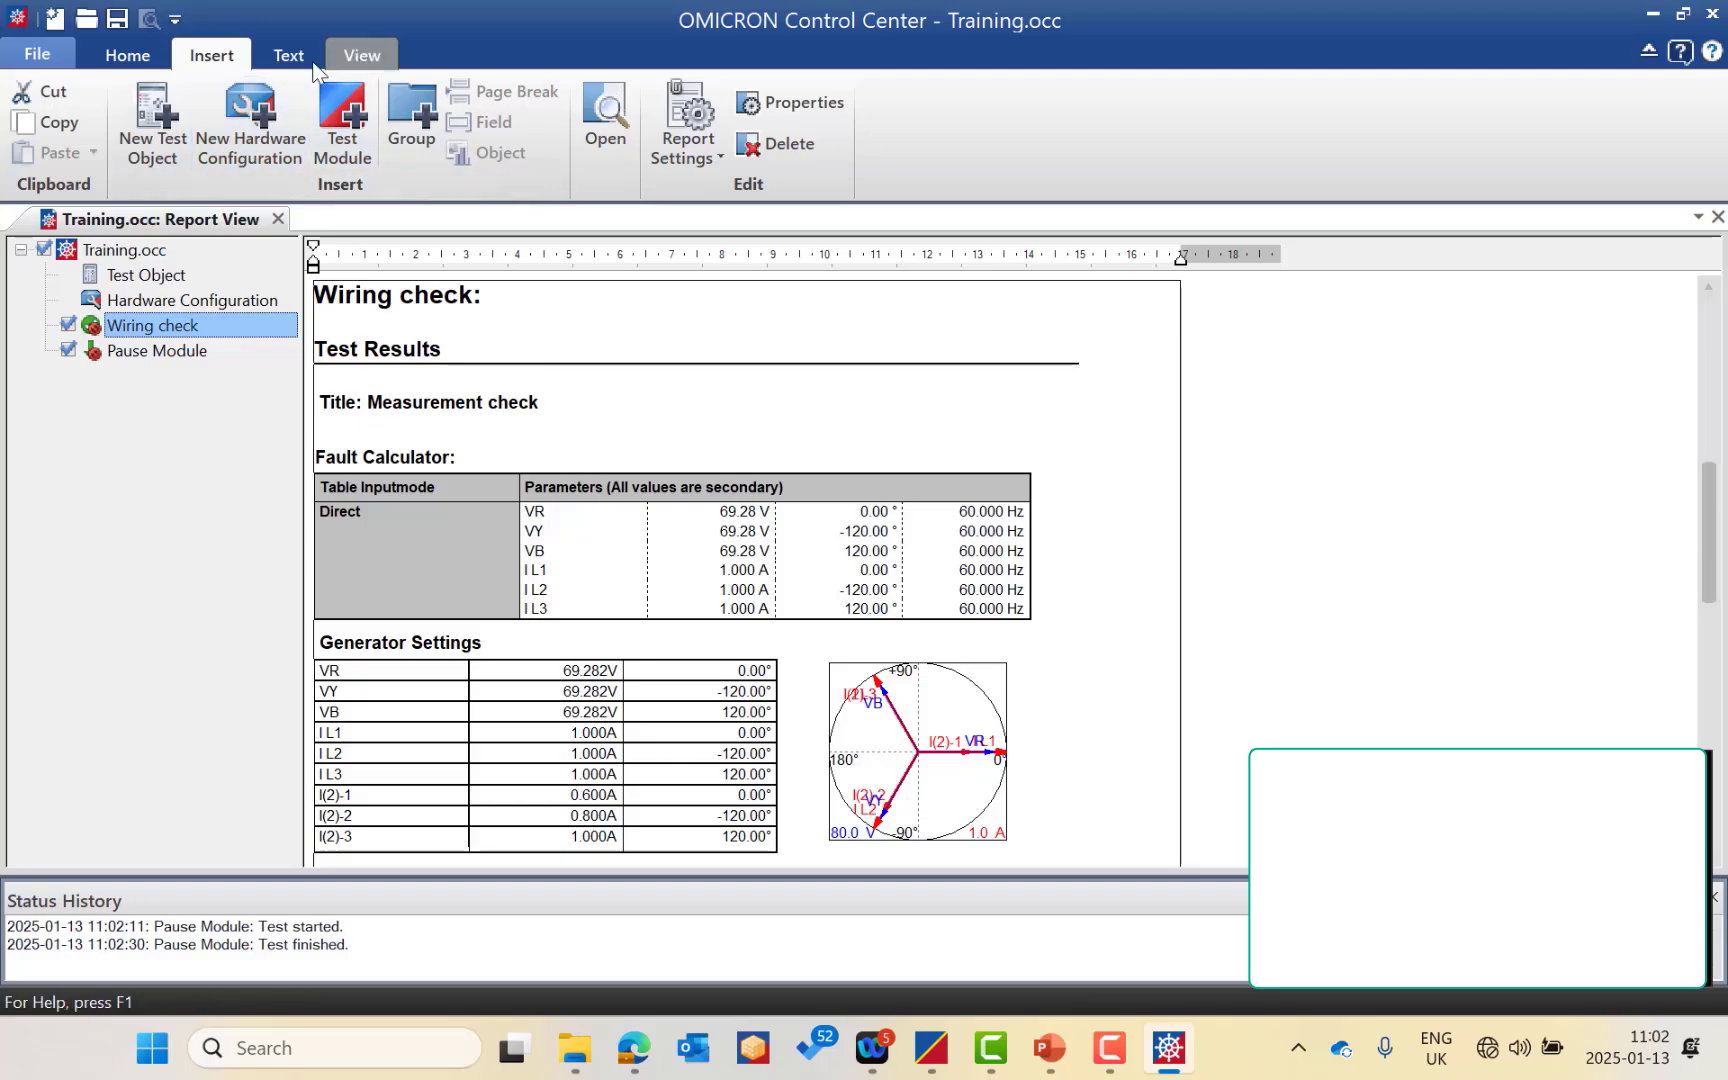
Insert a new State Sequencer test module into the Training.occ test document.
{"action": "left_click", "coordinate": [352, 127]}
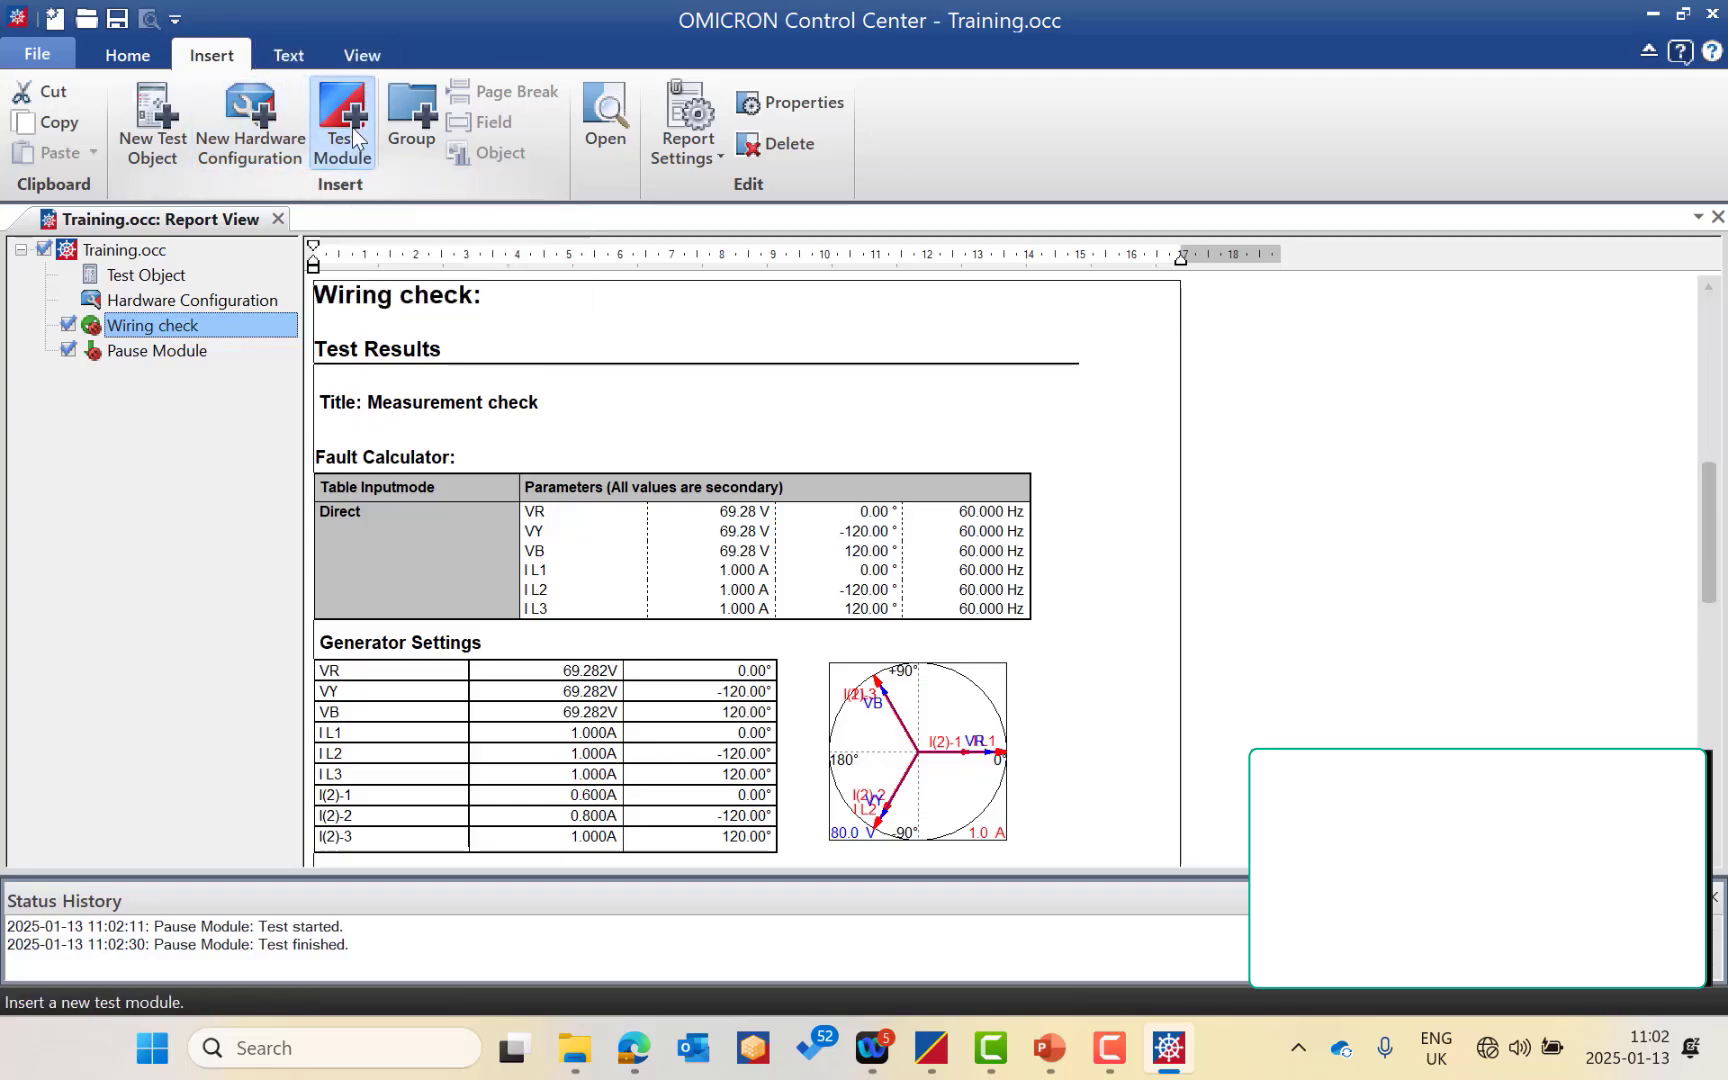
{"action": "left_click", "coordinate": [259, 163]}
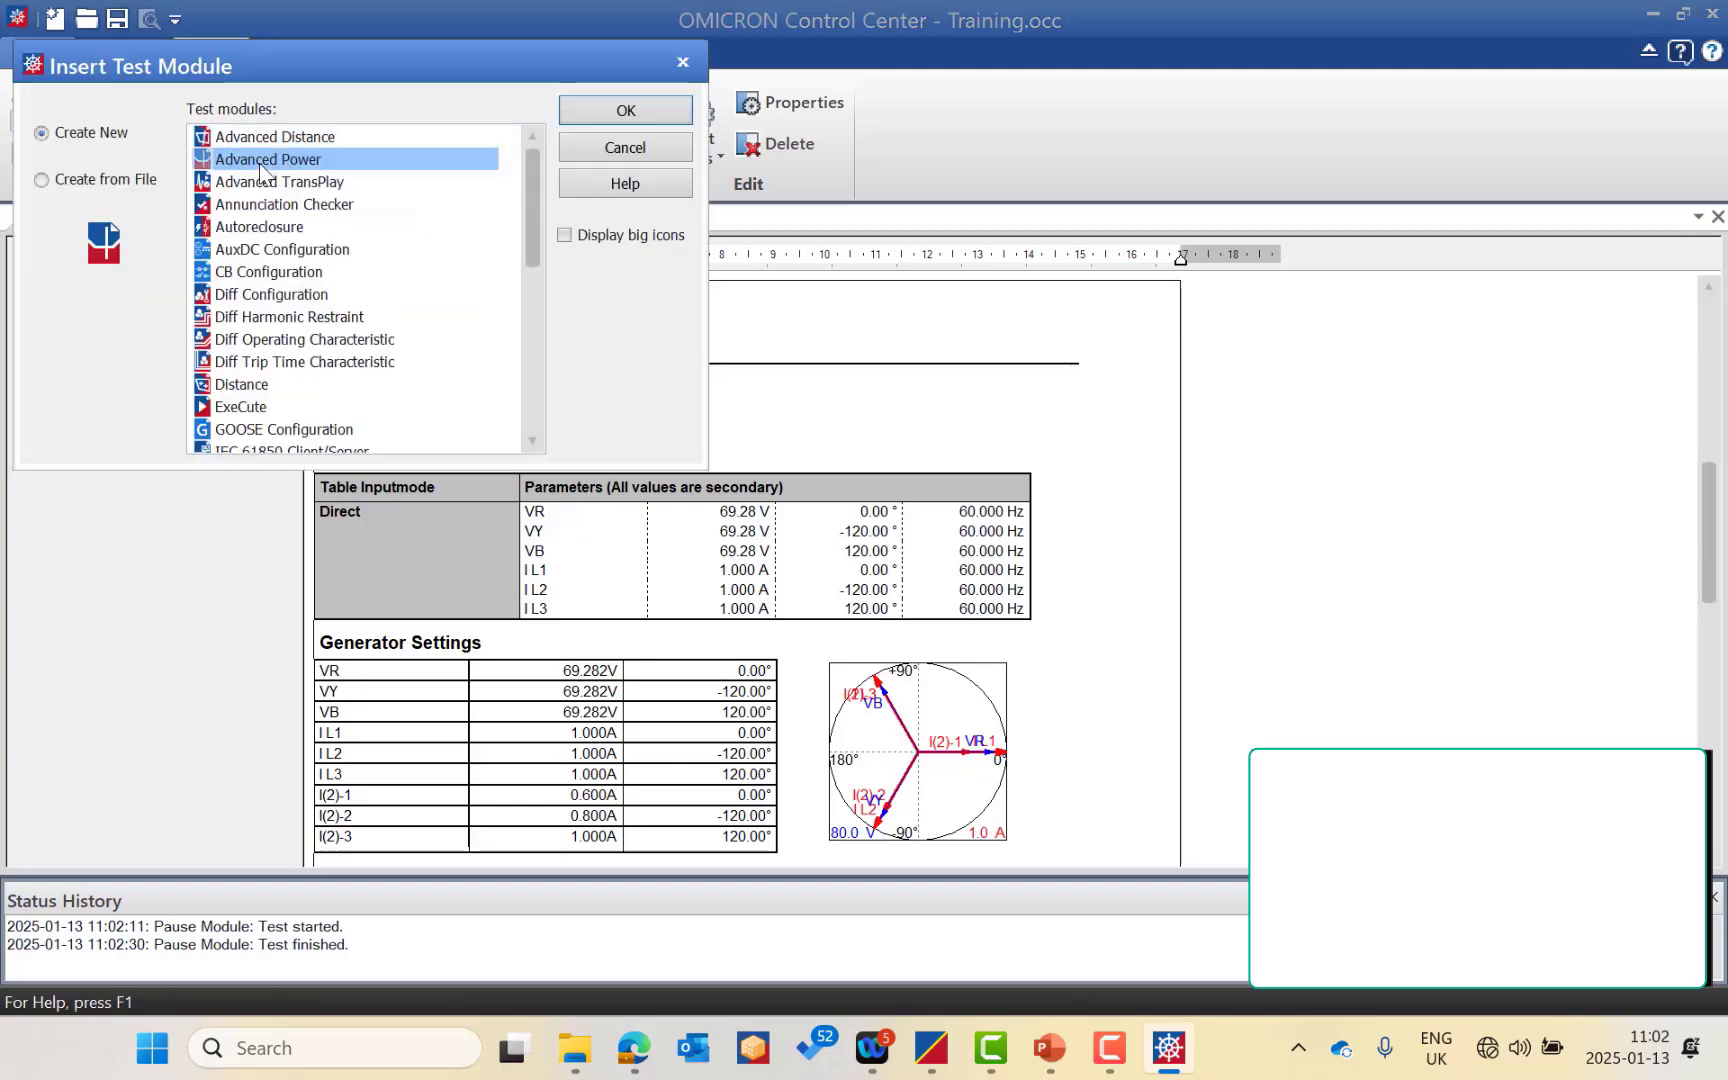
{"action": "key", "text": "s"}
{"action": "left_click", "coordinate": [255, 320]}
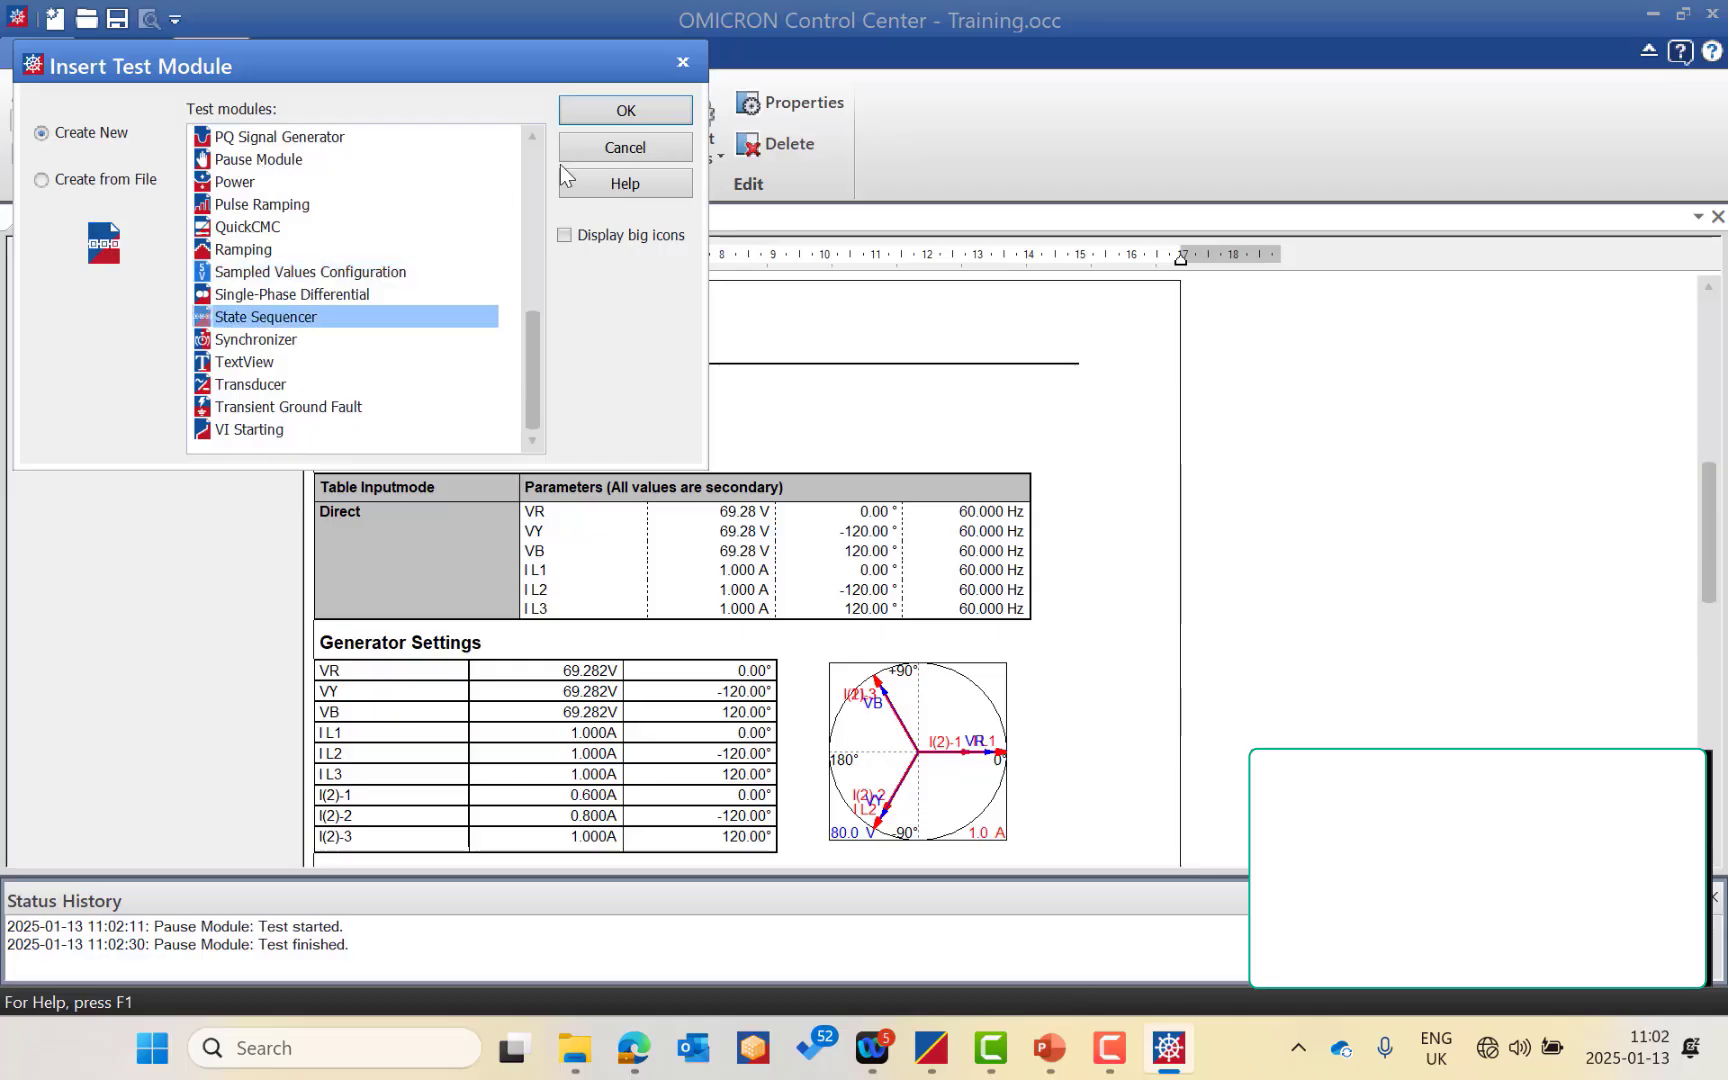
{"action": "left_click", "coordinate": [612, 116]}
Move the Pause Module ahead of Wiring check in the test document tree.
{"action": "left_click", "coordinate": [155, 350]}
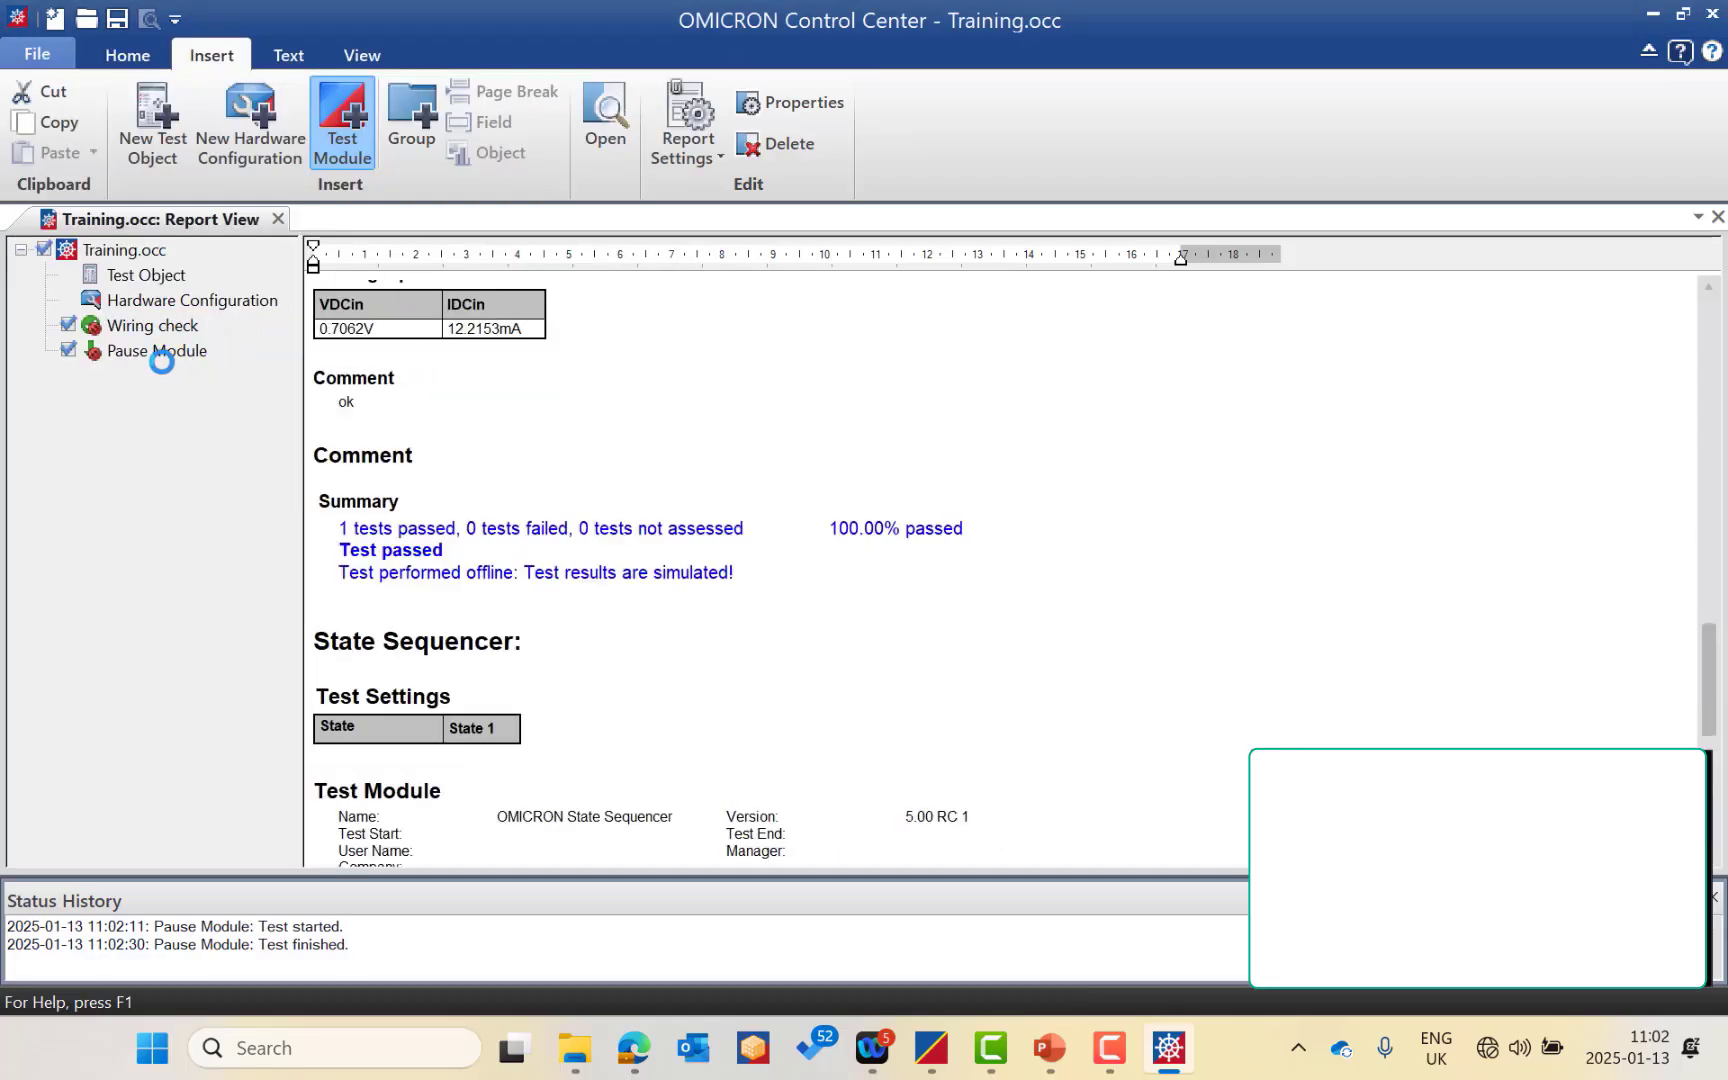
{"action": "left_click", "coordinate": [146, 352]}
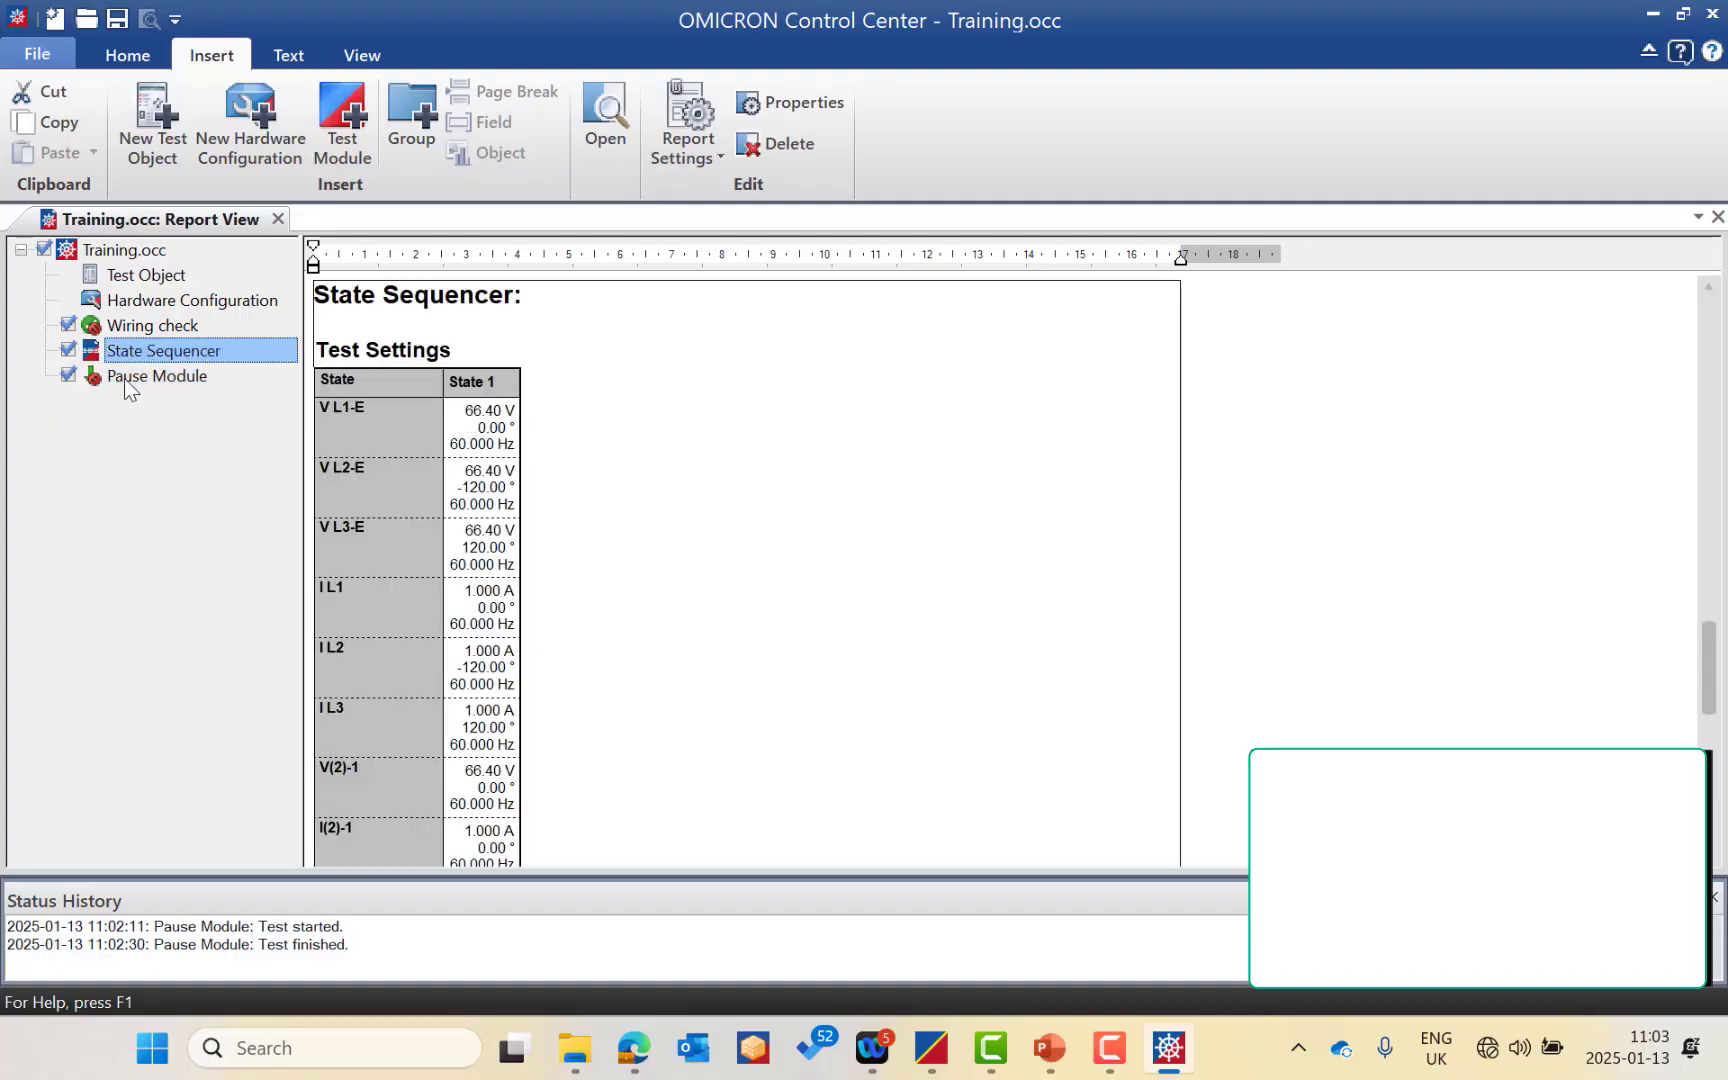
{"action": "left_click_drag", "start_coordinate": [124, 378], "coordinate": [128, 307]}
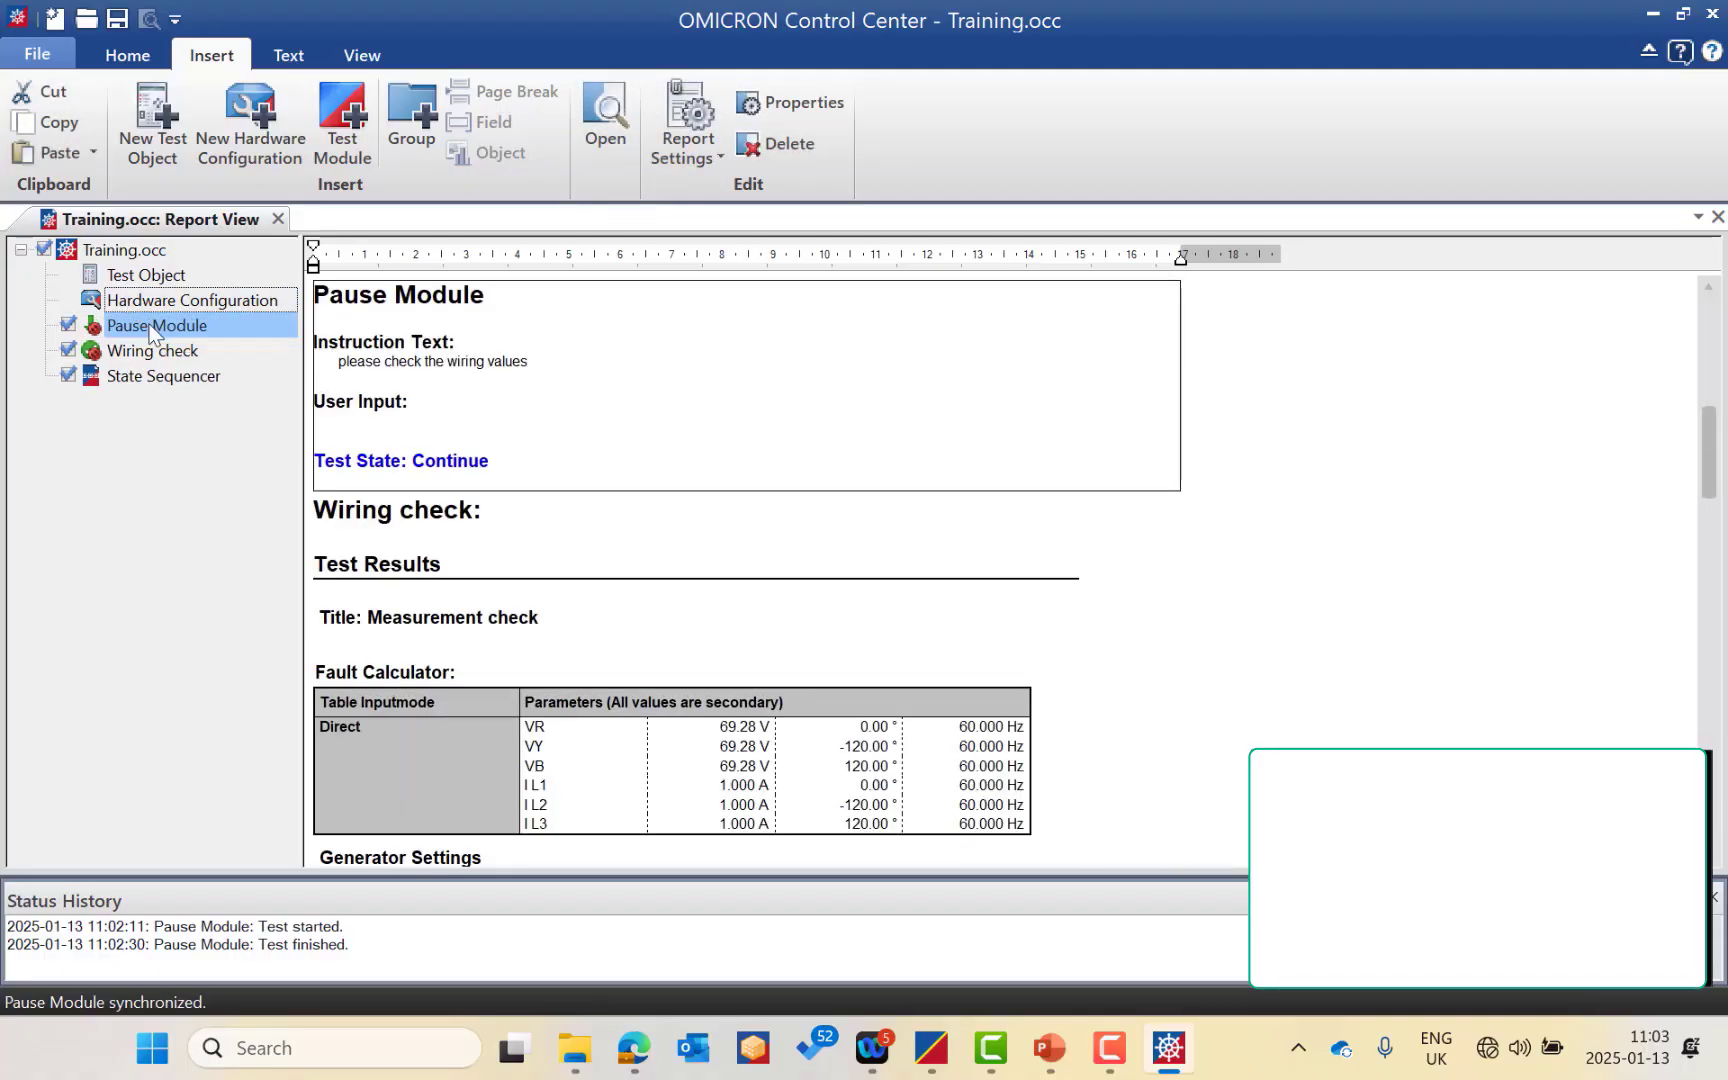
Open the State Sequencer module from the document tree and maximize its window.
{"action": "left_click", "coordinate": [140, 350]}
{"action": "left_click", "coordinate": [158, 377]}
{"action": "double_click", "coordinate": [158, 377]}
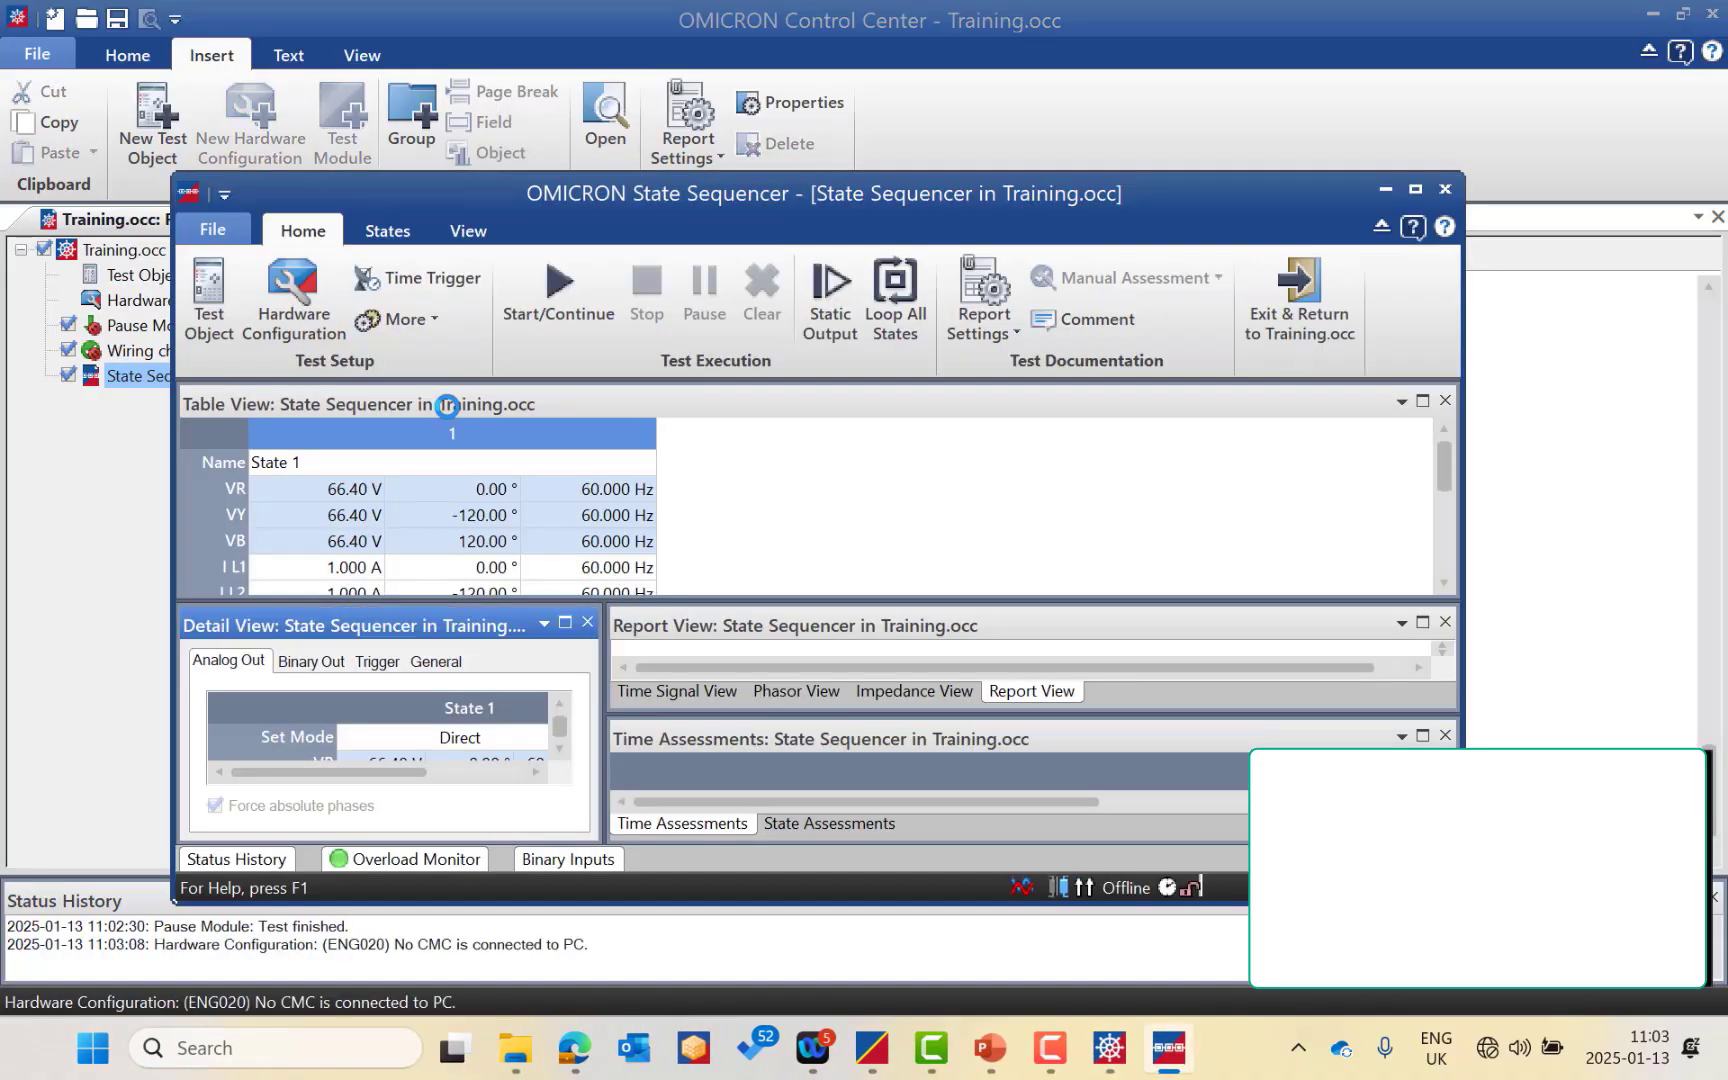
{"action": "double_click", "coordinate": [683, 197]}
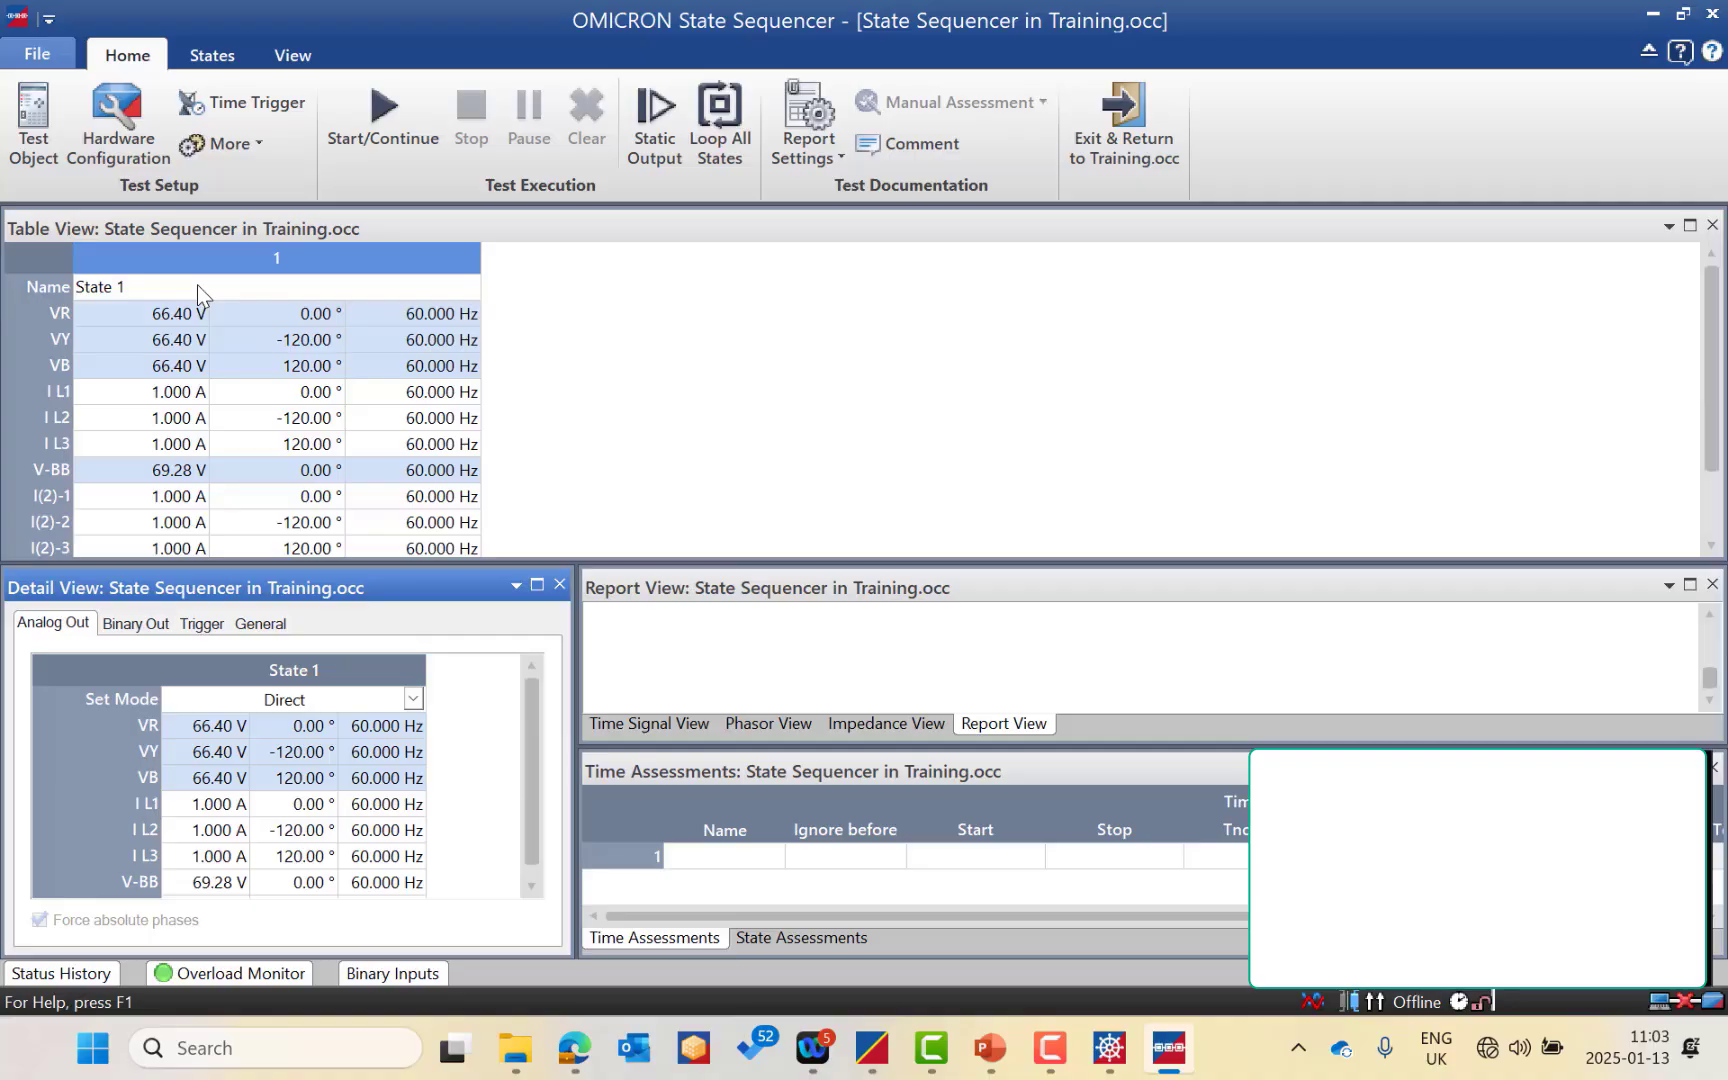
Set the analog outputs VR, VY and VB to Not used in the module's local hardware configuration.
{"action": "left_click", "coordinate": [132, 148]}
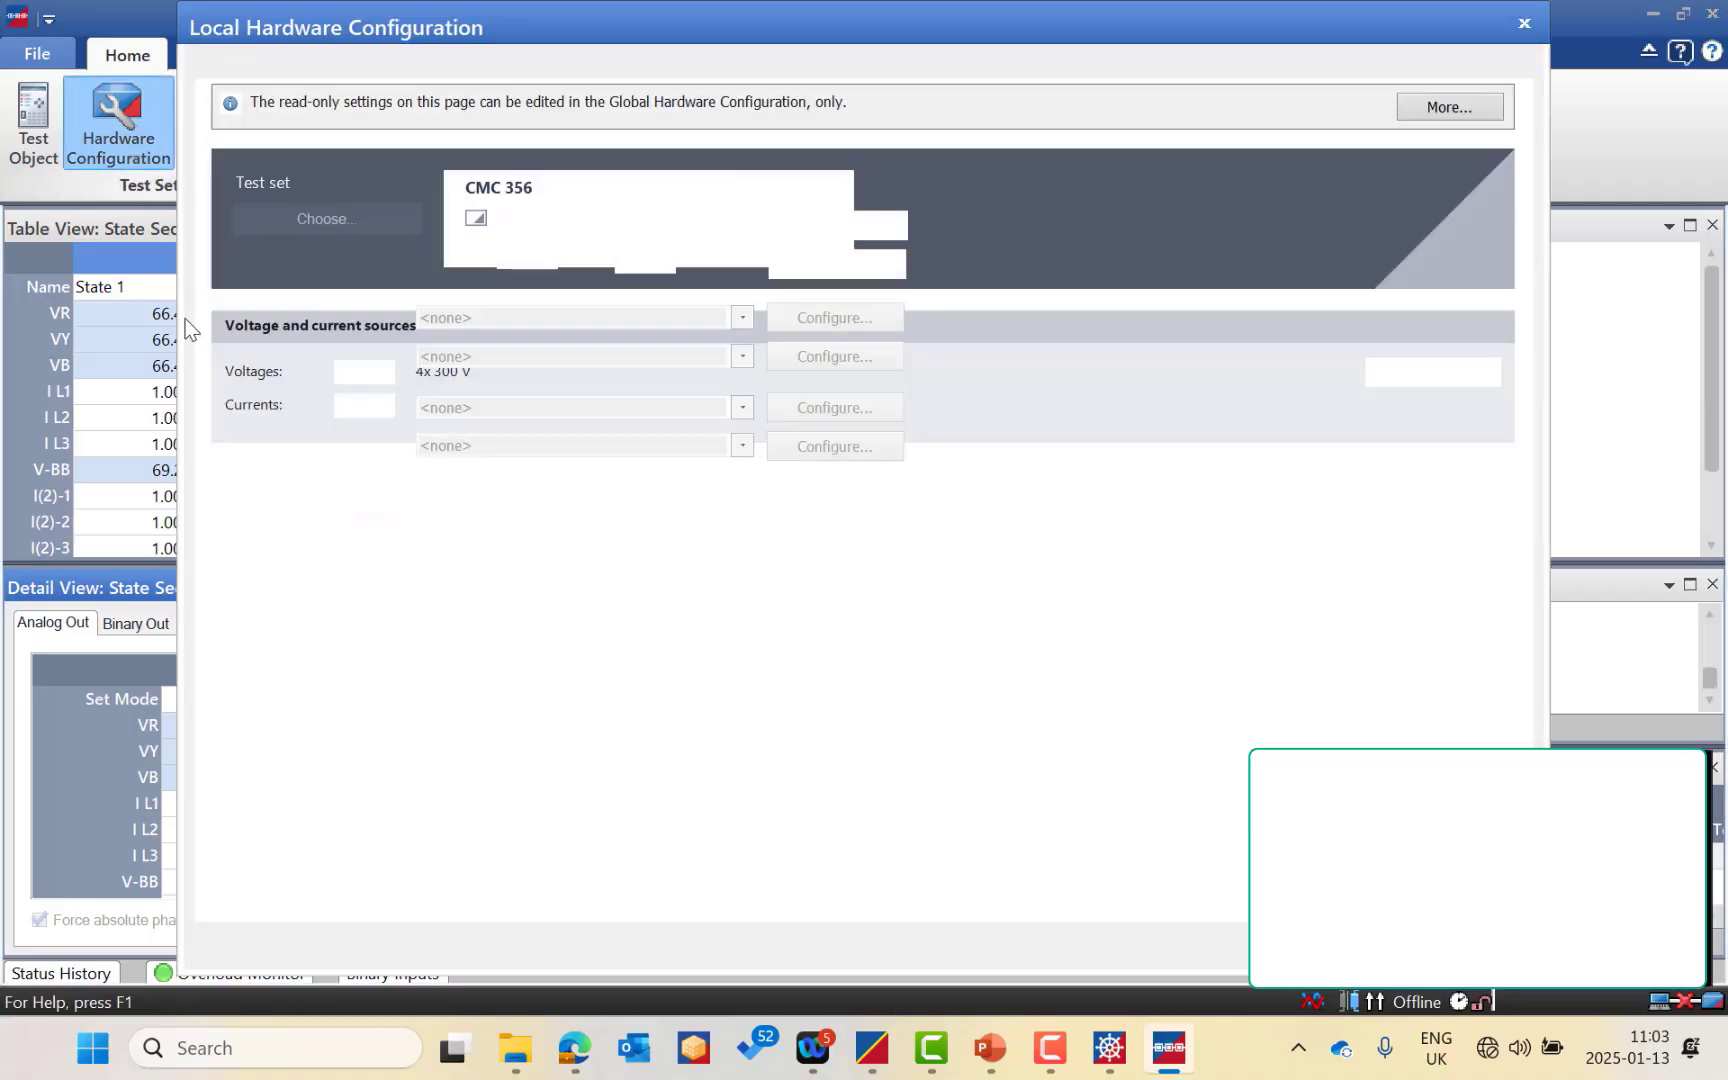
{"action": "left_click", "coordinate": [300, 66]}
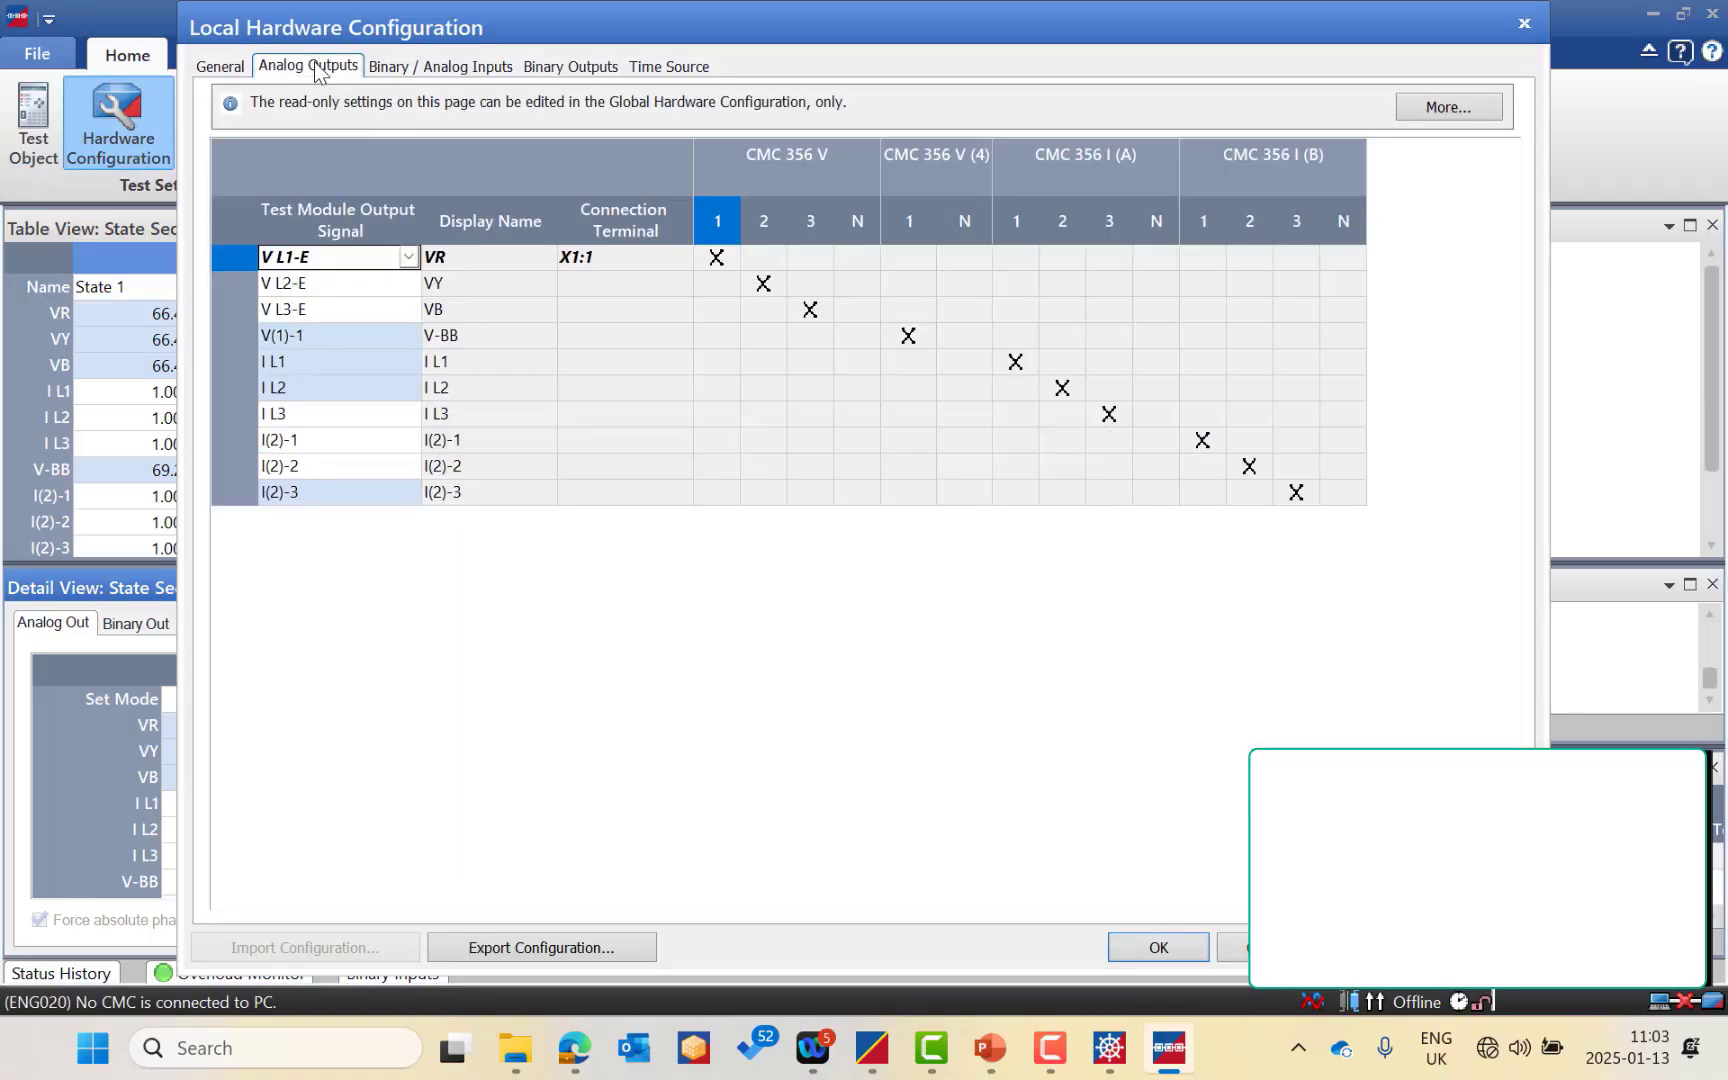
{"action": "left_click", "coordinate": [408, 247]}
{"action": "left_click", "coordinate": [355, 281]}
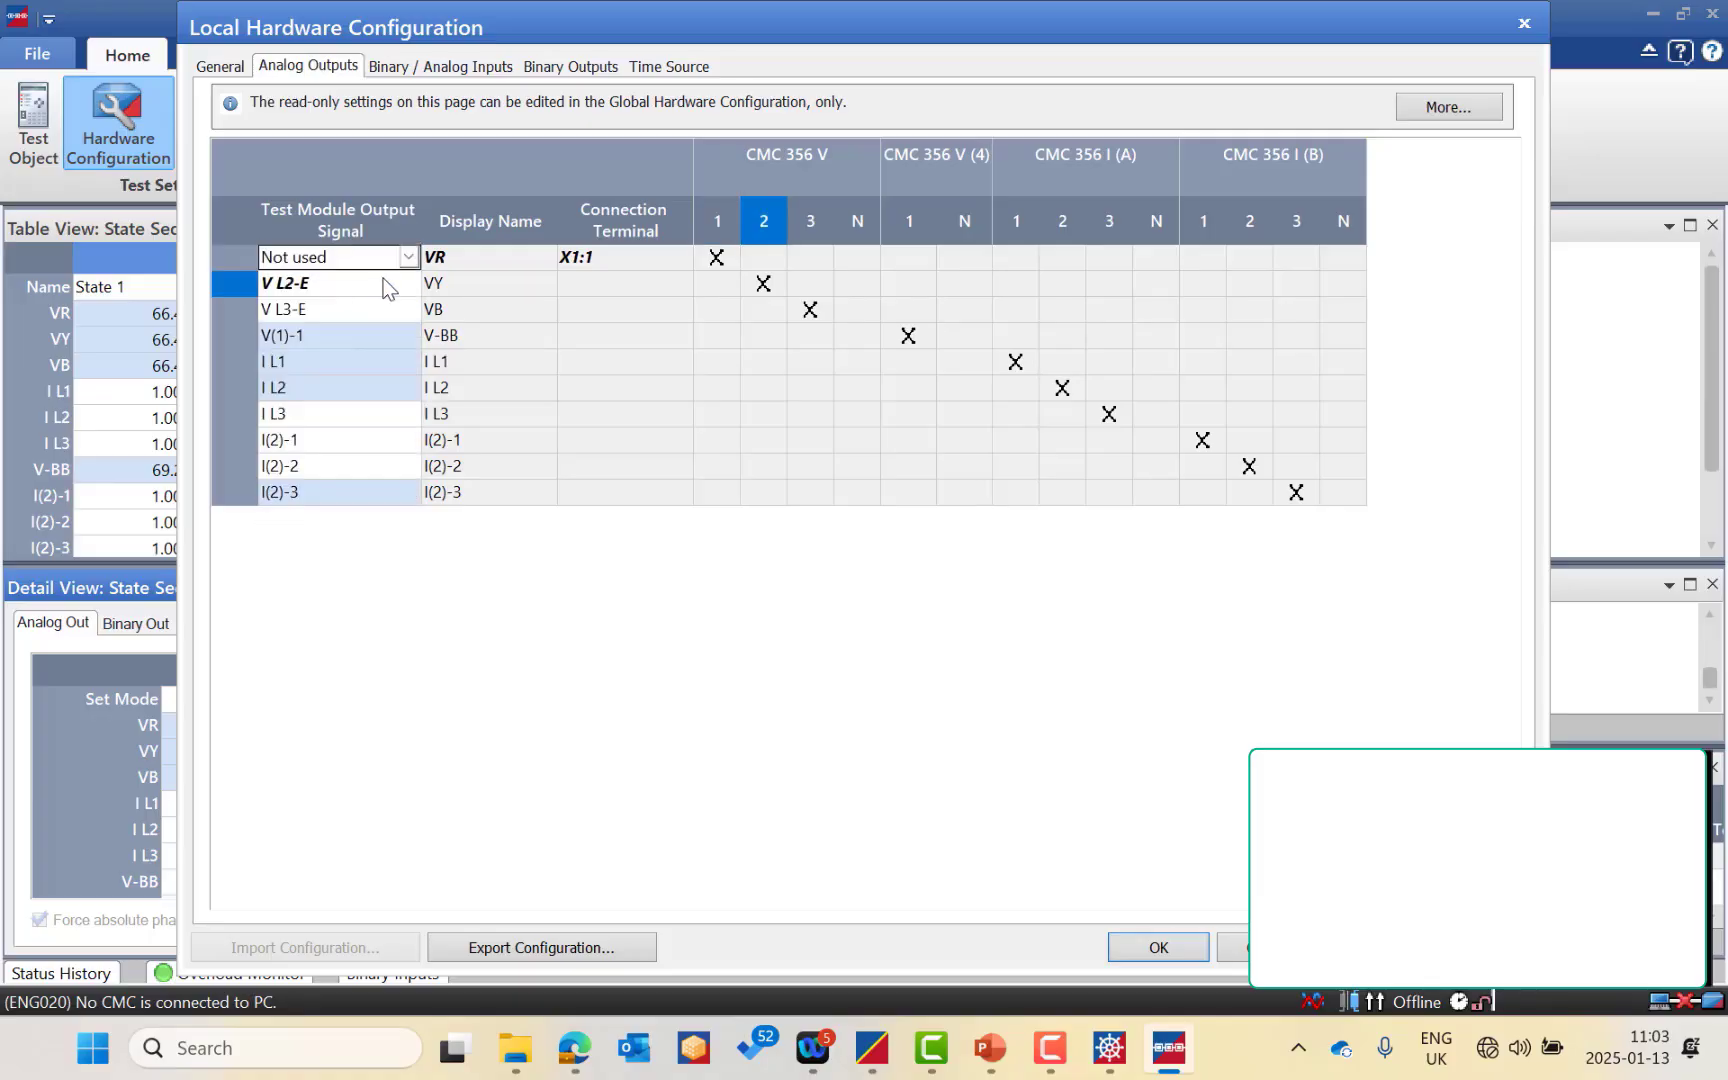
{"action": "left_click", "coordinate": [394, 283]}
{"action": "left_click", "coordinate": [300, 311]}
{"action": "left_click", "coordinate": [373, 310]}
{"action": "left_click", "coordinate": [400, 309]}
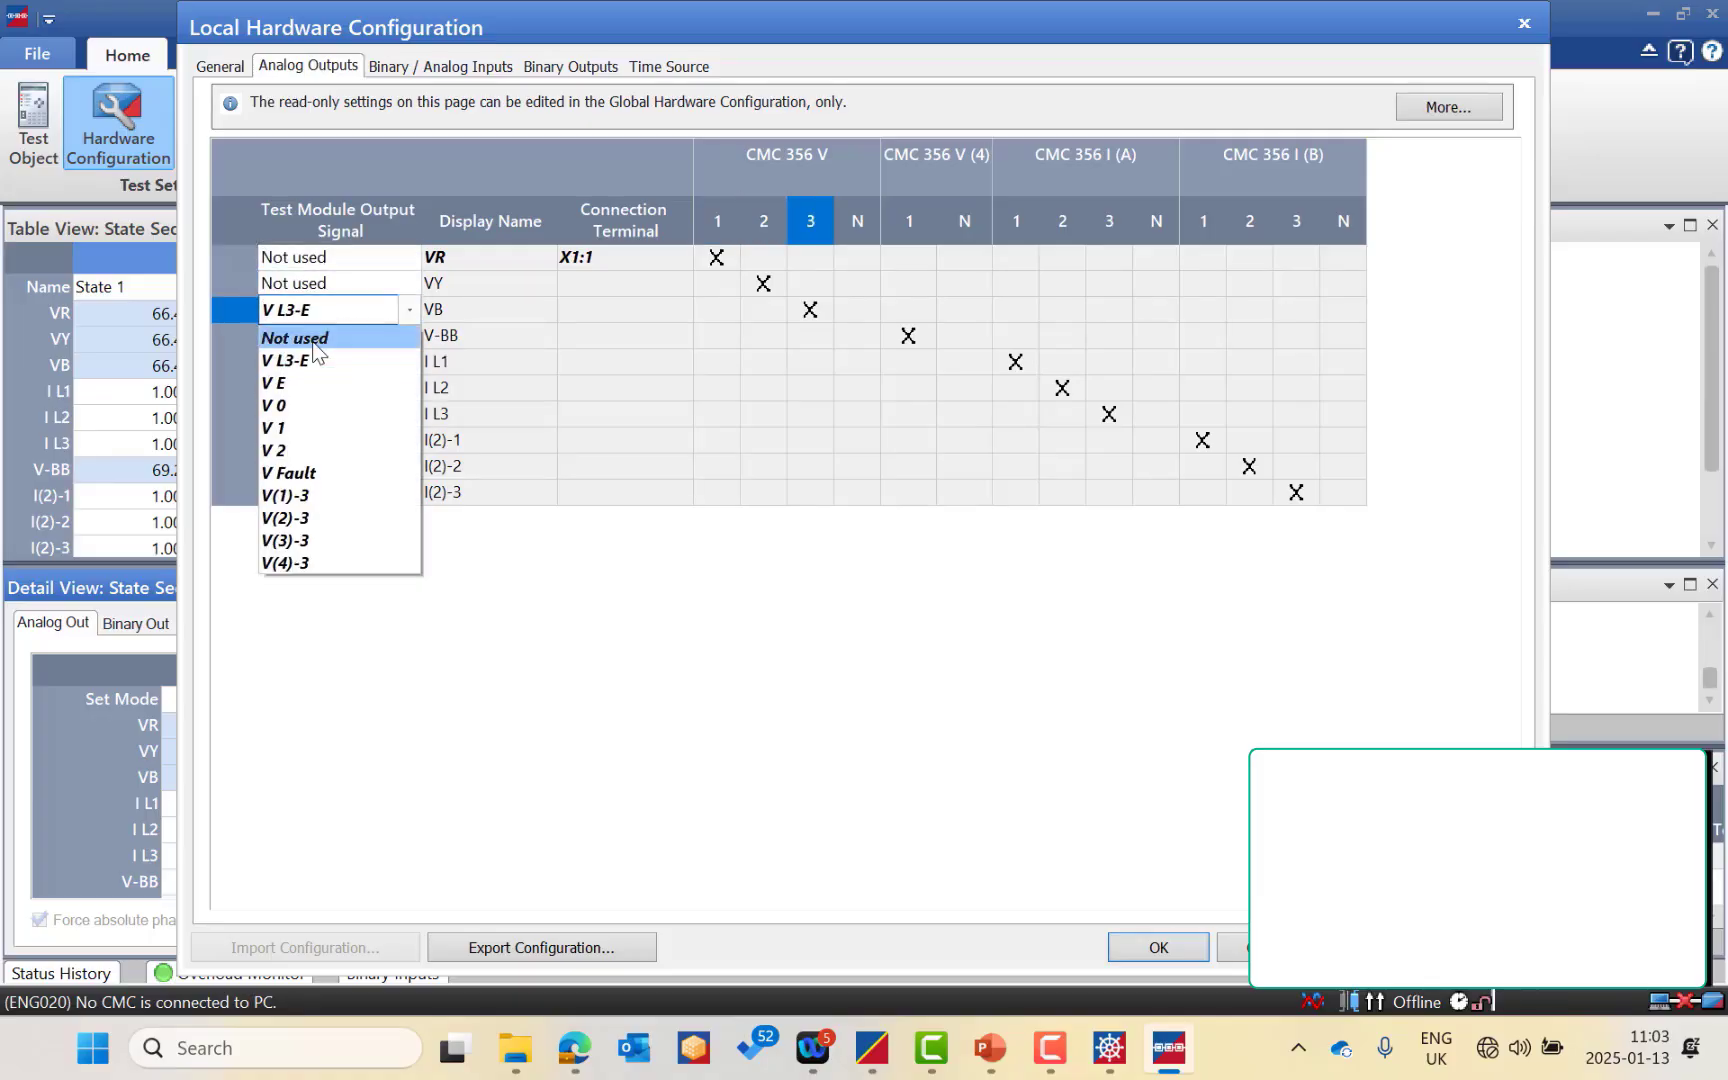
{"action": "left_click", "coordinate": [295, 338]}
Set the V-BB analog output to Not used and apply the local hardware configuration.
{"action": "left_click", "coordinate": [346, 346]}
{"action": "left_click", "coordinate": [383, 344]}
{"action": "left_click", "coordinate": [343, 362]}
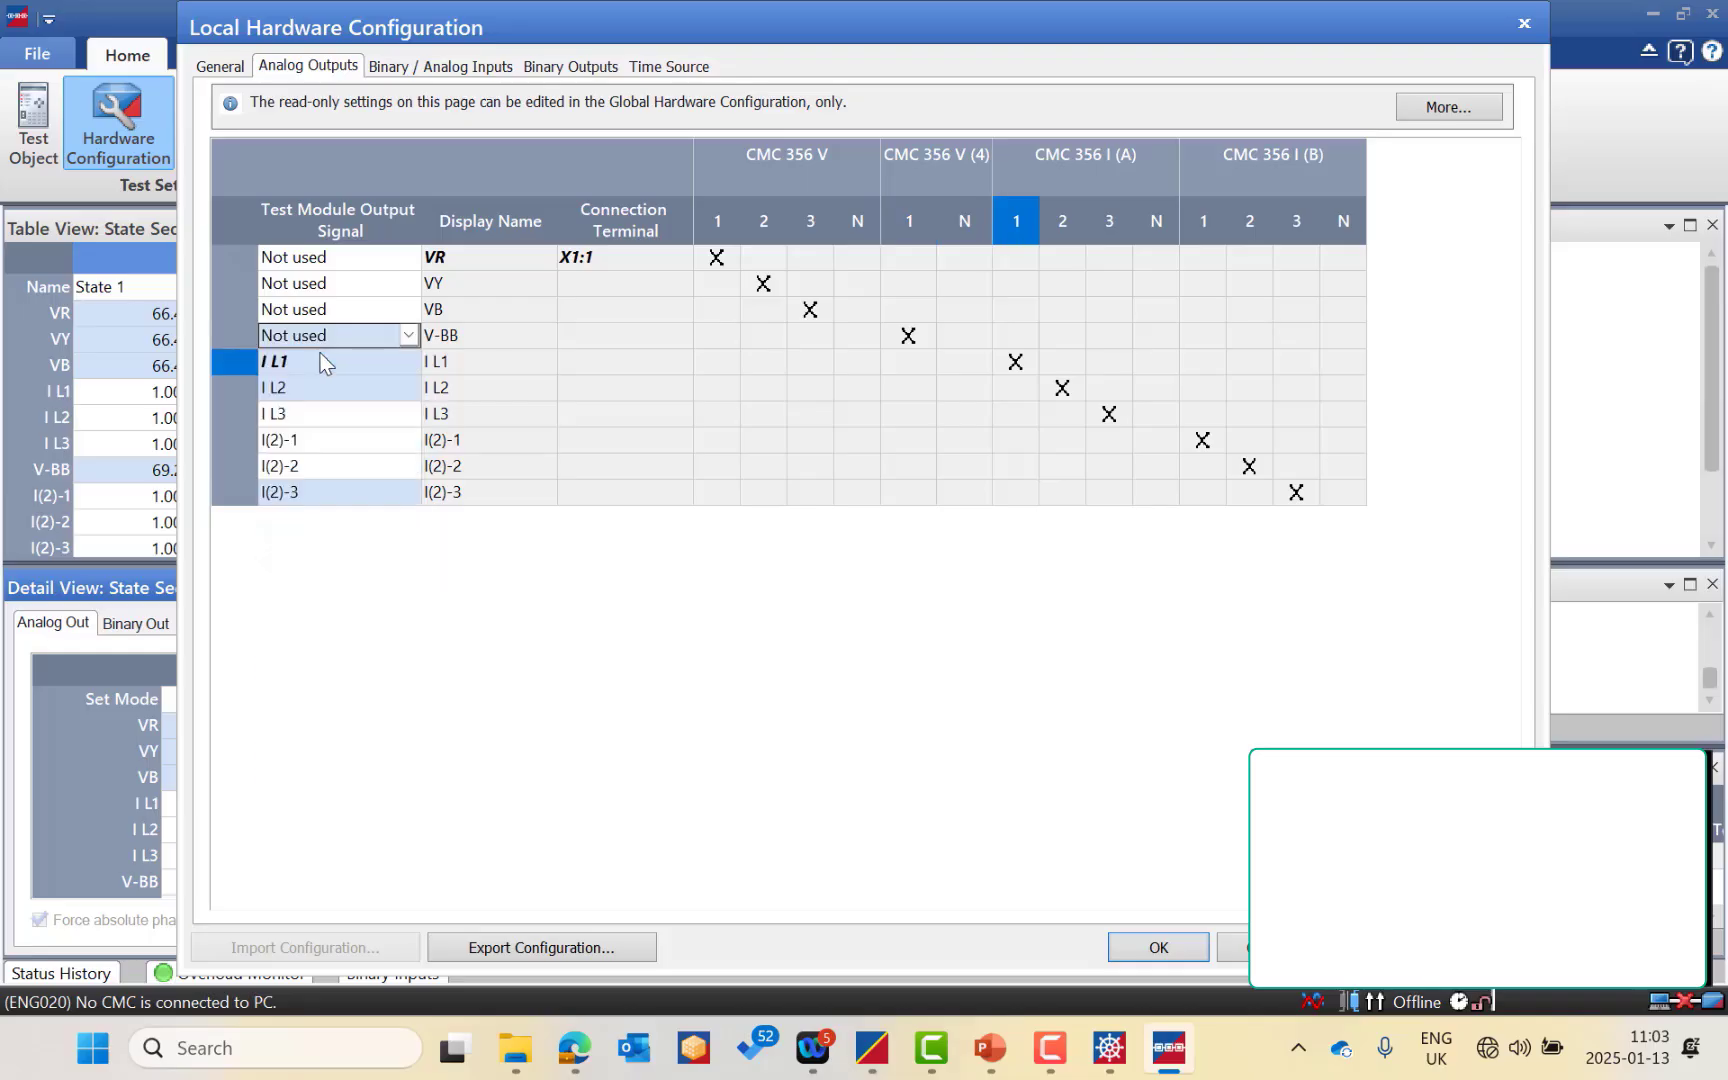
{"action": "left_click", "coordinate": [306, 440]}
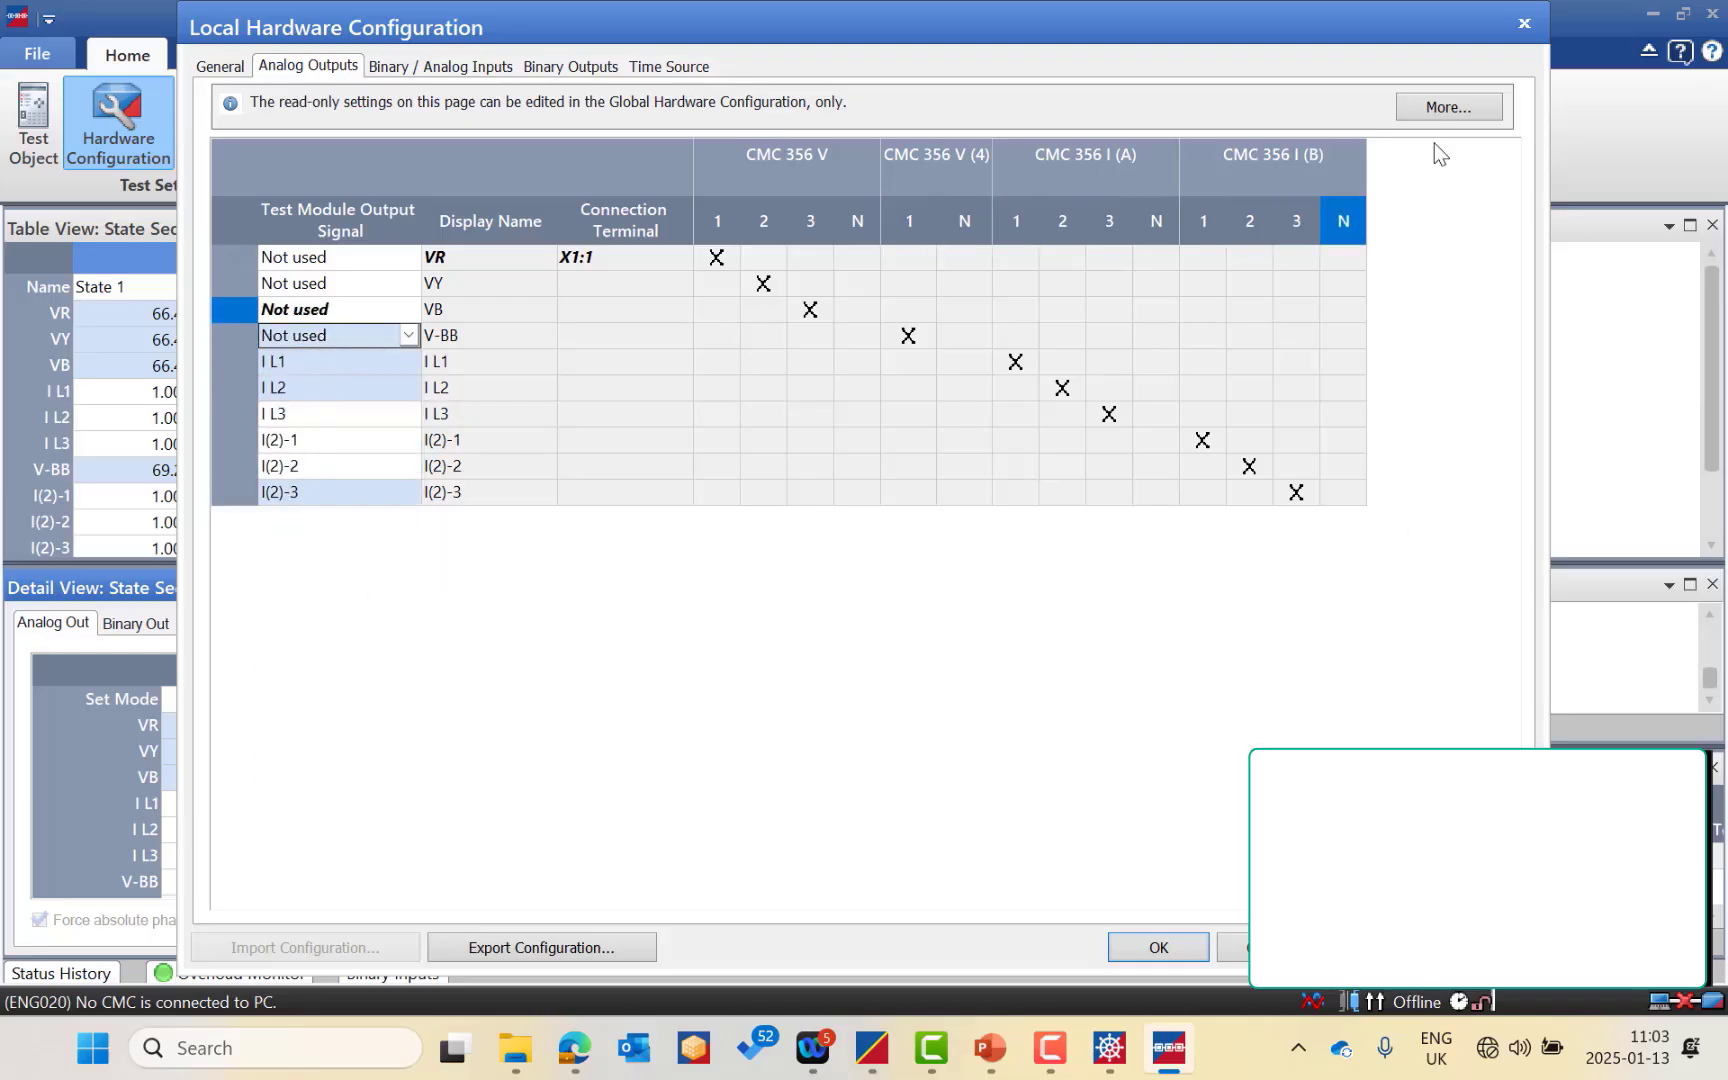
{"action": "key", "text": "Return"}
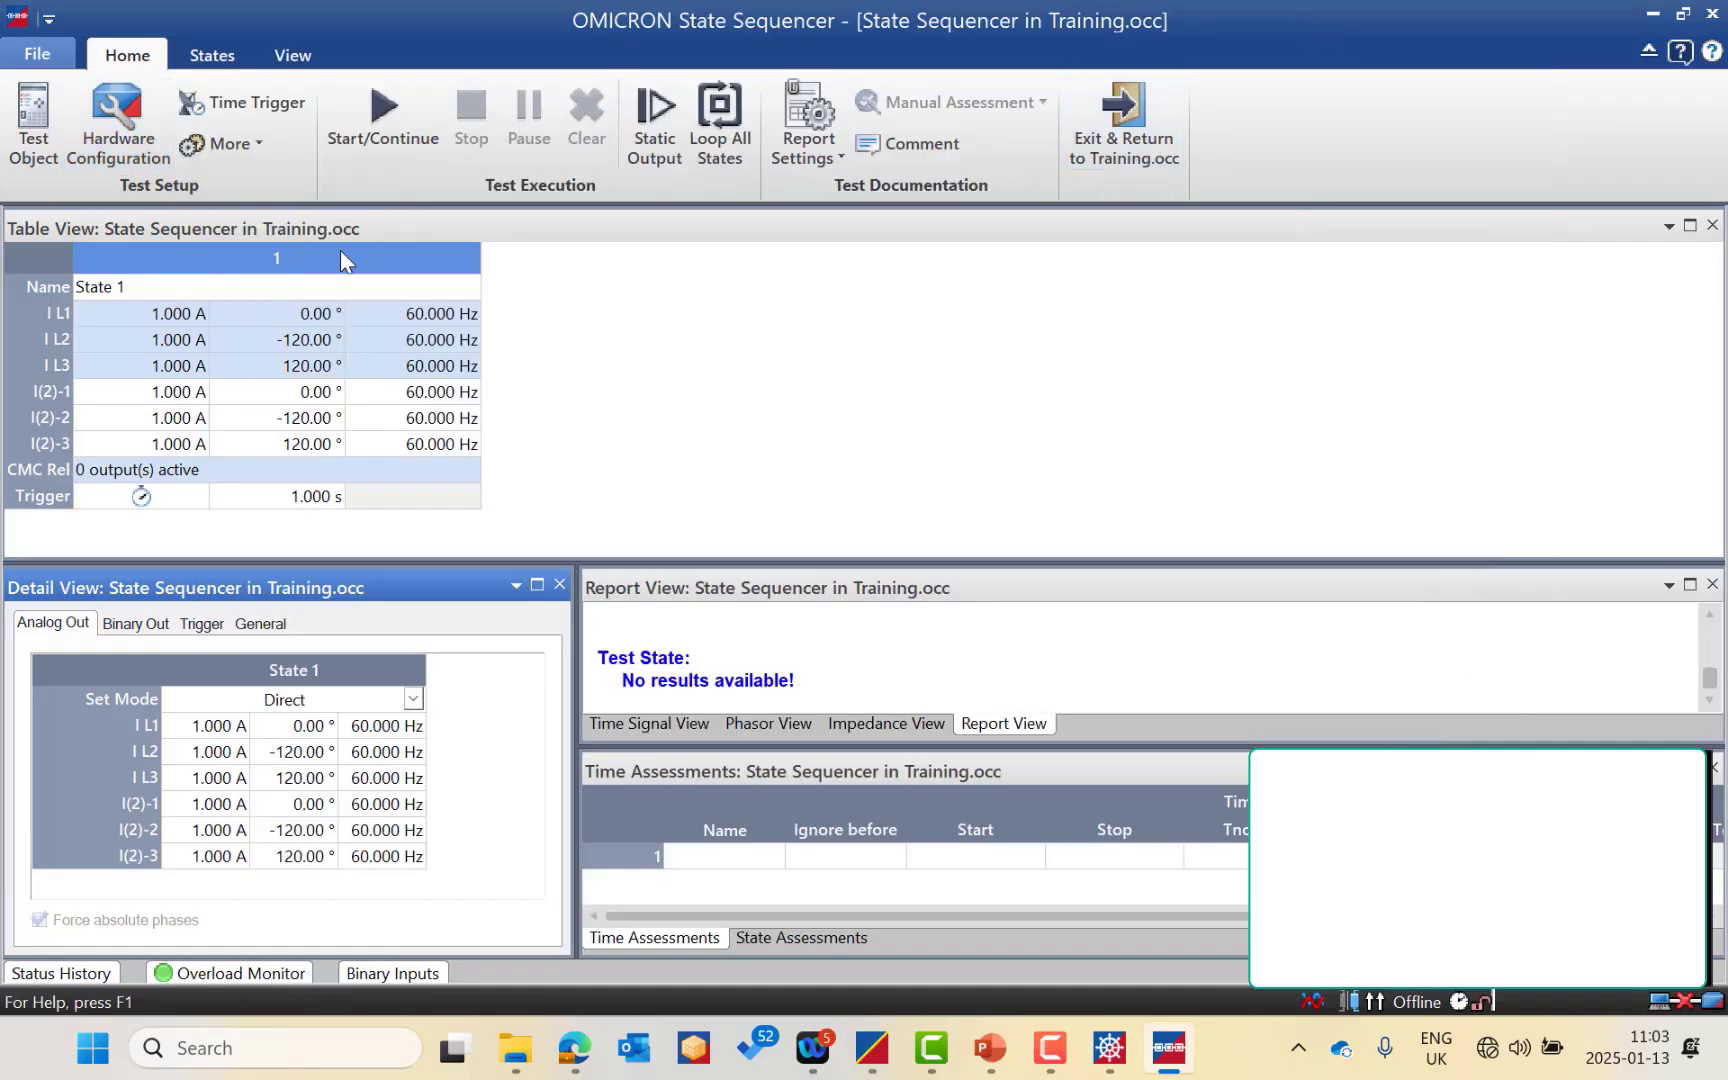
Rename State 1 as Prefault.
{"action": "left_click", "coordinate": [211, 58]}
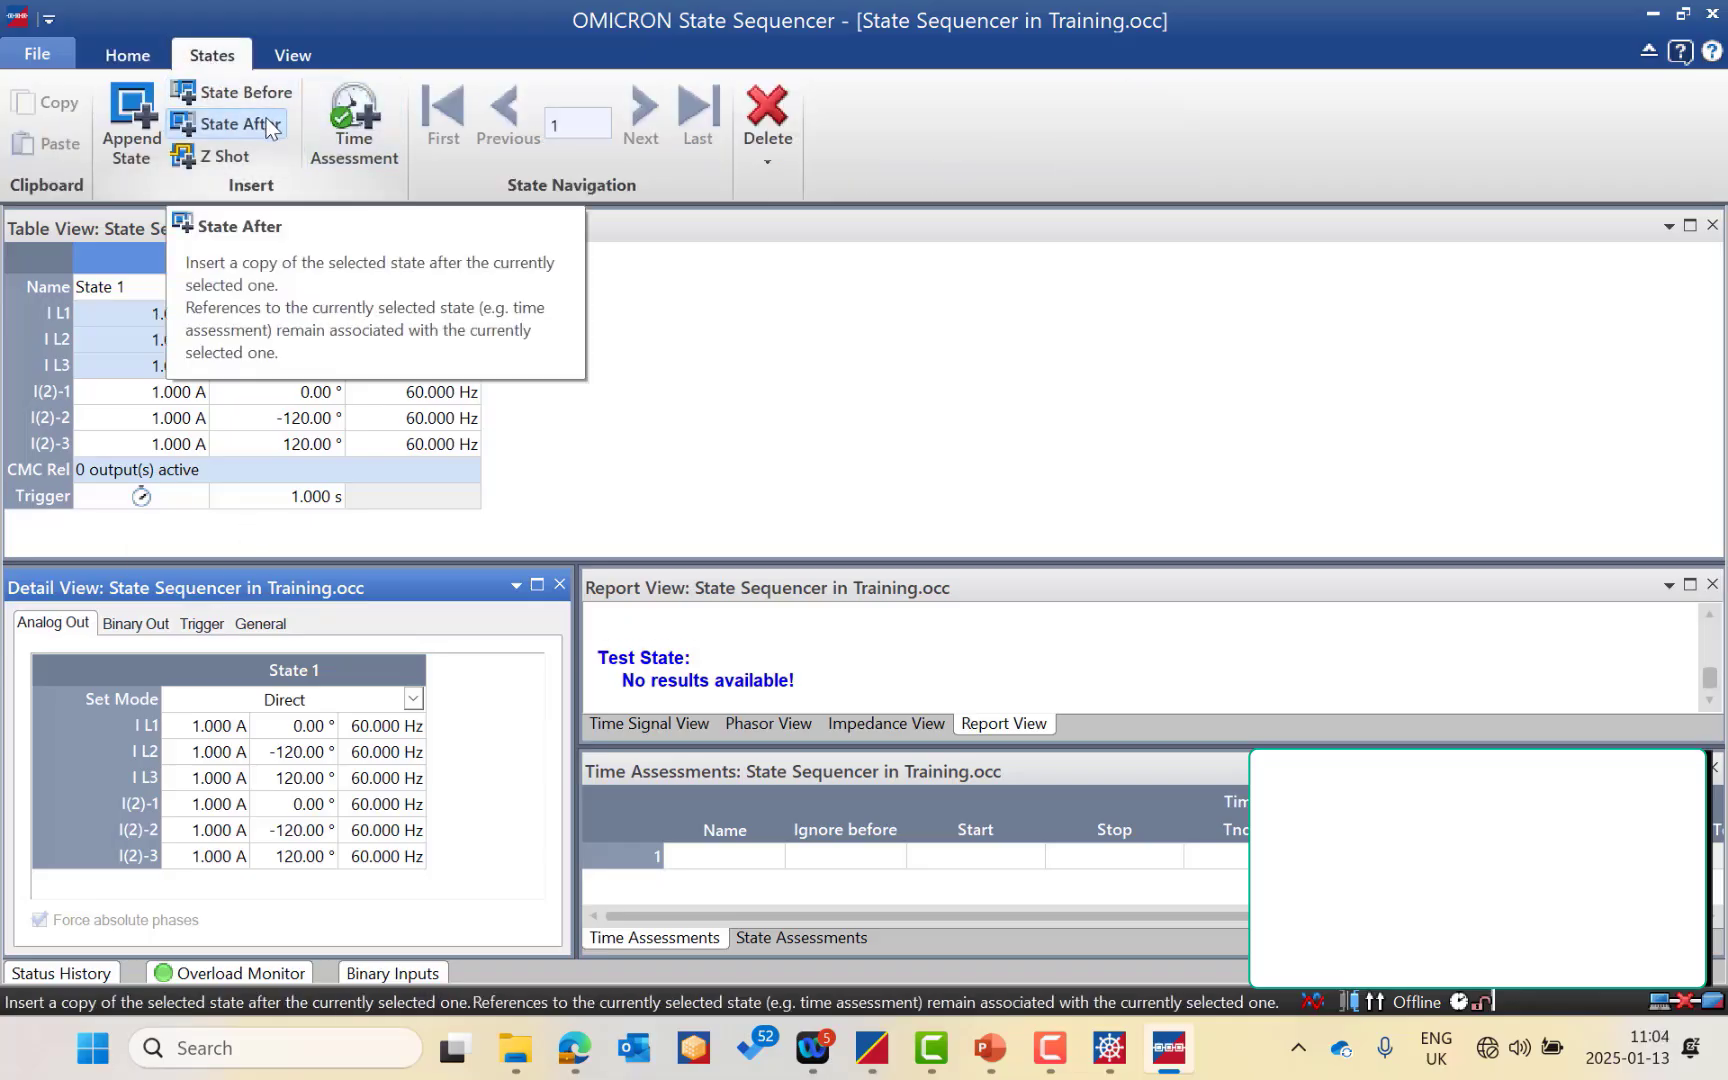
{"action": "left_click", "coordinate": [142, 290]}
{"action": "left_click_drag", "start_coordinate": [130, 288], "coordinate": [50, 285]}
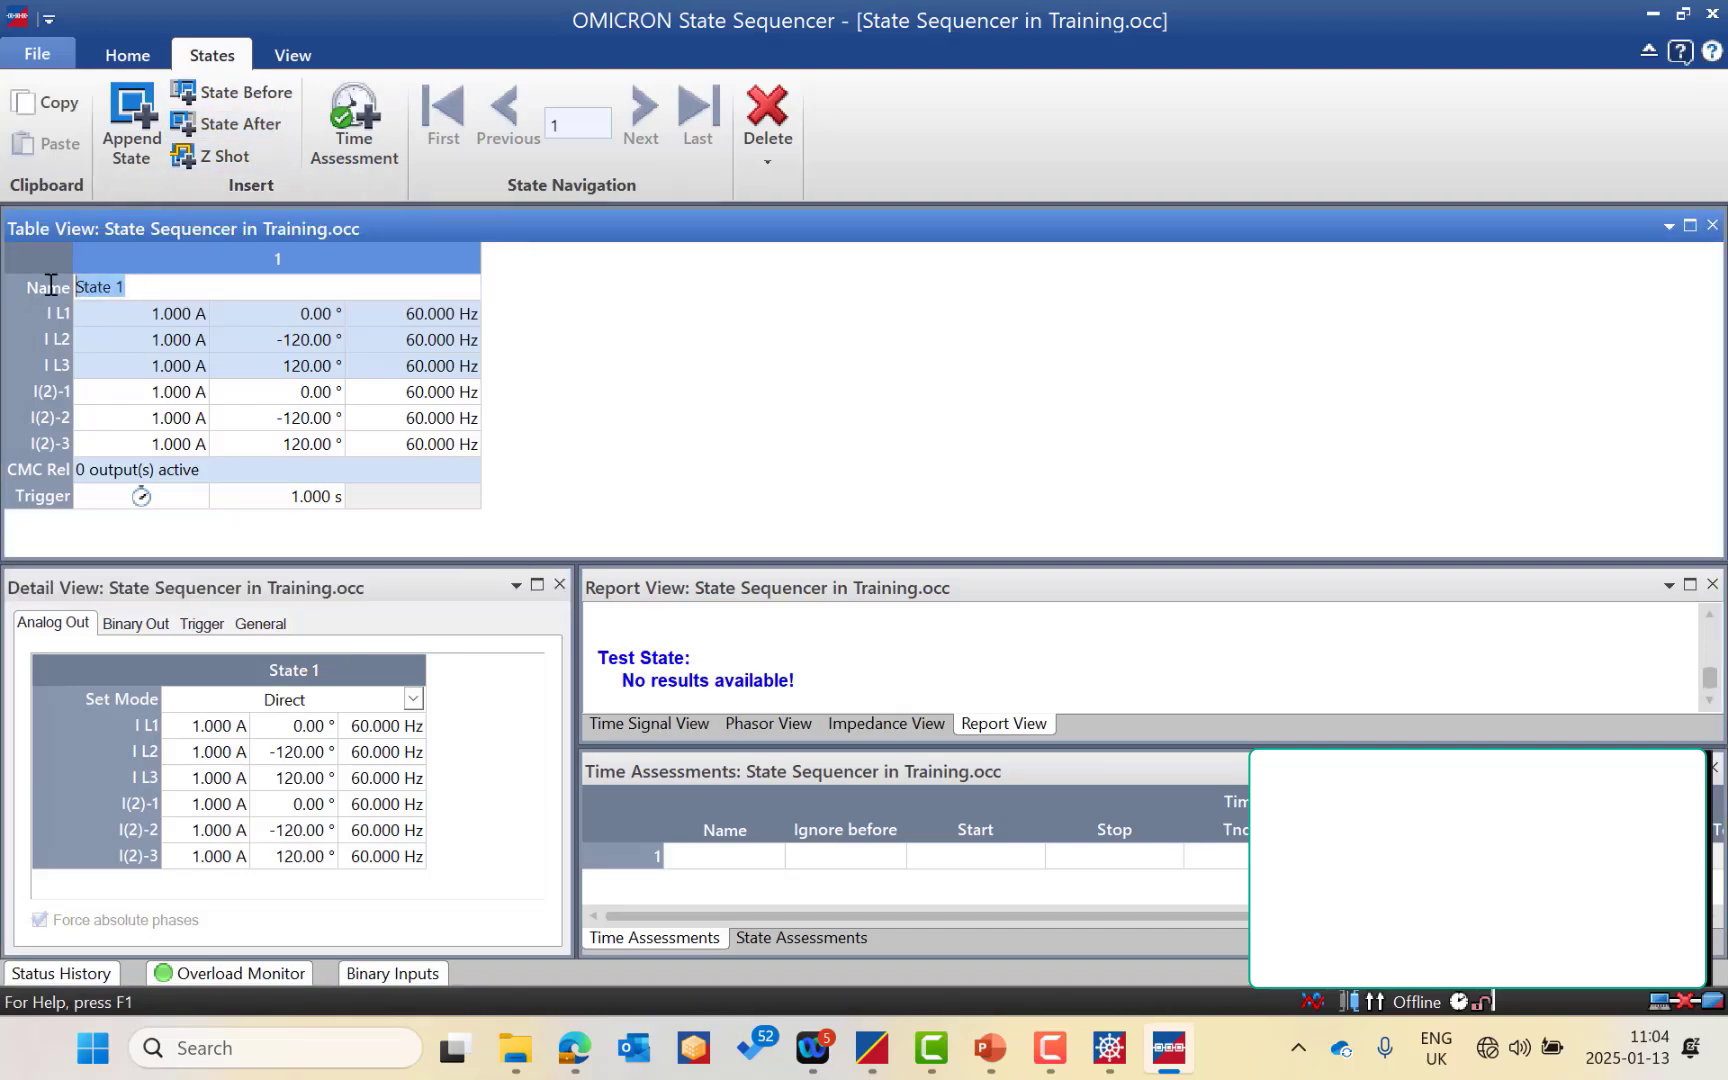
{"action": "type", "text": "Prefault"}
Set the Prefault current magnitudes of both groups, I L1 to I L3 and I(2)-1 to I(2)-3, to zero using equal magnitudes.
{"action": "left_click", "coordinate": [159, 313]}
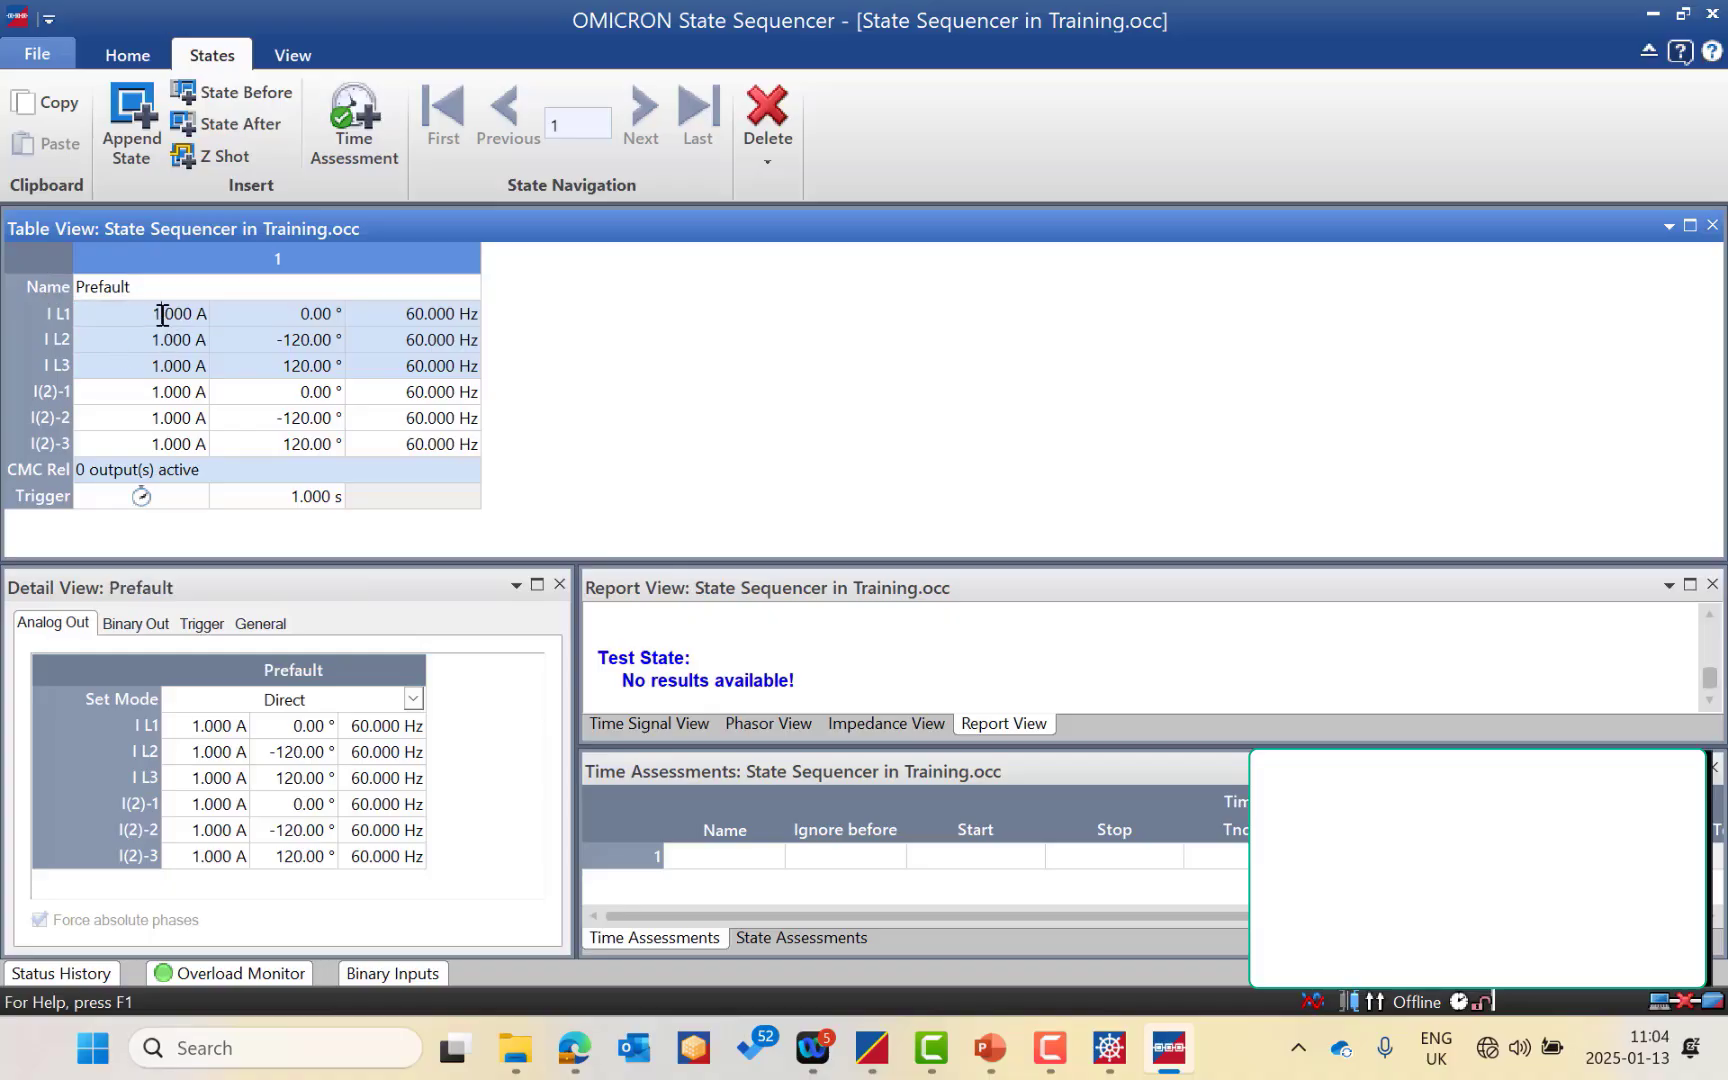
{"action": "right_click", "coordinate": [160, 313]}
{"action": "left_click", "coordinate": [252, 362]}
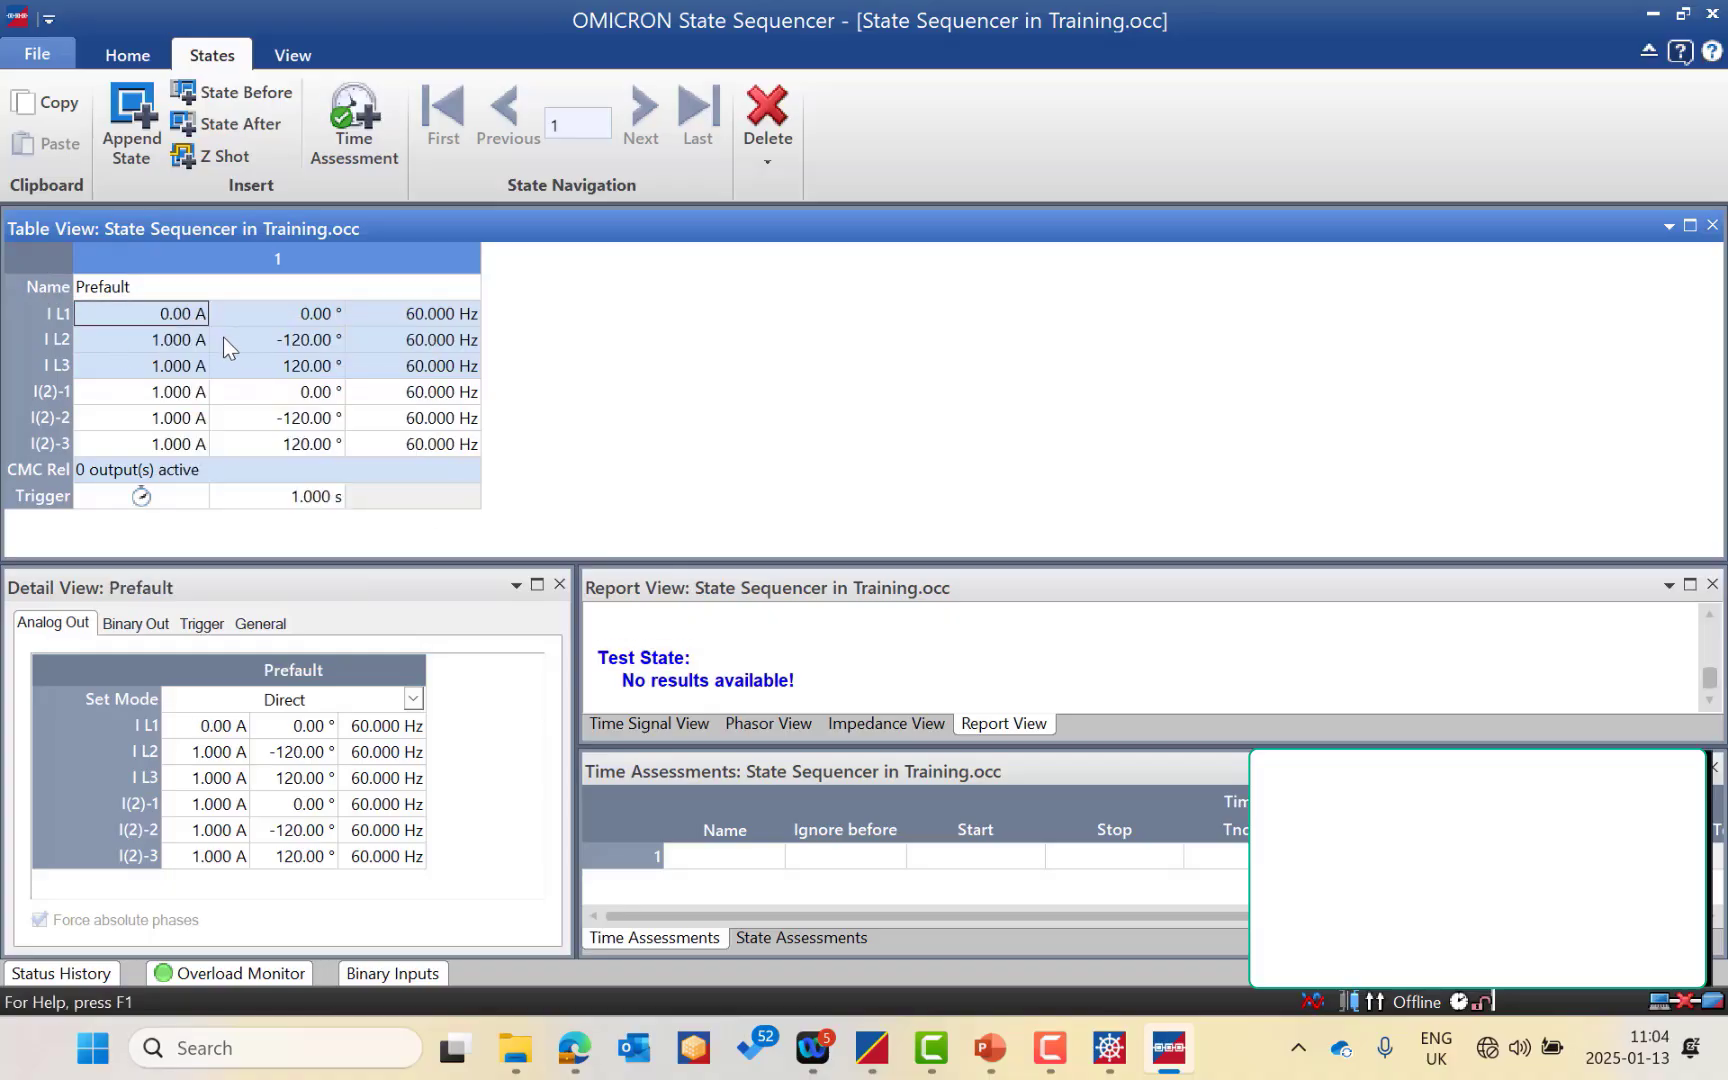
{"action": "right_click", "coordinate": [180, 310]}
{"action": "left_click", "coordinate": [192, 395]}
{"action": "right_click", "coordinate": [163, 400]}
{"action": "left_click", "coordinate": [228, 442]}
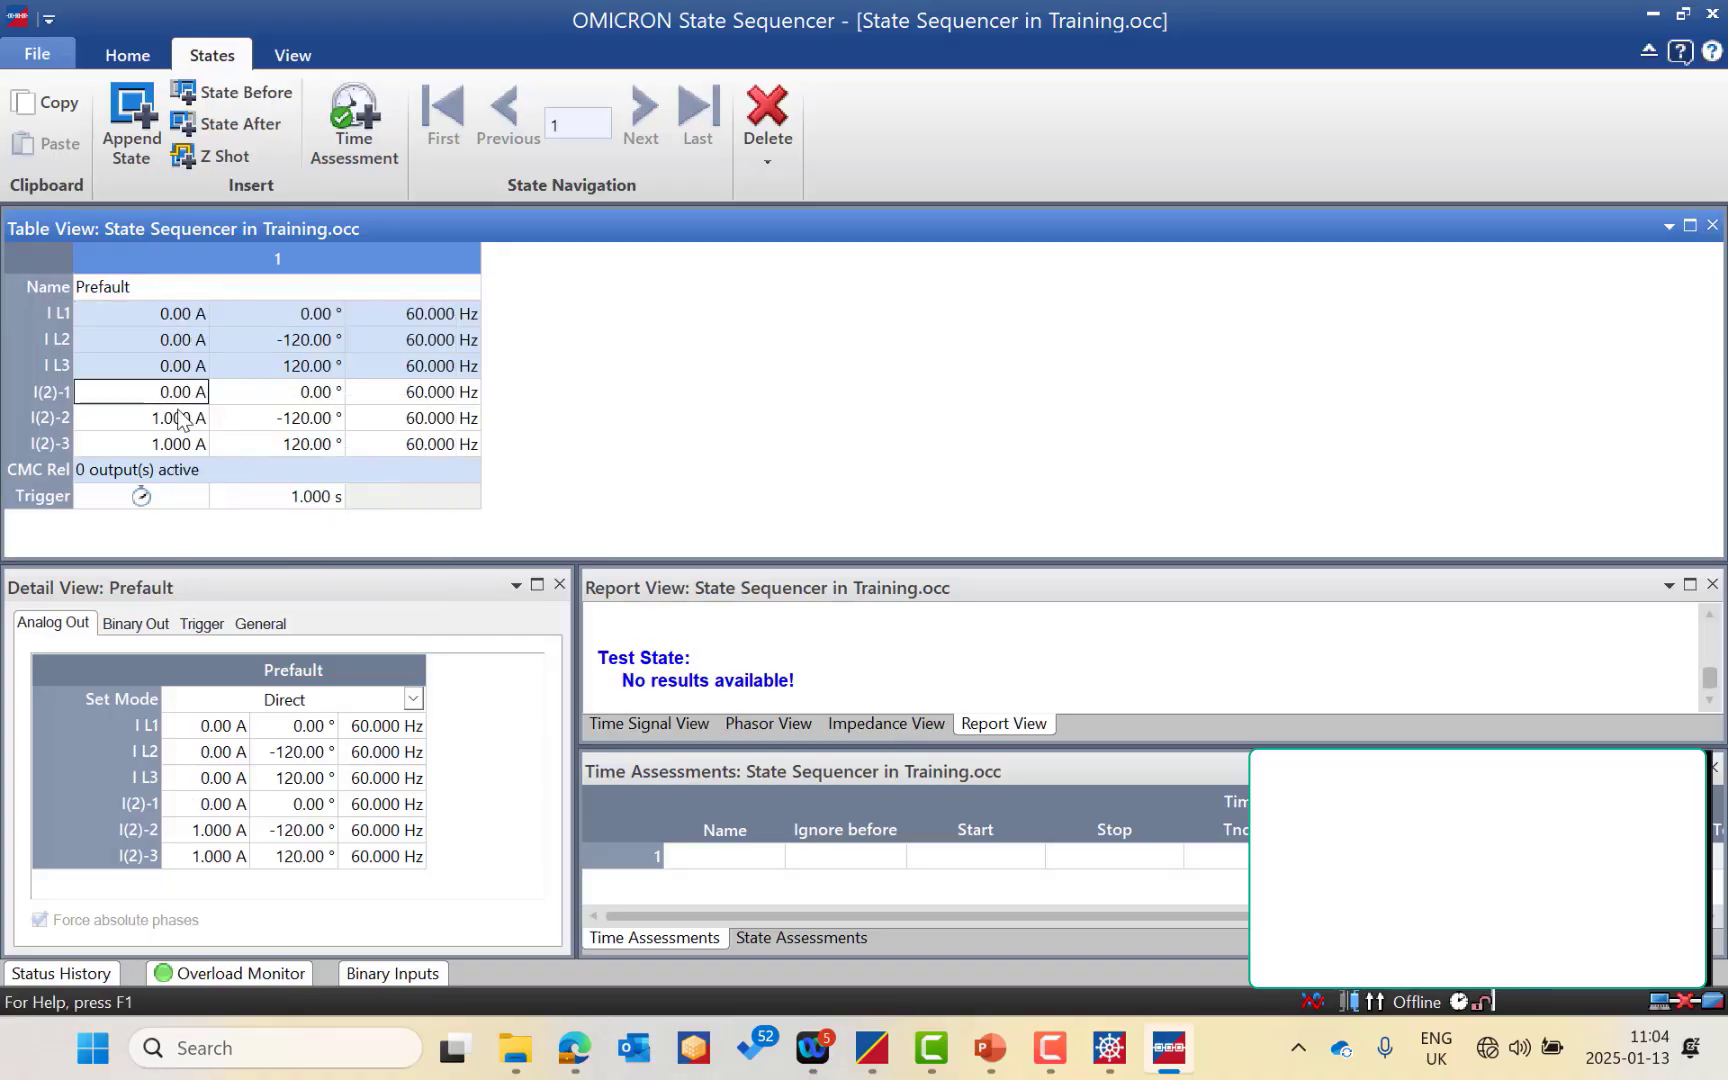
{"action": "right_click", "coordinate": [174, 395]}
{"action": "left_click", "coordinate": [259, 476]}
Insert a copy of the Prefault state after it and rename the copy as fault.
{"action": "left_click", "coordinate": [327, 499]}
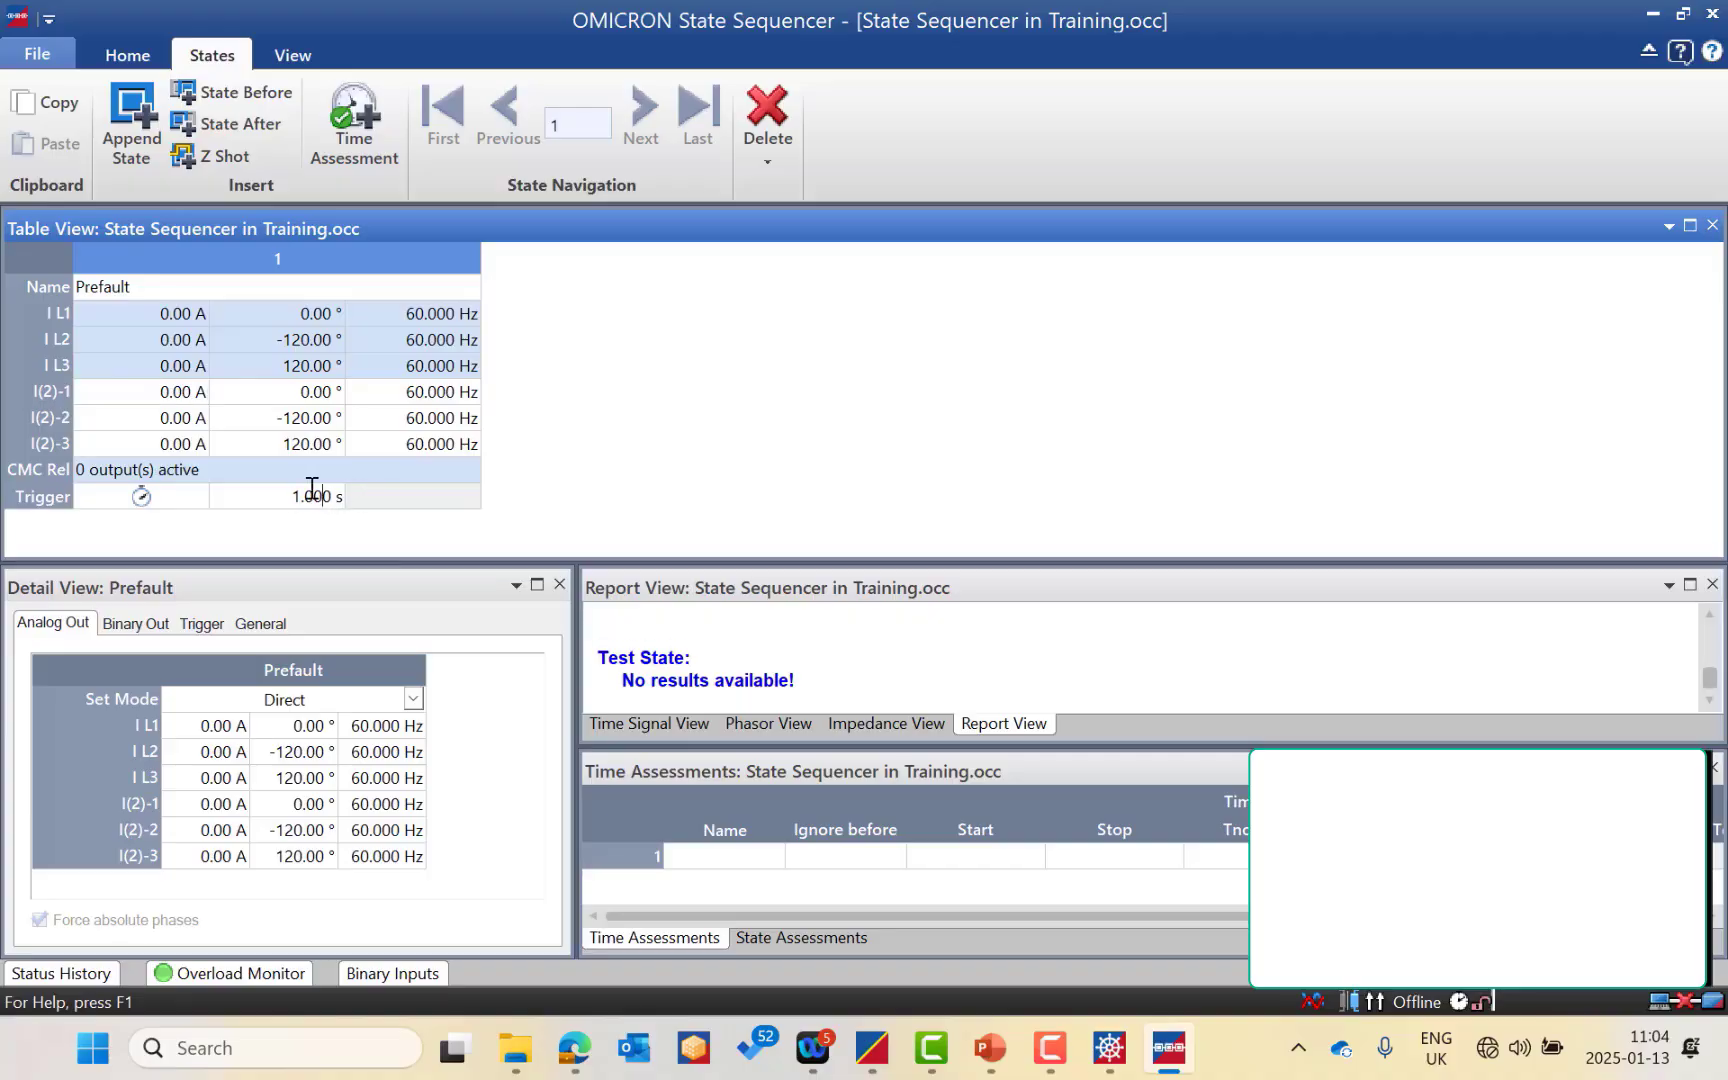
{"action": "left_click", "coordinate": [236, 123]}
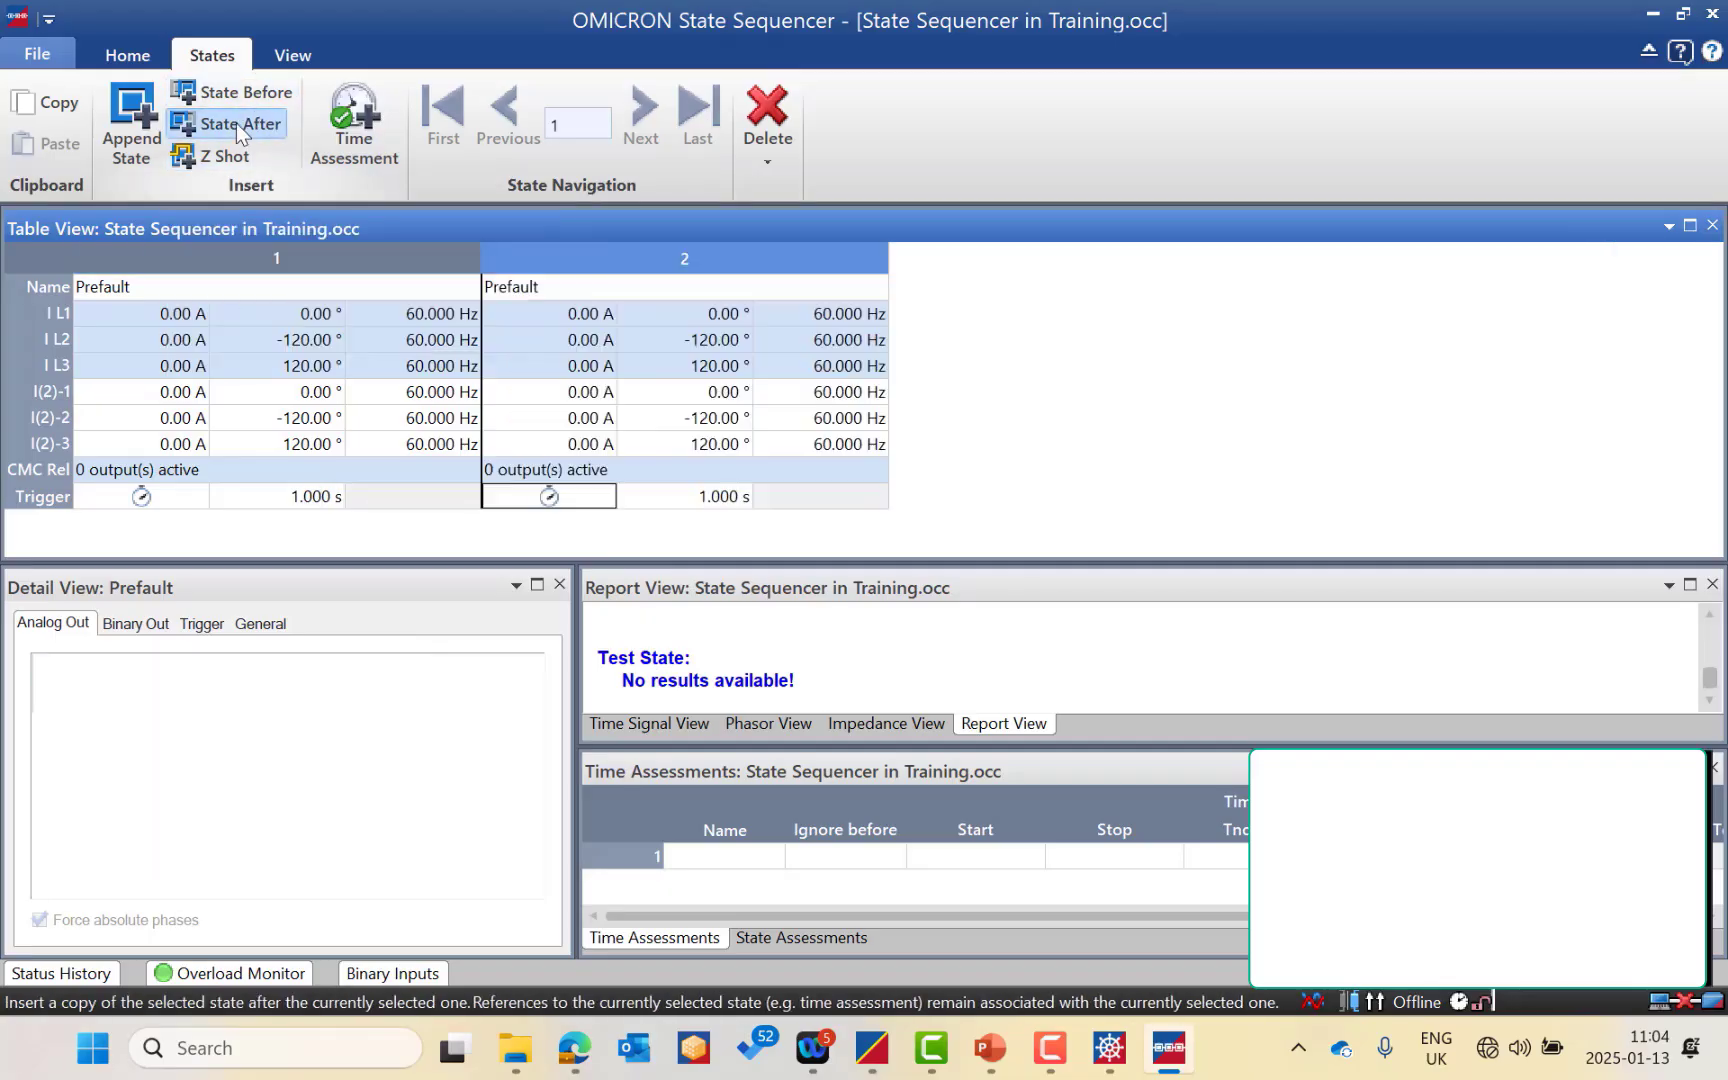
{"action": "left_click", "coordinate": [543, 284]}
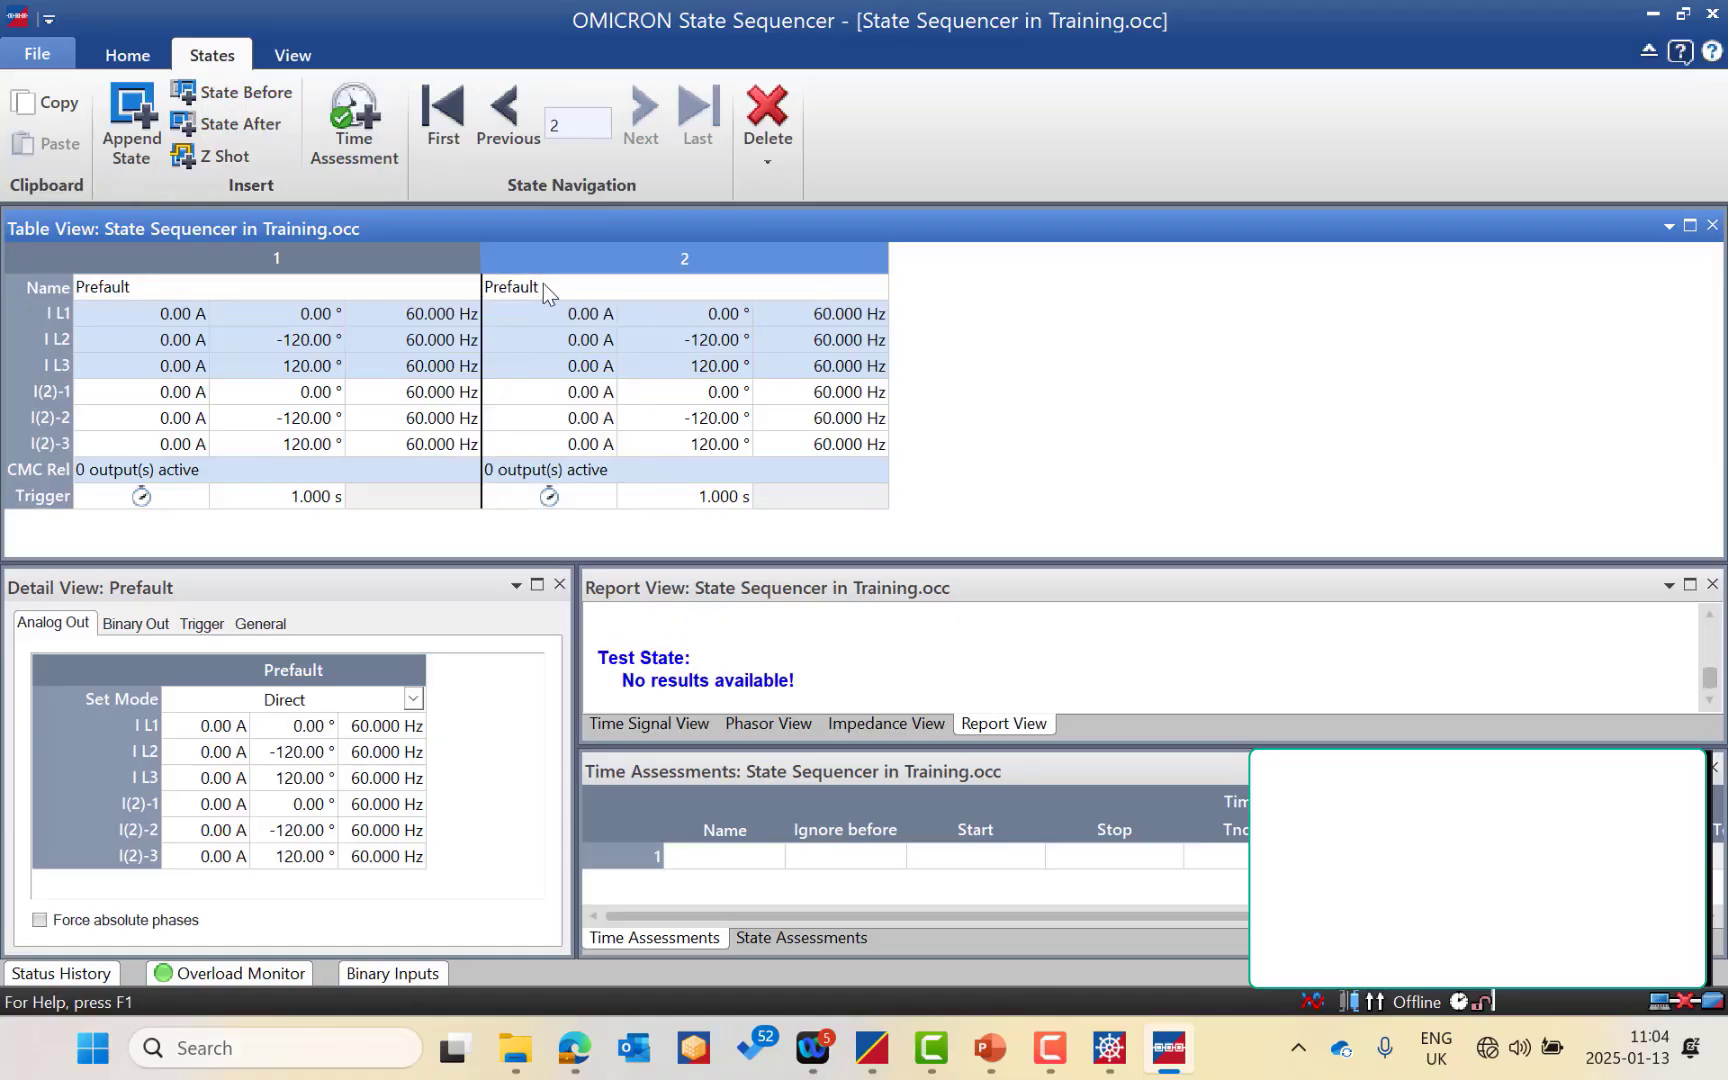
{"action": "left_click_drag", "start_coordinate": [543, 284], "coordinate": [467, 280]}
{"action": "key", "text": "End"}
{"action": "key", "text": "Left"}
{"action": "key", "text": "Left"}
{"action": "key", "text": "BackSpace"}
{"action": "key", "text": "BackSpace"}
{"action": "key", "text": "BackSpace"}
Set the fault state's current magnitudes in both groups to the nominal 1.000 A using equal magnitudes.
{"action": "left_click", "coordinate": [600, 315]}
{"action": "right_click", "coordinate": [604, 316]}
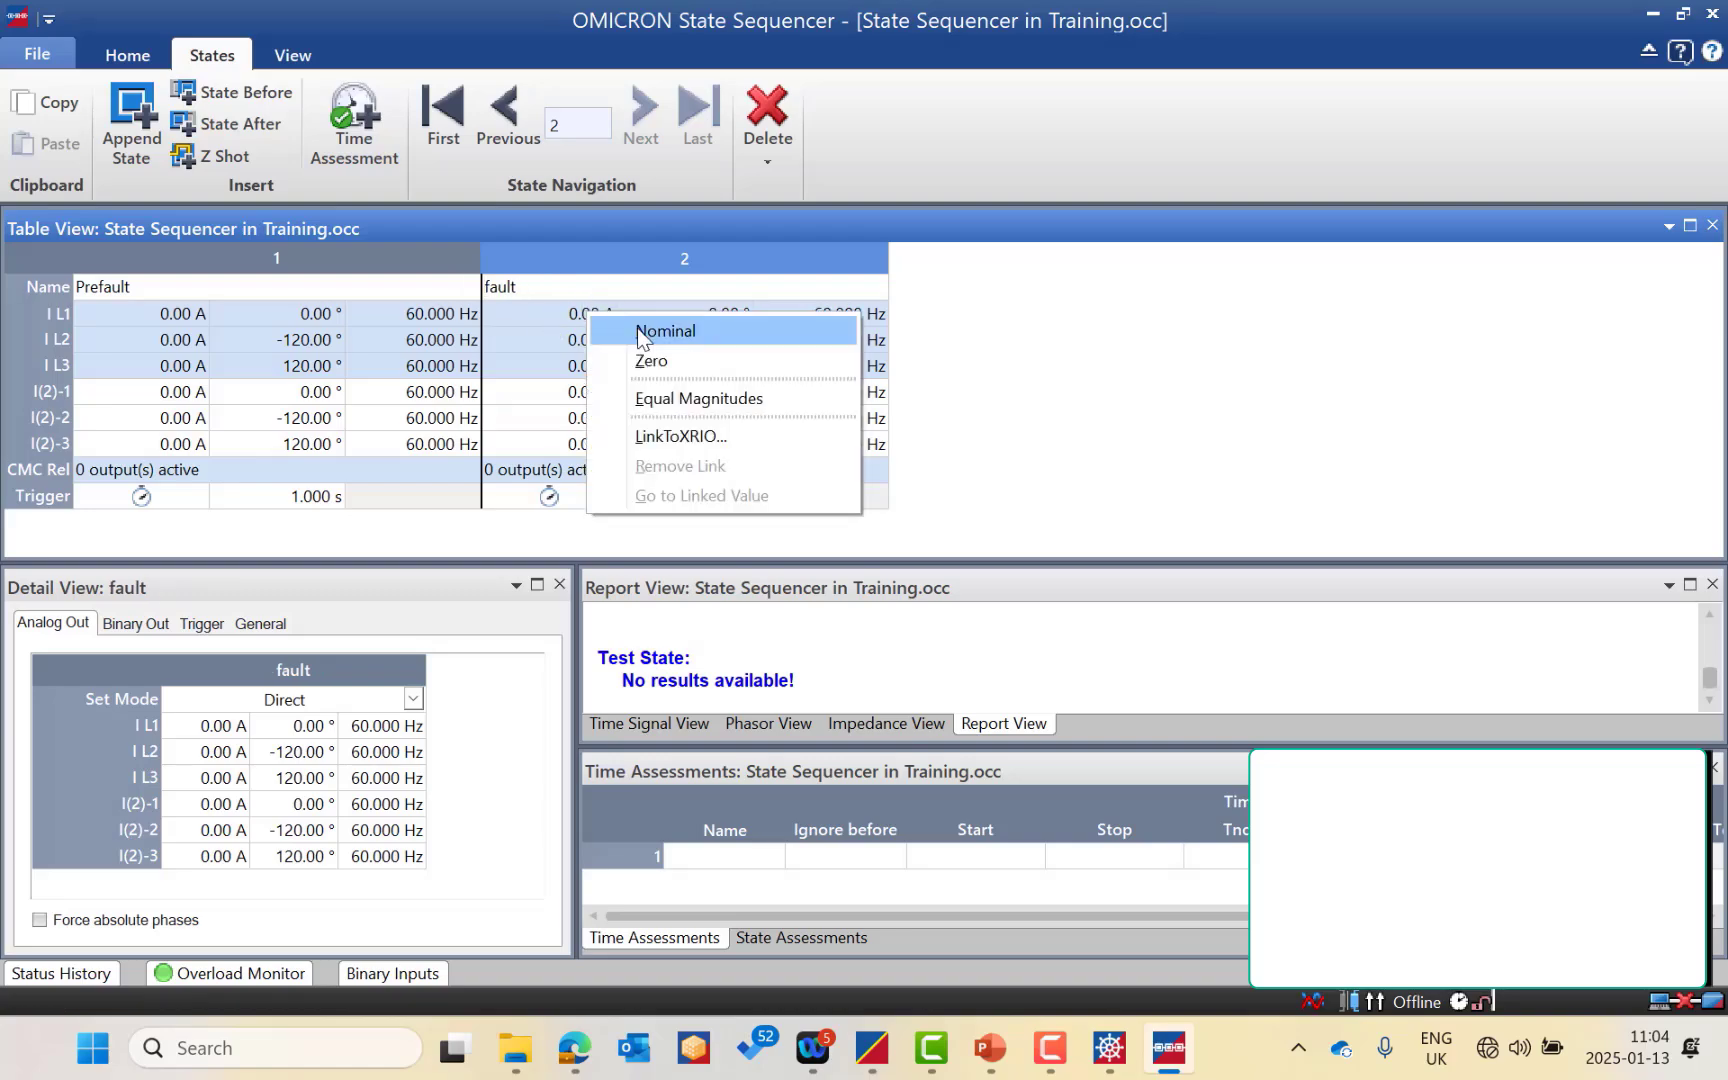
{"action": "left_click", "coordinate": [650, 330]}
{"action": "right_click", "coordinate": [586, 318]}
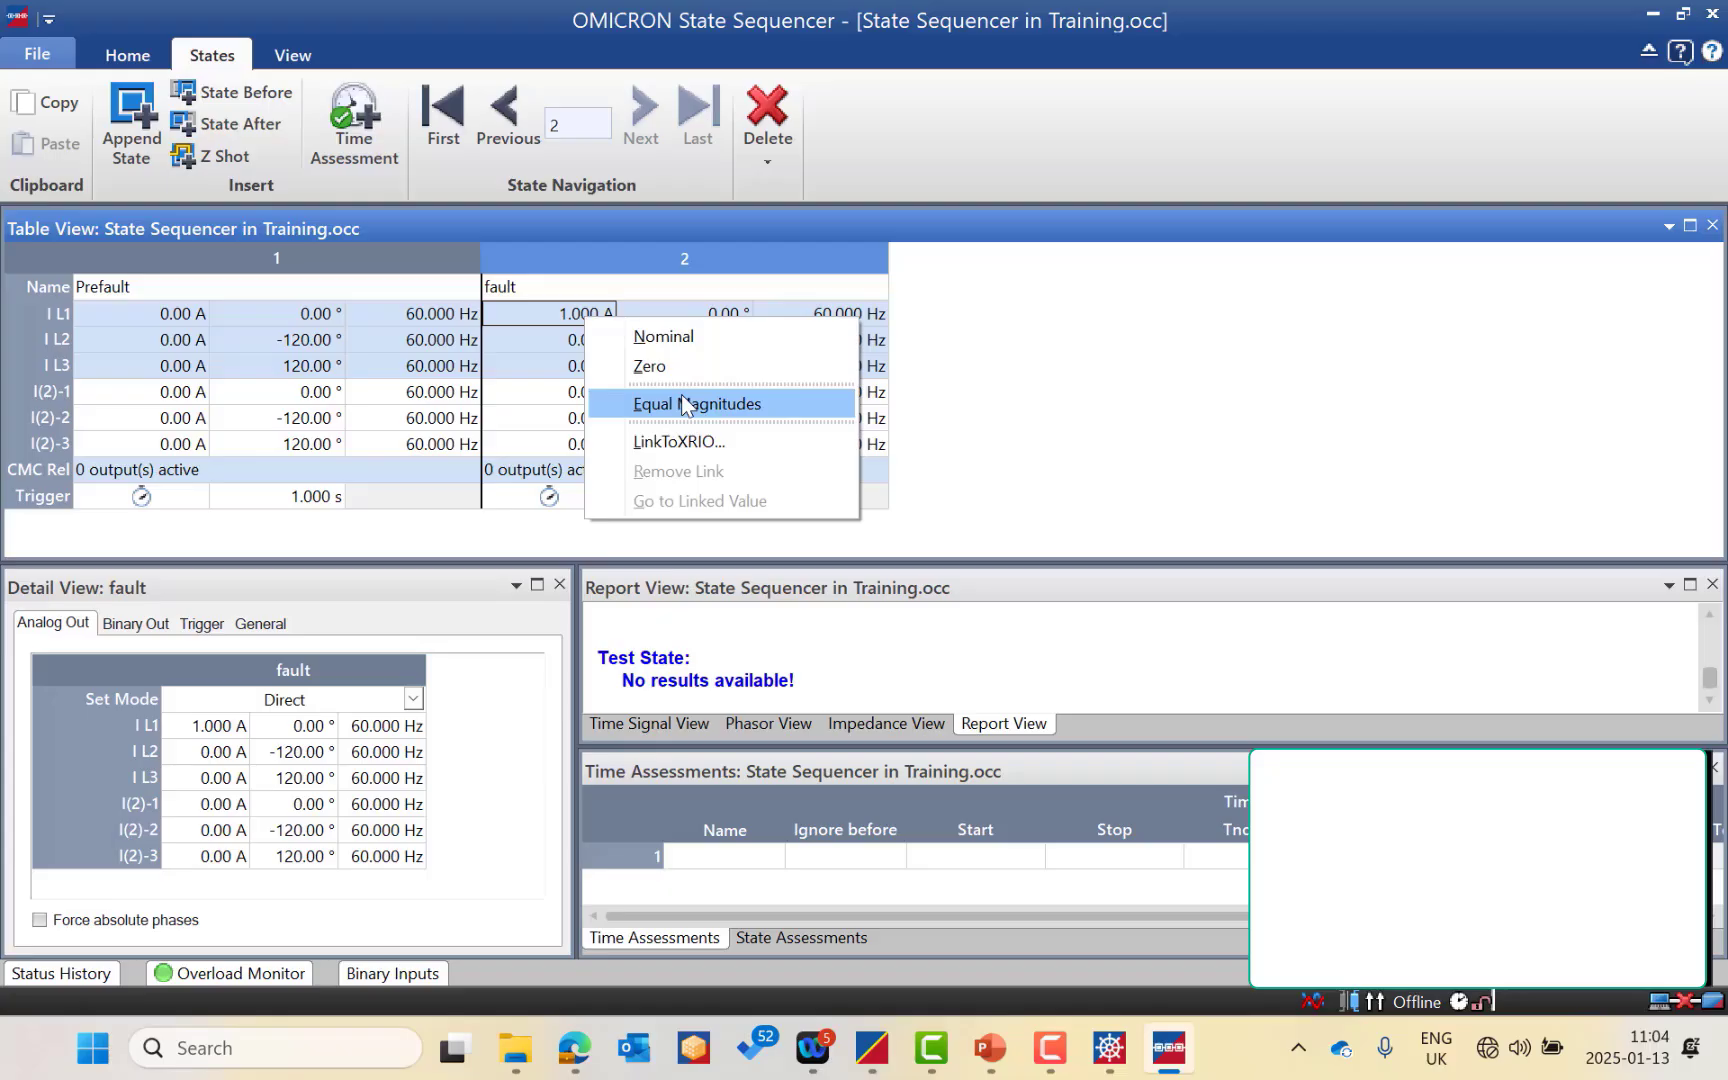
{"action": "left_click", "coordinate": [712, 404]}
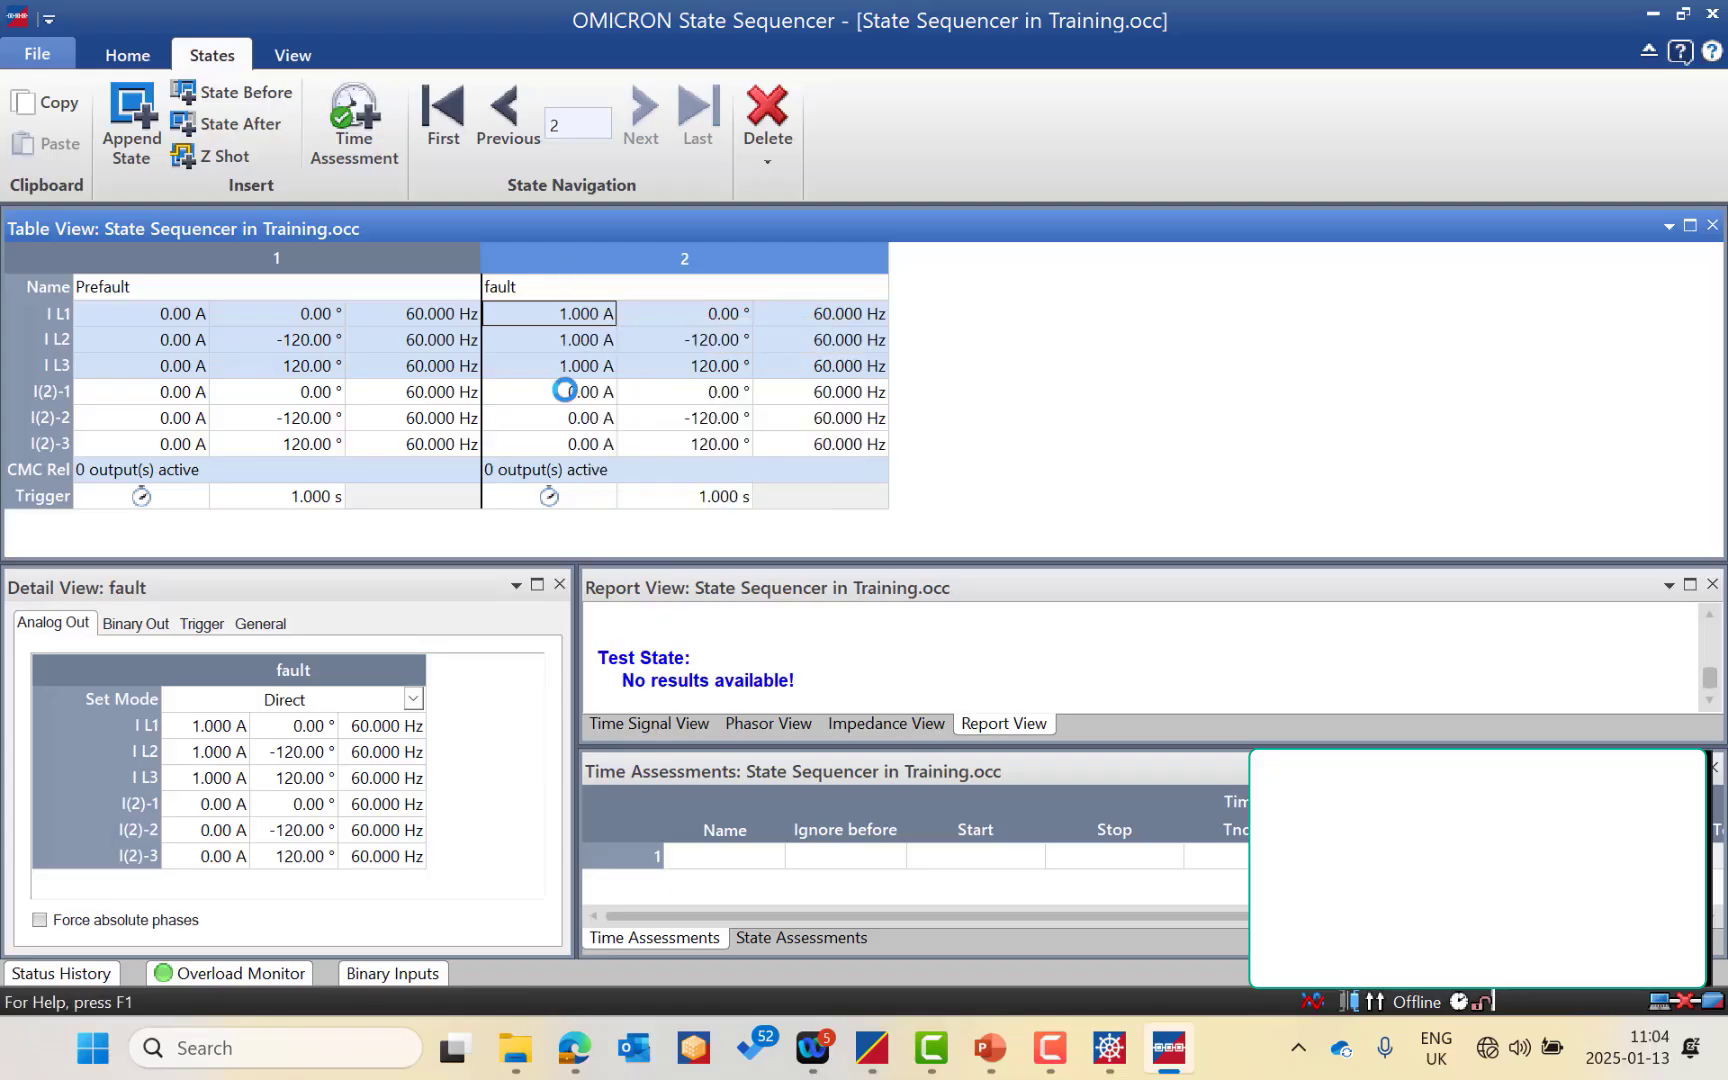
{"action": "right_click", "coordinate": [572, 391]}
{"action": "left_click", "coordinate": [634, 413]}
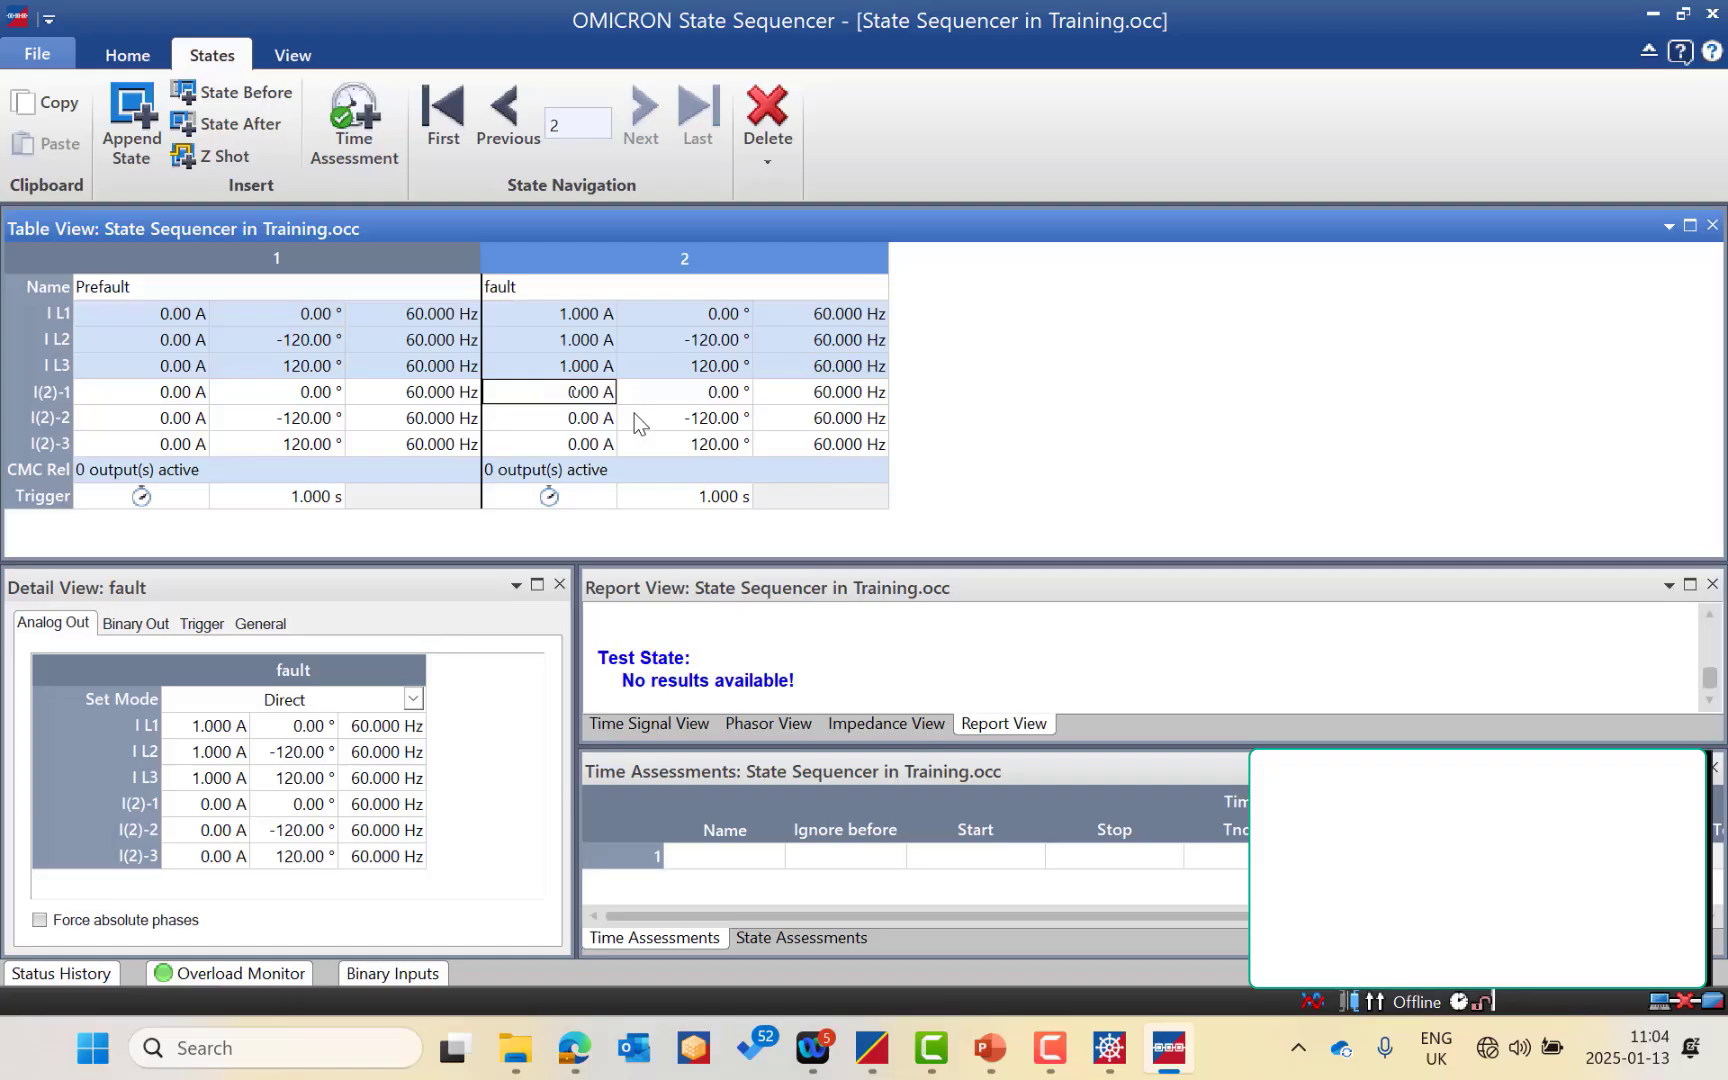
{"action": "right_click", "coordinate": [588, 392]}
{"action": "left_click", "coordinate": [680, 474]}
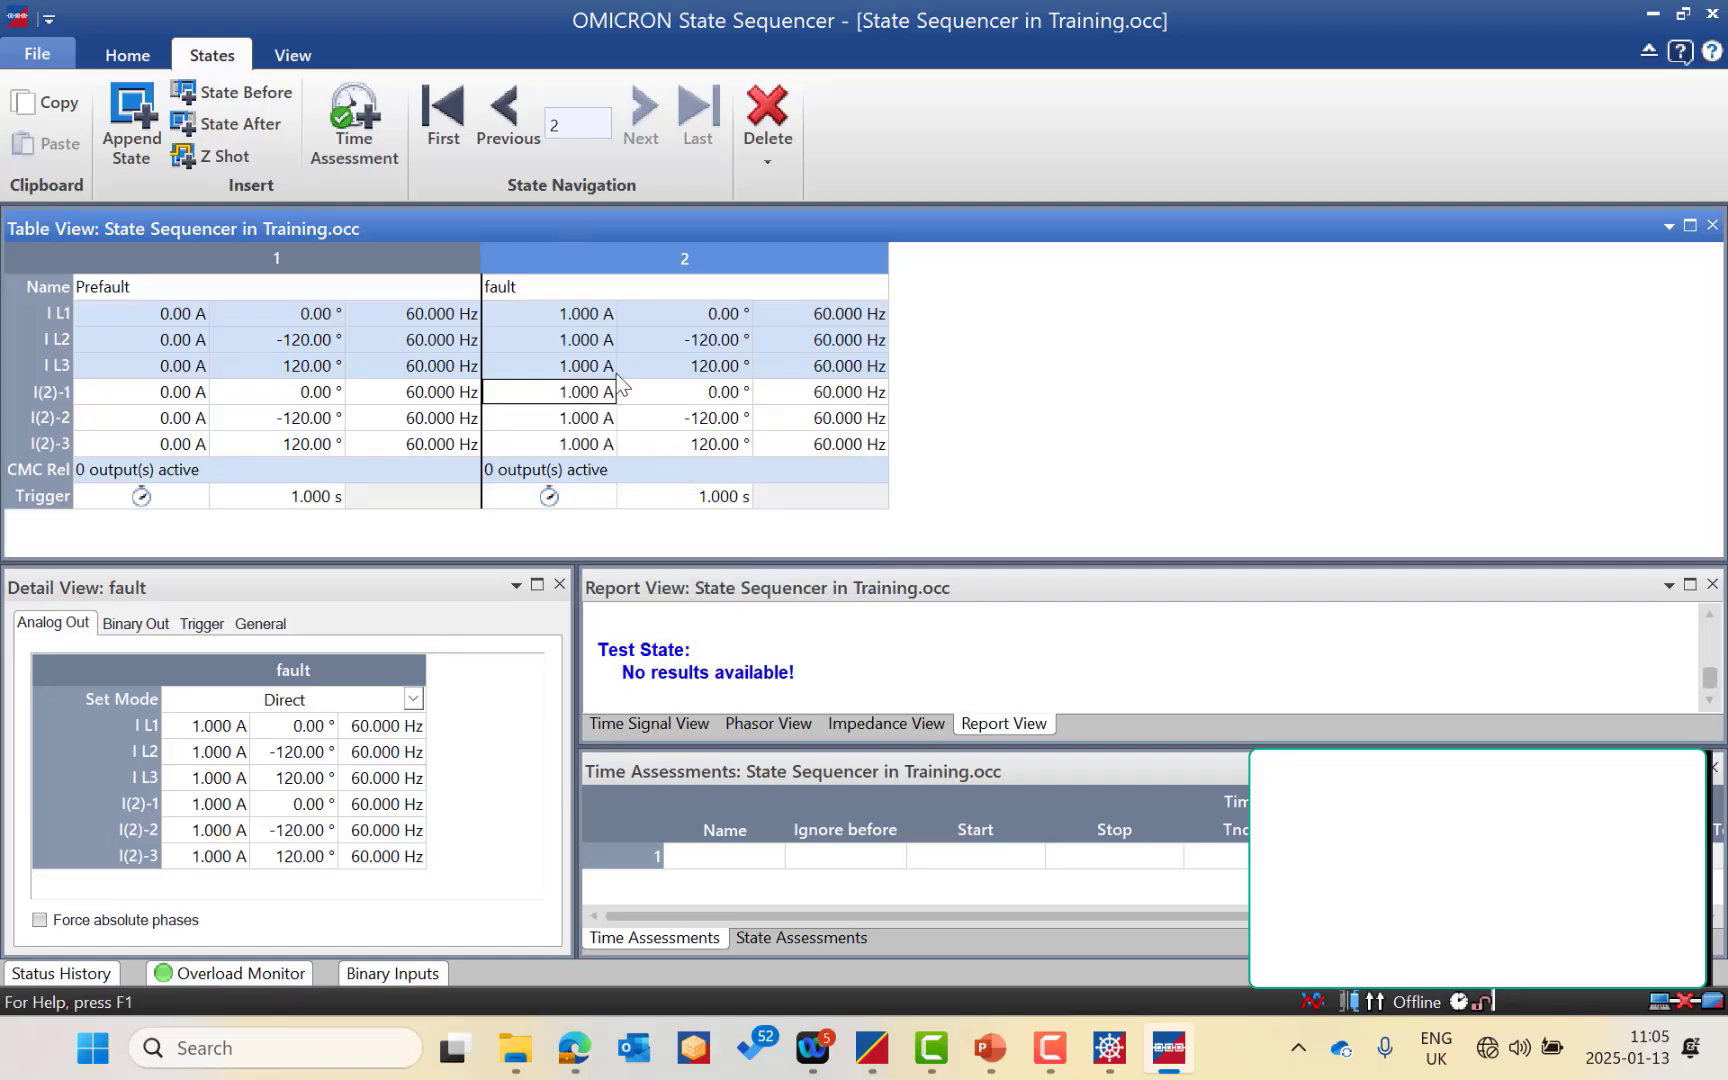
Set the fault state's trigger time to 0.6 s.
{"action": "left_click", "coordinate": [714, 497]}
{"action": "double_click", "coordinate": [716, 497]}
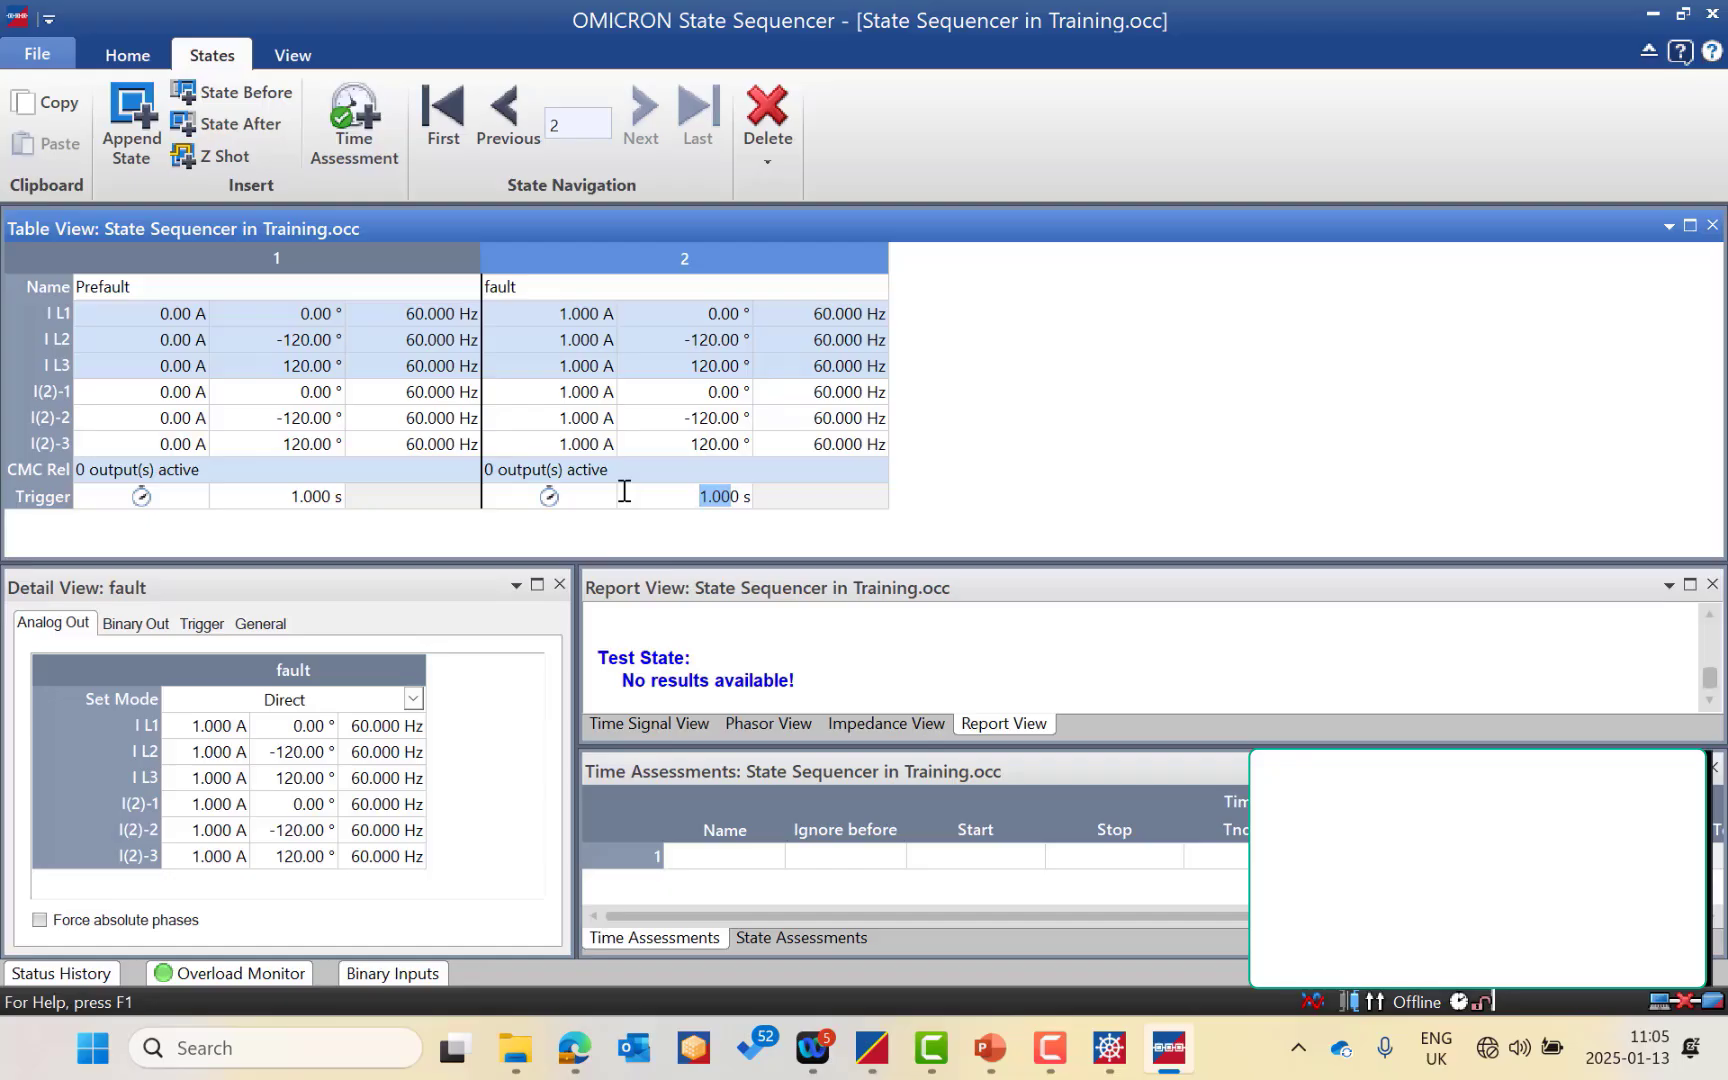
{"action": "type", "text": "0.6"}
{"action": "left_click", "coordinate": [668, 418]}
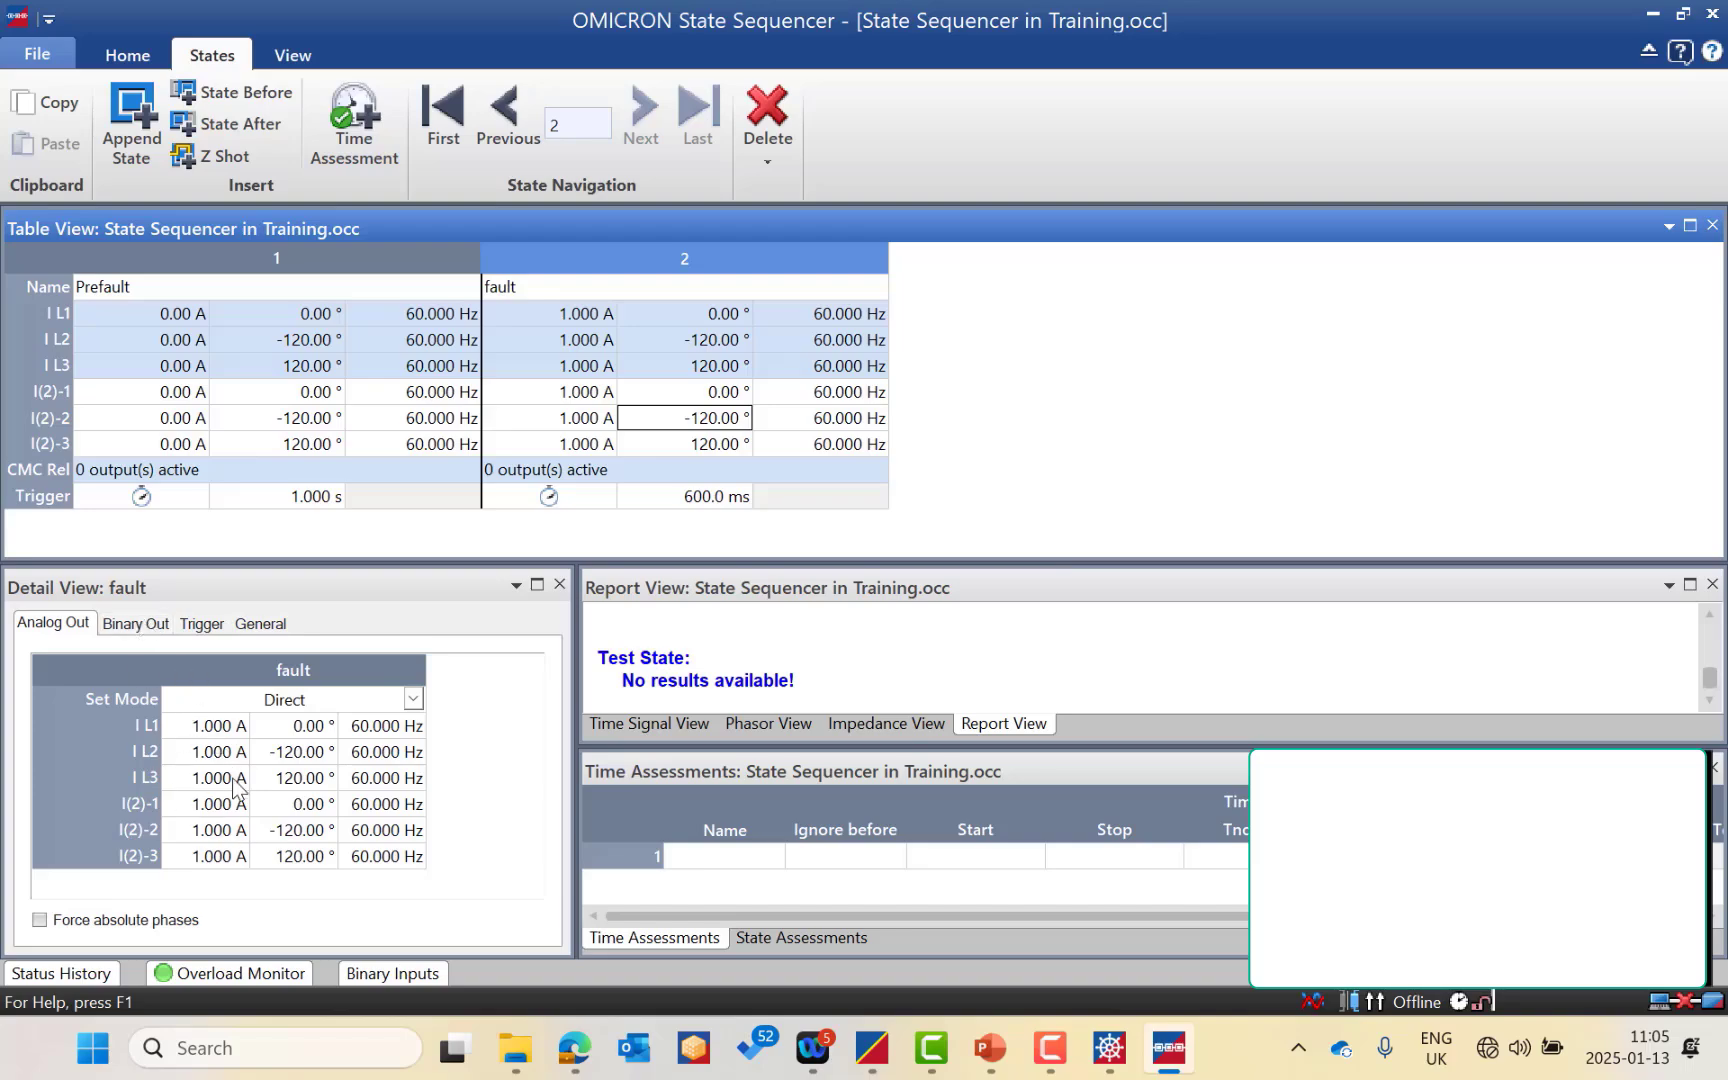
Switch Bin. out 1 of the Prefault state on and back off.
{"action": "left_click", "coordinate": [428, 265]}
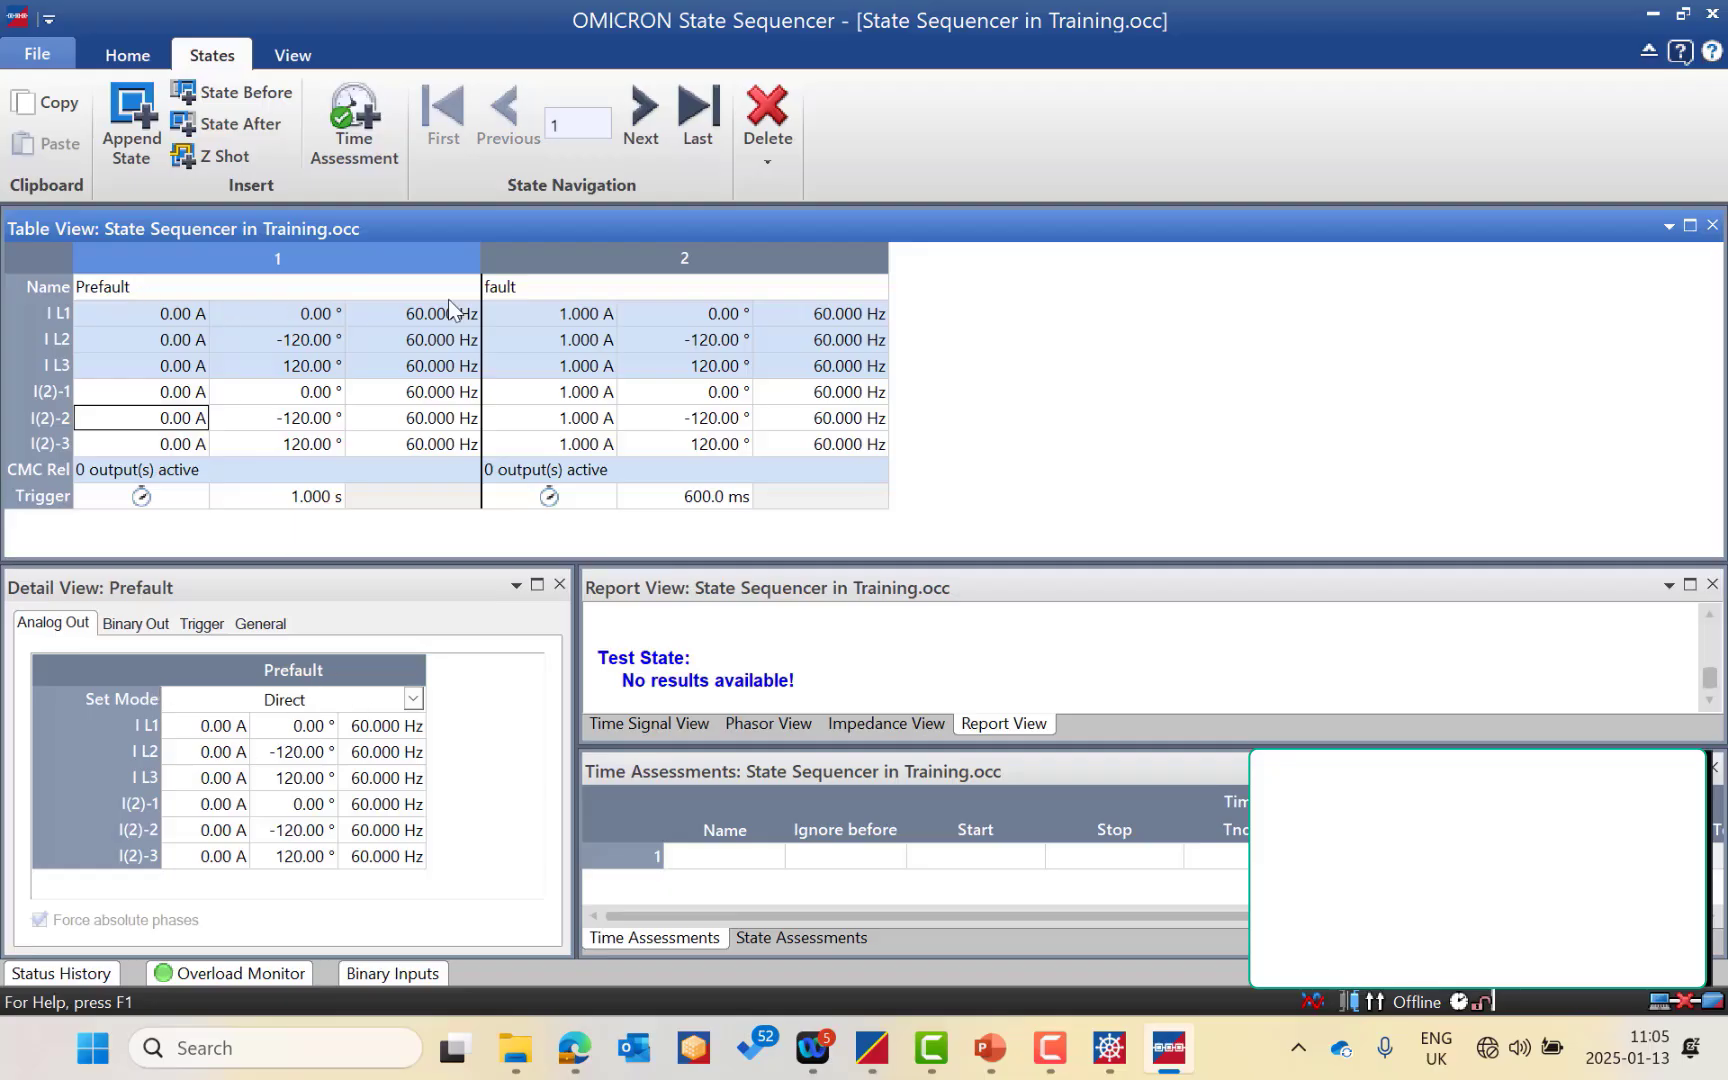
{"action": "left_click", "coordinate": [126, 622]}
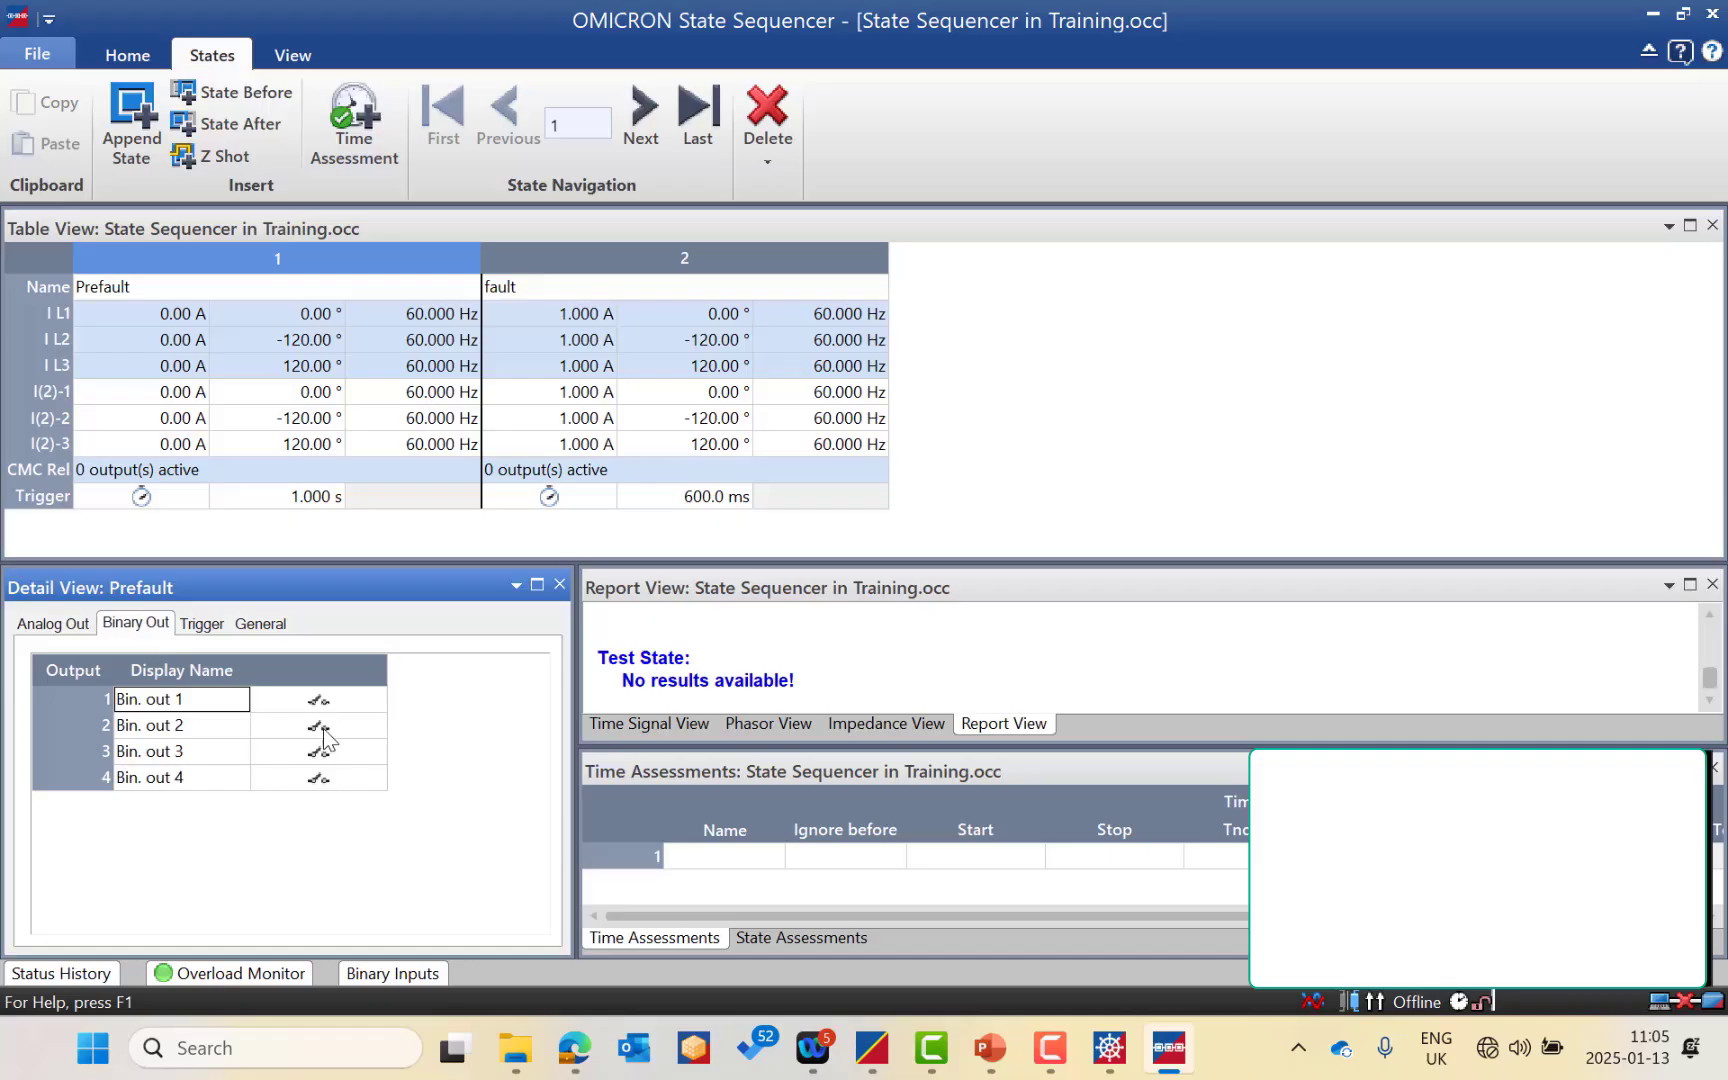
{"action": "left_click", "coordinate": [319, 700]}
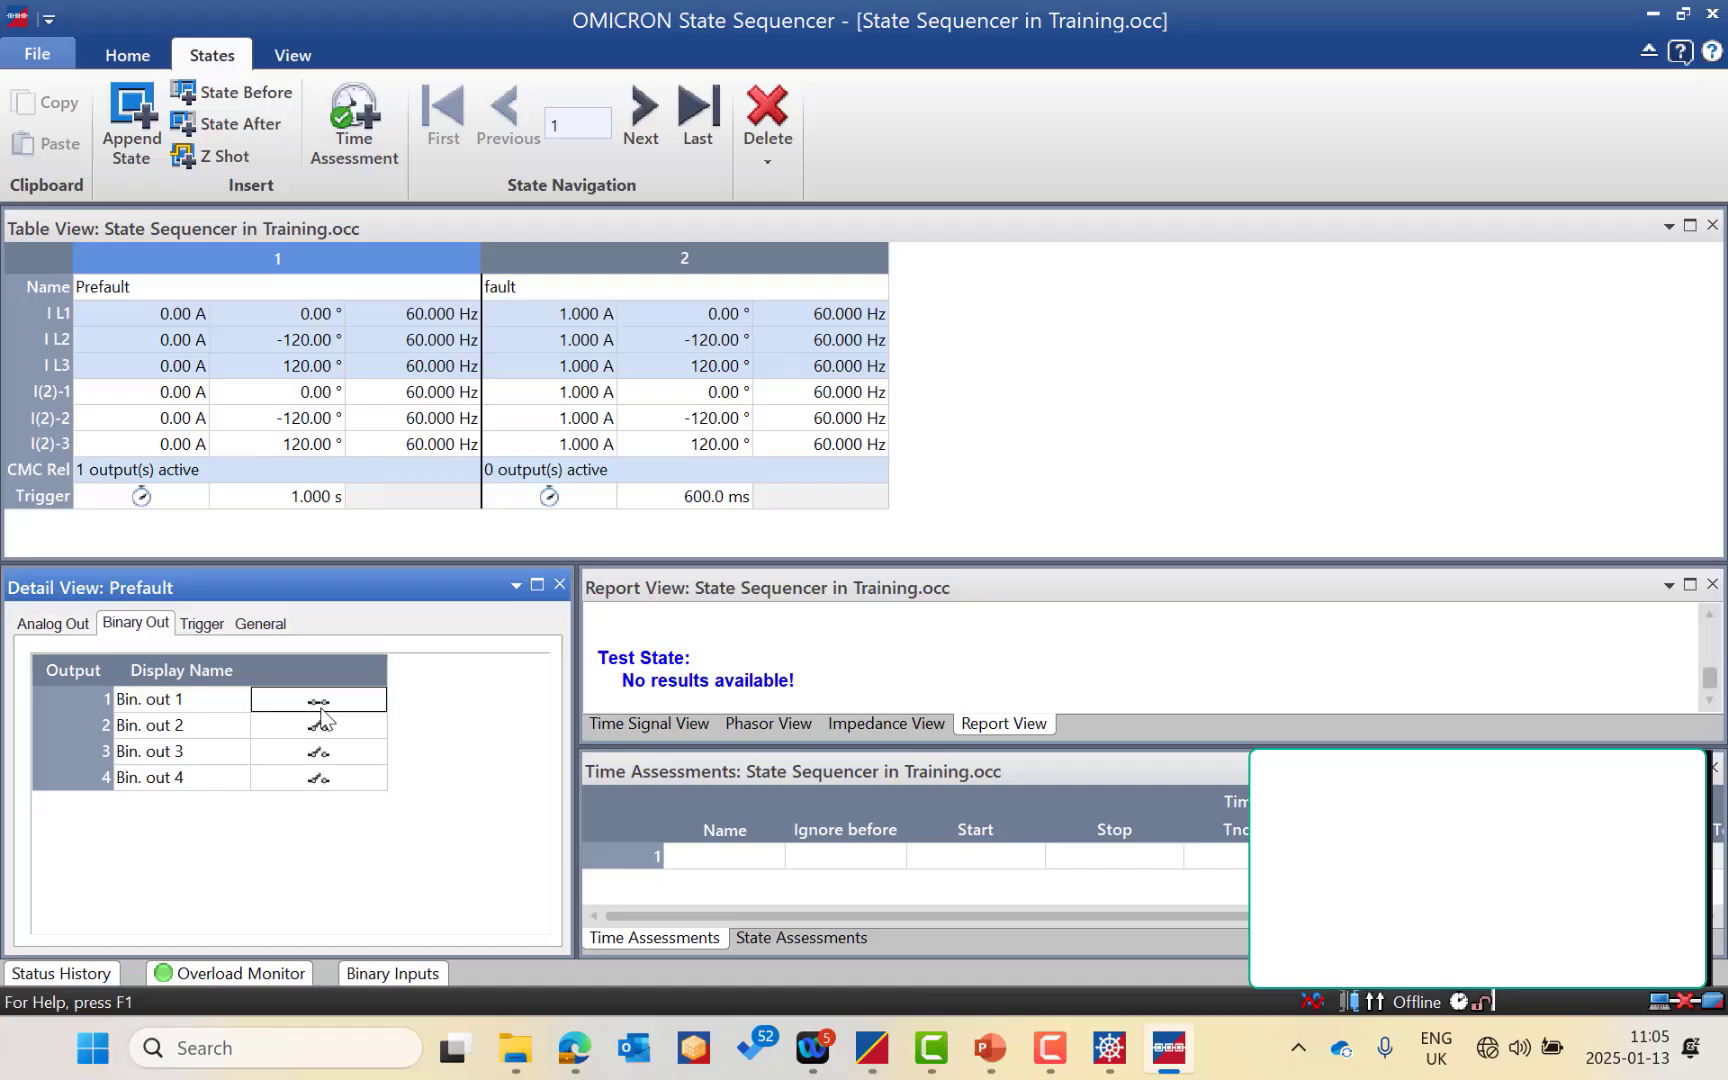
{"action": "left_click", "coordinate": [320, 708]}
Enable the use of the binary trigger condition alongside the timeout for the fault state.
{"action": "left_click", "coordinate": [215, 621]}
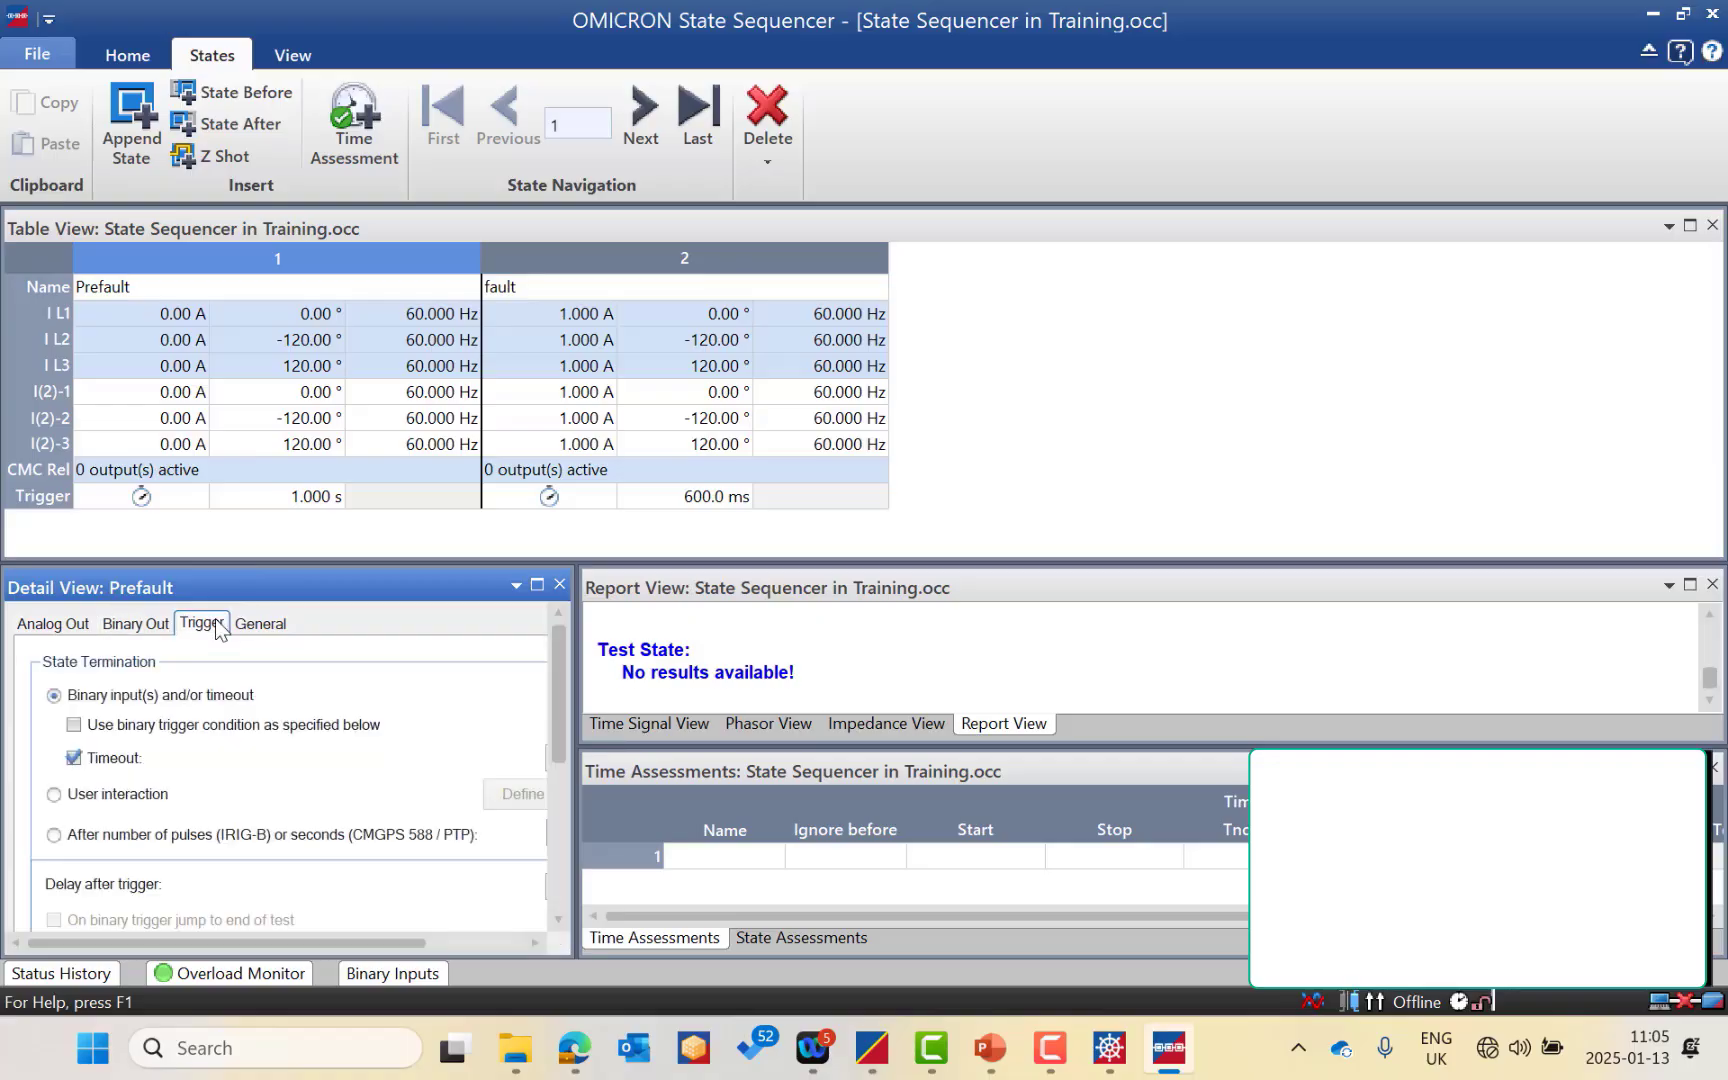
{"action": "mouse_move", "coordinate": [559, 664]}
{"action": "left_mouse_down"}
{"action": "mouse_move", "coordinate": [562, 844]}
{"action": "mouse_move", "coordinate": [566, 678]}
{"action": "left_mouse_up"}
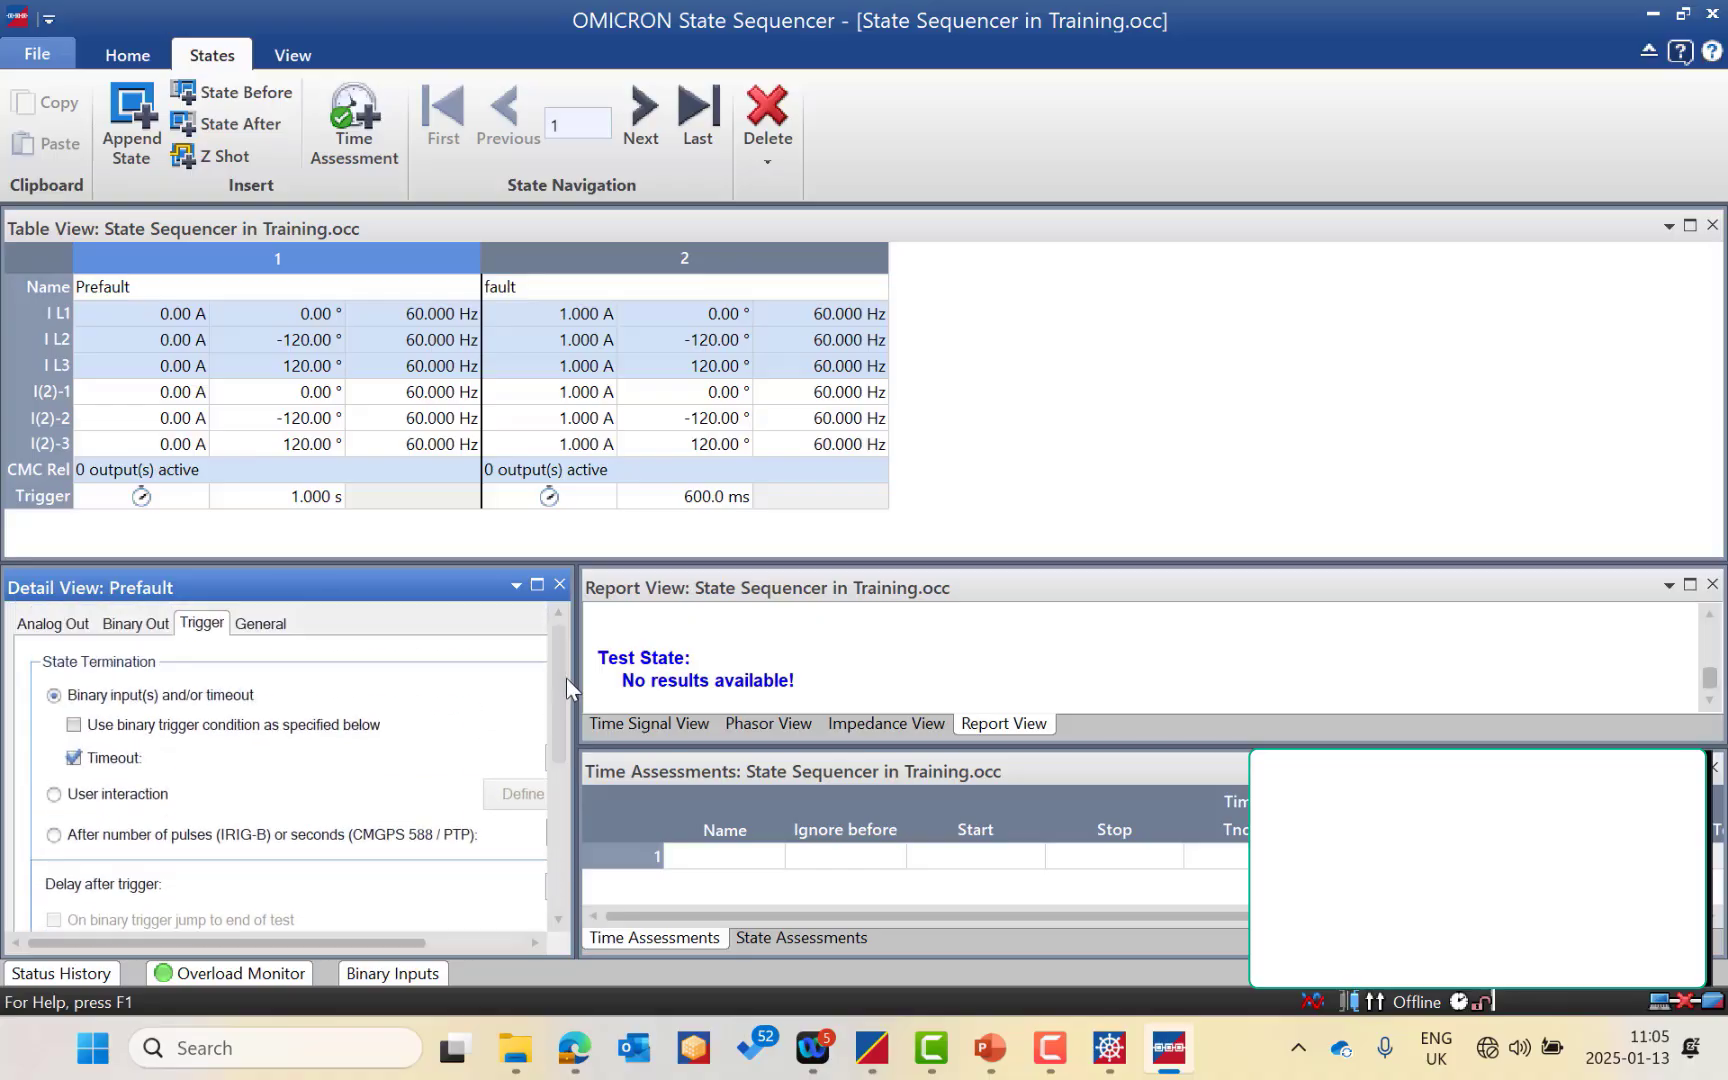
{"action": "left_click", "coordinate": [630, 259]}
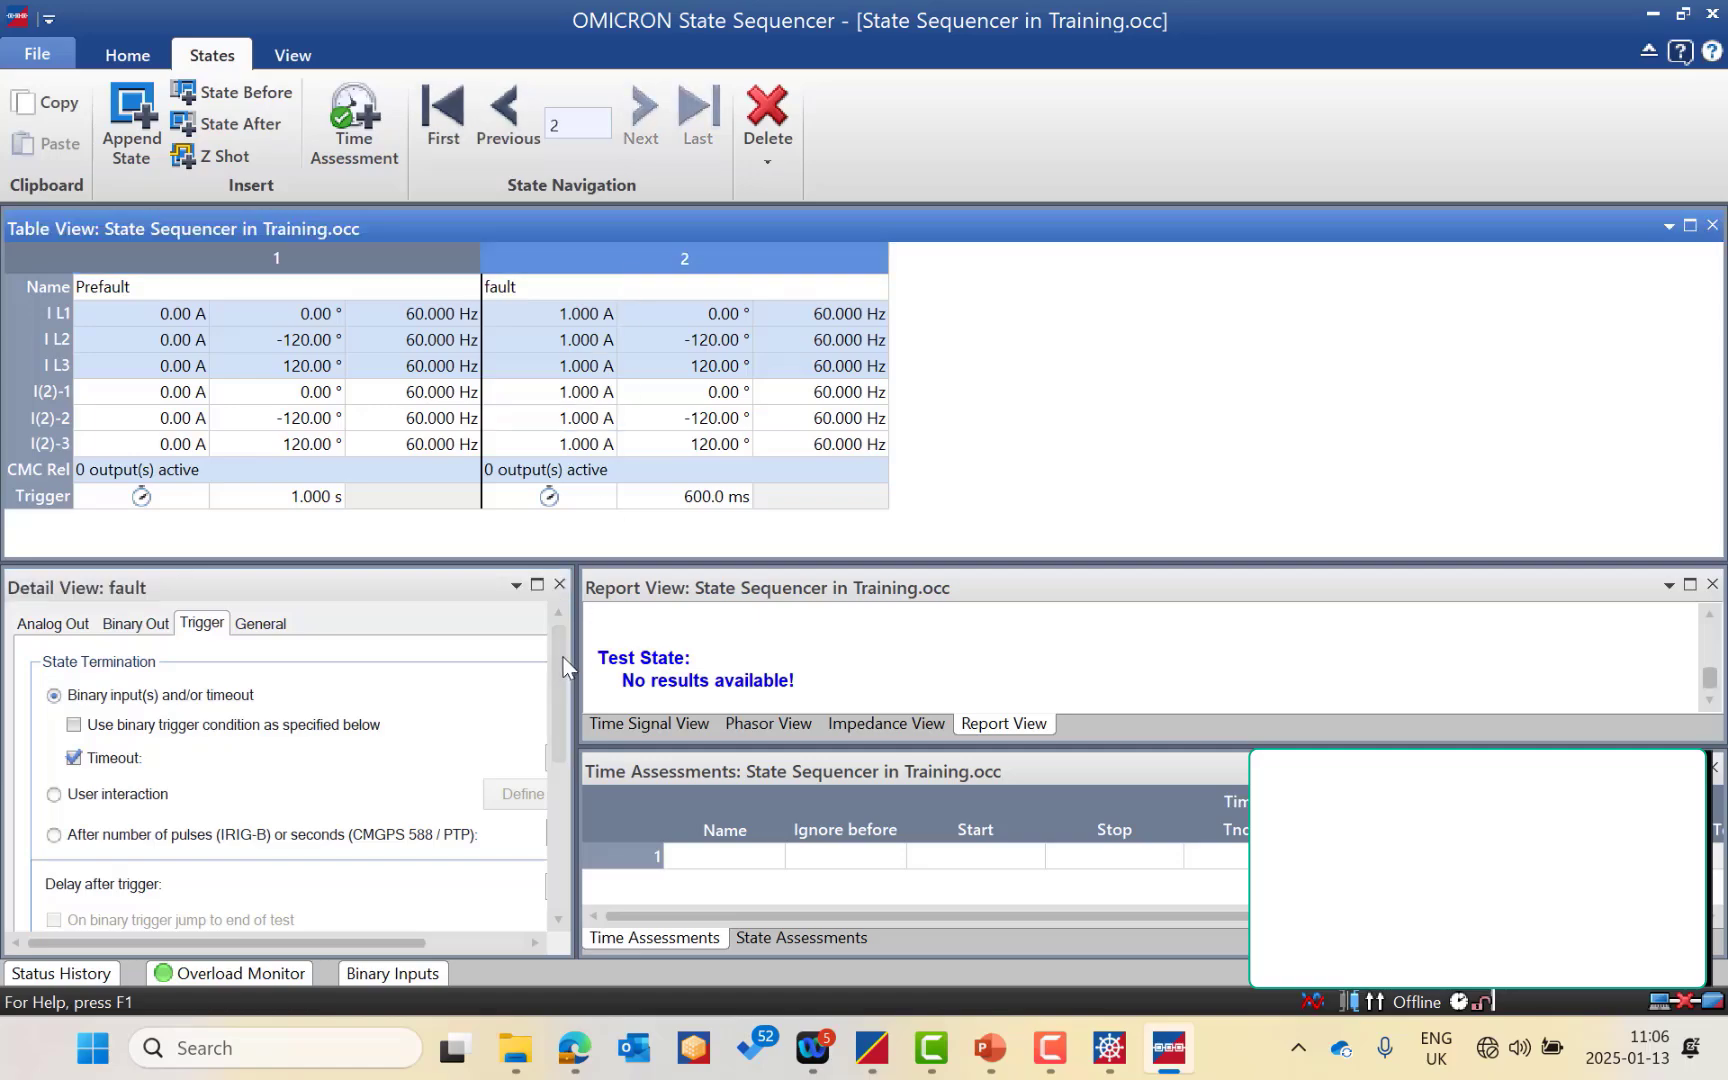
{"action": "mouse_move", "coordinate": [566, 668]}
{"action": "left_mouse_down"}
{"action": "mouse_move", "coordinate": [563, 755]}
{"action": "mouse_move", "coordinate": [551, 672]}
{"action": "left_mouse_up"}
{"action": "left_click", "coordinate": [73, 673]}
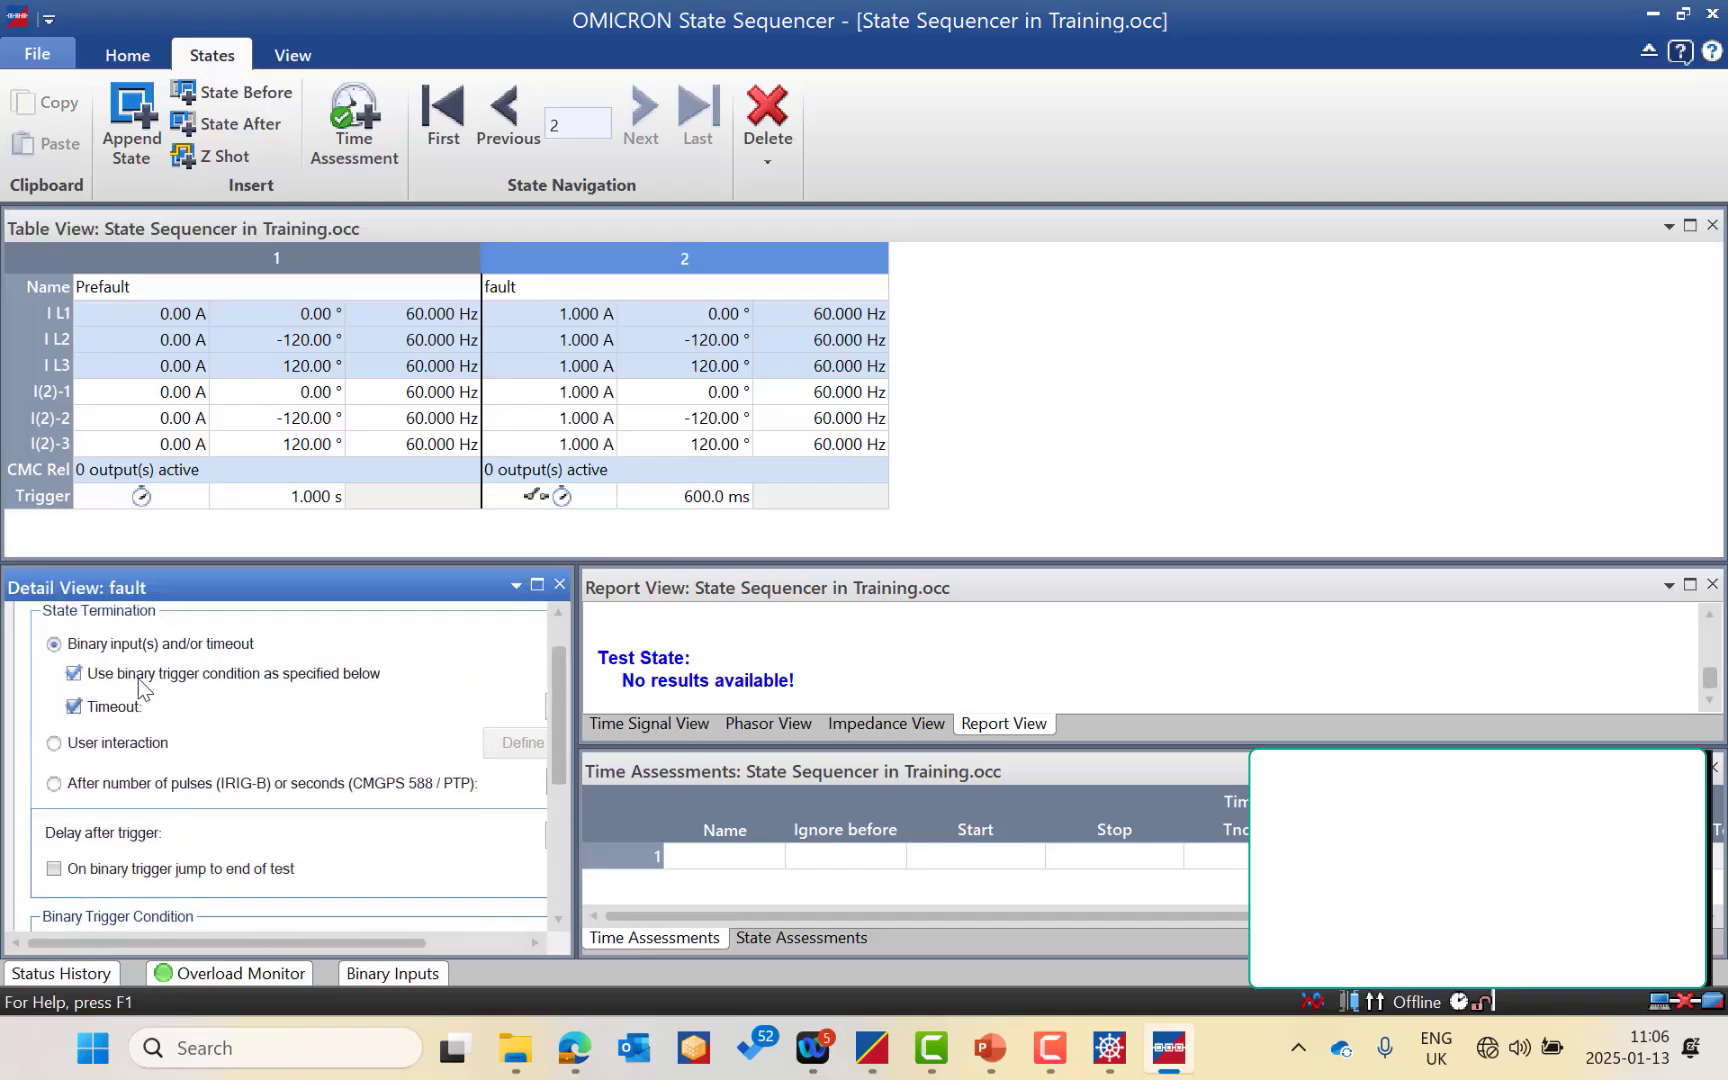
Set the fault state's binary trigger condition to state 1 for Bin. in 1 and Bin. in 2 with AND logic.
{"action": "left_click_drag", "start_coordinate": [559, 691], "coordinate": [570, 836]}
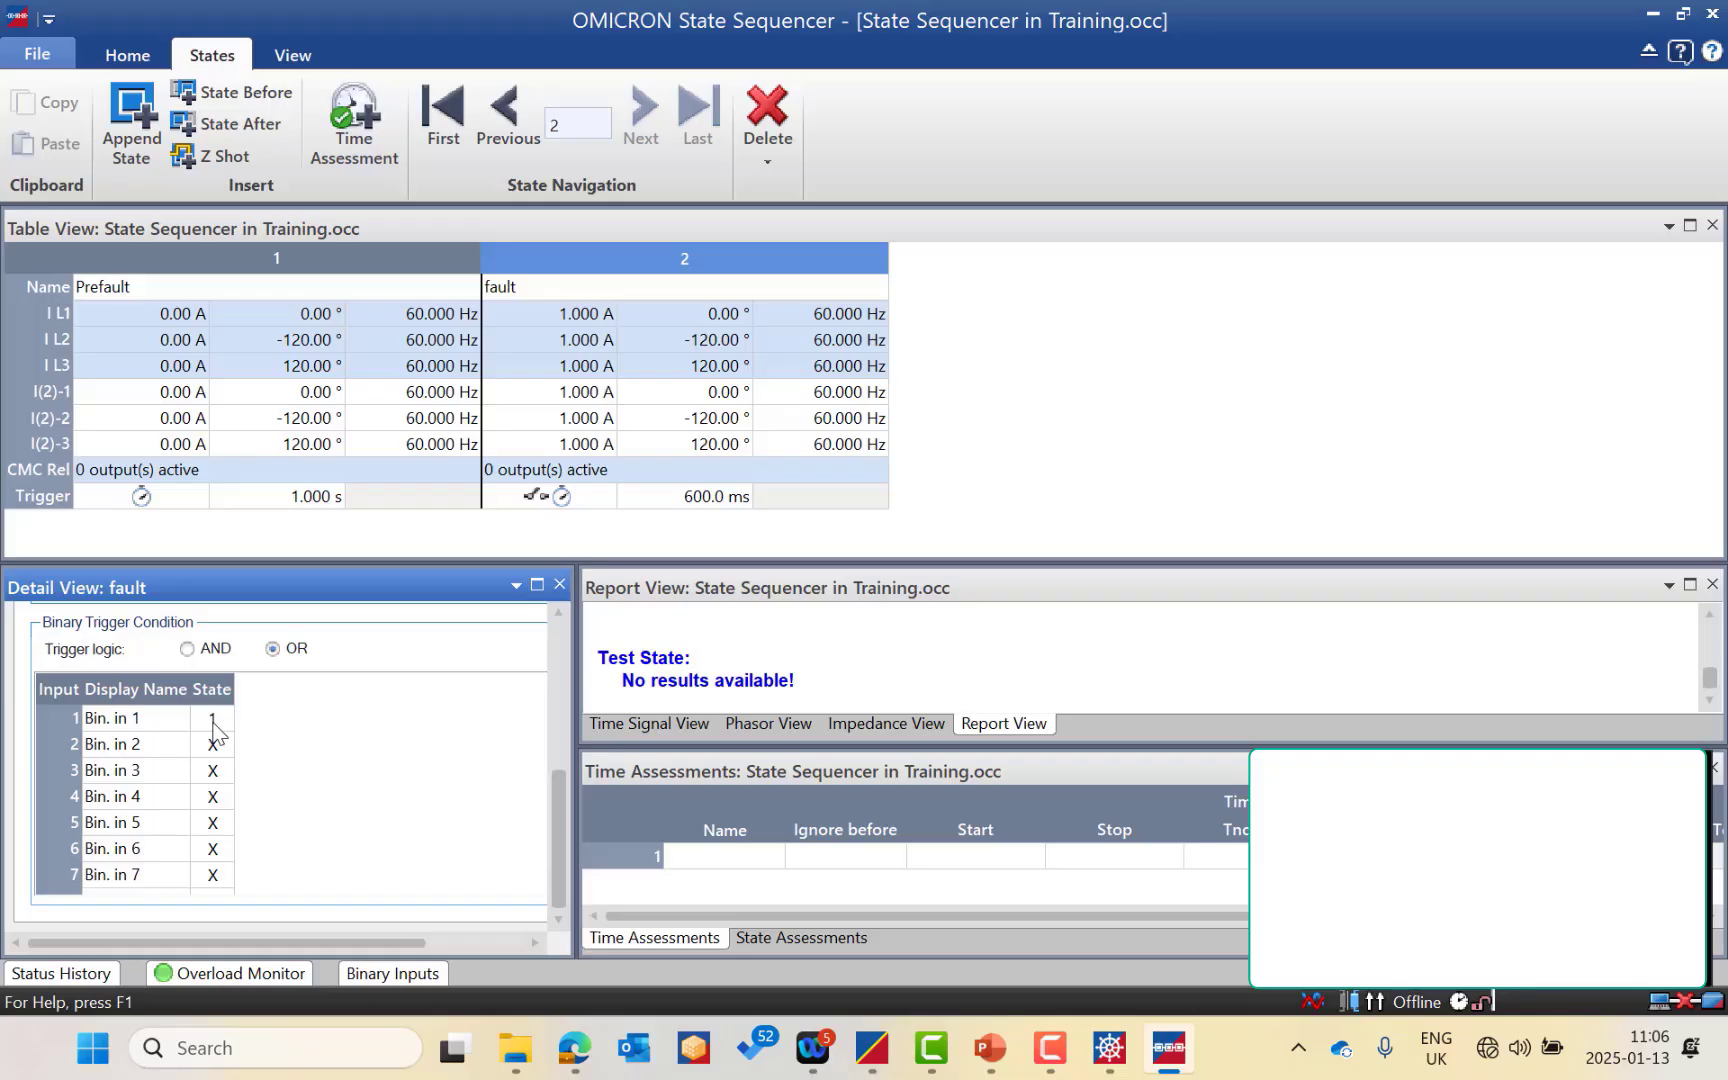
{"action": "left_click", "coordinate": [212, 720]}
{"action": "left_click", "coordinate": [213, 728]}
{"action": "left_click", "coordinate": [213, 728]}
{"action": "left_click", "coordinate": [219, 750]}
{"action": "left_click", "coordinate": [187, 649]}
{"action": "scroll", "coordinate": [541, 706], "scroll_direction": "up", "scroll_amount": 5}
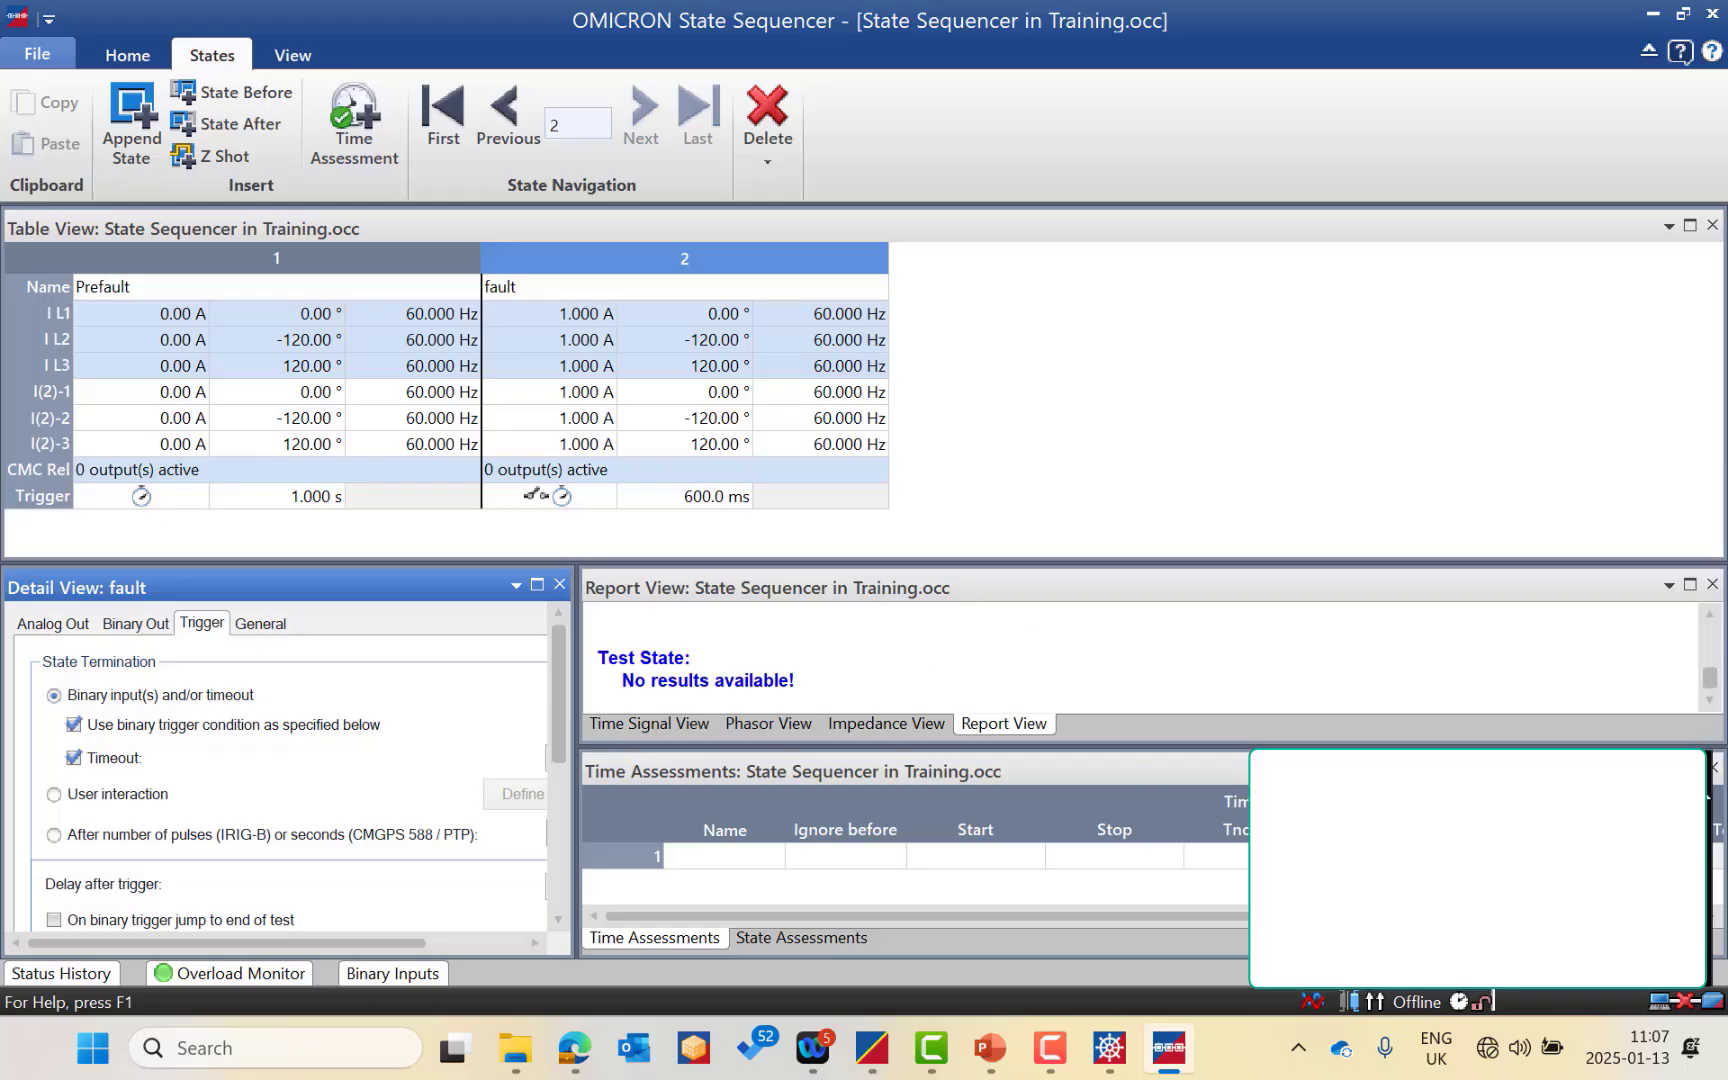
{"action": "scroll", "coordinate": [552, 870], "scroll_direction": "down", "scroll_amount": 5}
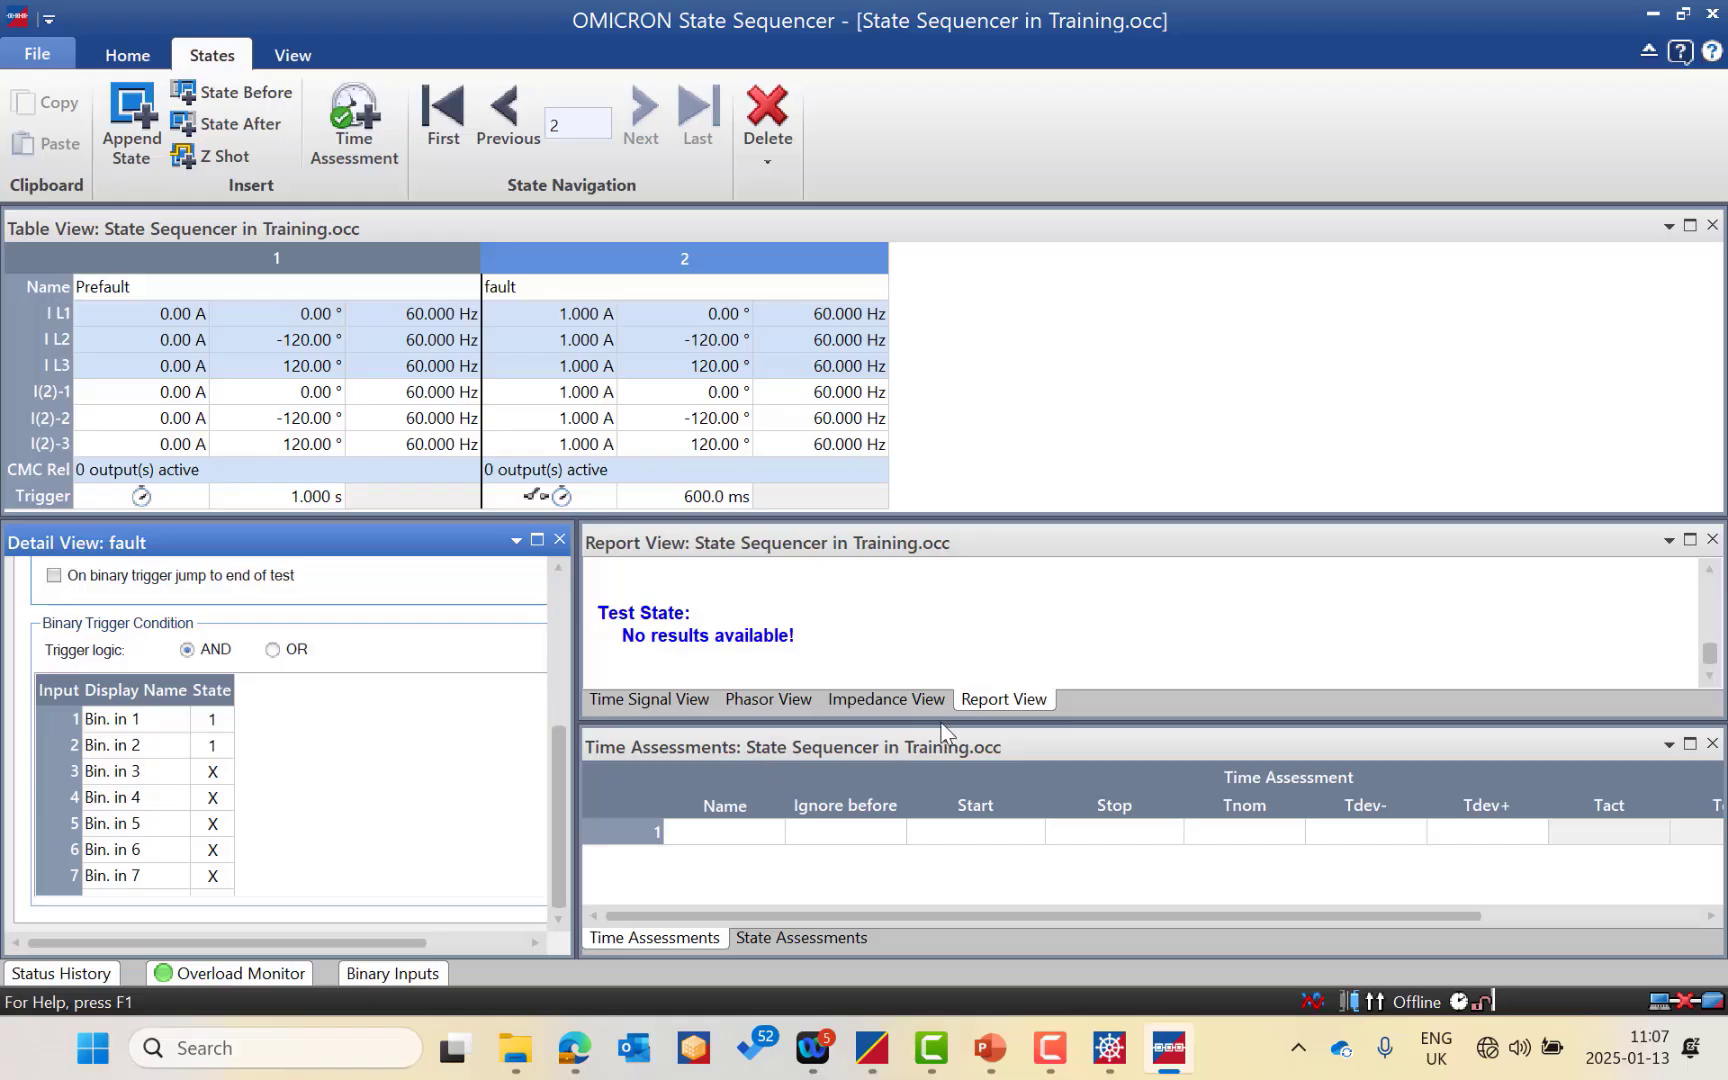
Enlarge the Time Assessments view and look up the stage 1 tolerances slide in PowerPoint.
{"action": "left_click_drag", "start_coordinate": [941, 723], "coordinate": [932, 681]}
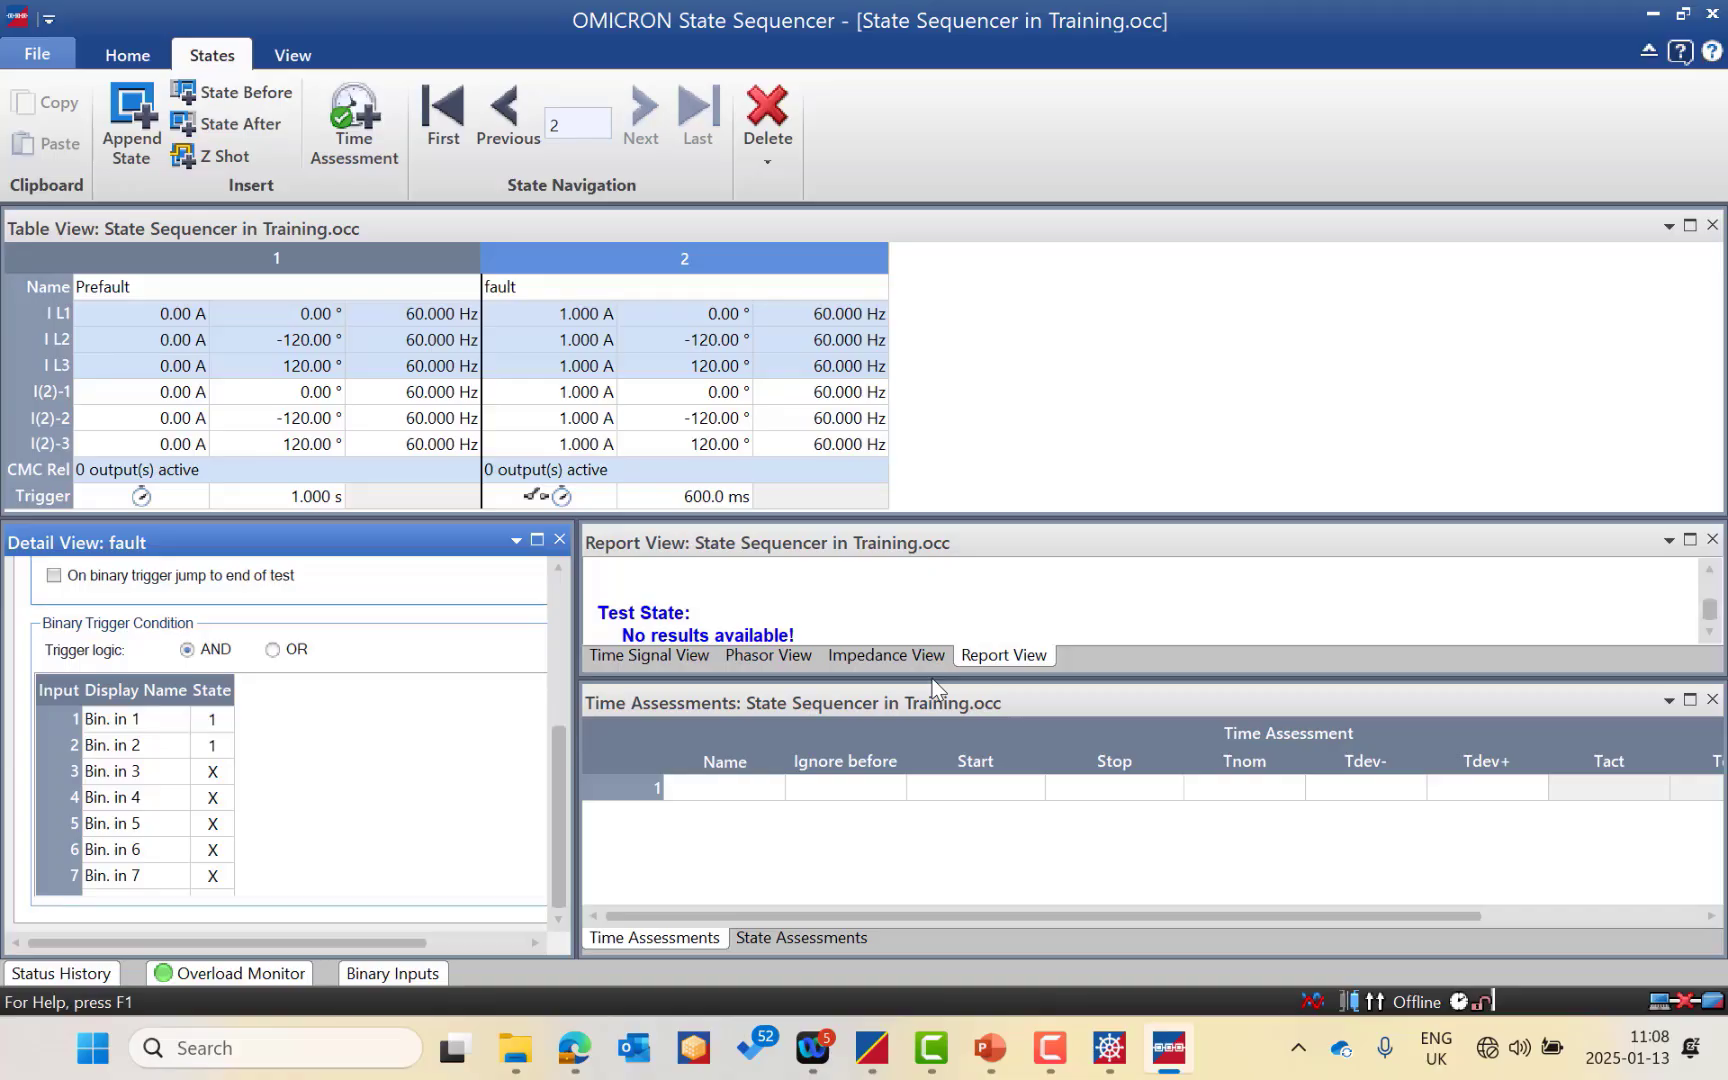
{"action": "left_click", "coordinate": [991, 1050]}
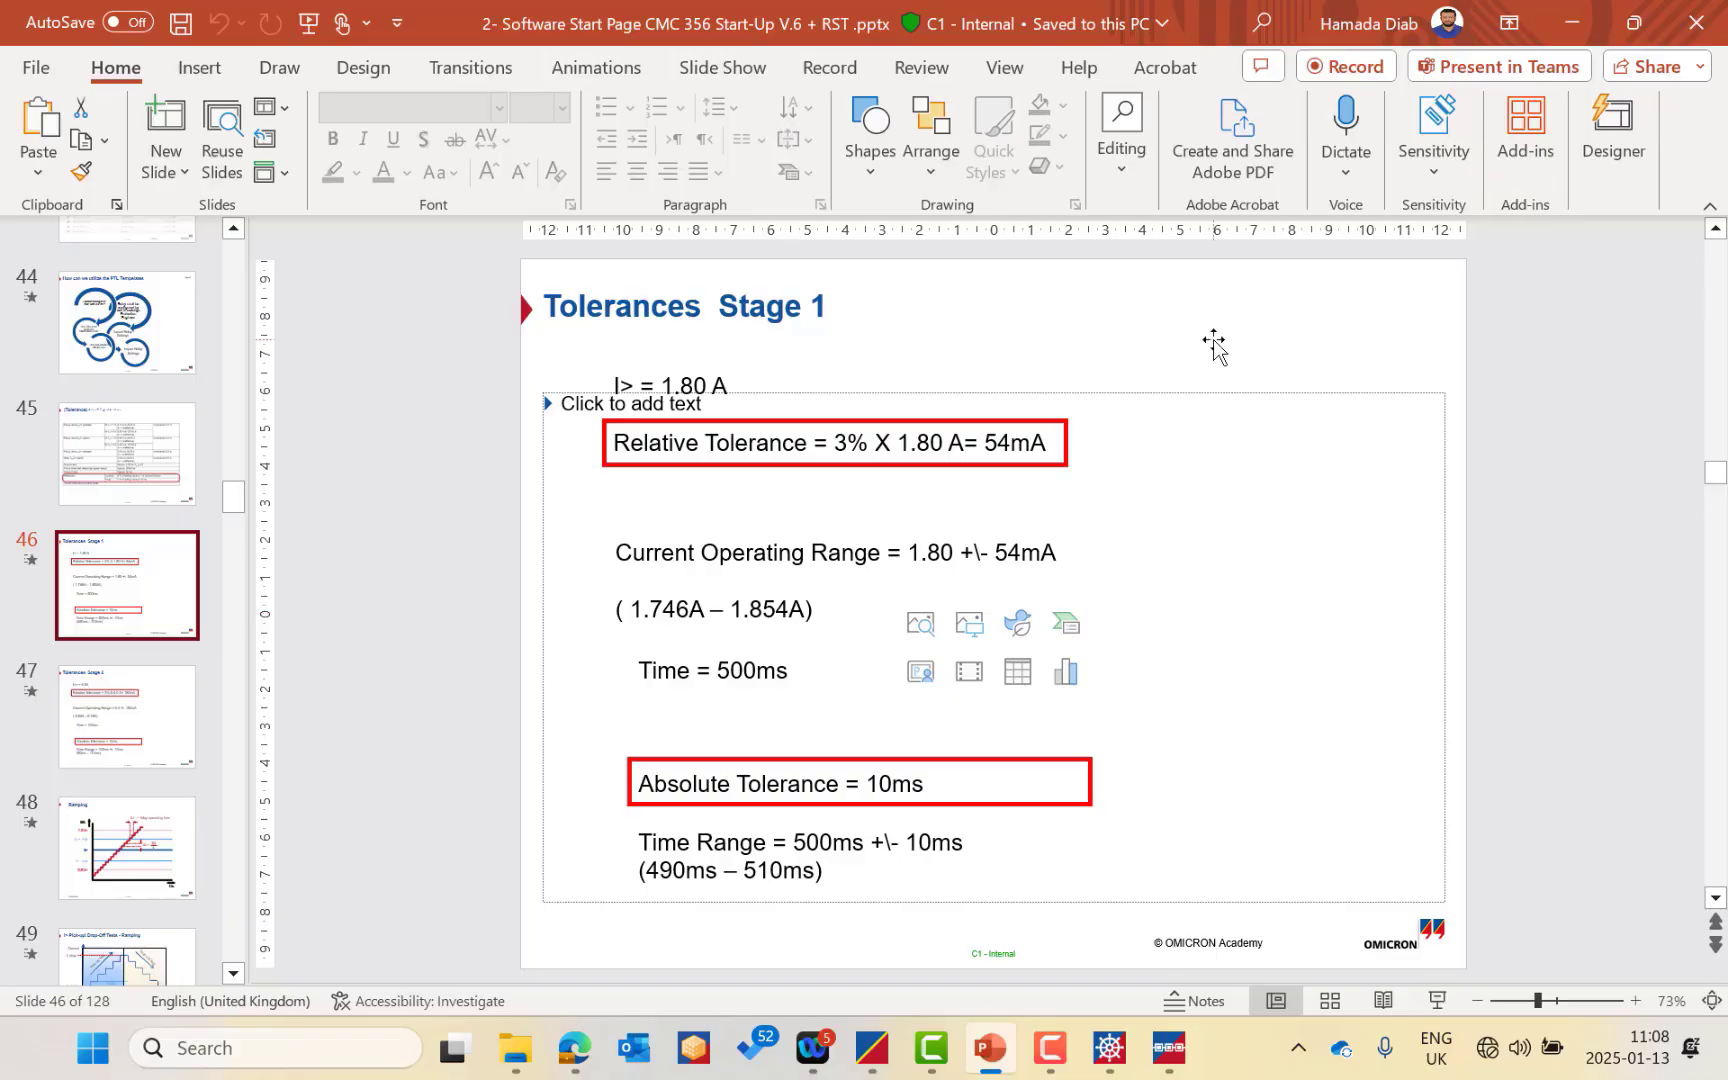
{"action": "left_click", "coordinate": [1572, 20]}
Set the analog output signals I(2)-1, I(2)-2 and I(2)-3 to Not used in the local hardware configuration.
{"action": "left_click", "coordinate": [575, 315]}
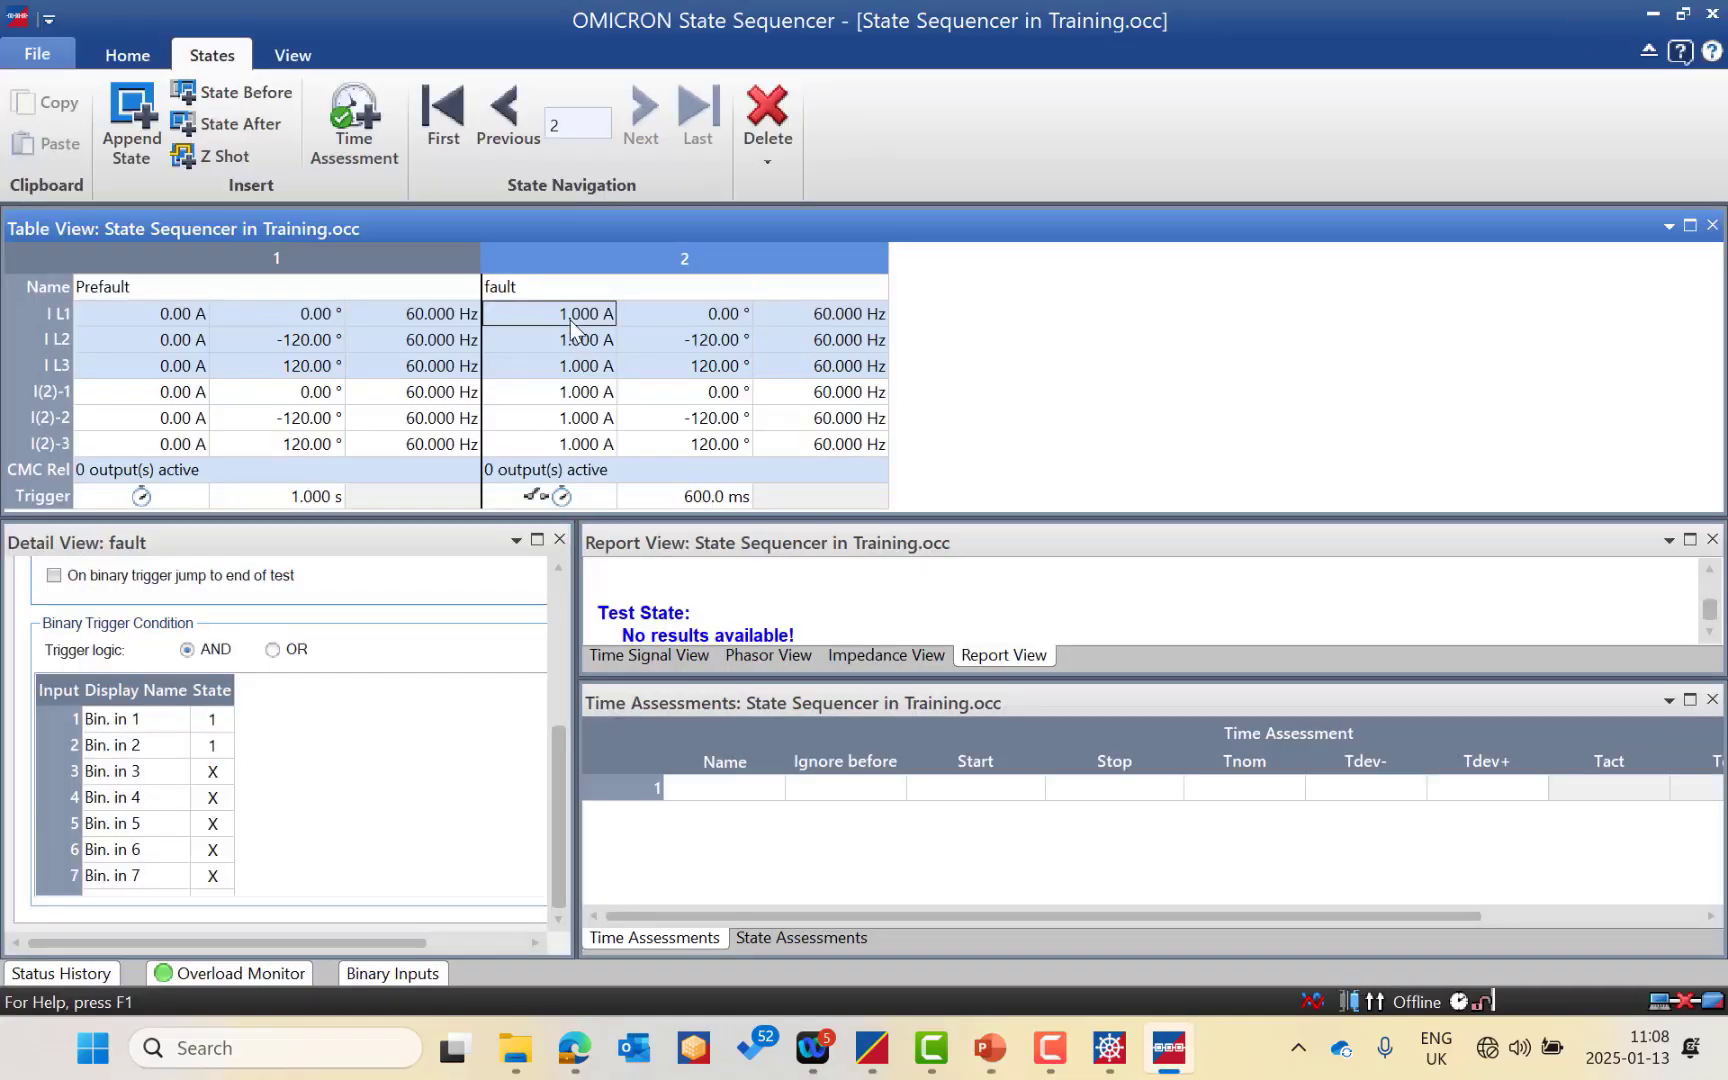
{"action": "right_click", "coordinate": [571, 322]}
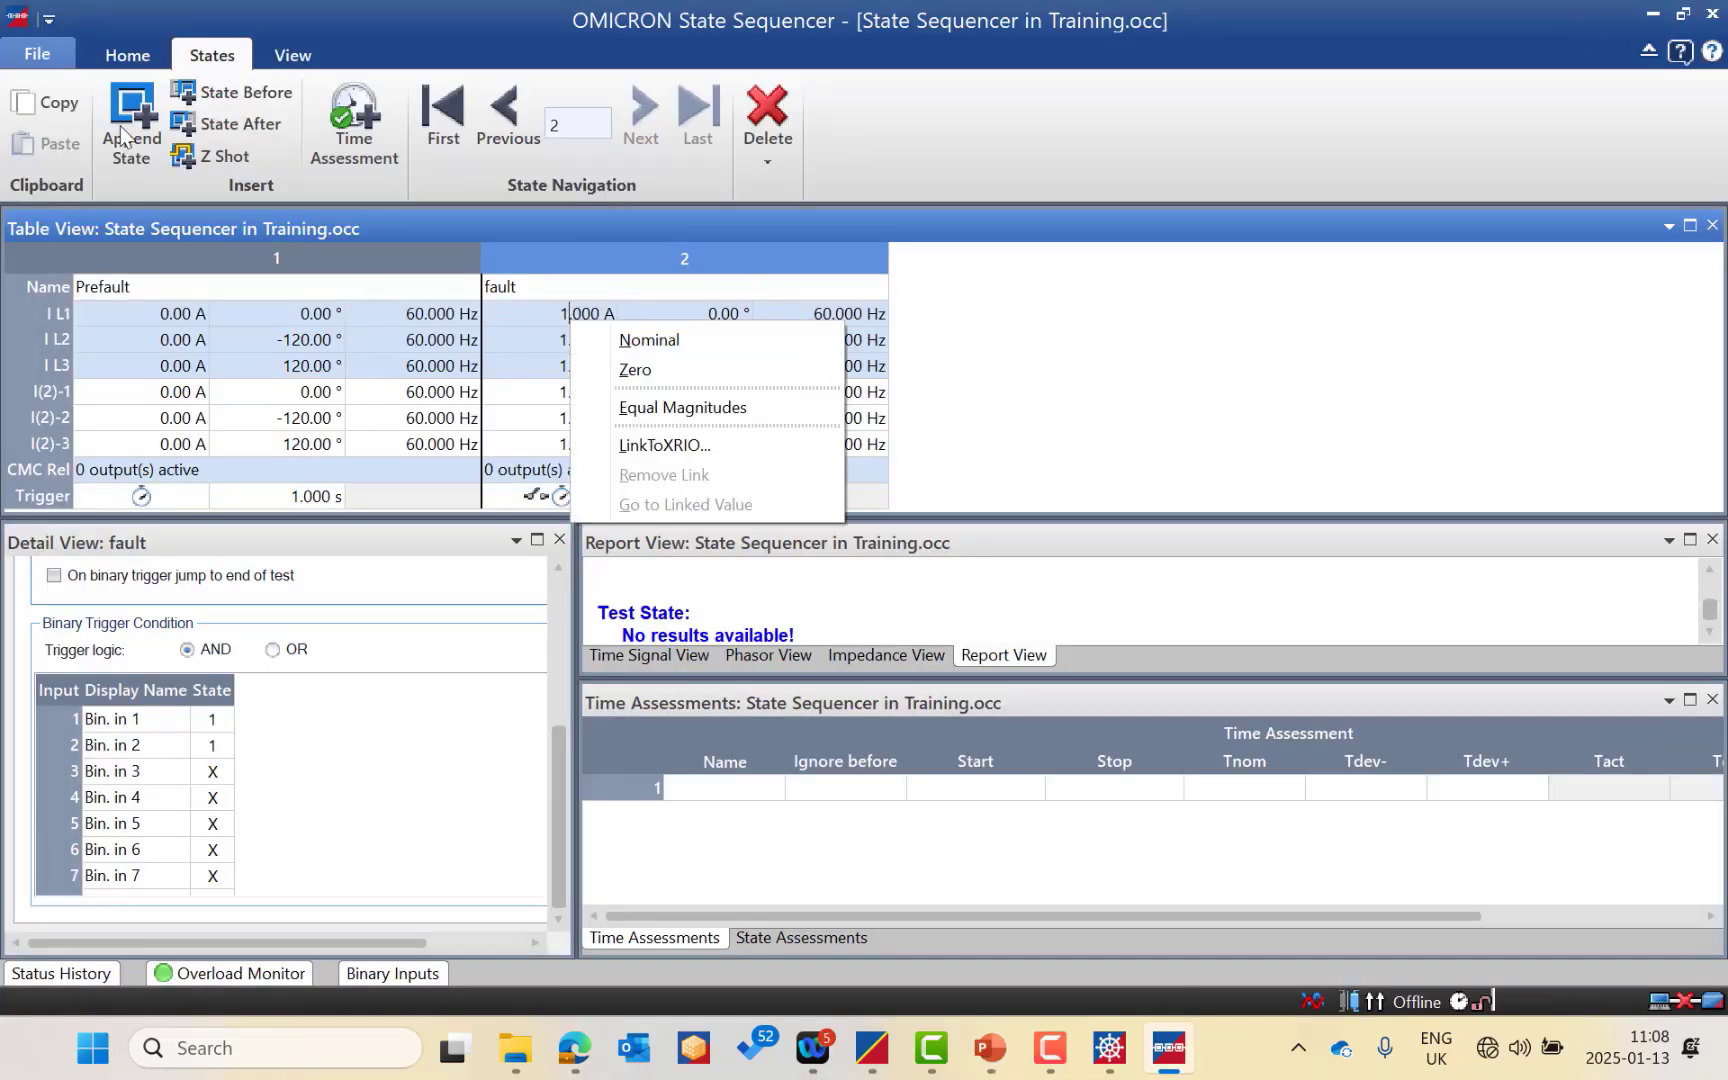
{"action": "left_click", "coordinate": [120, 55]}
{"action": "left_click", "coordinate": [118, 122]}
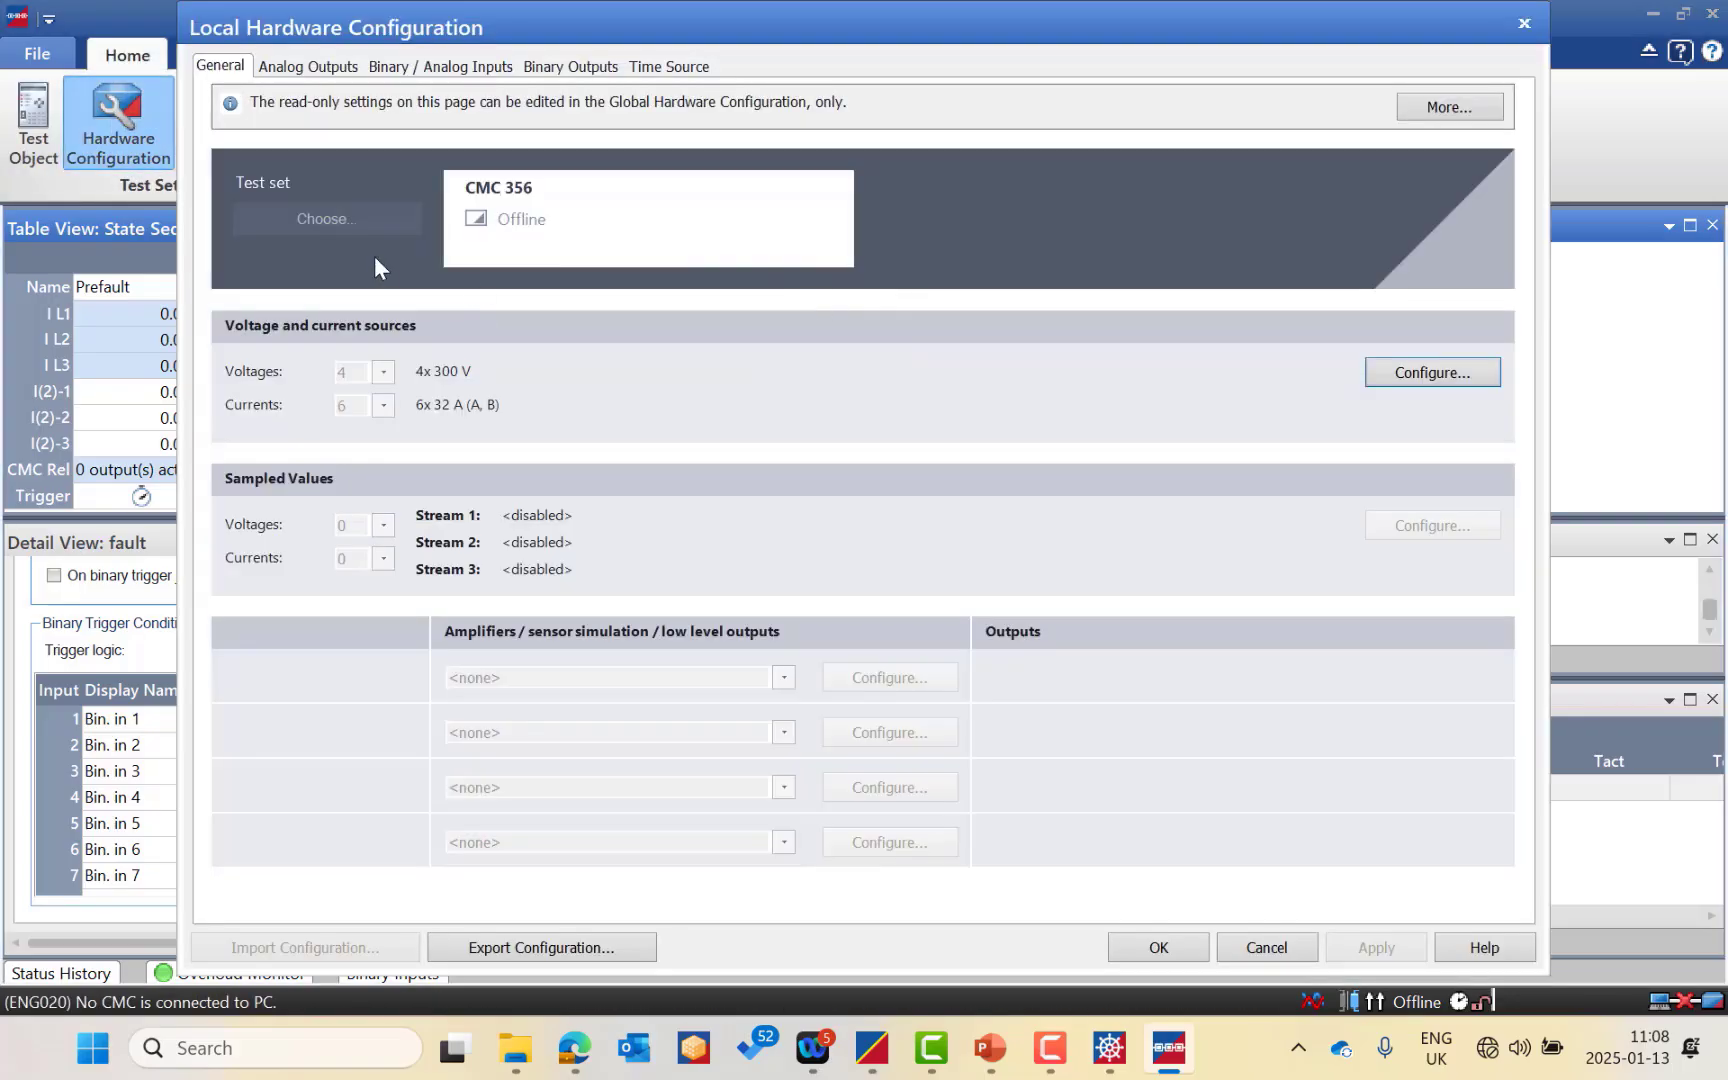
{"action": "left_click", "coordinate": [308, 66]}
{"action": "left_click_drag", "start_coordinate": [368, 355], "coordinate": [368, 413]}
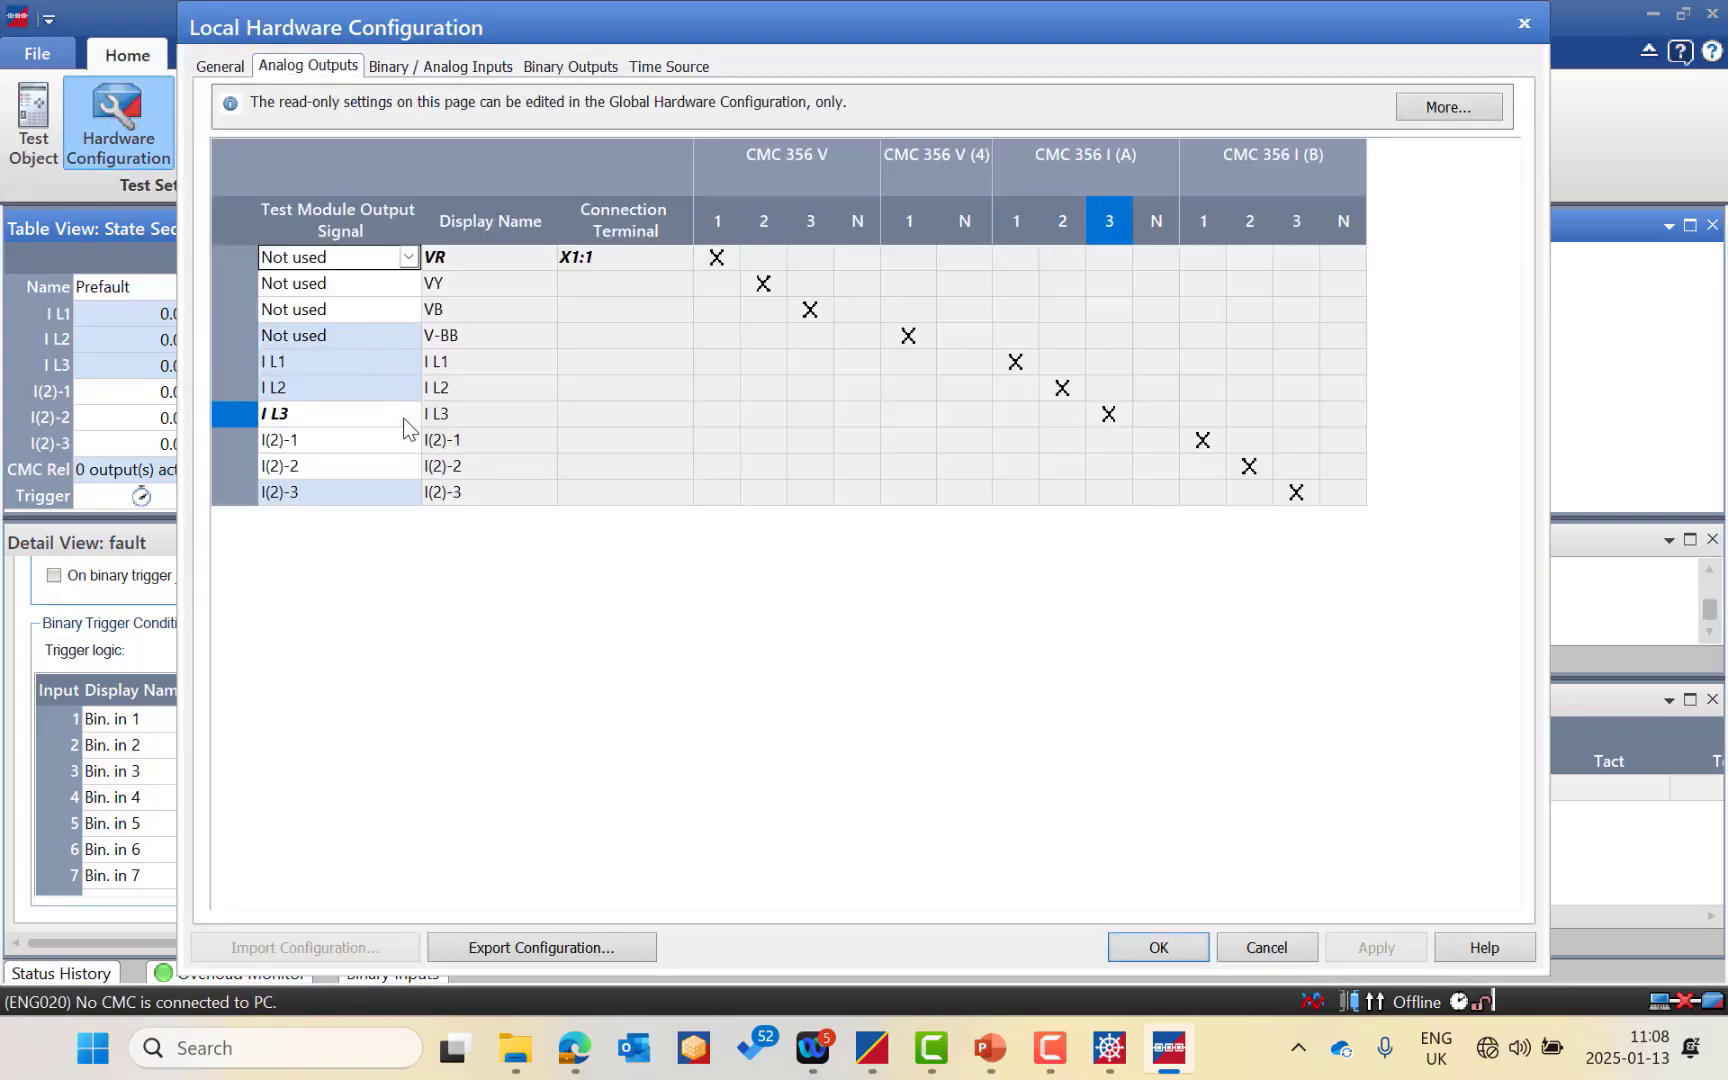
{"action": "left_click", "coordinate": [340, 440]}
{"action": "left_click", "coordinate": [344, 440]}
{"action": "left_click", "coordinate": [344, 477]}
{"action": "left_click", "coordinate": [344, 474]}
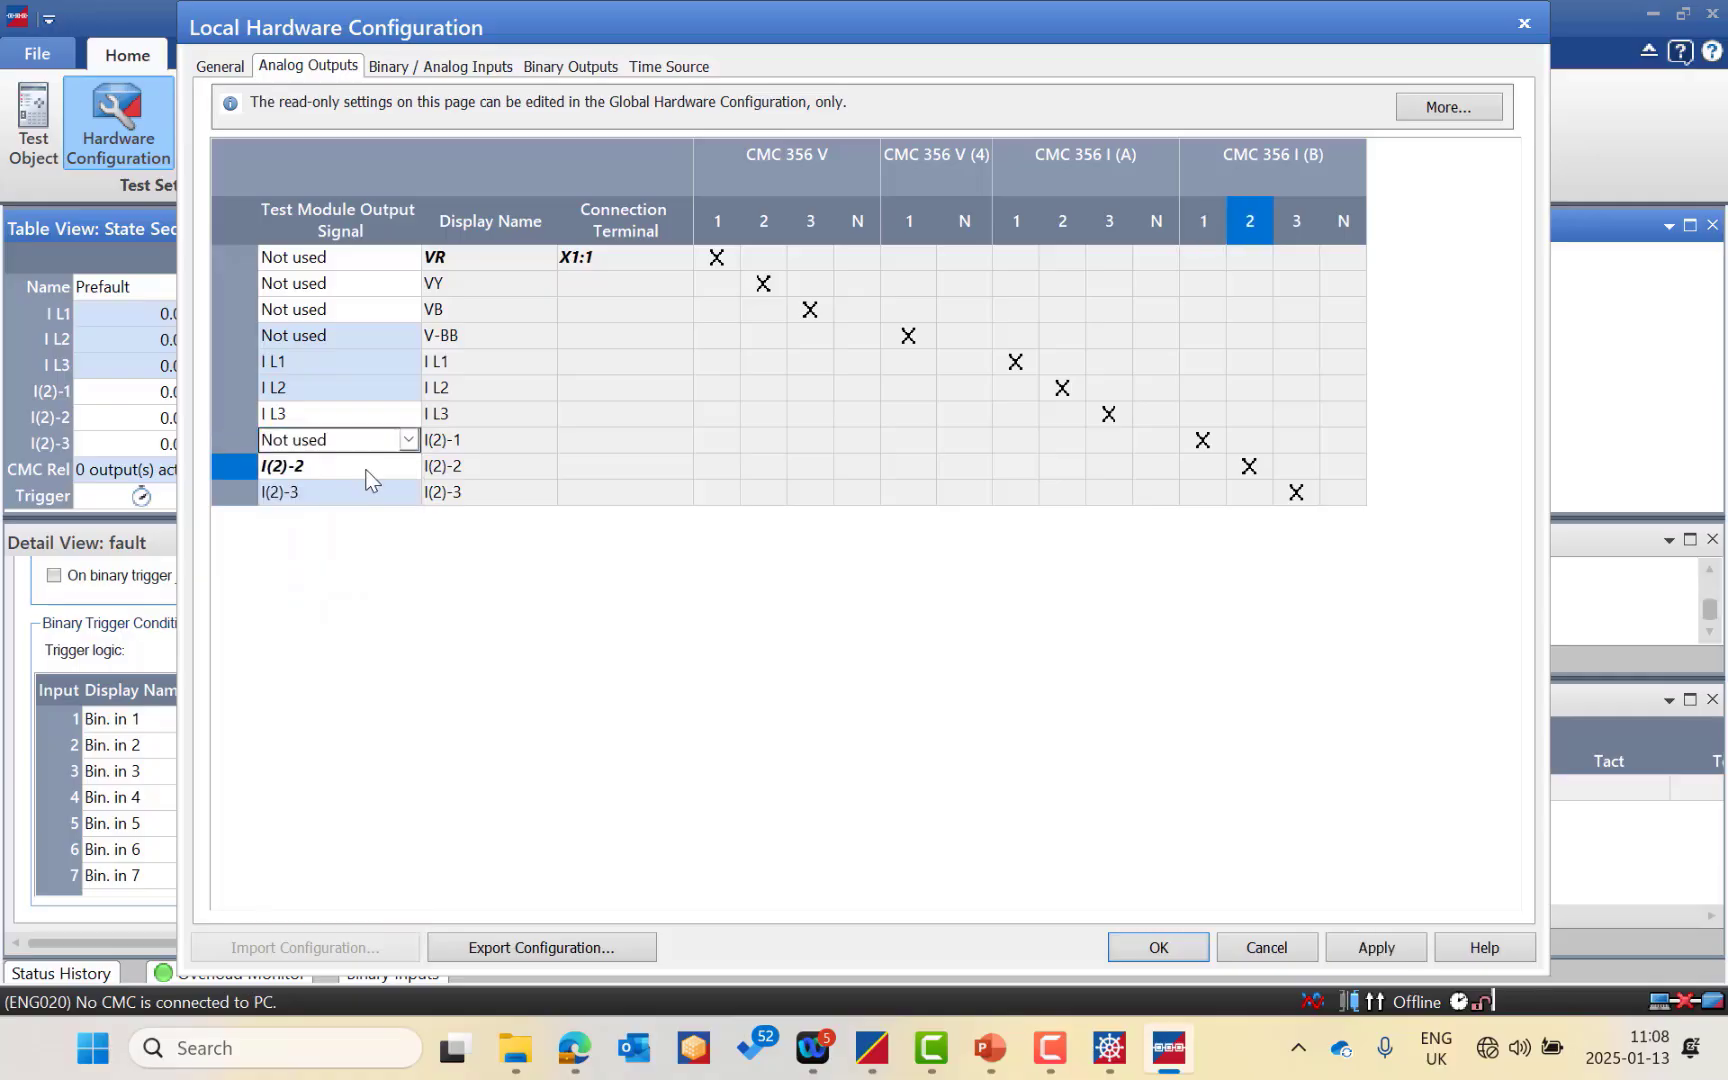
{"action": "left_click", "coordinate": [340, 468]}
{"action": "left_click", "coordinate": [339, 494]}
{"action": "left_click", "coordinate": [320, 497]}
{"action": "left_click", "coordinate": [373, 494]}
{"action": "left_click", "coordinate": [298, 517]}
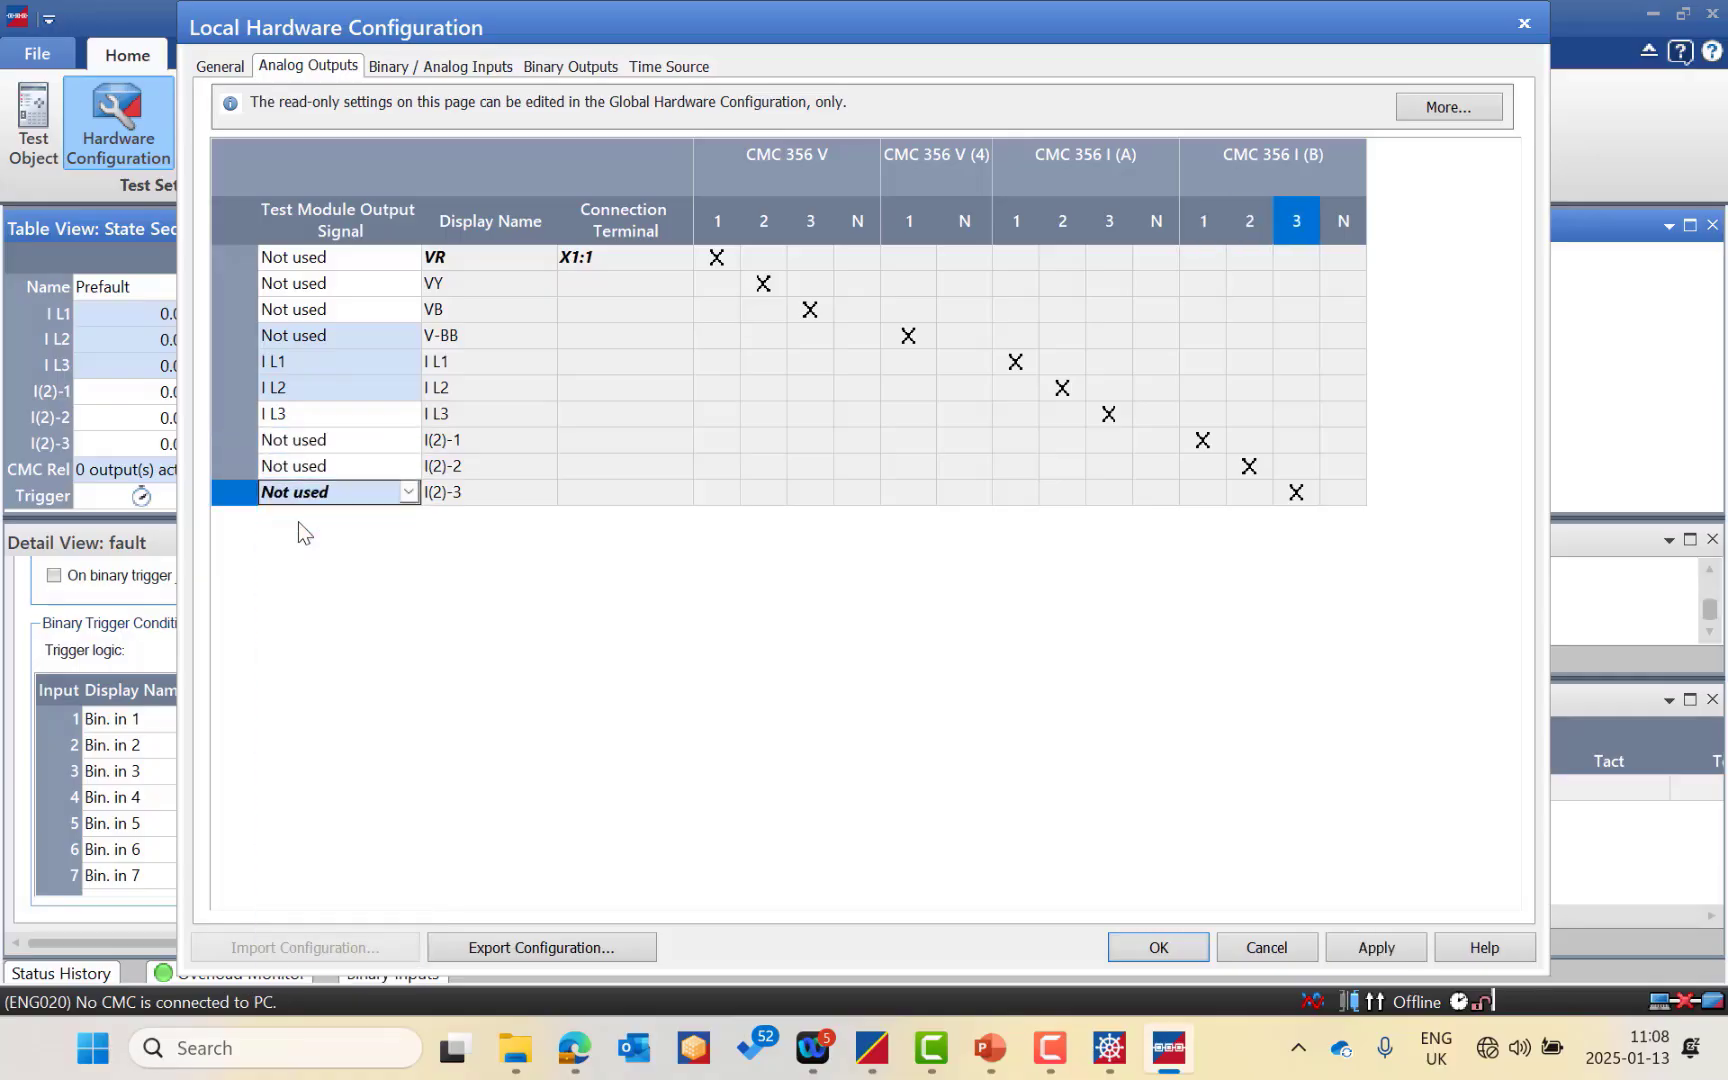
{"action": "key", "text": "Return"}
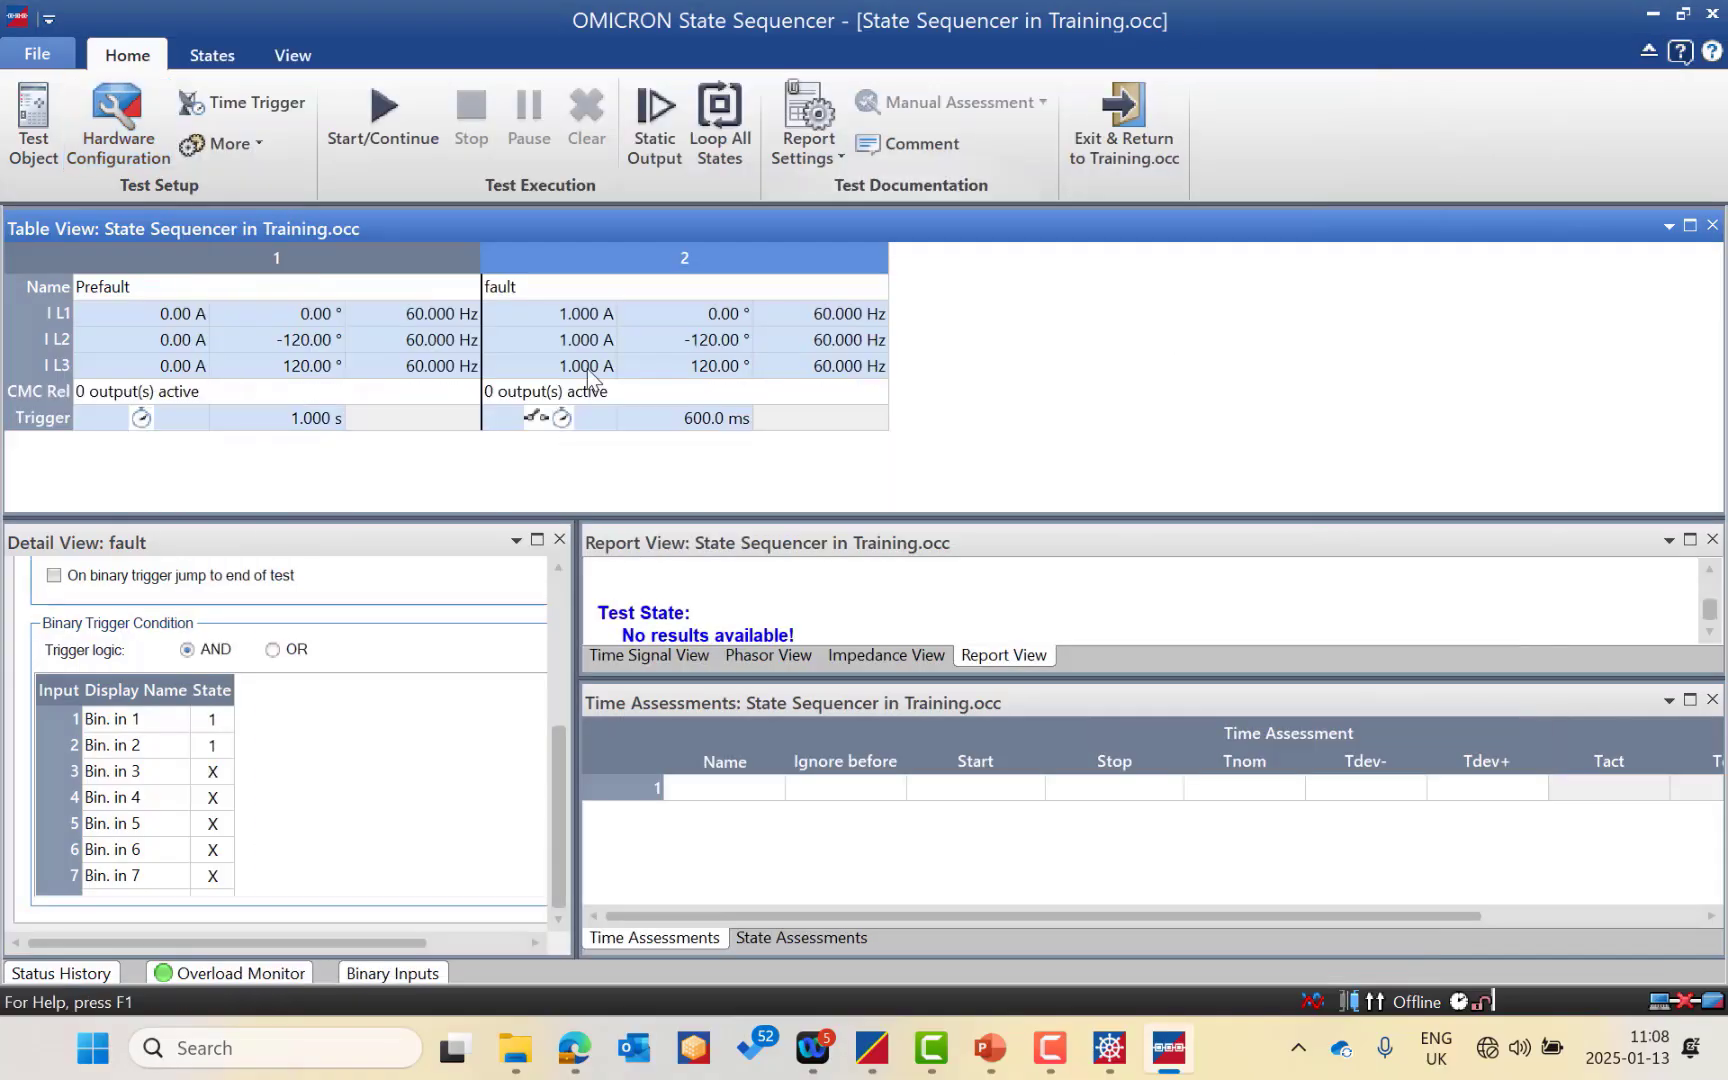
Set the fault state's three phase currents to 2.0 A using equal magnitudes.
{"action": "left_click", "coordinate": [598, 310]}
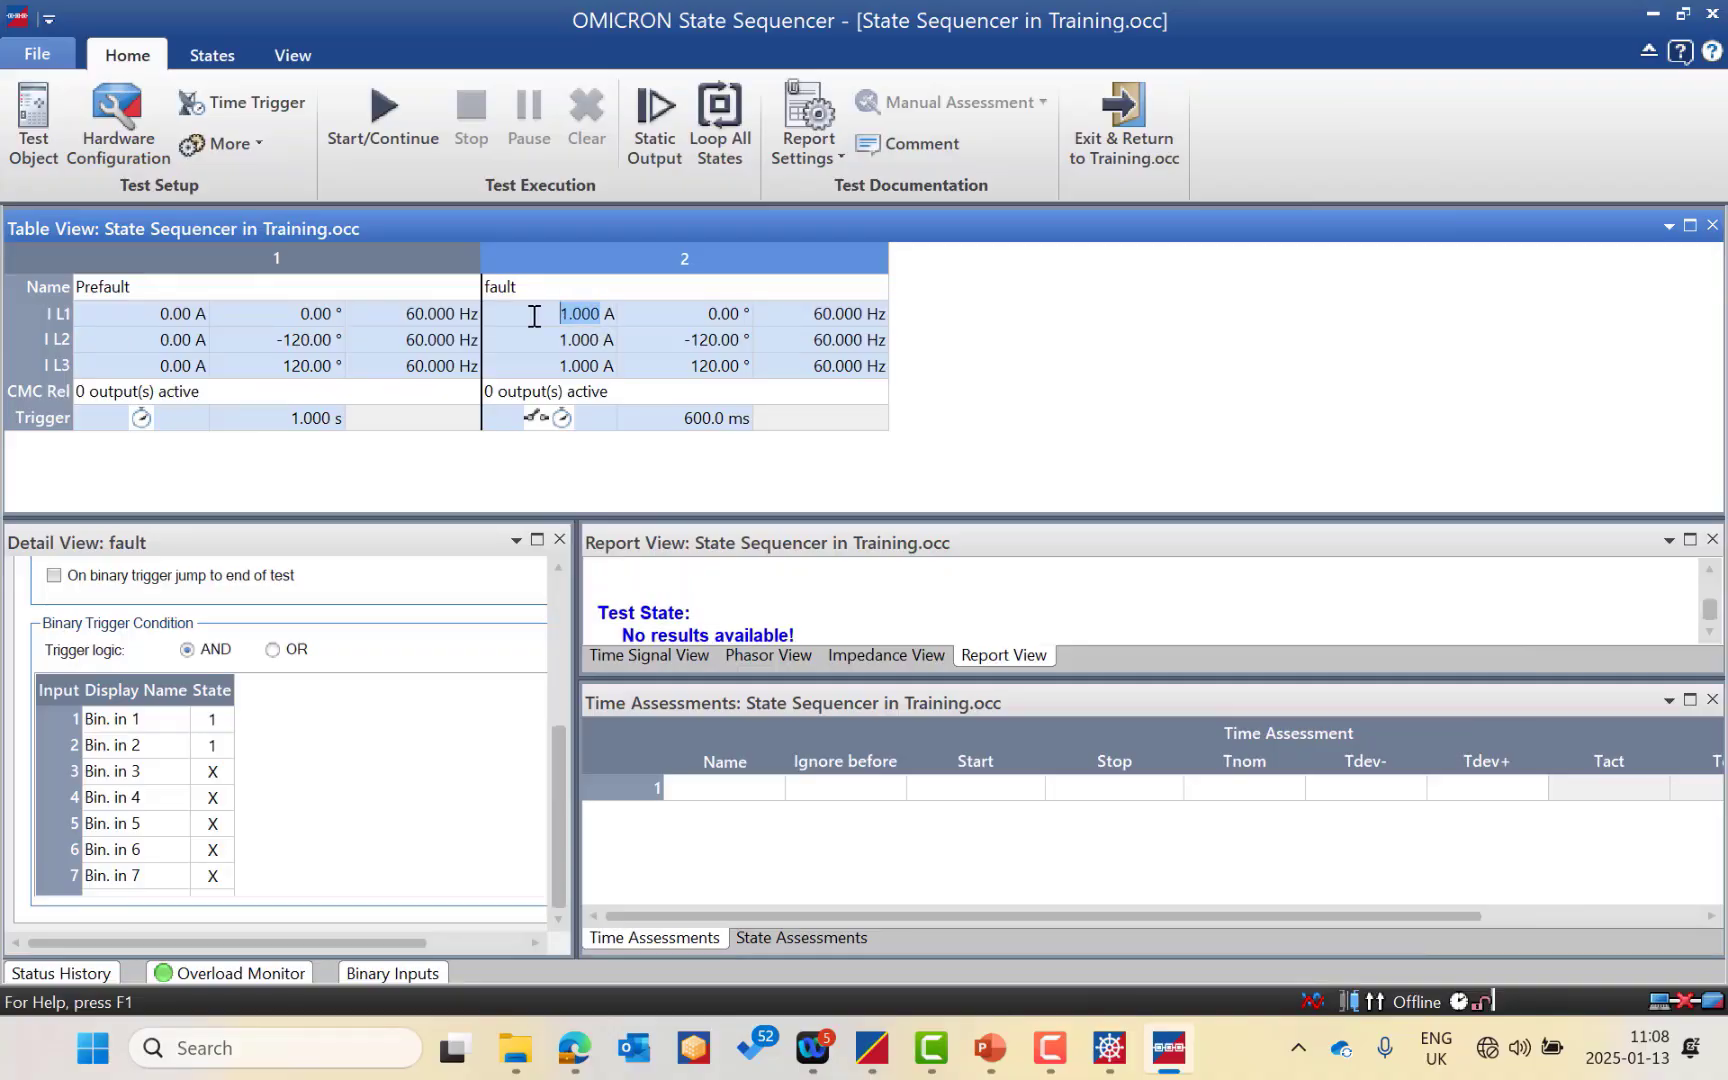
{"action": "type", "text": "2.0"}
{"action": "right_click", "coordinate": [600, 322]}
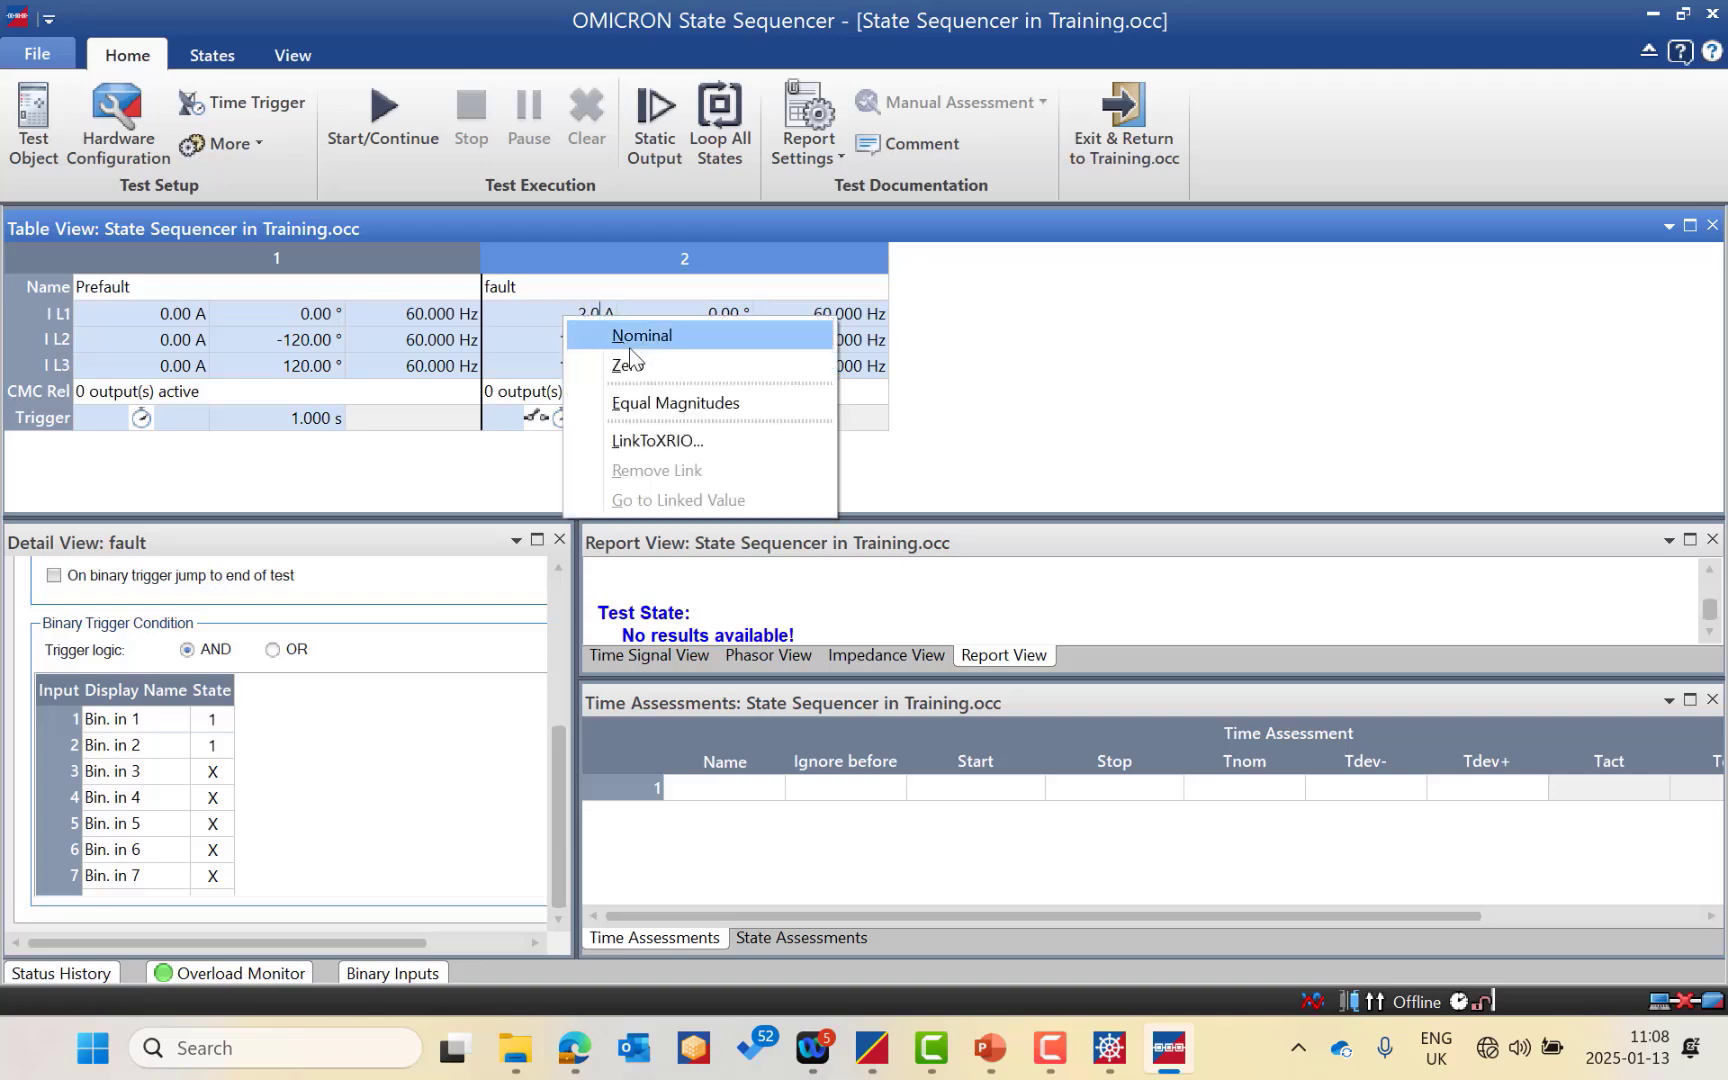
{"action": "left_click", "coordinate": [657, 404]}
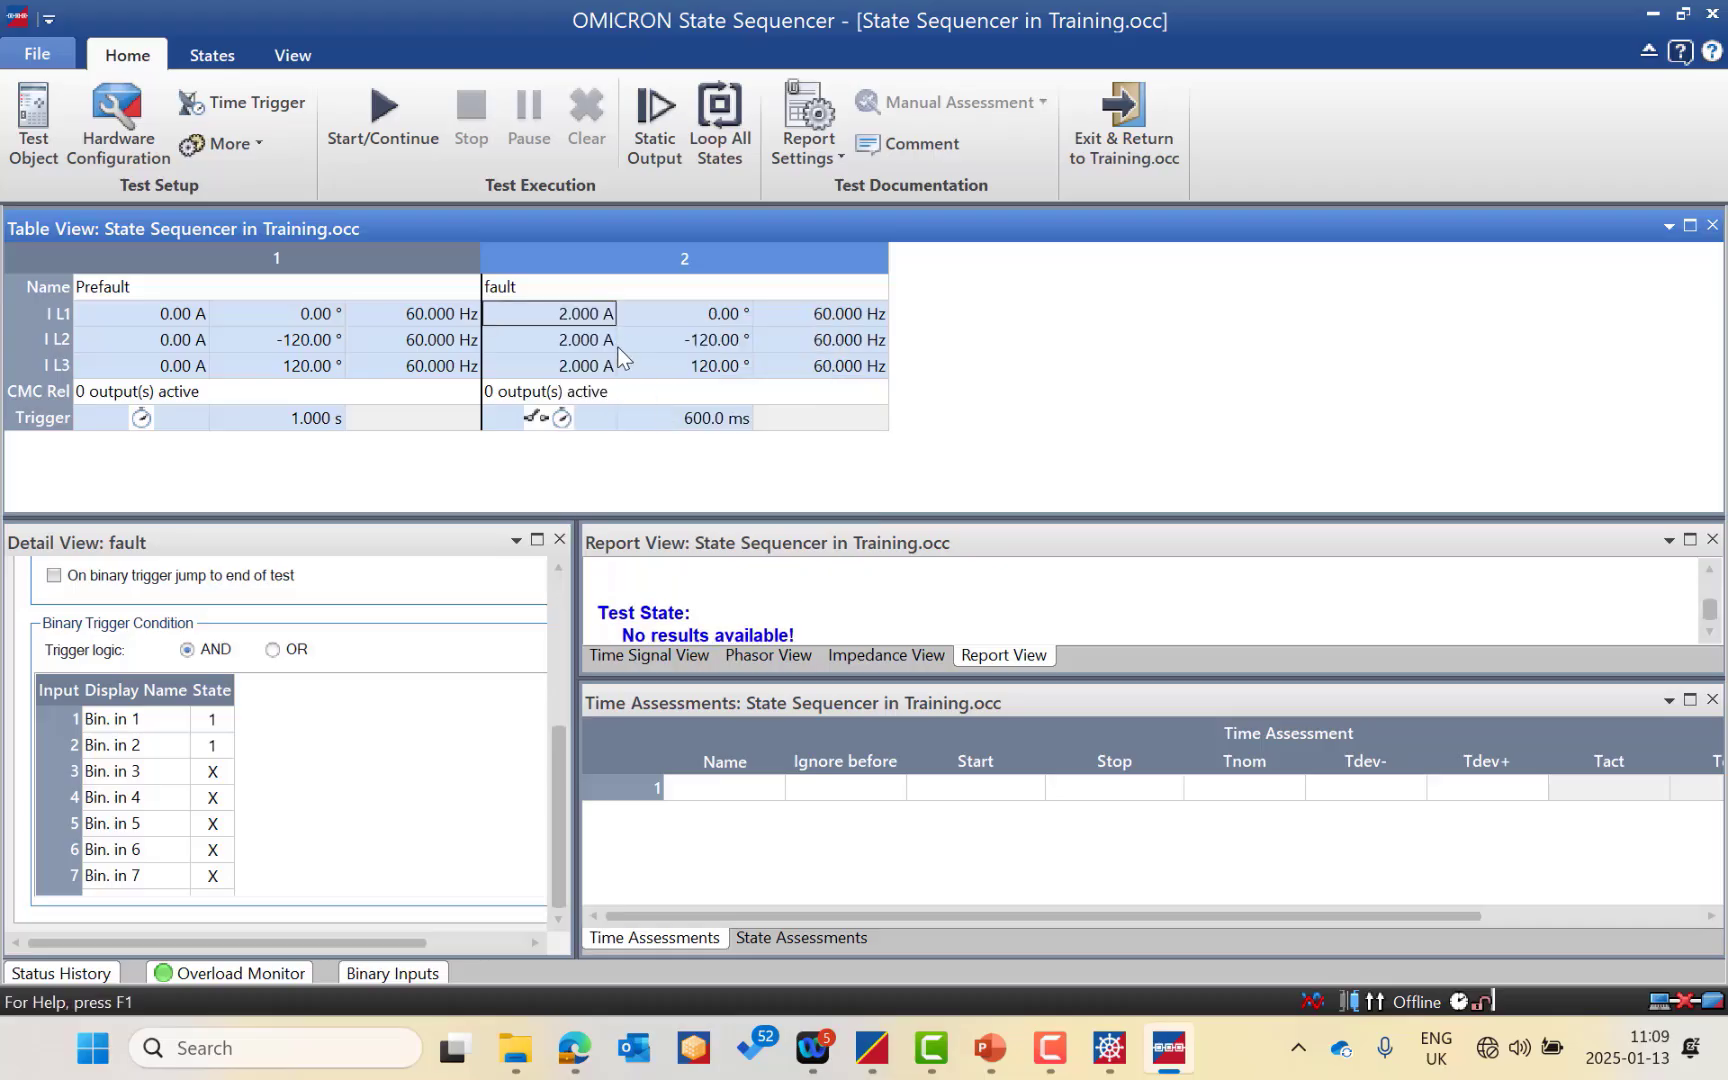
Add a time assessment named I> Trip Time that ignores events before the fault state.
{"action": "left_click", "coordinate": [772, 783]}
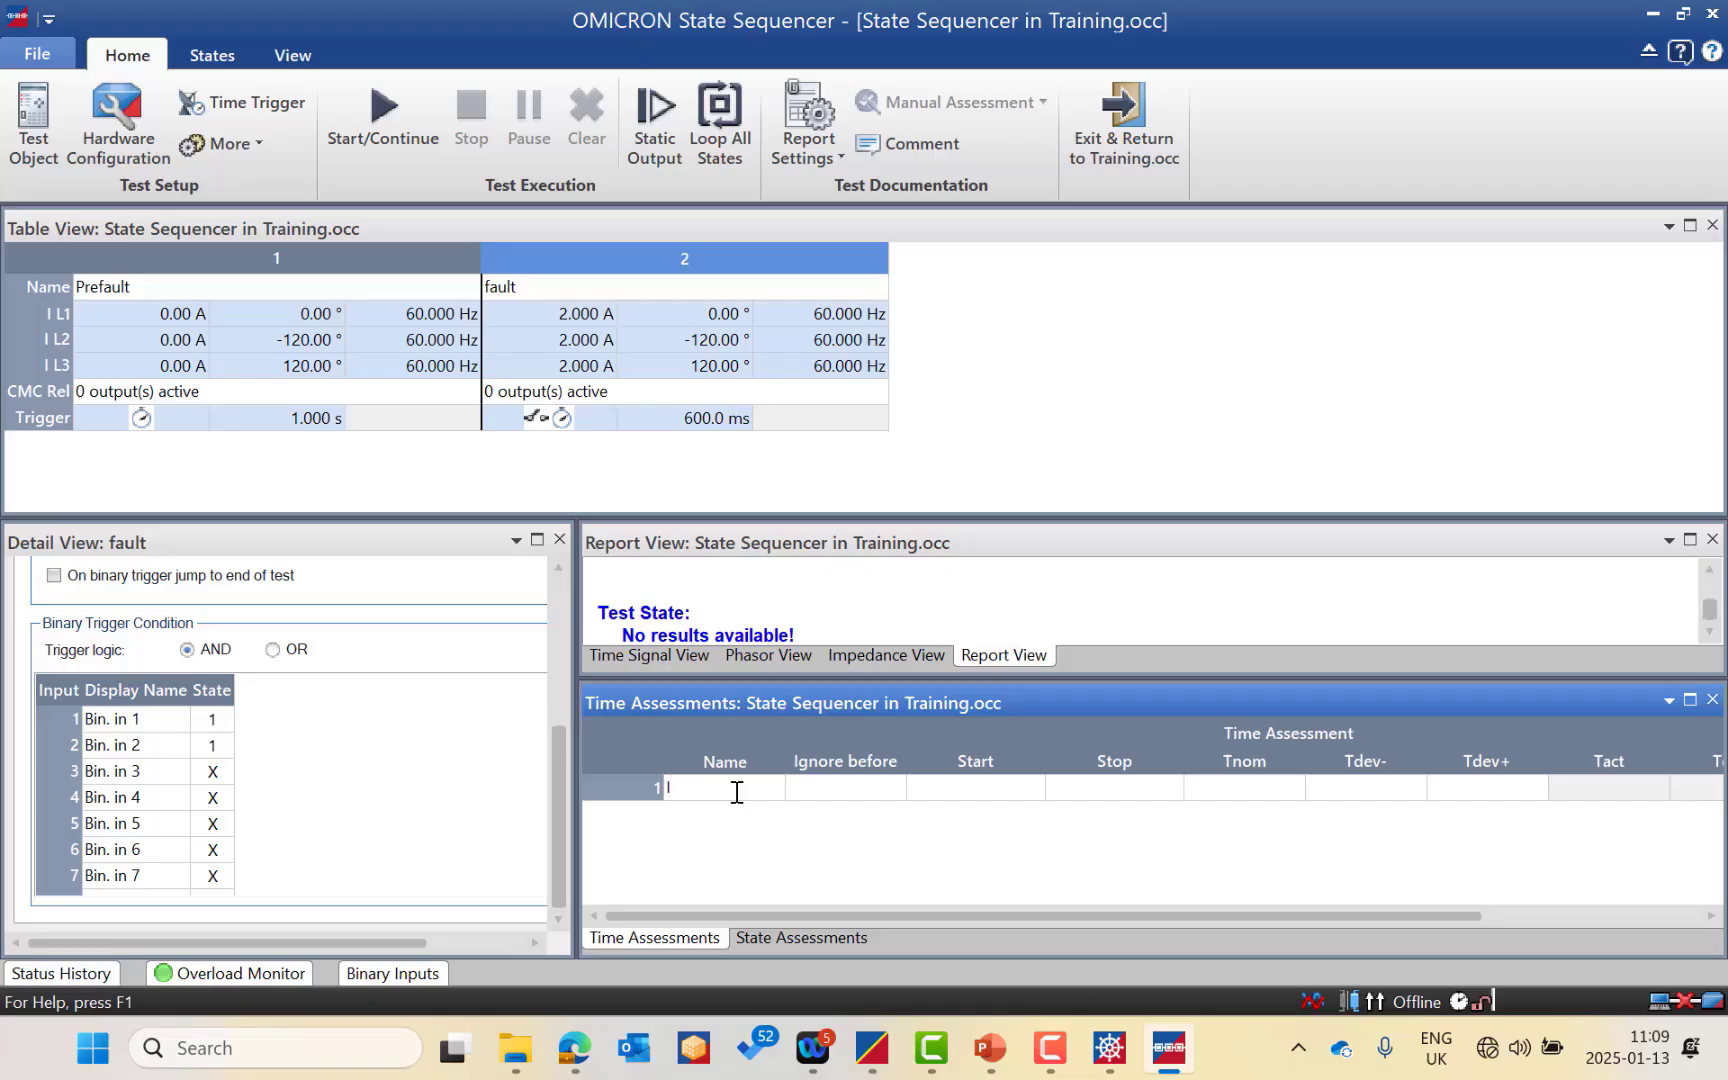
{"action": "type", "text": "I> Trip Time"}
{"action": "left_click", "coordinate": [855, 793]}
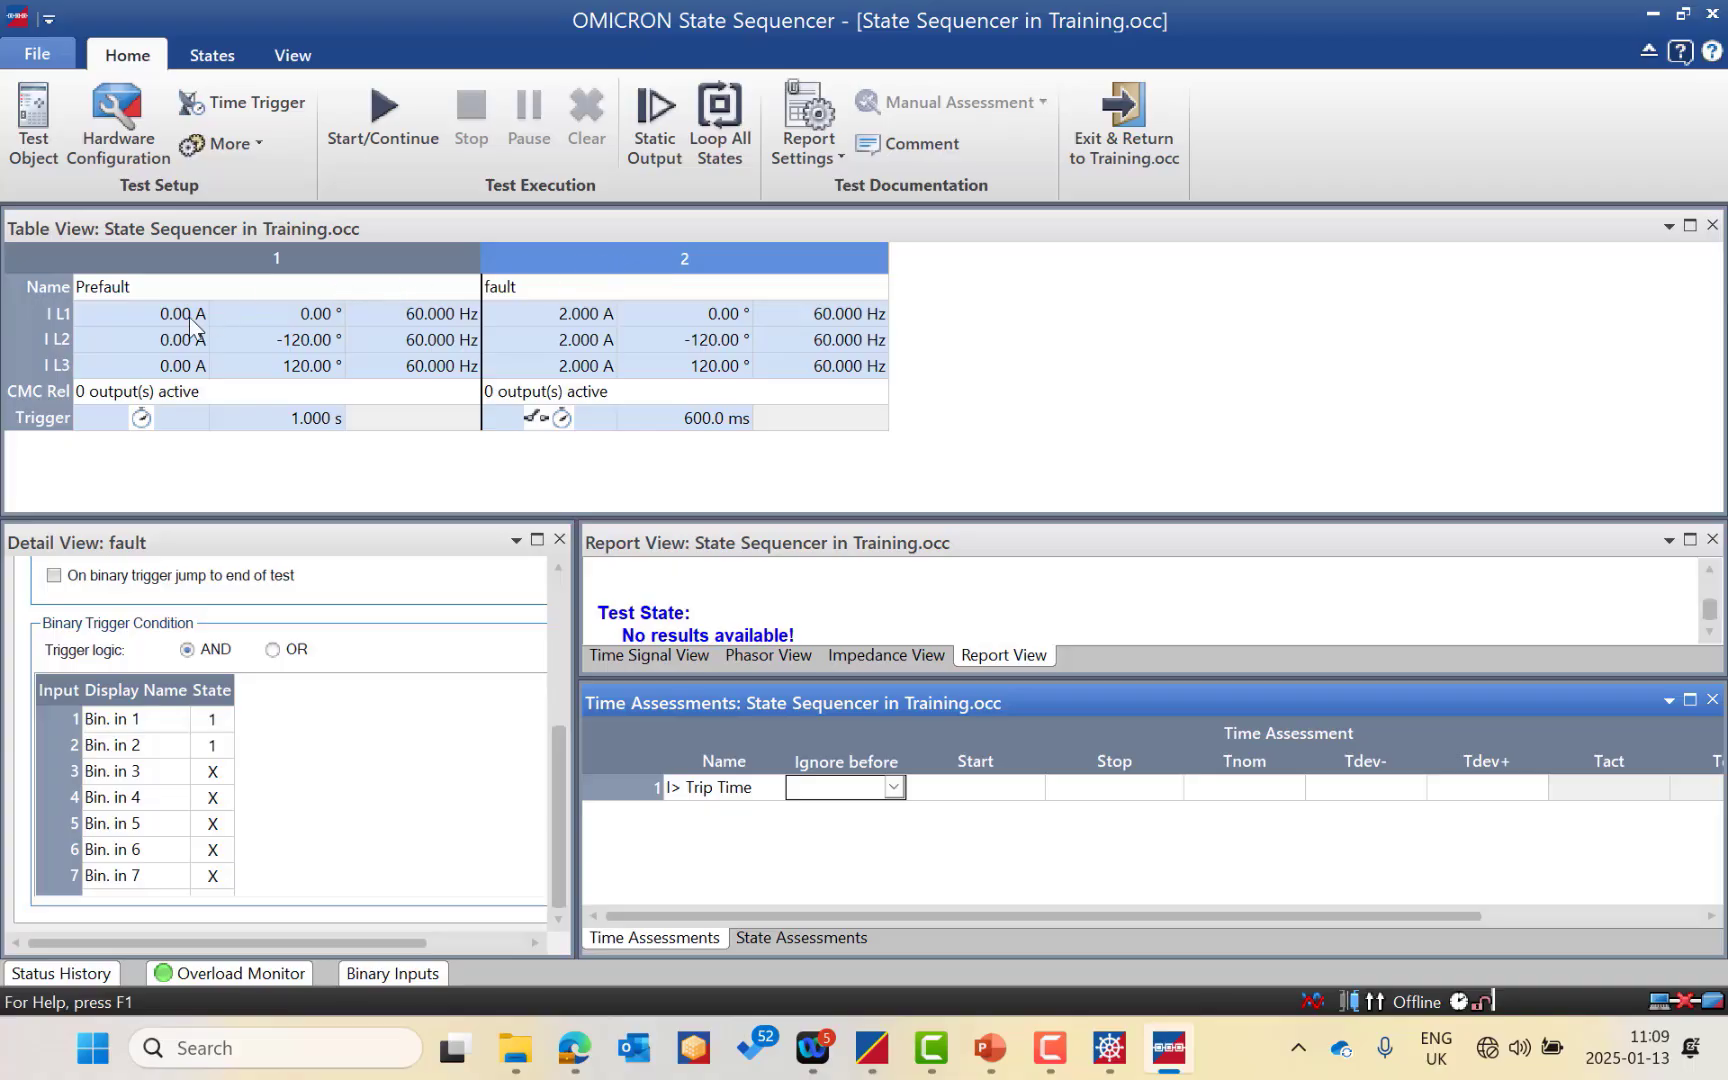
{"action": "left_click", "coordinate": [894, 788]}
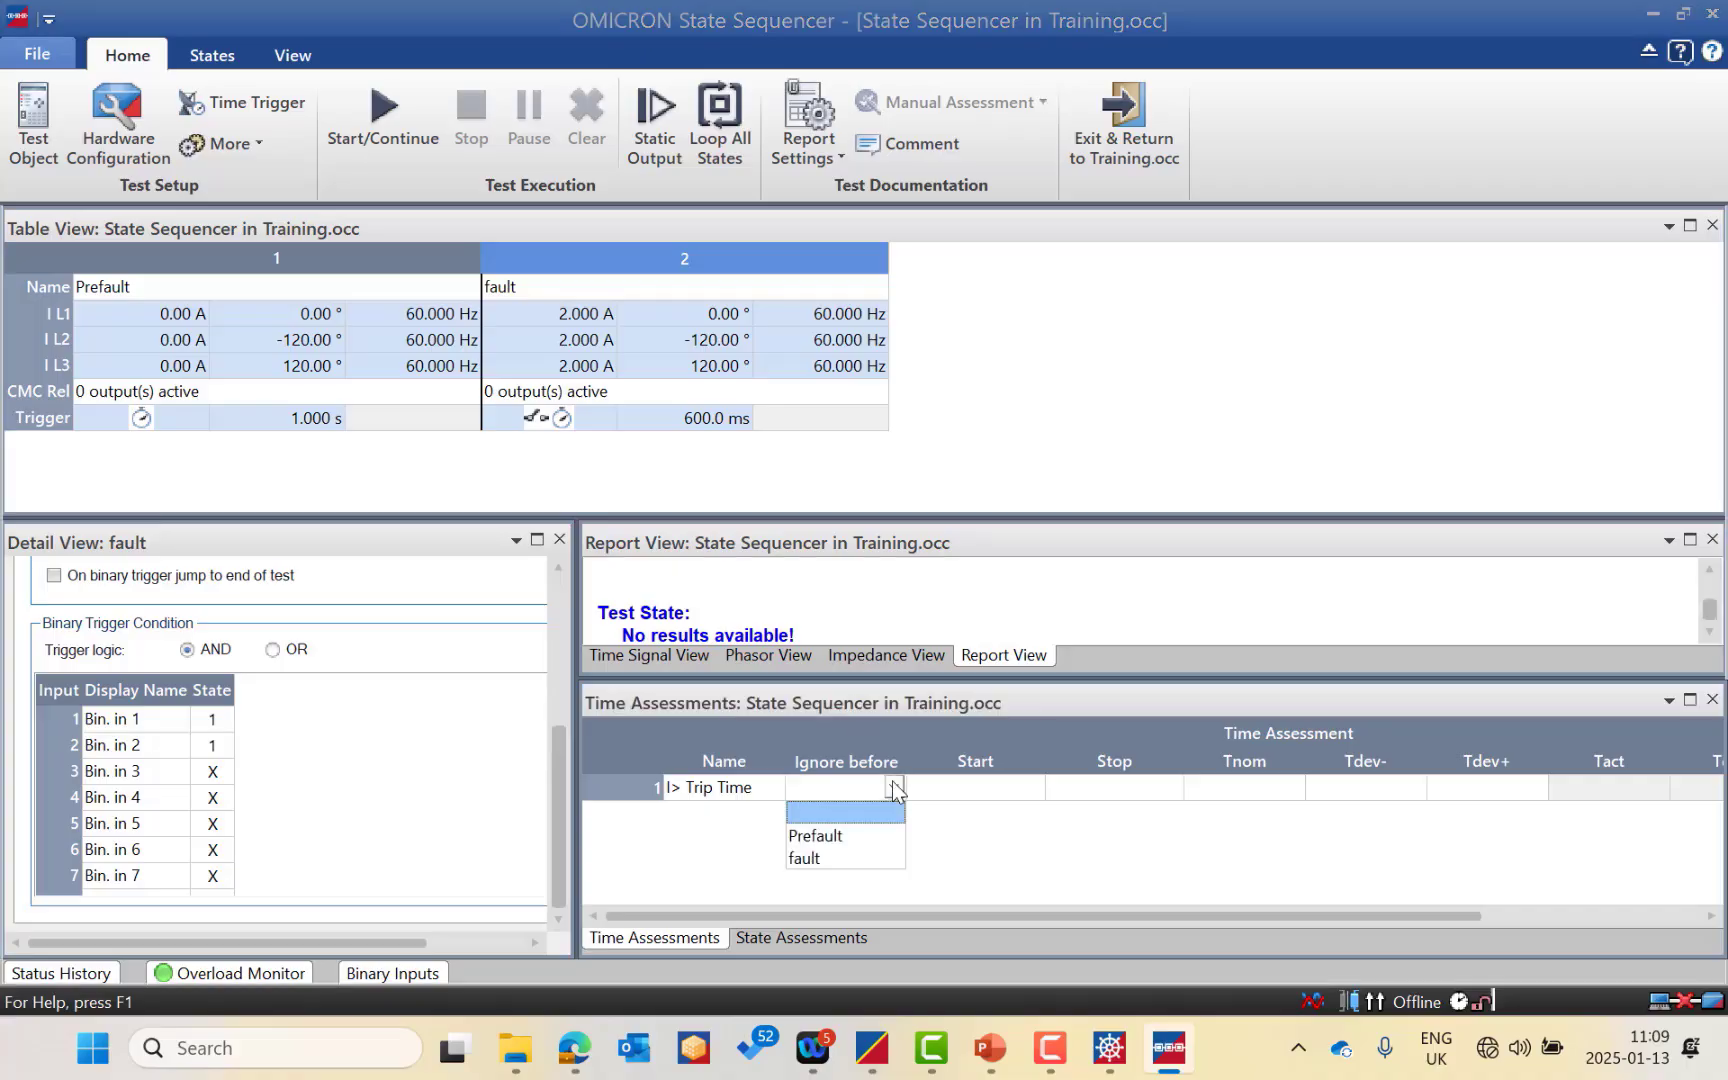
{"action": "left_click", "coordinate": [811, 858]}
Set the I> Trip Time assessment to start at fault and stop at Bin. in 1 0>1.
{"action": "left_click", "coordinate": [1033, 788]}
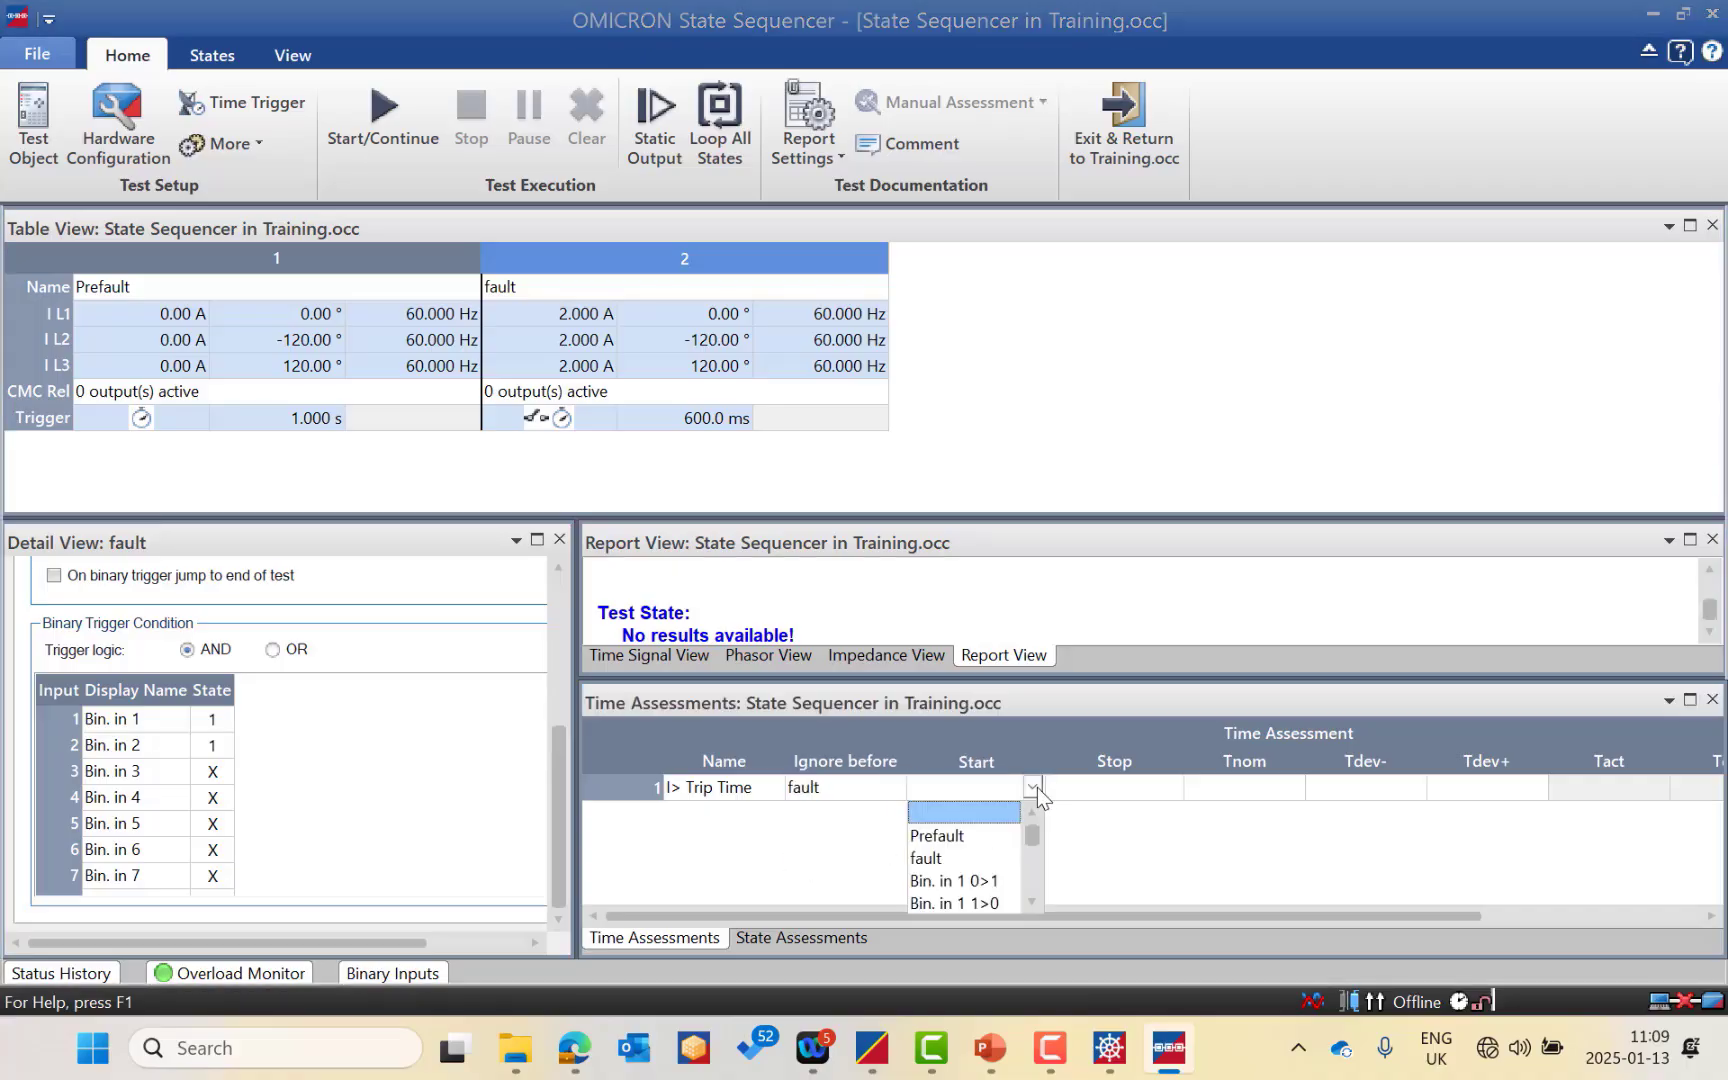
{"action": "key", "text": "F9"}
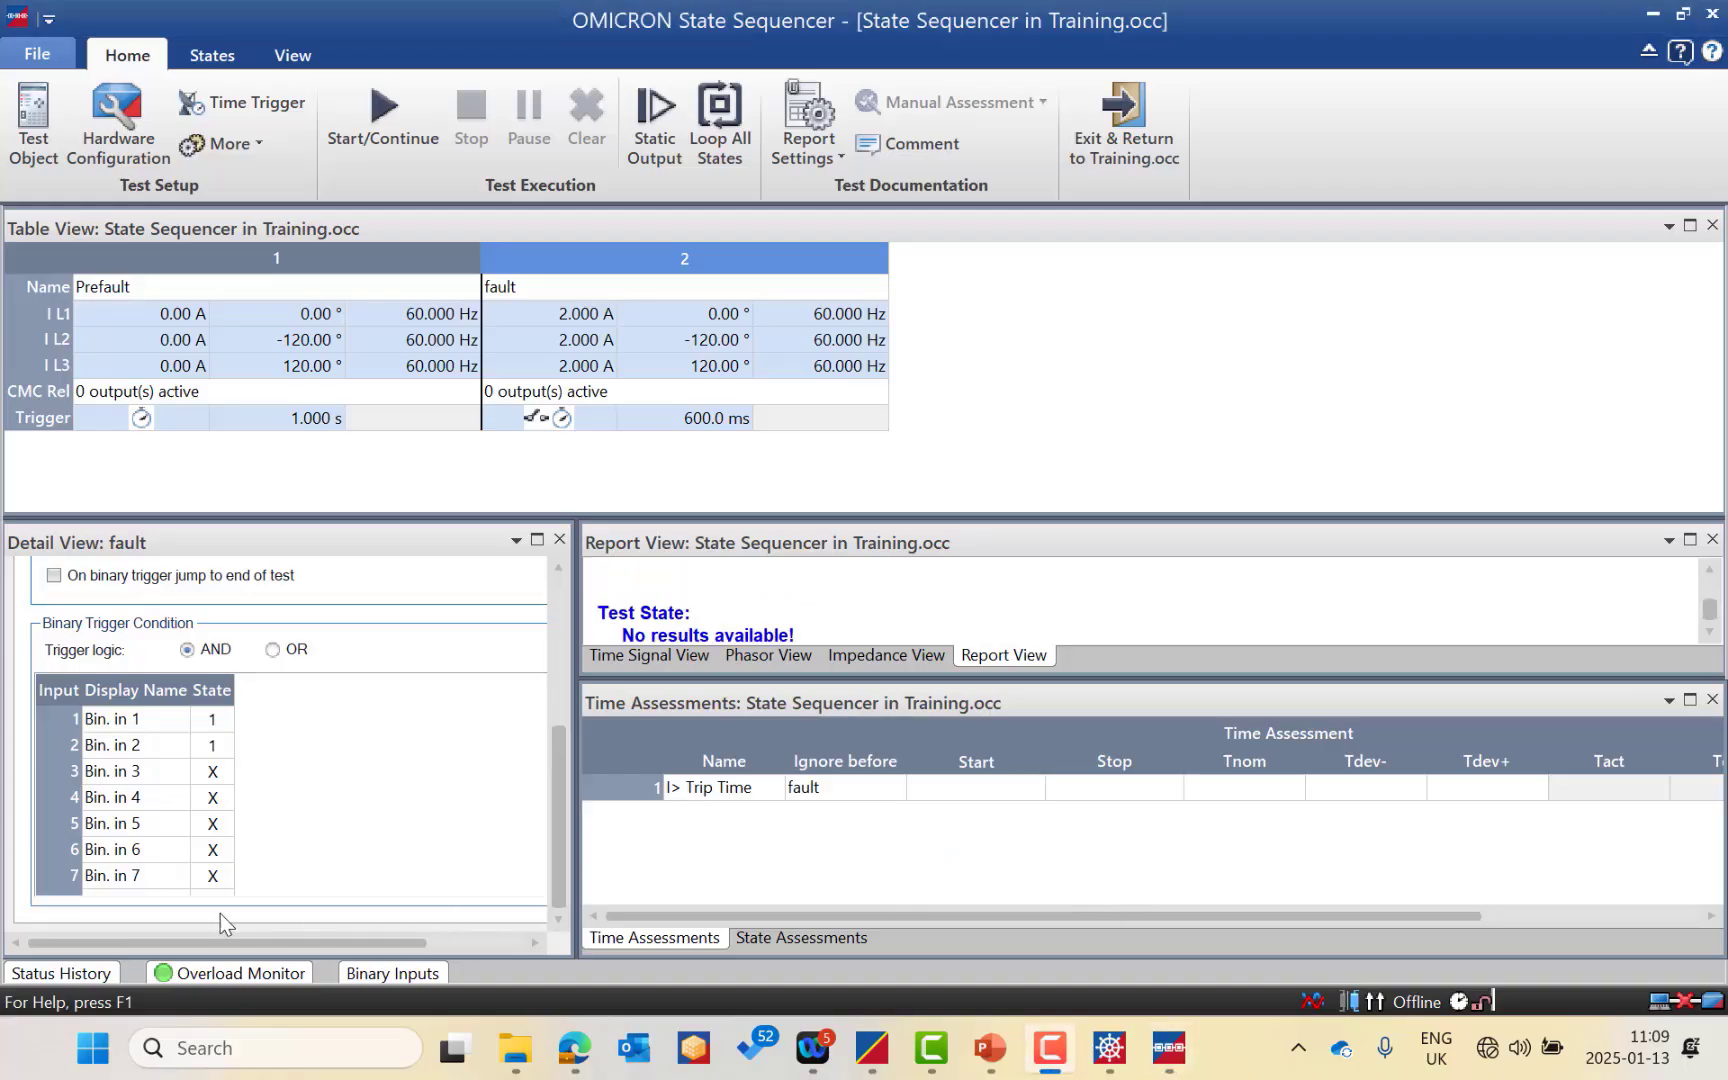
{"action": "left_click", "coordinate": [1021, 790]}
{"action": "left_click", "coordinate": [1032, 790]}
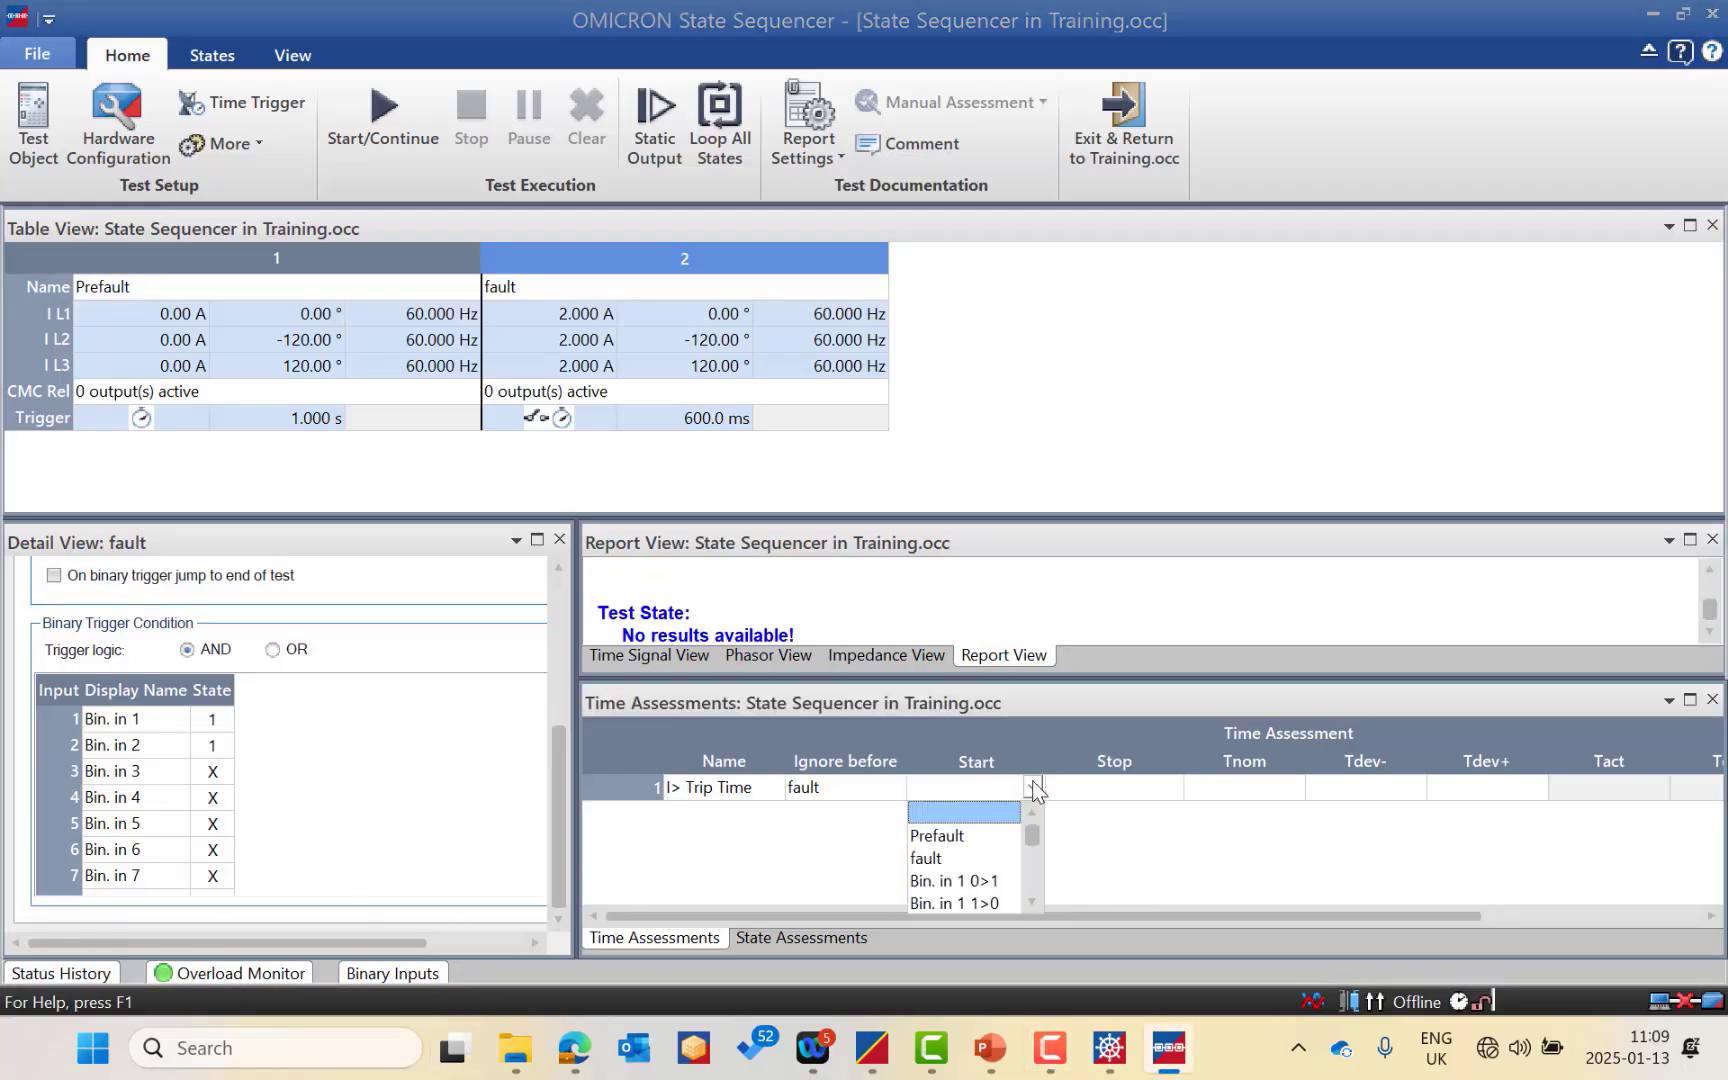
{"action": "left_click", "coordinate": [936, 857]}
{"action": "left_click", "coordinate": [1165, 790]}
{"action": "left_click", "coordinate": [1173, 791]}
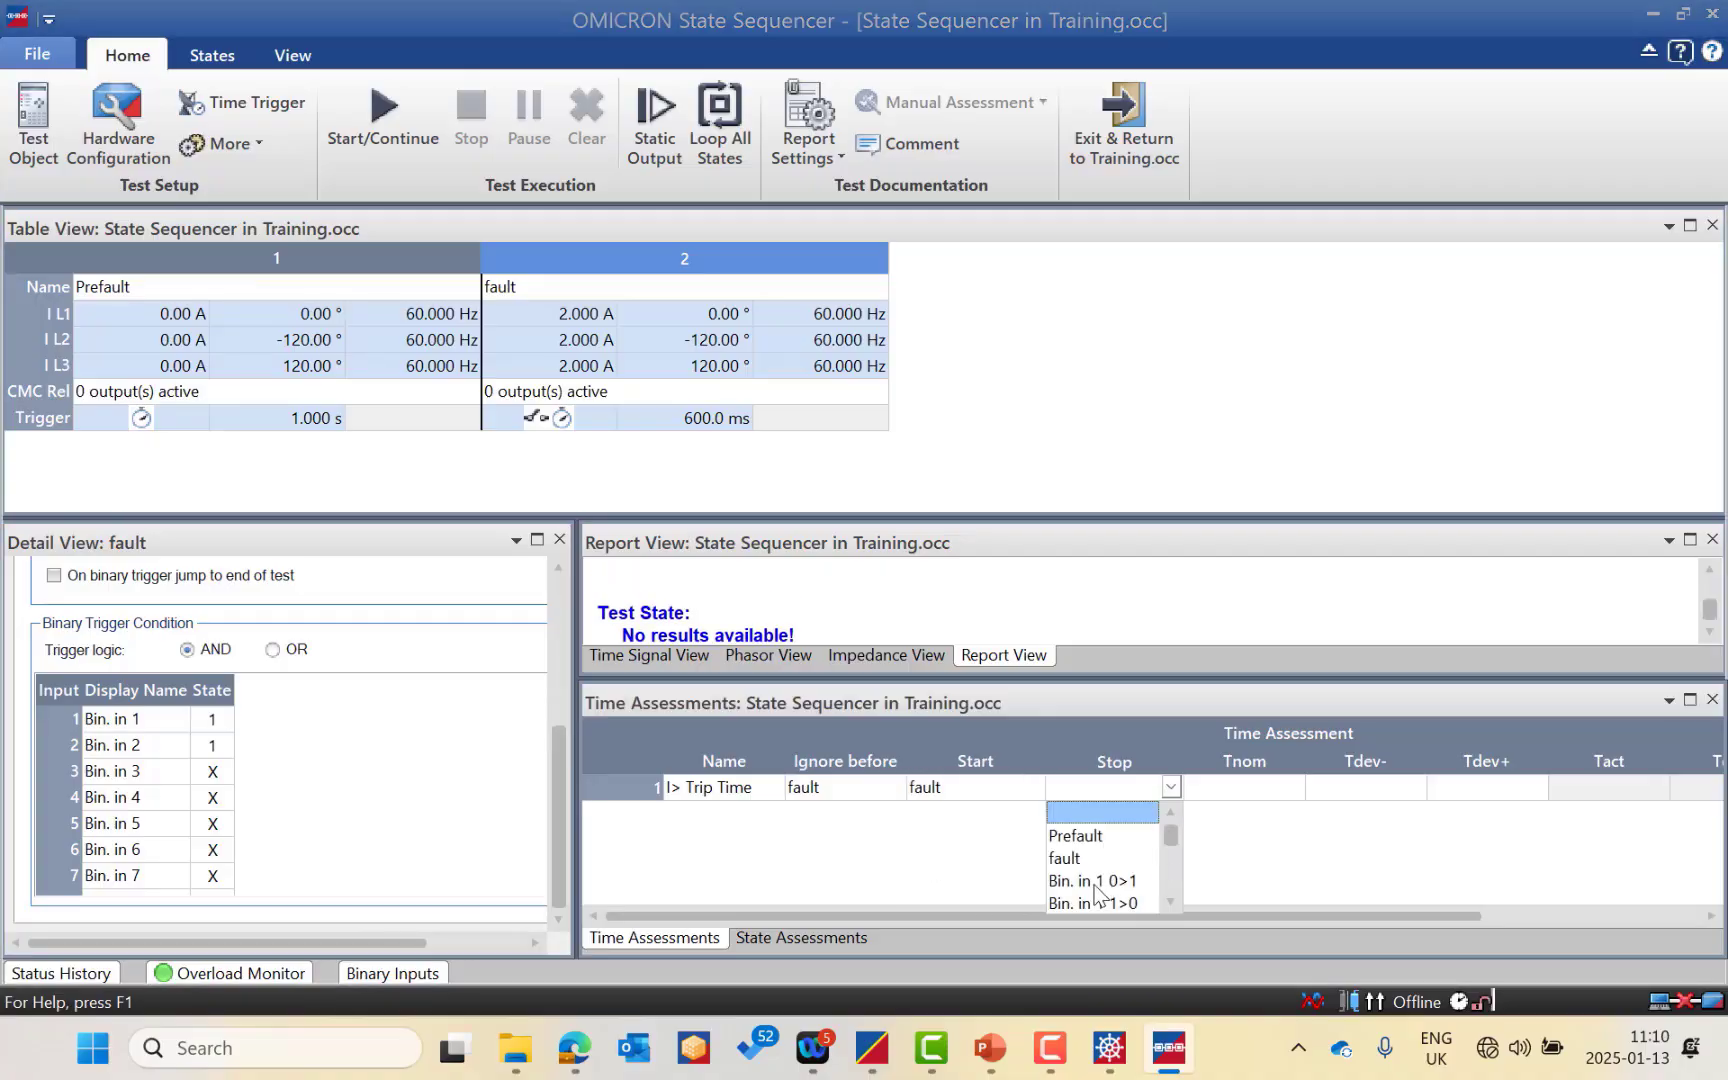
{"action": "left_click", "coordinate": [1150, 882]}
Set the nominal time Tnom of the I> Trip Time assessment to 500 ms.
{"action": "left_click", "coordinate": [1256, 791]}
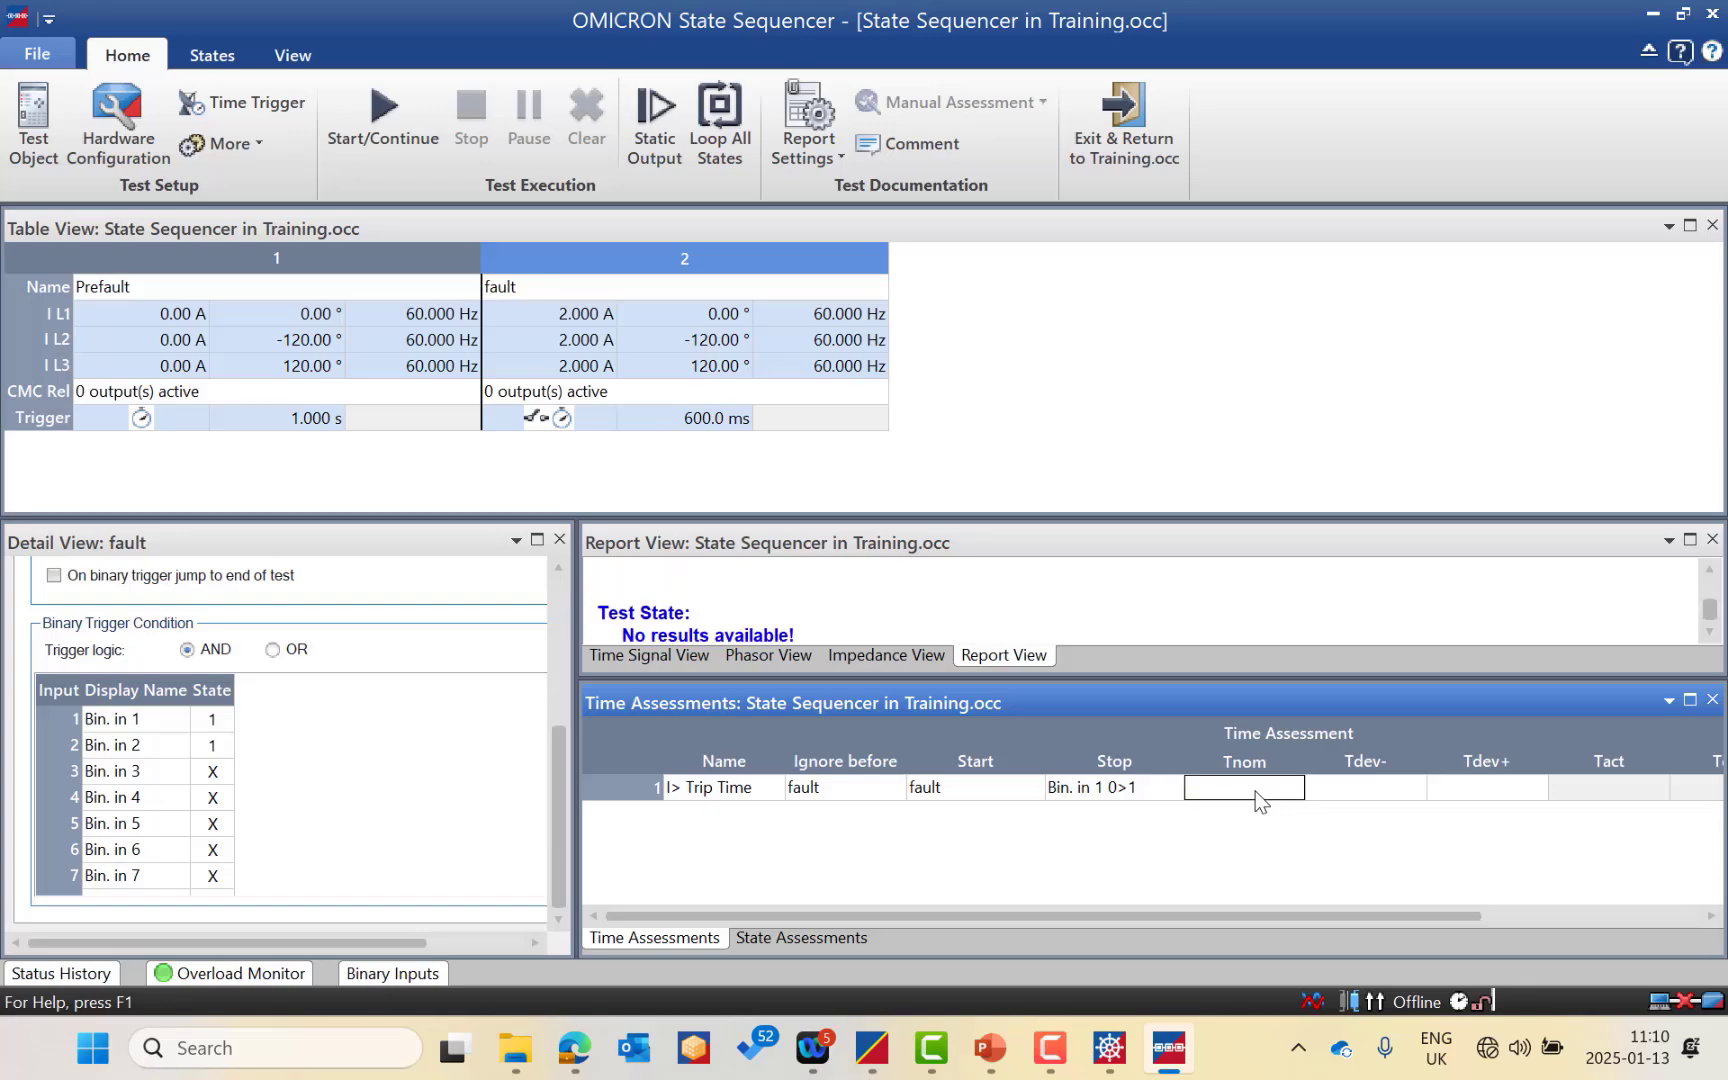
{"action": "key", "text": "Return"}
{"action": "type", "text": "5 s"}
{"action": "left_click", "coordinate": [1368, 794]}
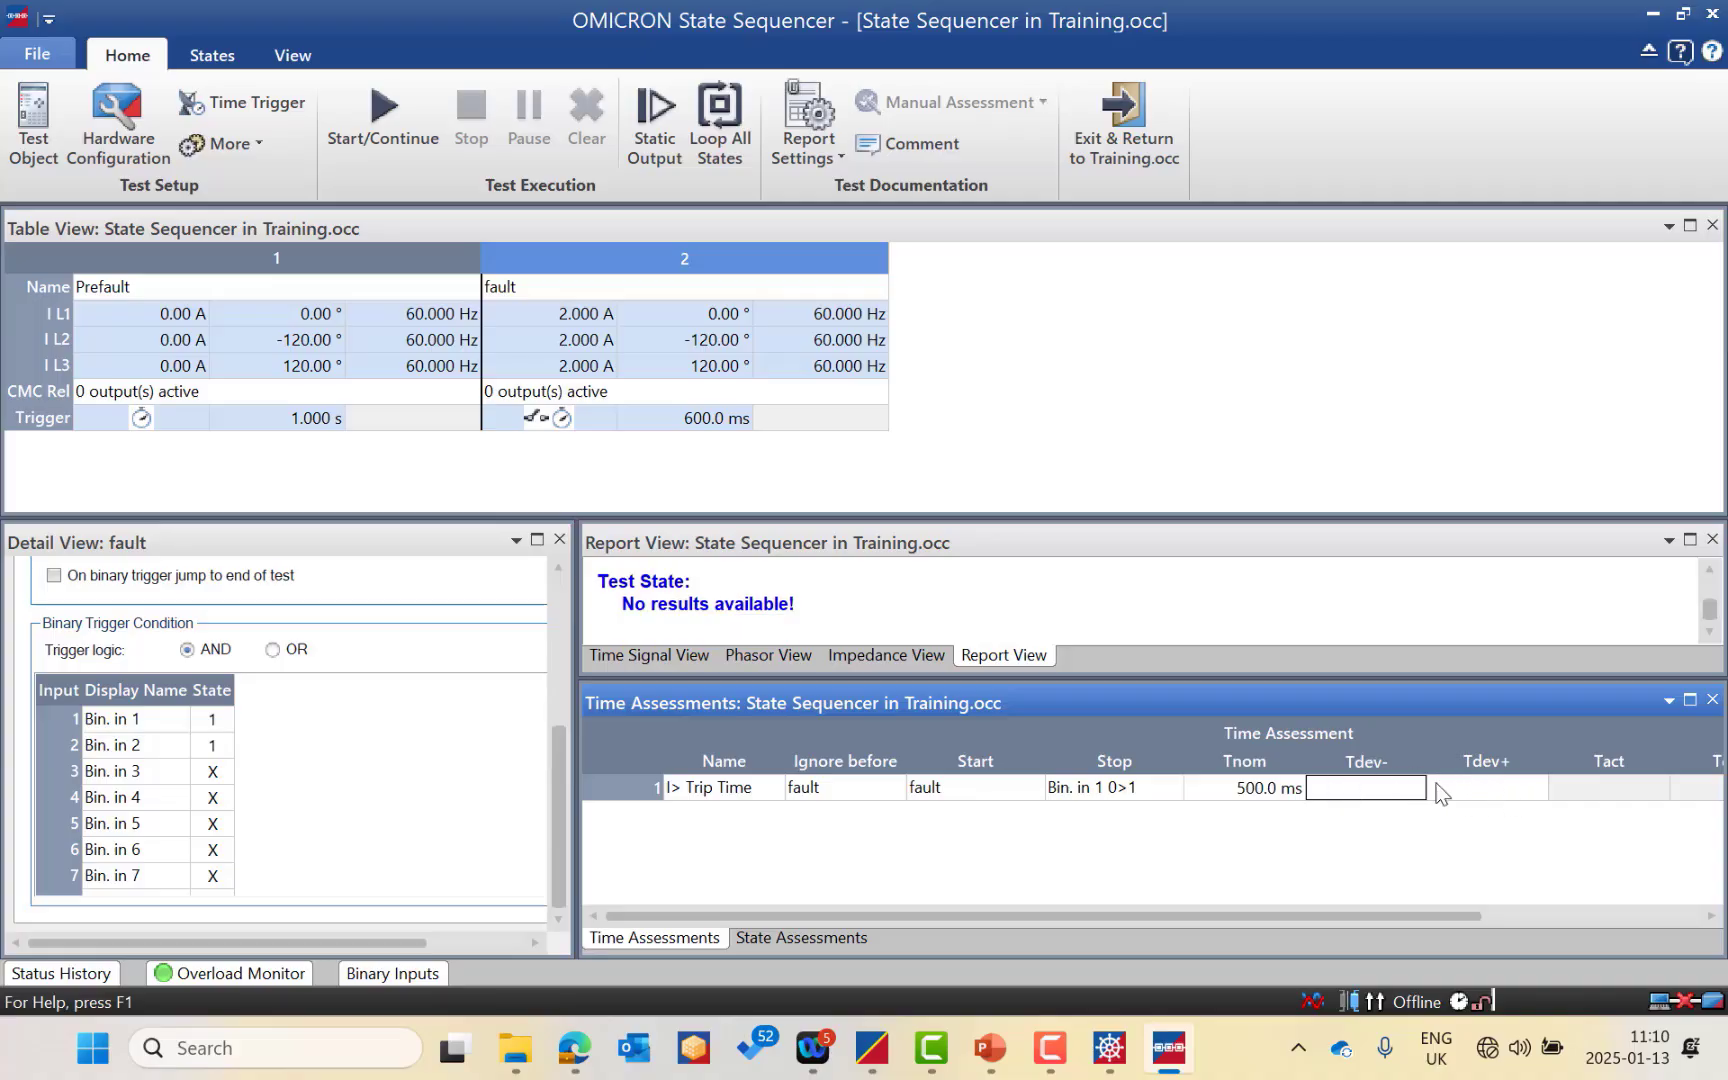
Check the absolute time tolerance on the Tolerances Stage 1 slide in PowerPoint and return to State Sequencer.
{"action": "left_click", "coordinate": [903, 797]}
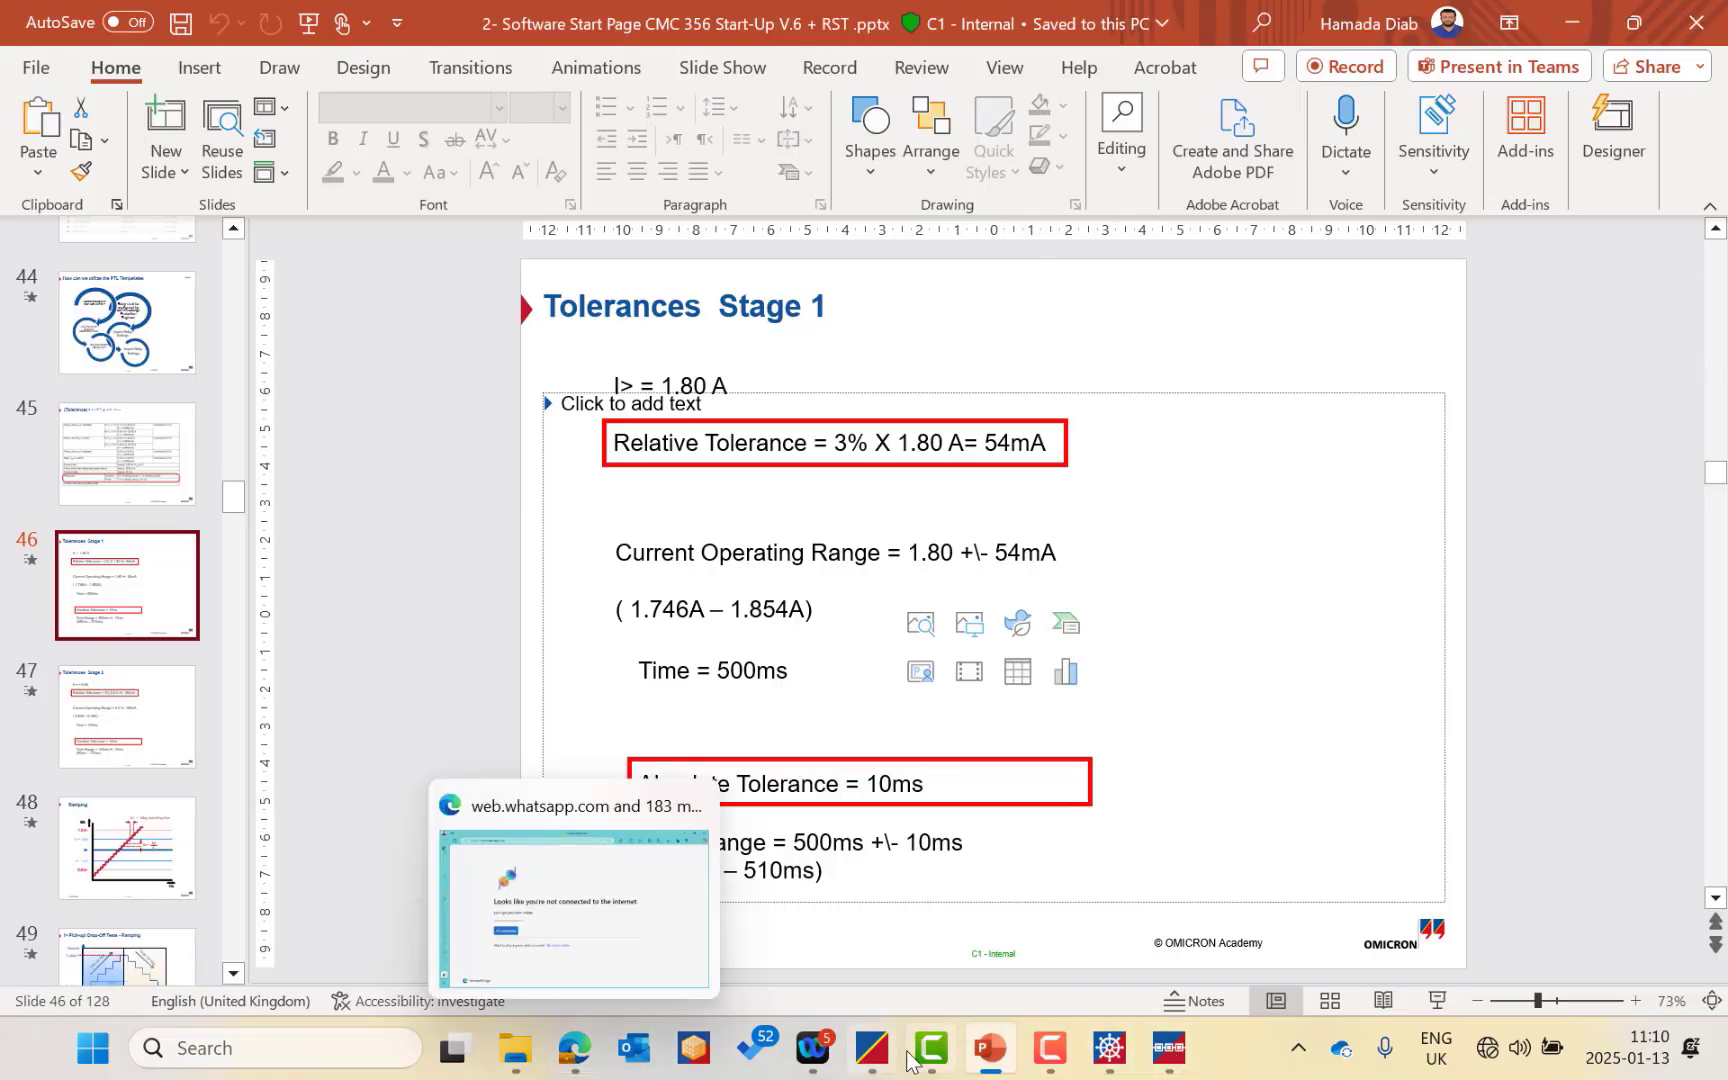
{"action": "left_click", "coordinate": [873, 1048]}
{"action": "left_click", "coordinate": [1169, 1048]}
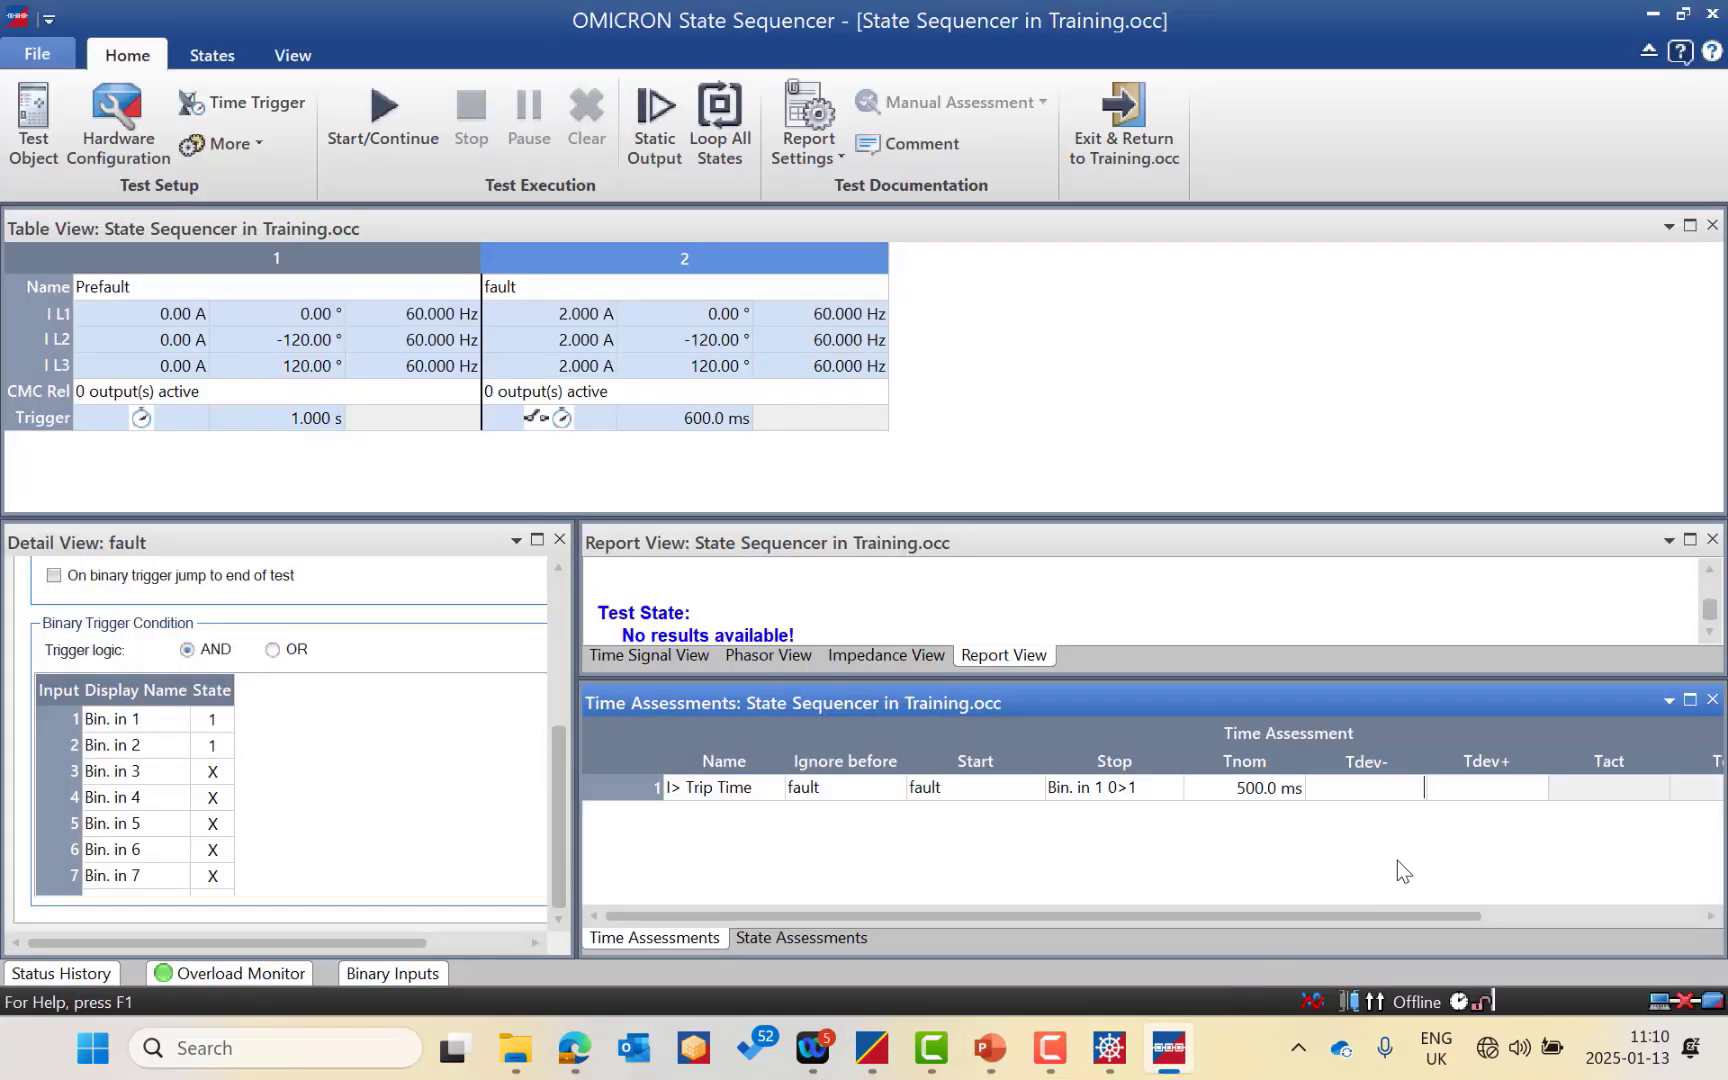
Set both Tdev- and Tdev+ of the I> Trip Time assessment to 0.01 s.
{"action": "left_click", "coordinate": [1359, 789]}
{"action": "type", "text": "0.01"}
{"action": "left_click", "coordinate": [1477, 796]}
{"action": "type", "text": "0."}
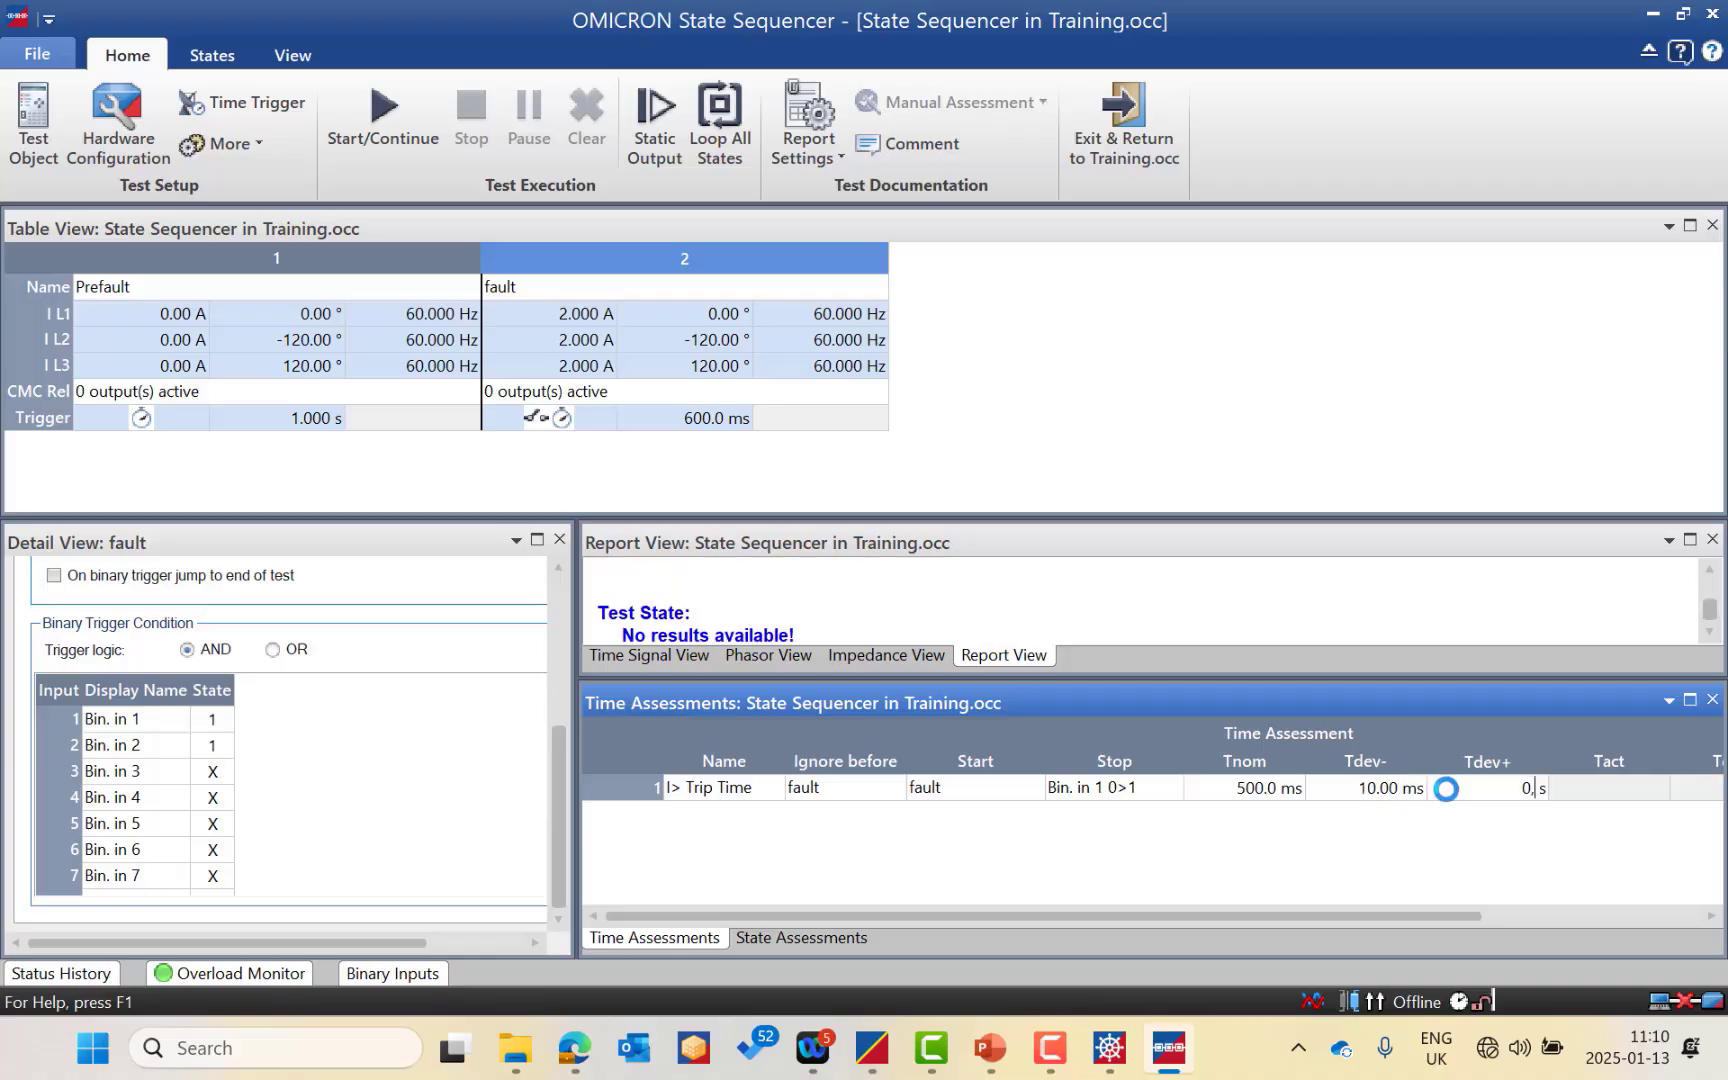
{"action": "type", "text": "01"}
{"action": "left_click", "coordinate": [1602, 800]}
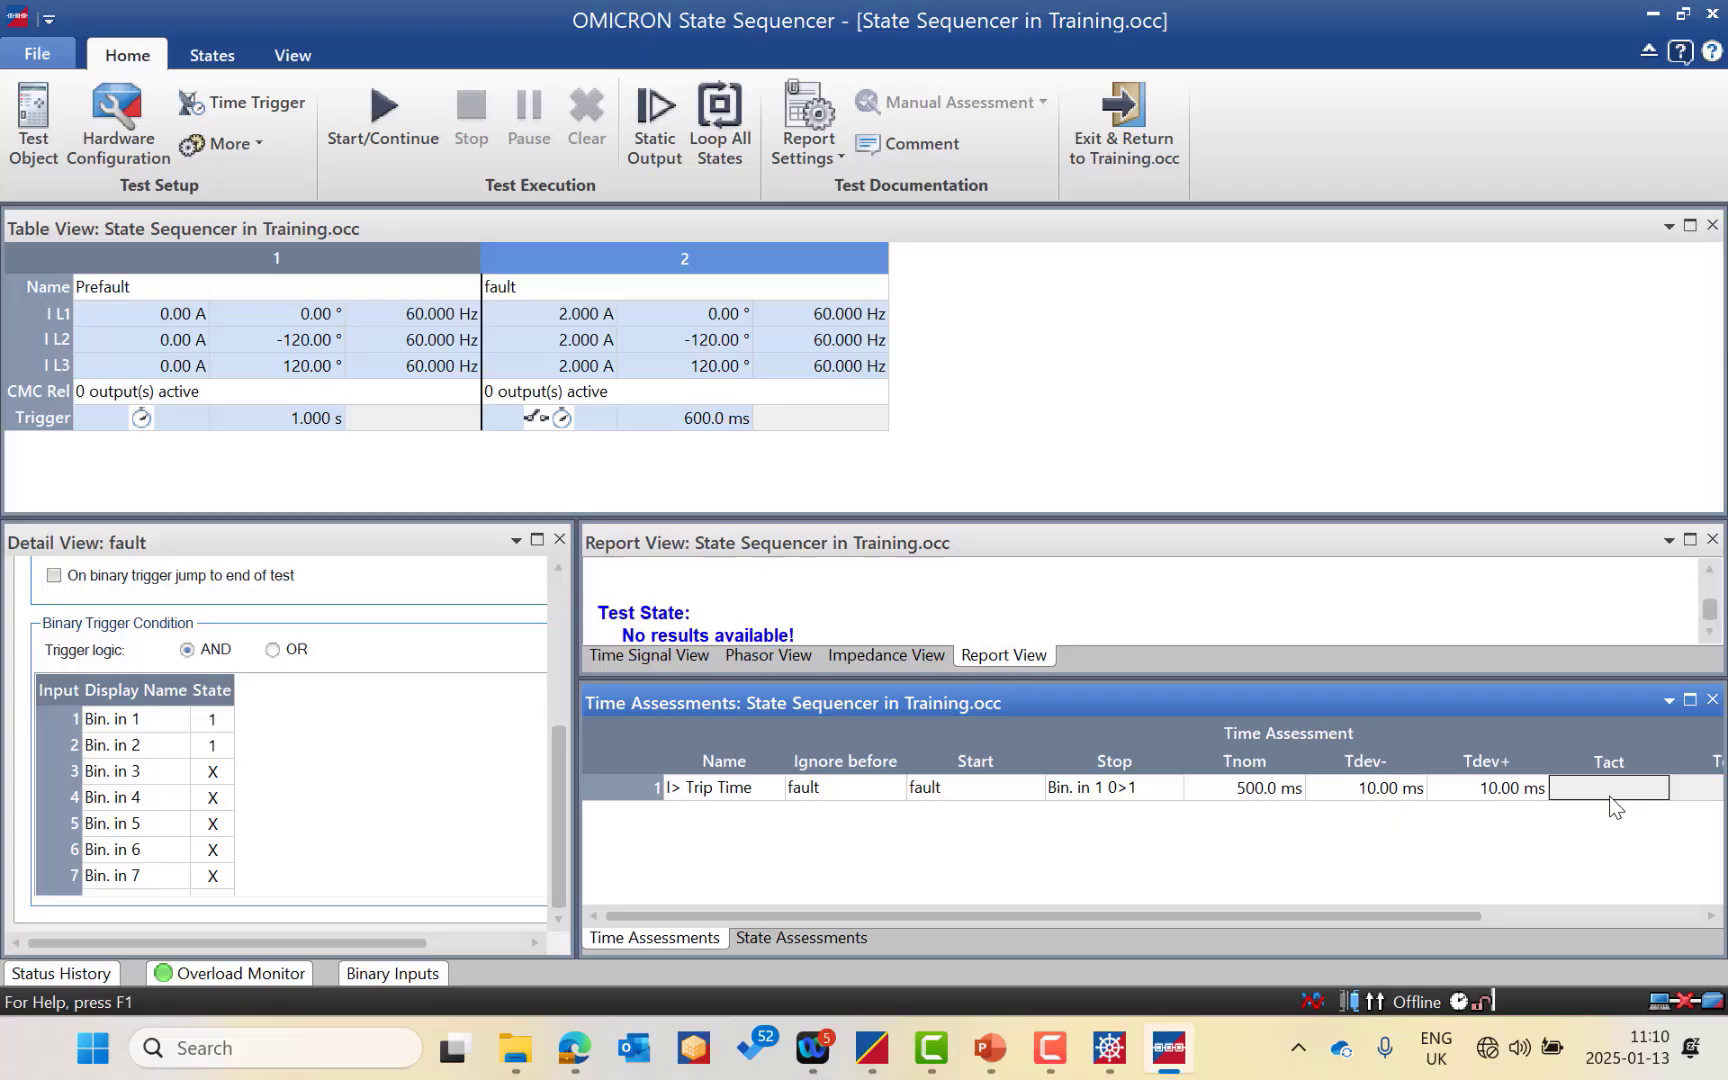
Link the I> Trip Time nominal time Tnom to the CB trip time parameter under CB Configuration in the test object's RIO block.
{"action": "left_click", "coordinate": [1270, 786]}
{"action": "right_click", "coordinate": [1270, 786]}
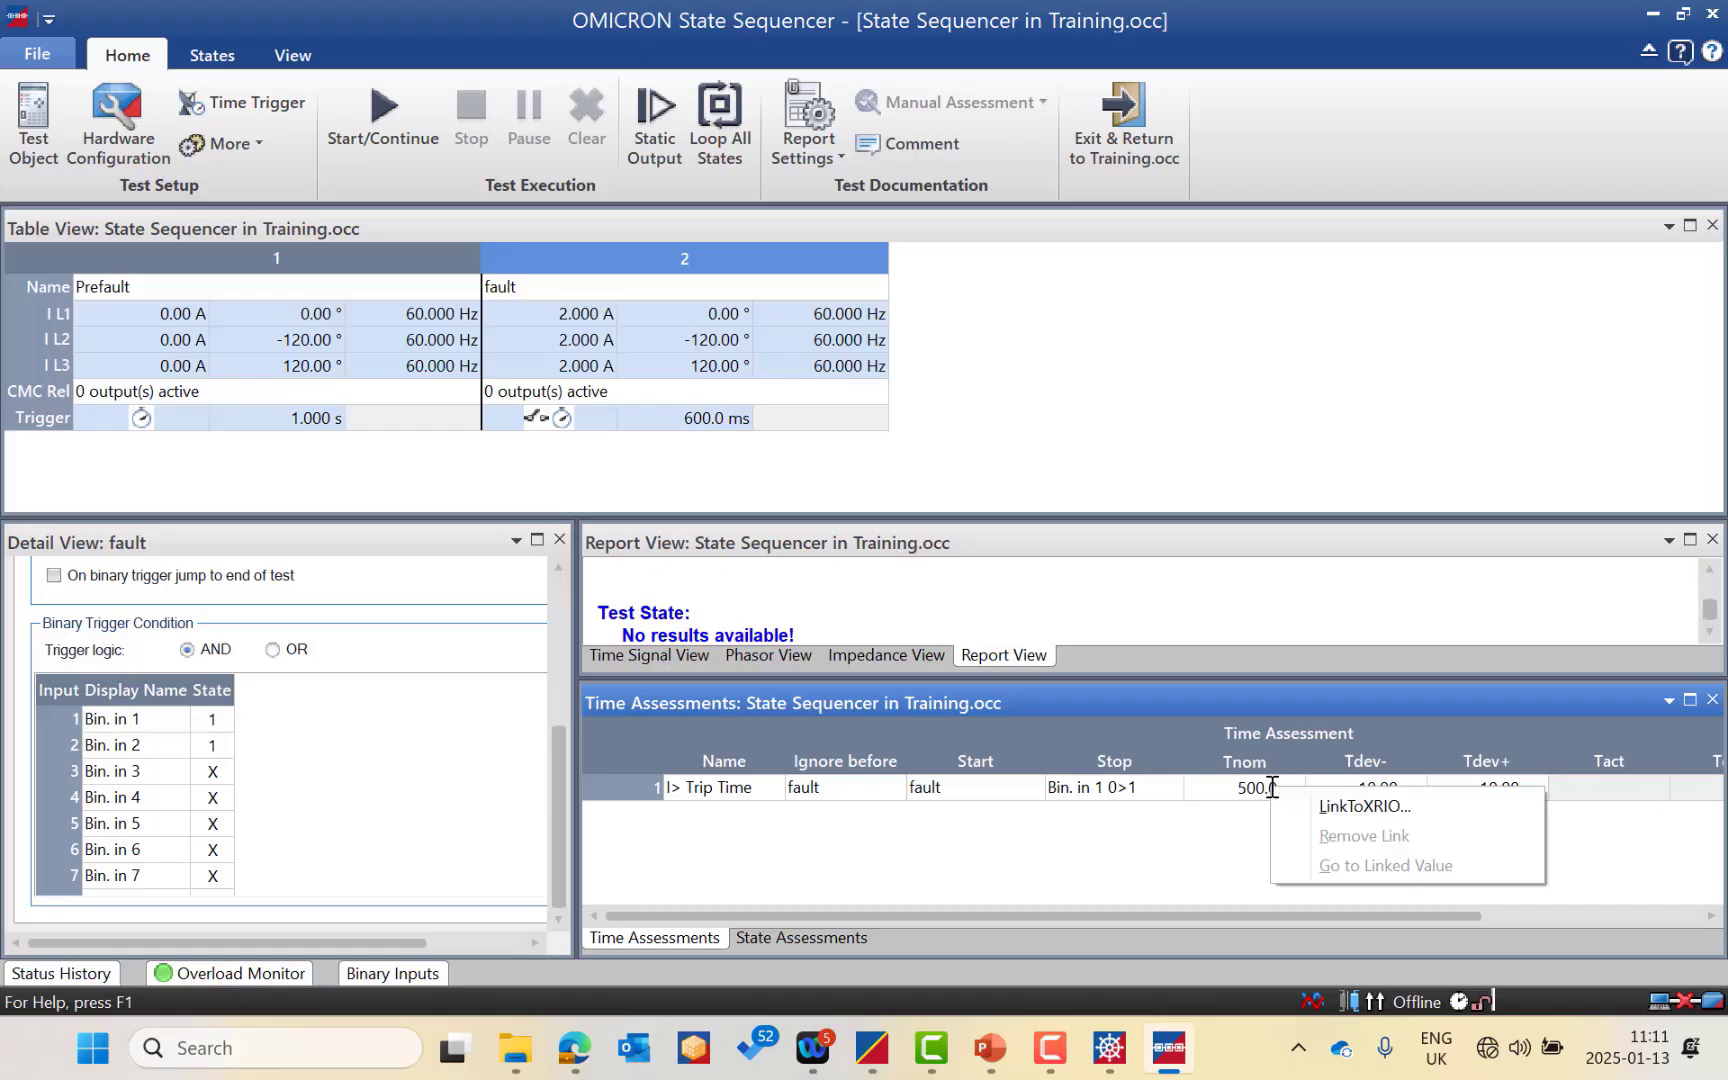
{"action": "left_click", "coordinate": [1337, 808]}
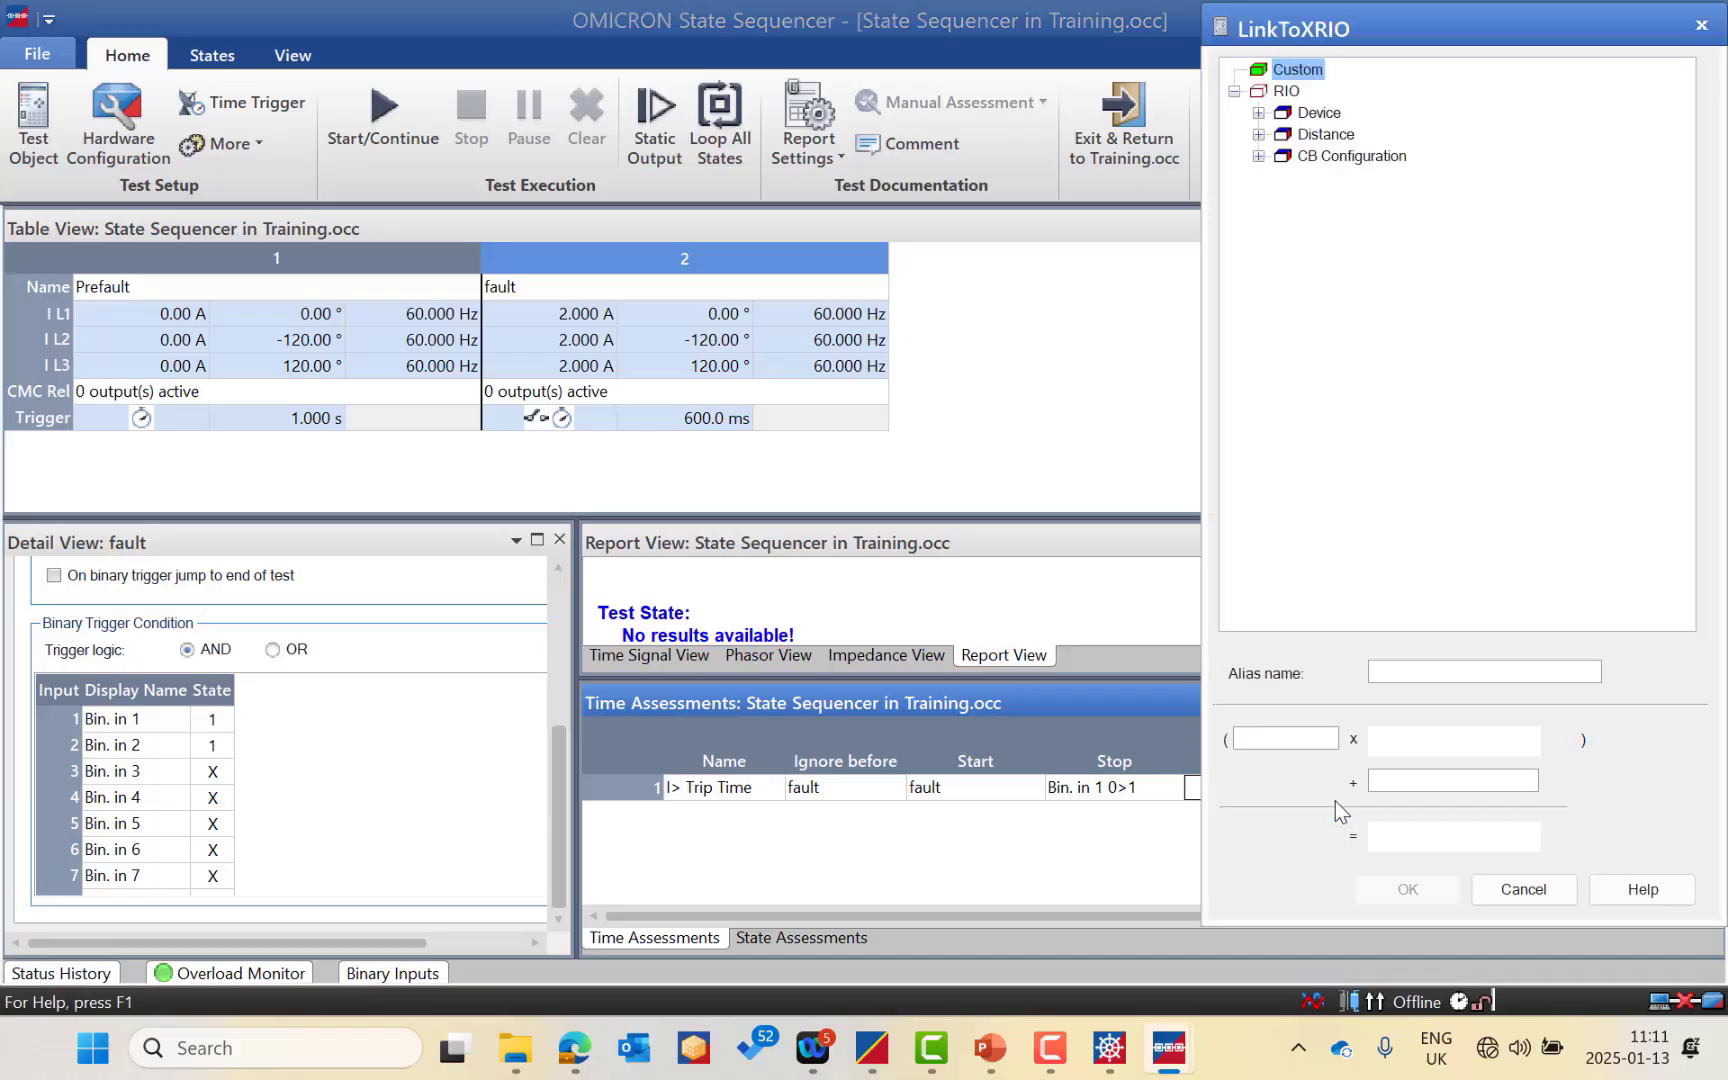
{"action": "left_click", "coordinate": [1258, 113]}
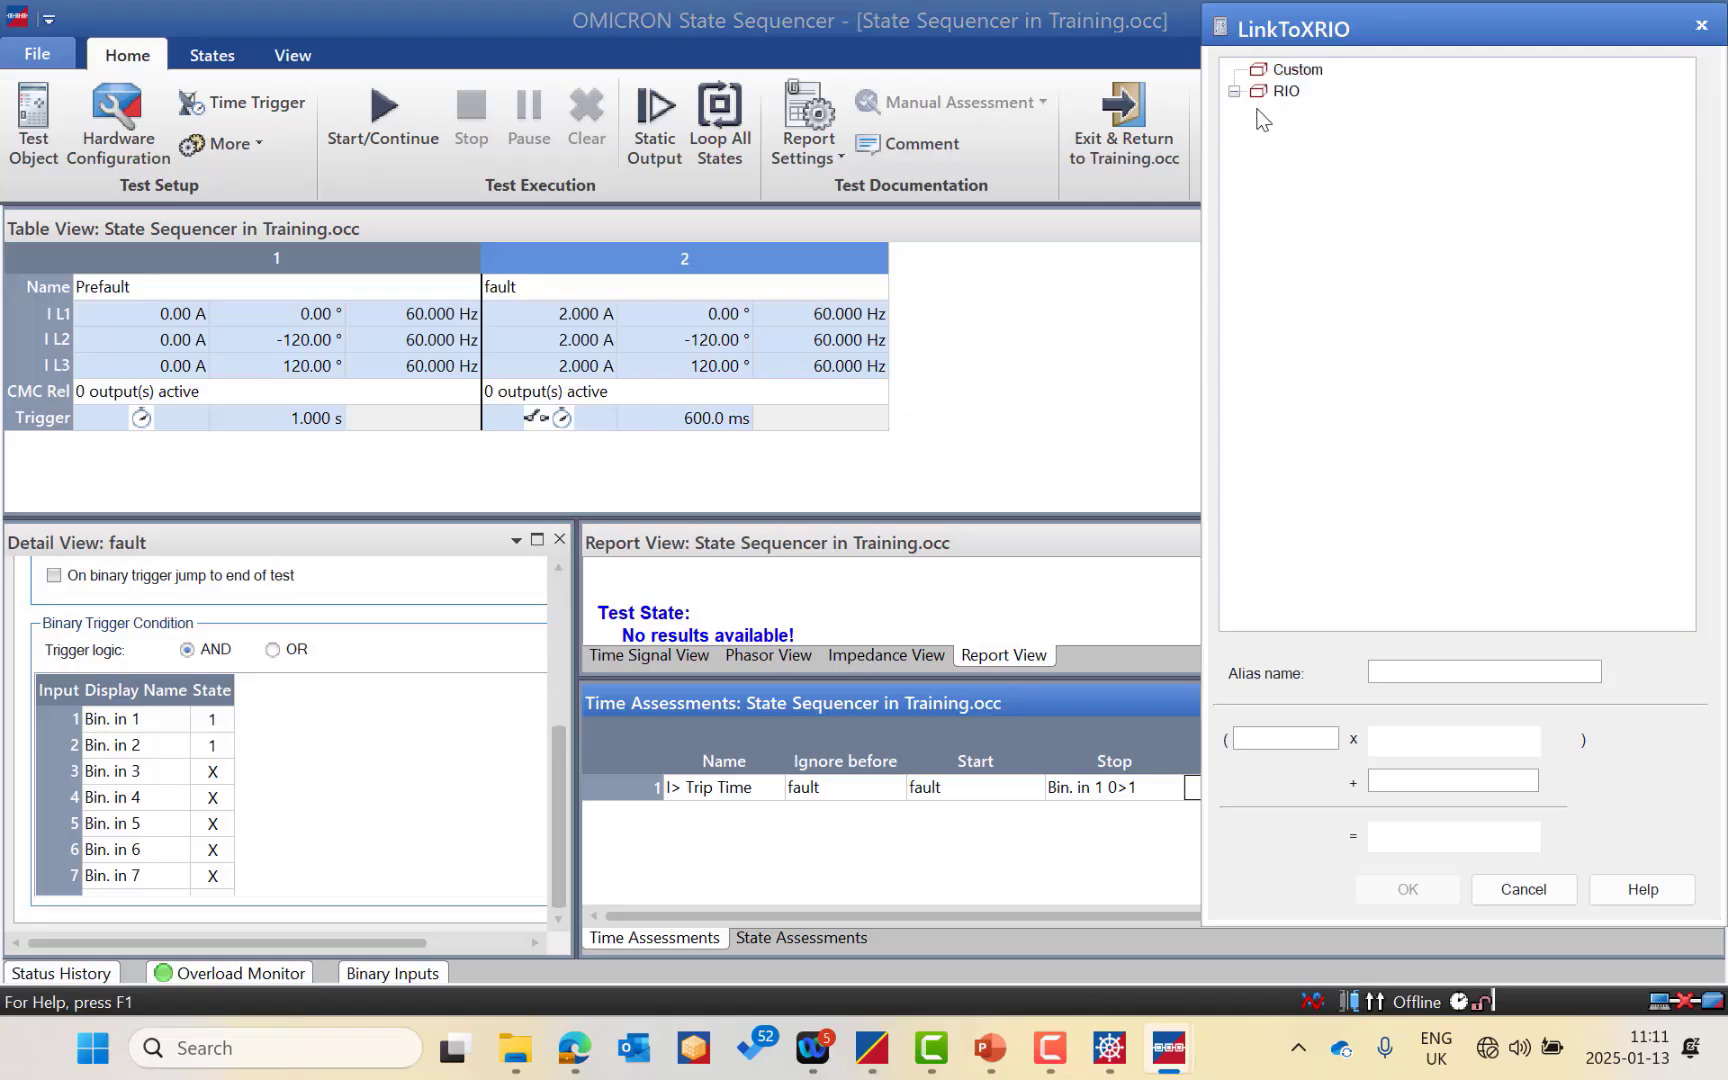
{"action": "key", "text": "Up"}
{"action": "key", "text": "Up"}
{"action": "key", "text": "Up"}
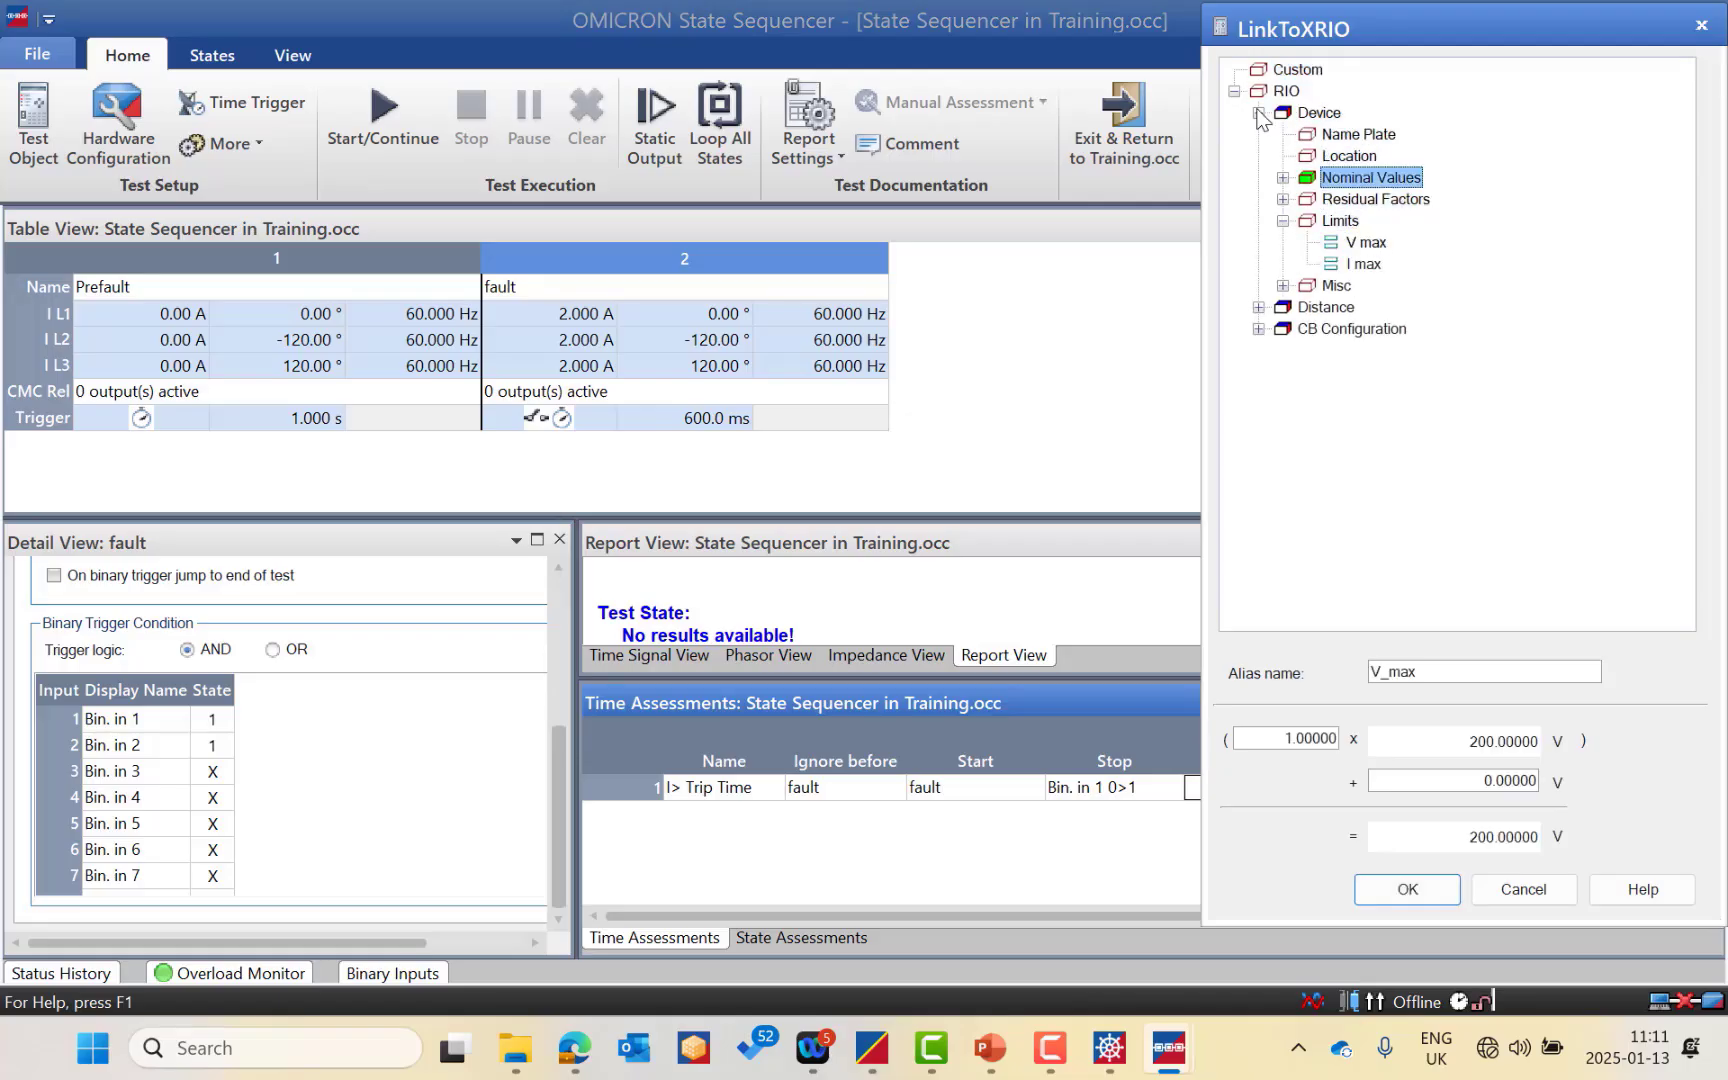
{"action": "key", "text": "Right"}
{"action": "key", "text": "Down"}
{"action": "key", "text": "Down"}
{"action": "key", "text": "Down"}
{"action": "key", "text": "Down"}
{"action": "key", "text": "Down"}
{"action": "key", "text": "Down"}
{"action": "key", "text": "Down"}
{"action": "key", "text": "Down"}
{"action": "key", "text": "Down"}
{"action": "key", "text": "Down"}
{"action": "key", "text": "Down"}
{"action": "key", "text": "Down"}
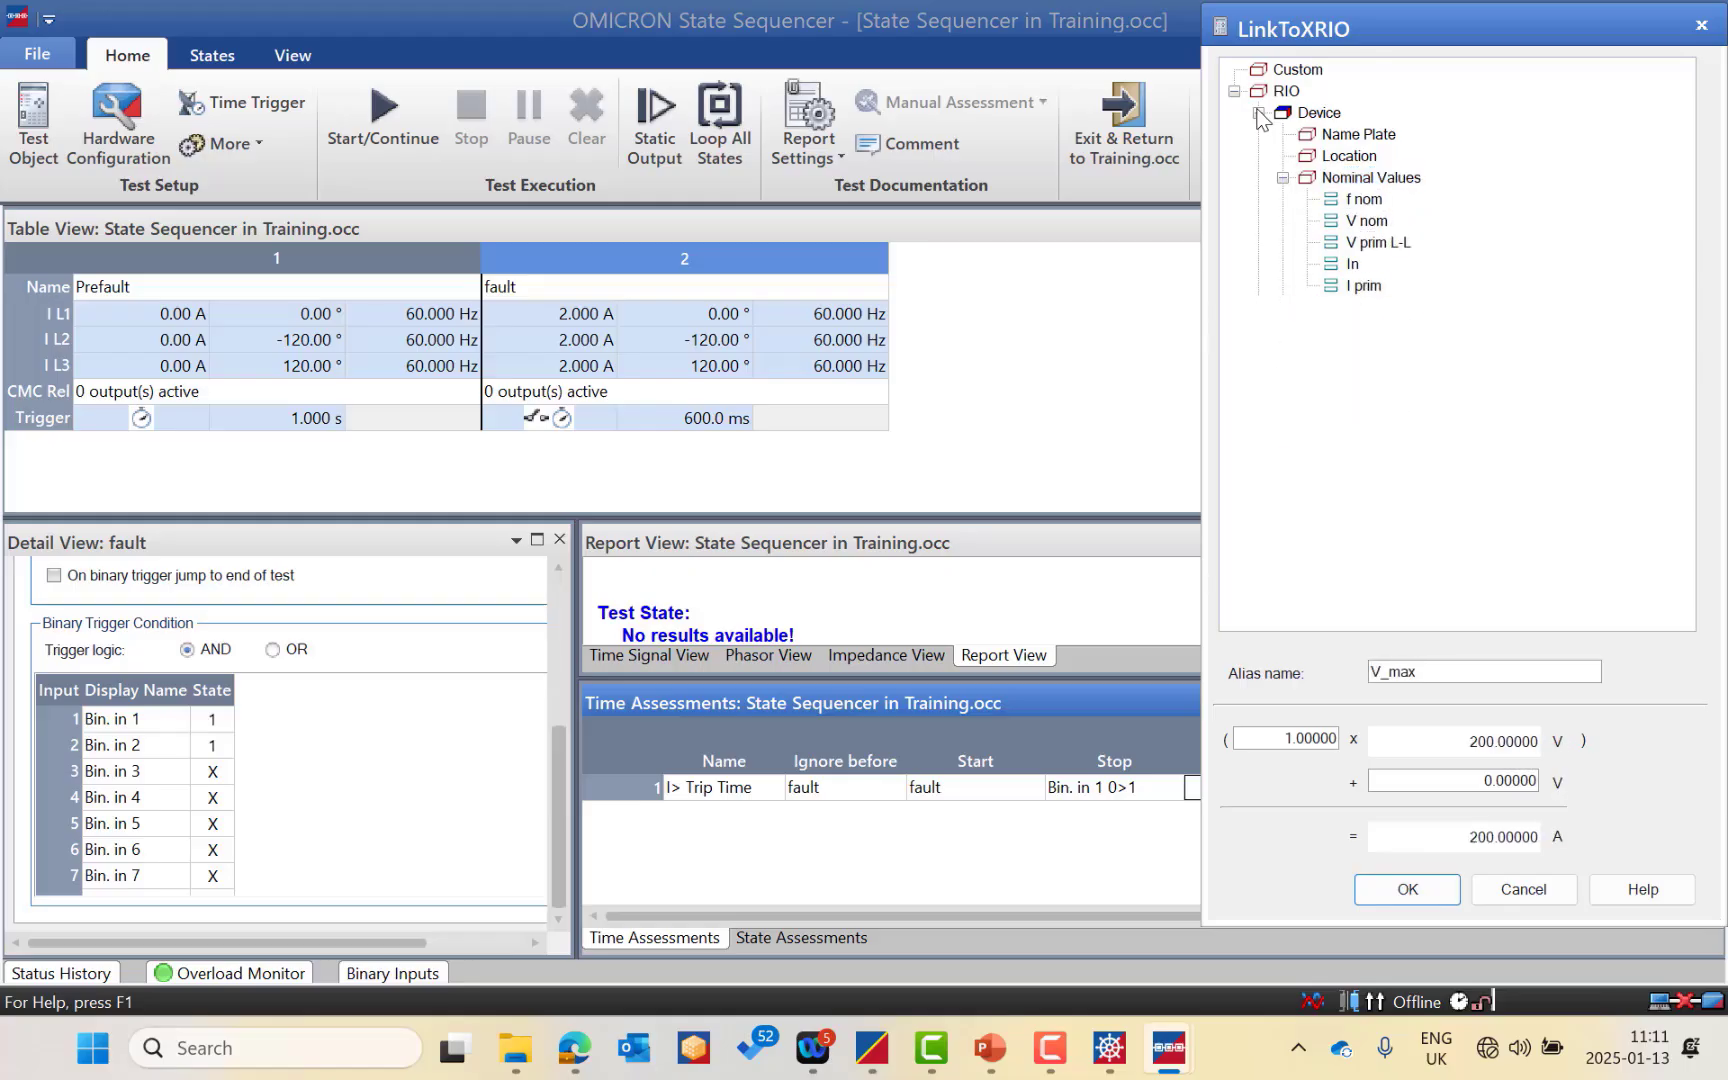
{"action": "key", "text": "Right"}
{"action": "key", "text": "Down"}
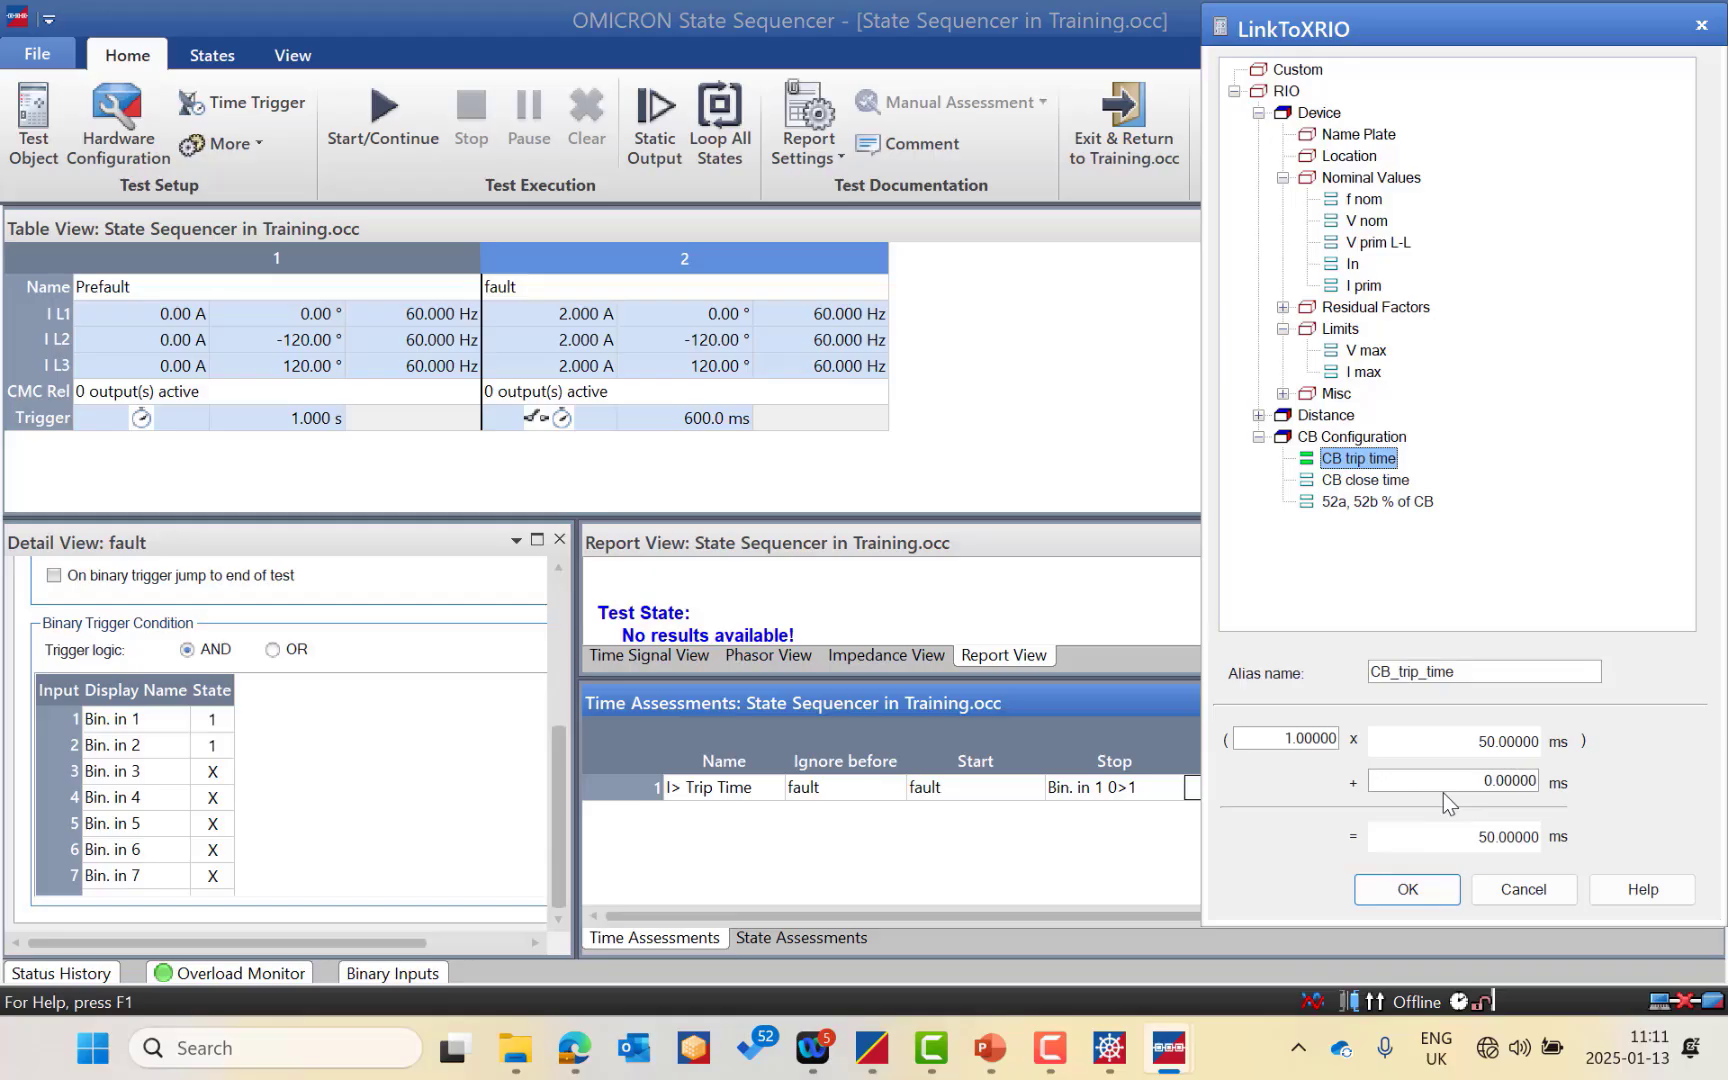
{"action": "left_click", "coordinate": [1406, 889]}
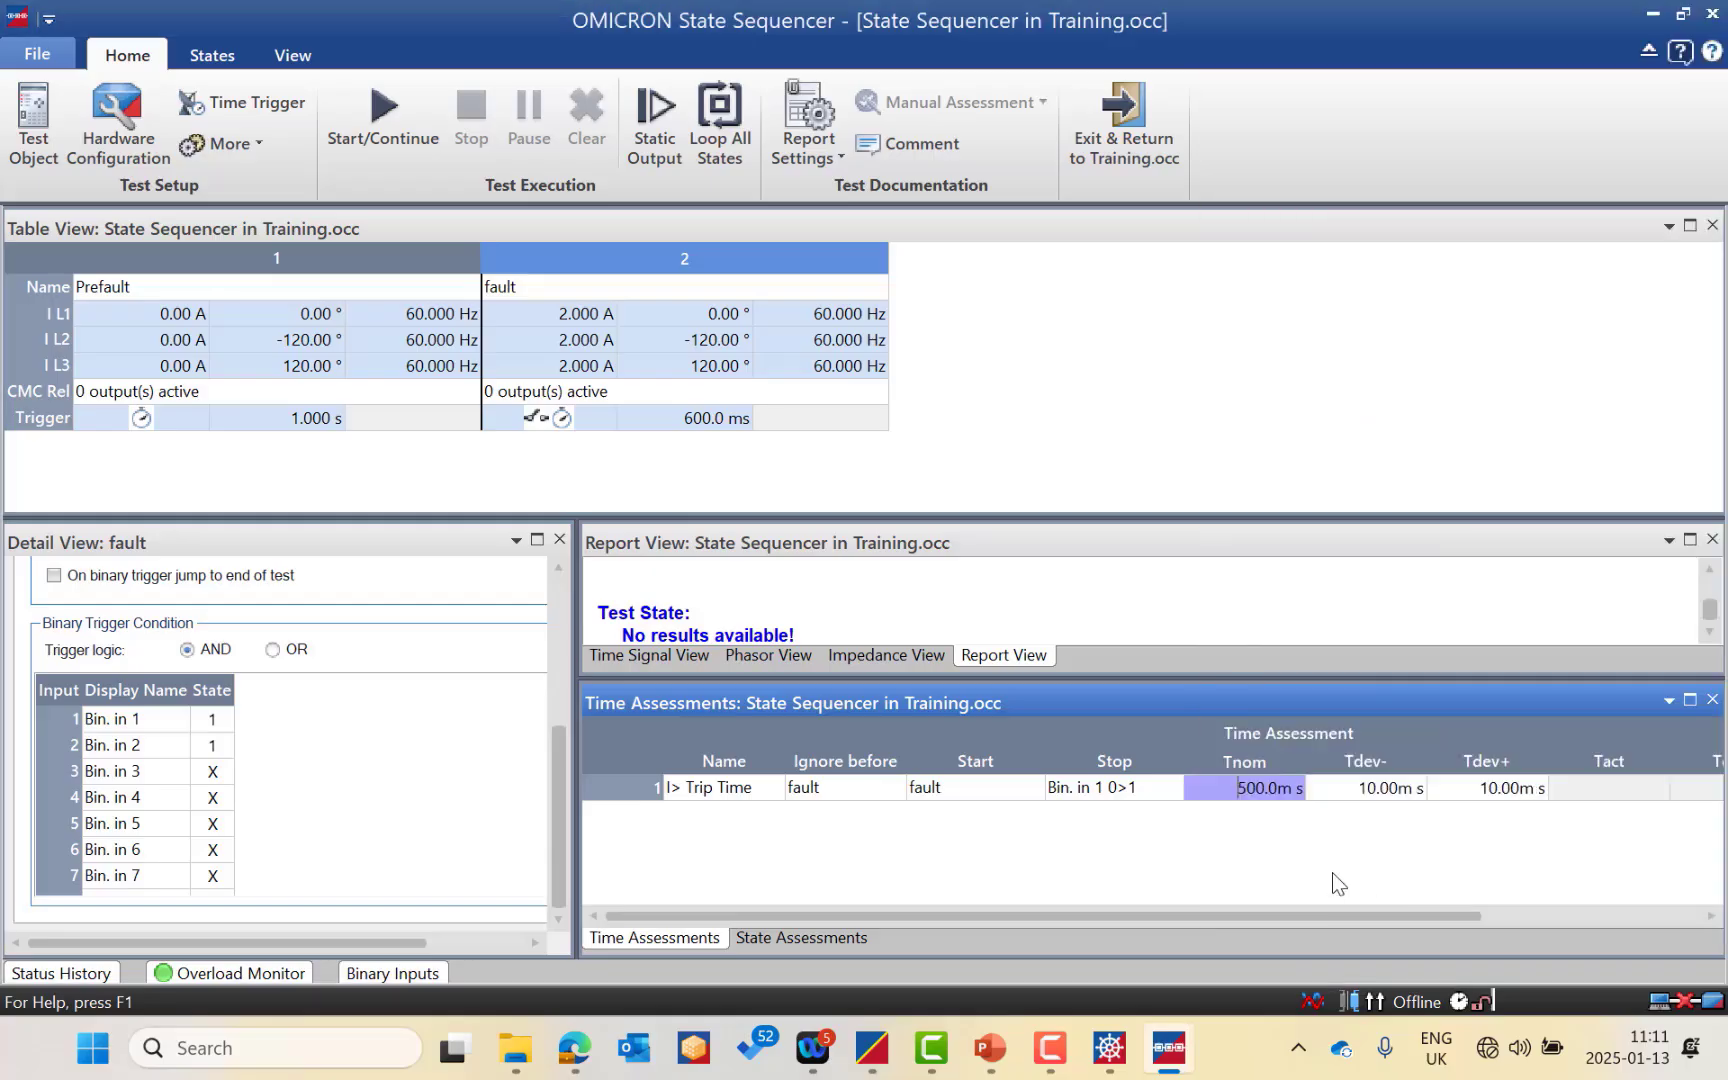
Review the XRIO link of the I> Trip Time nominal time Tnom and leave it without changes.
{"action": "left_click", "coordinate": [1286, 788]}
{"action": "right_click", "coordinate": [1281, 787]}
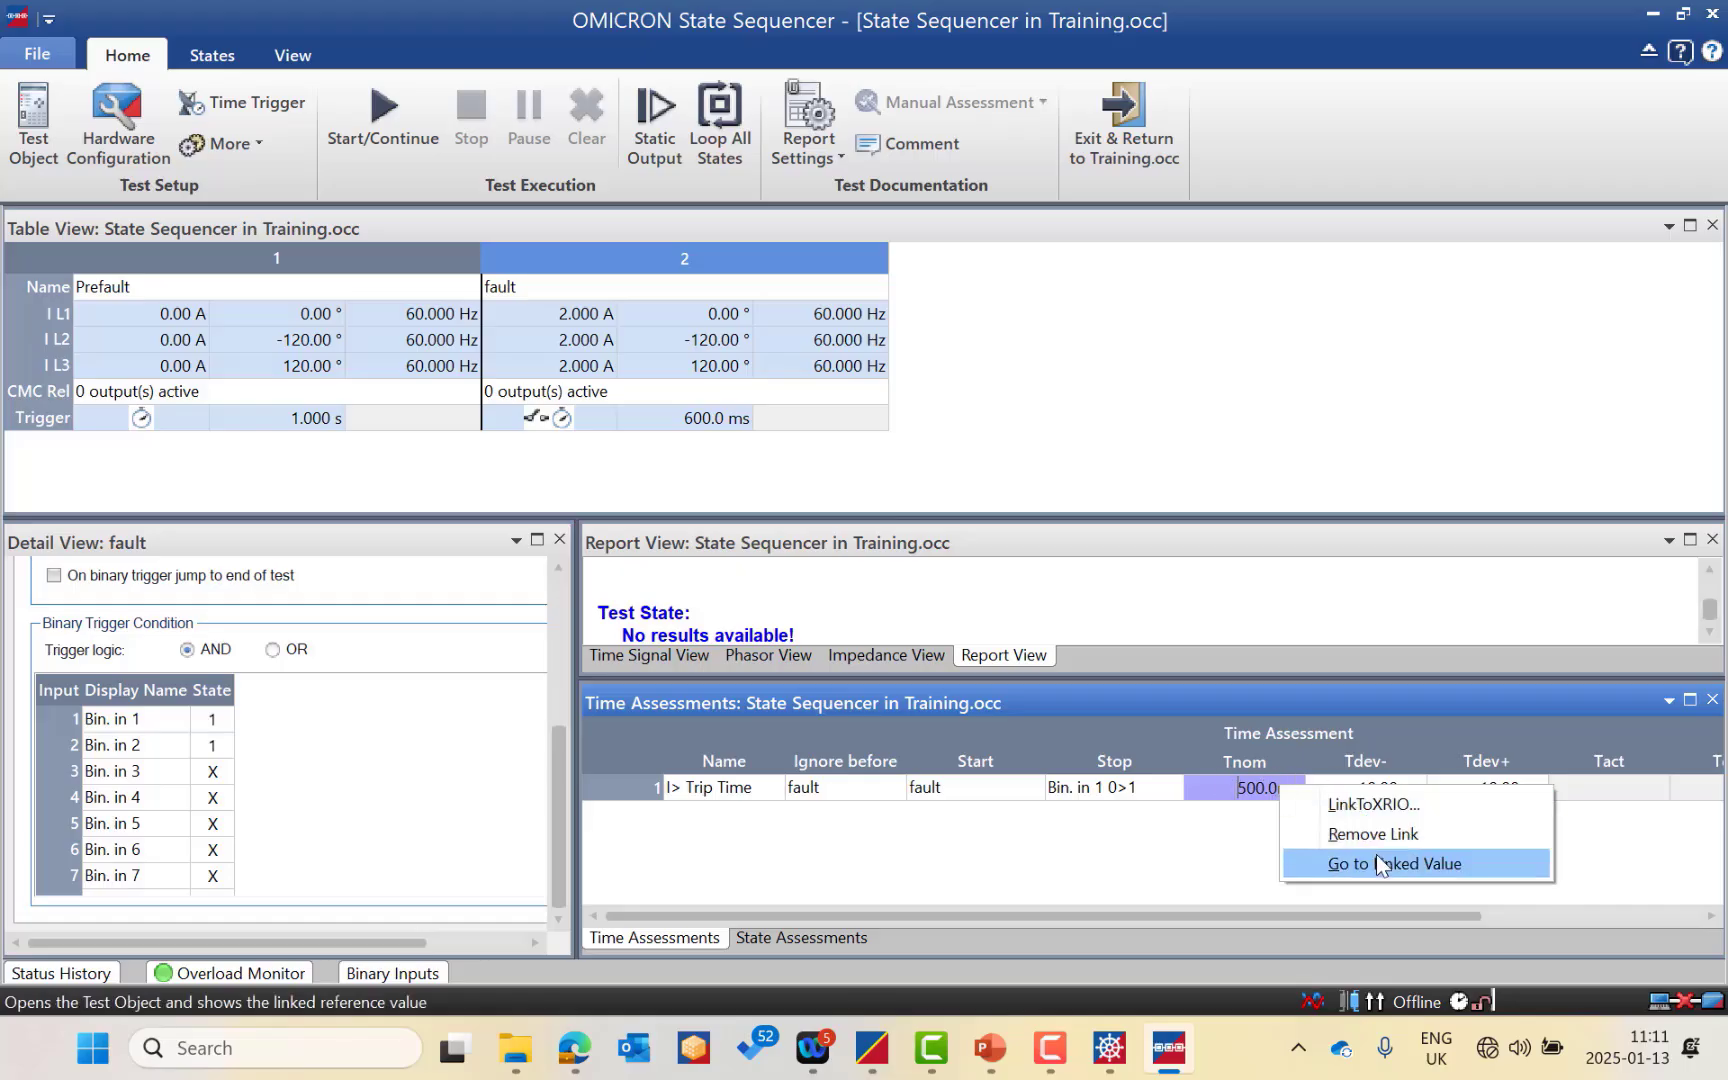
{"action": "left_click", "coordinate": [1368, 806]}
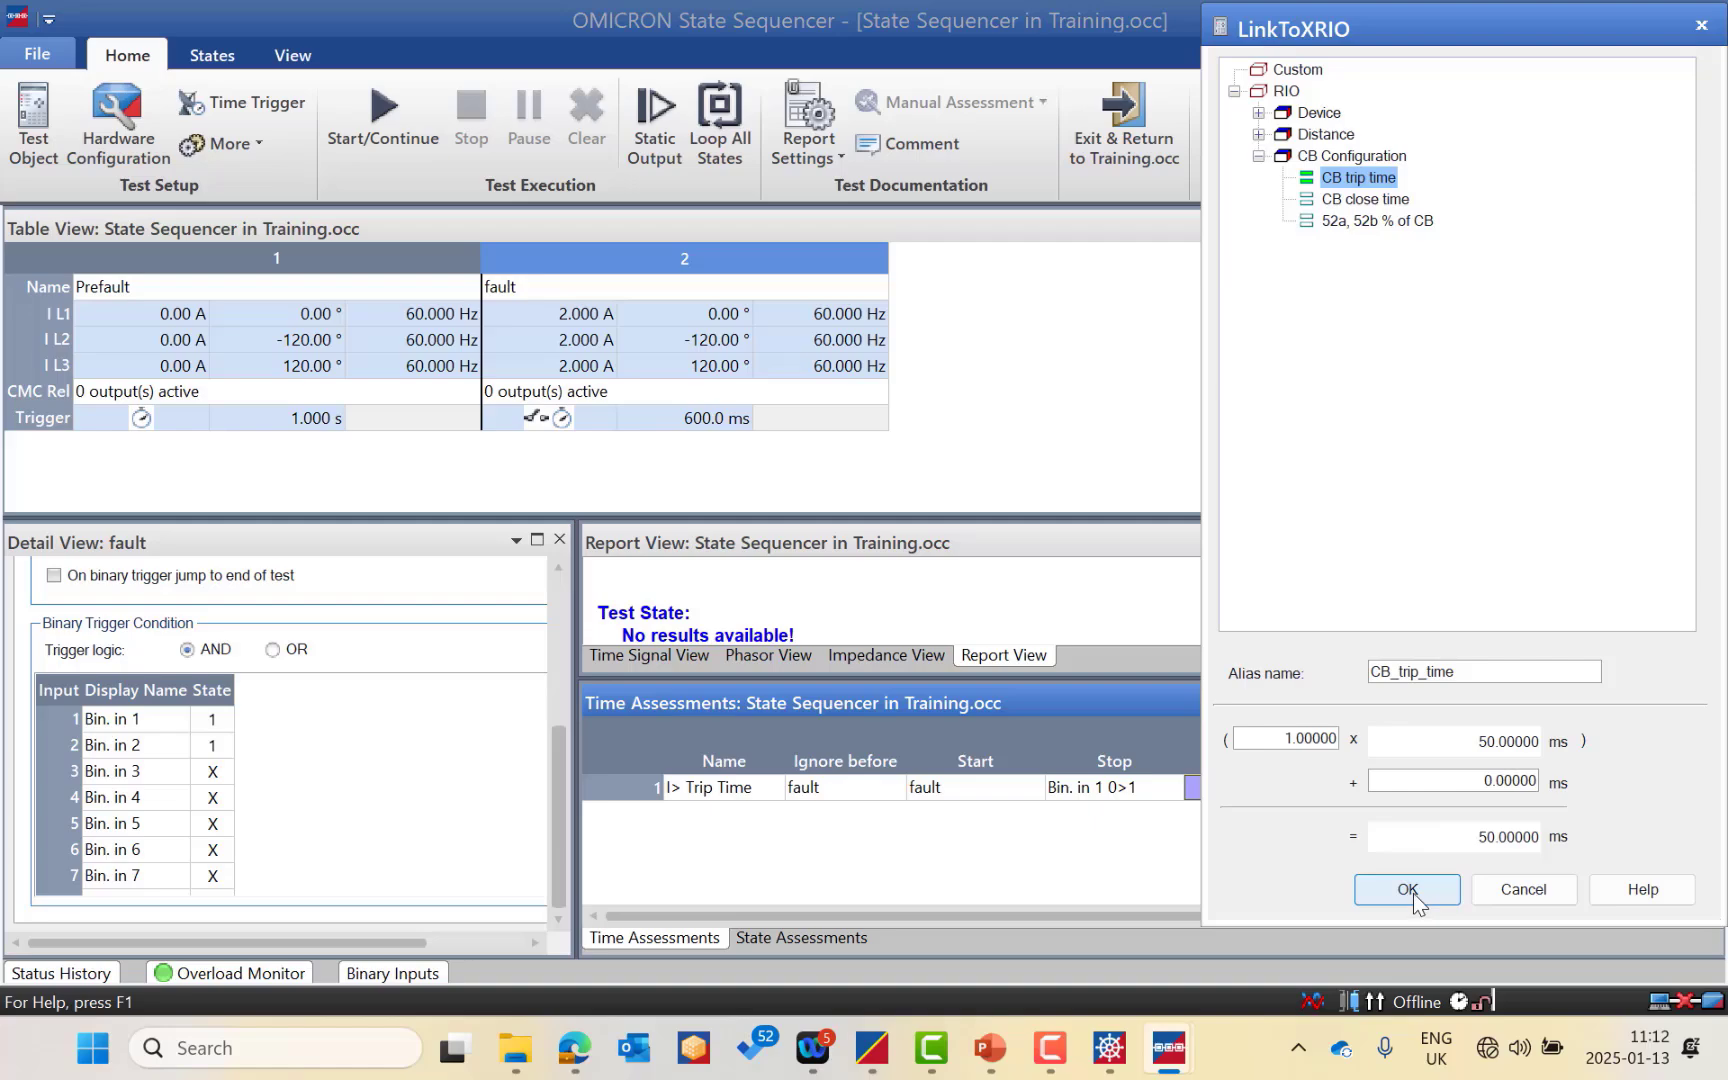
{"action": "left_click", "coordinate": [1540, 897]}
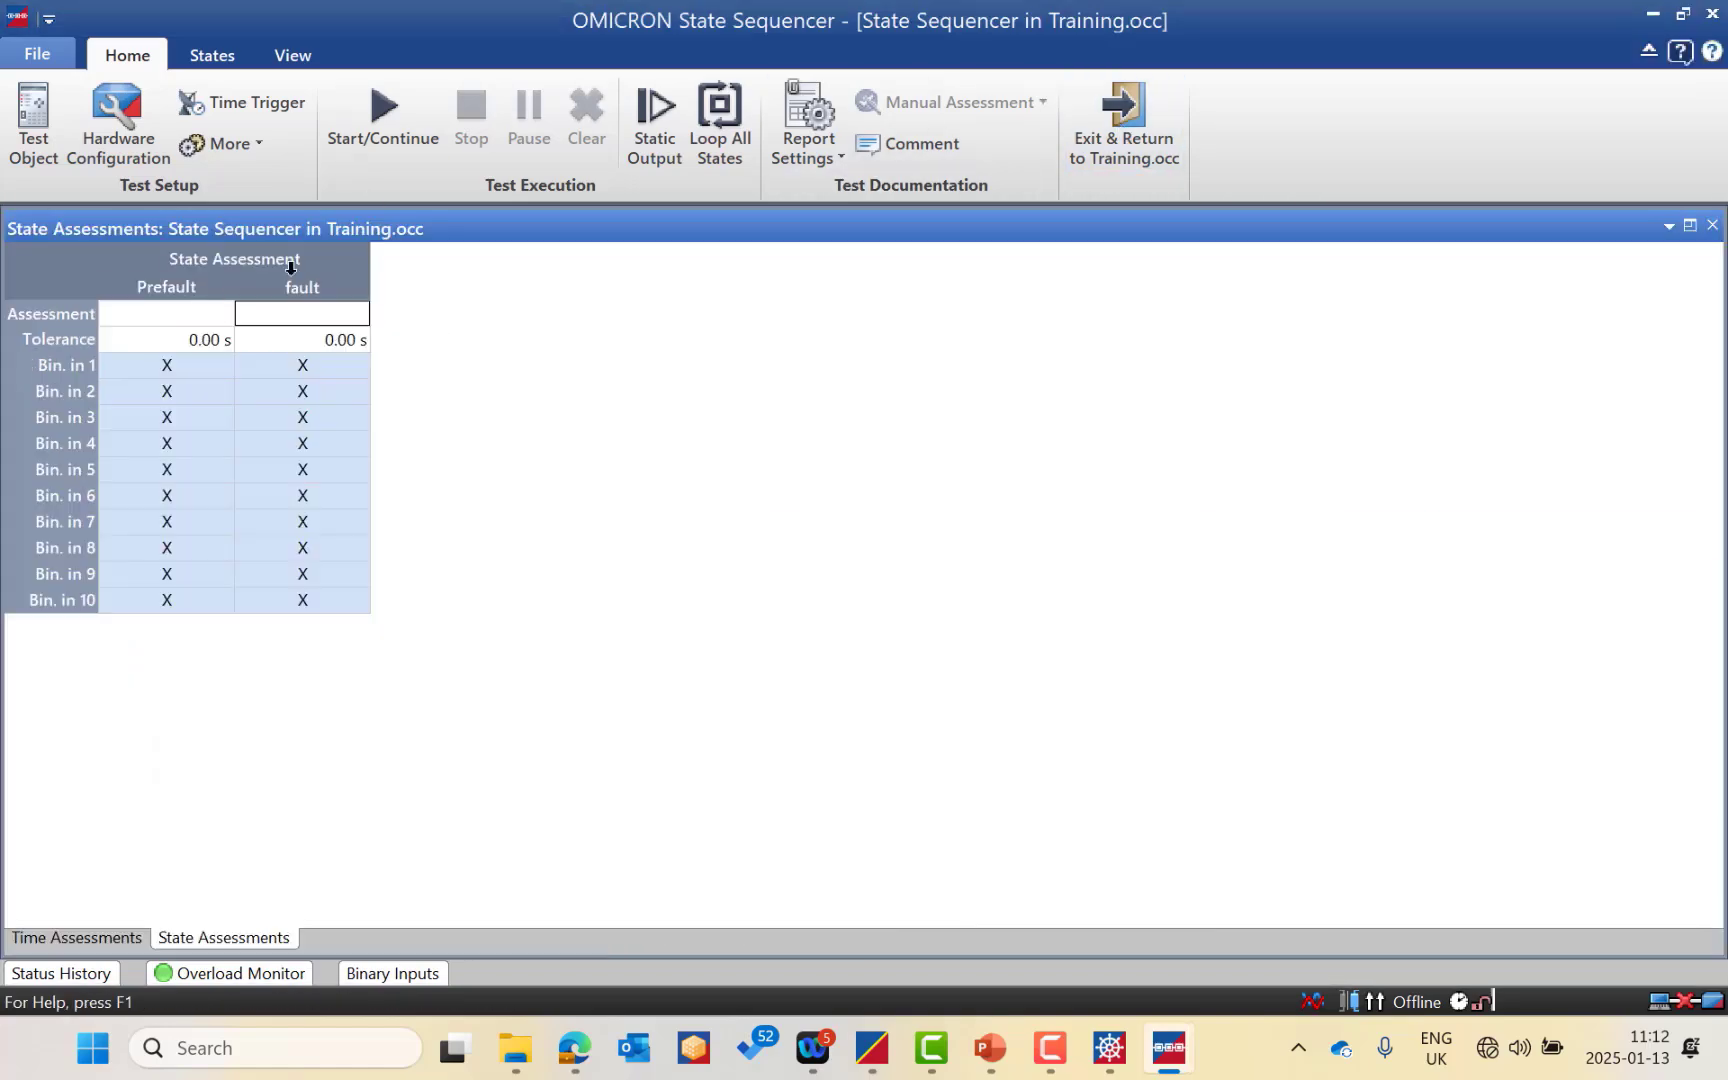
Examine the Assessment and Tolerance settings of the Prefault and fault states in the State Assessments, and restore the multi-view layout.
{"action": "left_click", "coordinate": [180, 317]}
{"action": "left_click", "coordinate": [170, 337]}
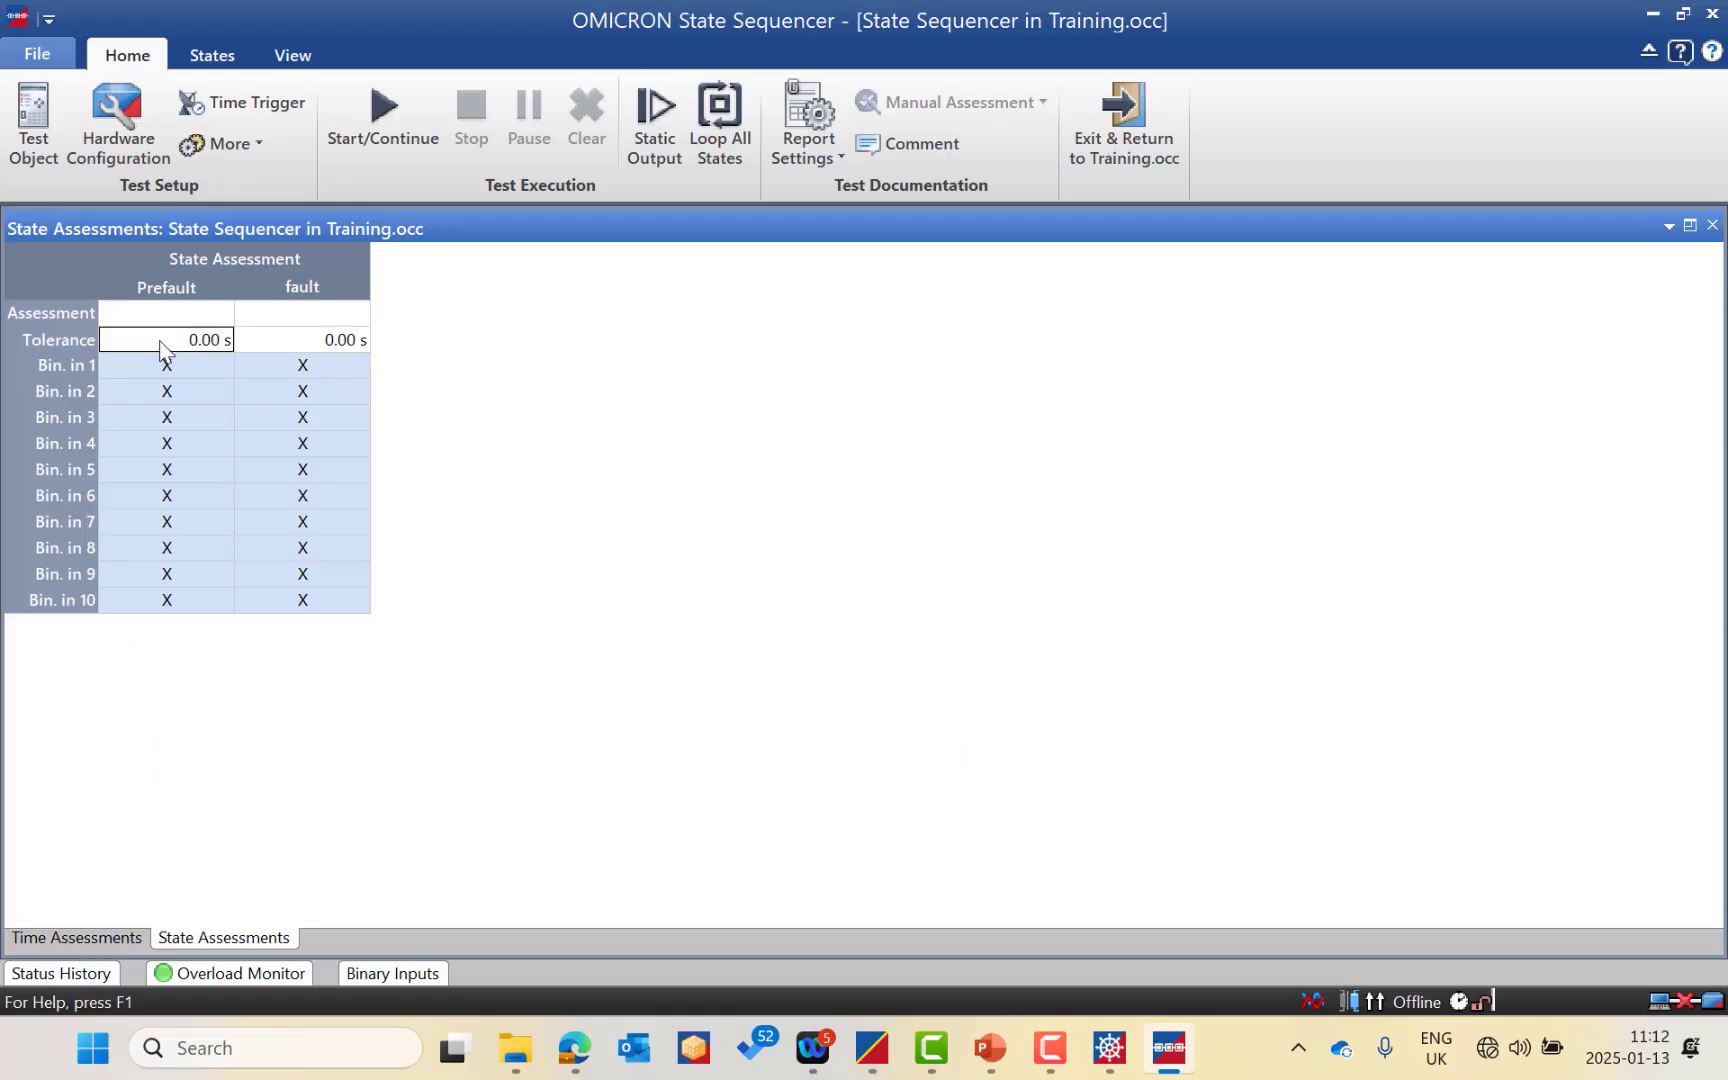
{"action": "left_click", "coordinate": [280, 345]}
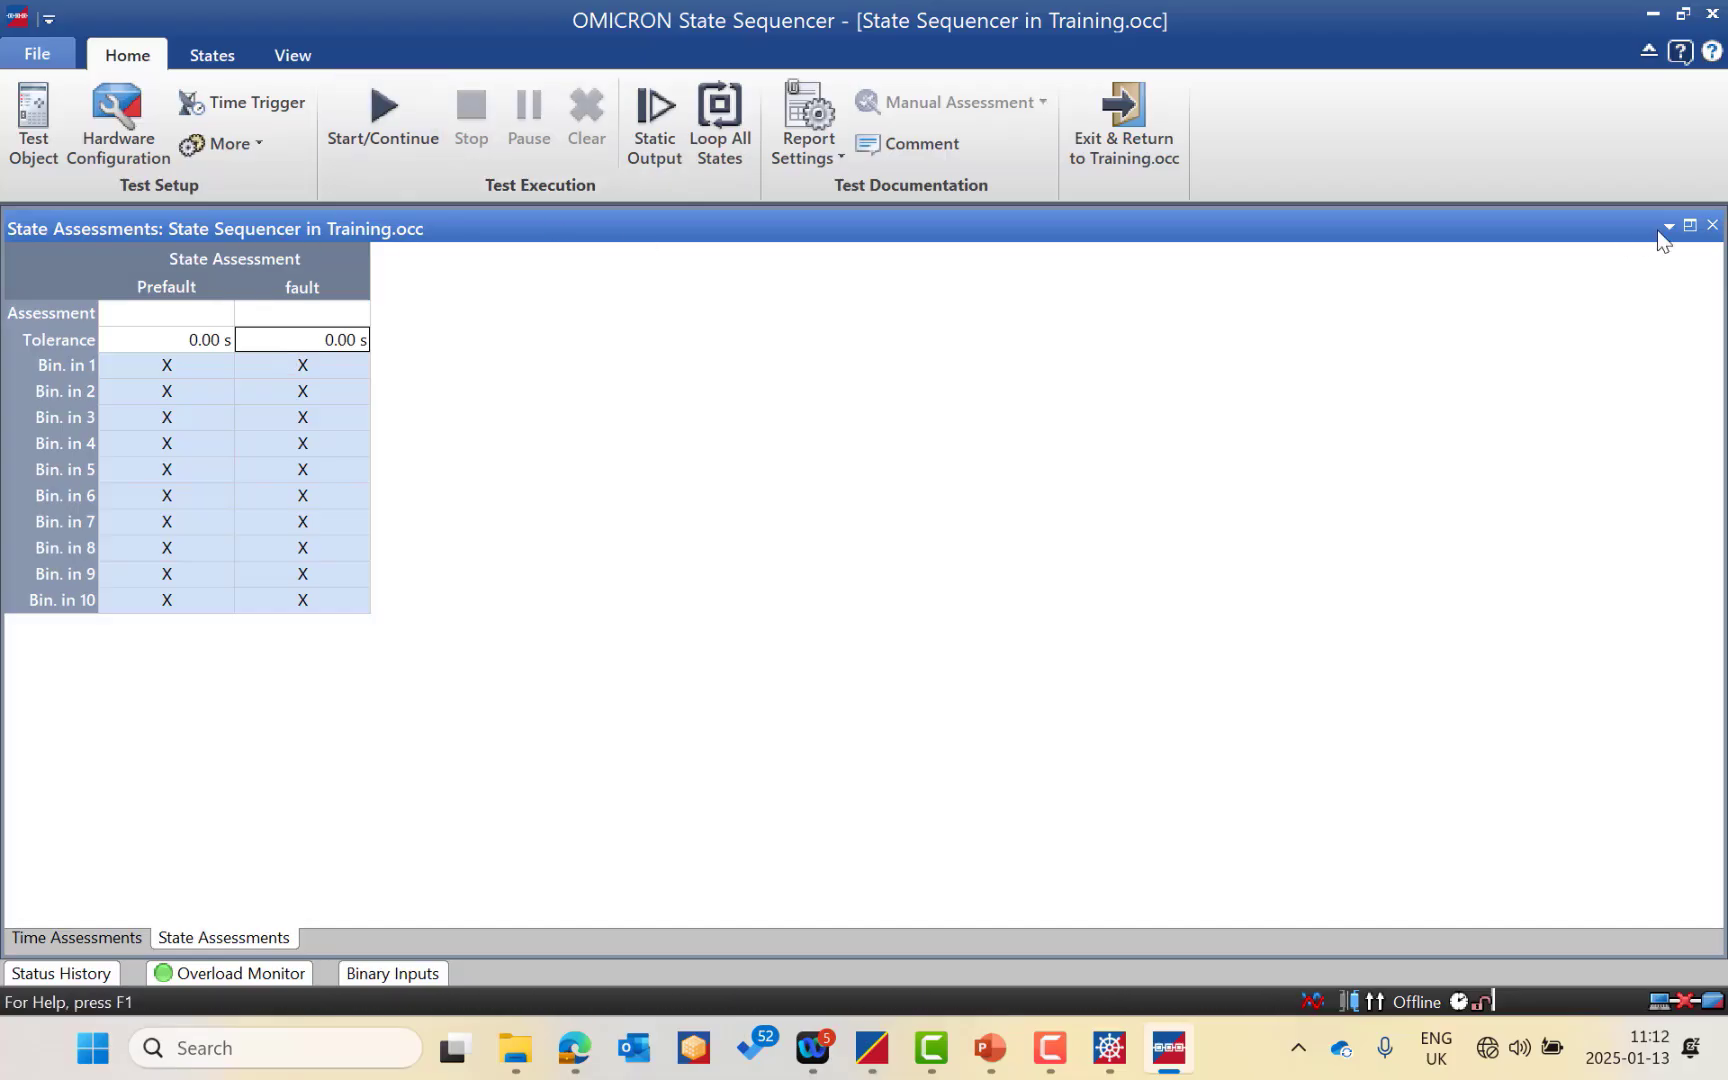
{"action": "left_click", "coordinate": [1689, 226]}
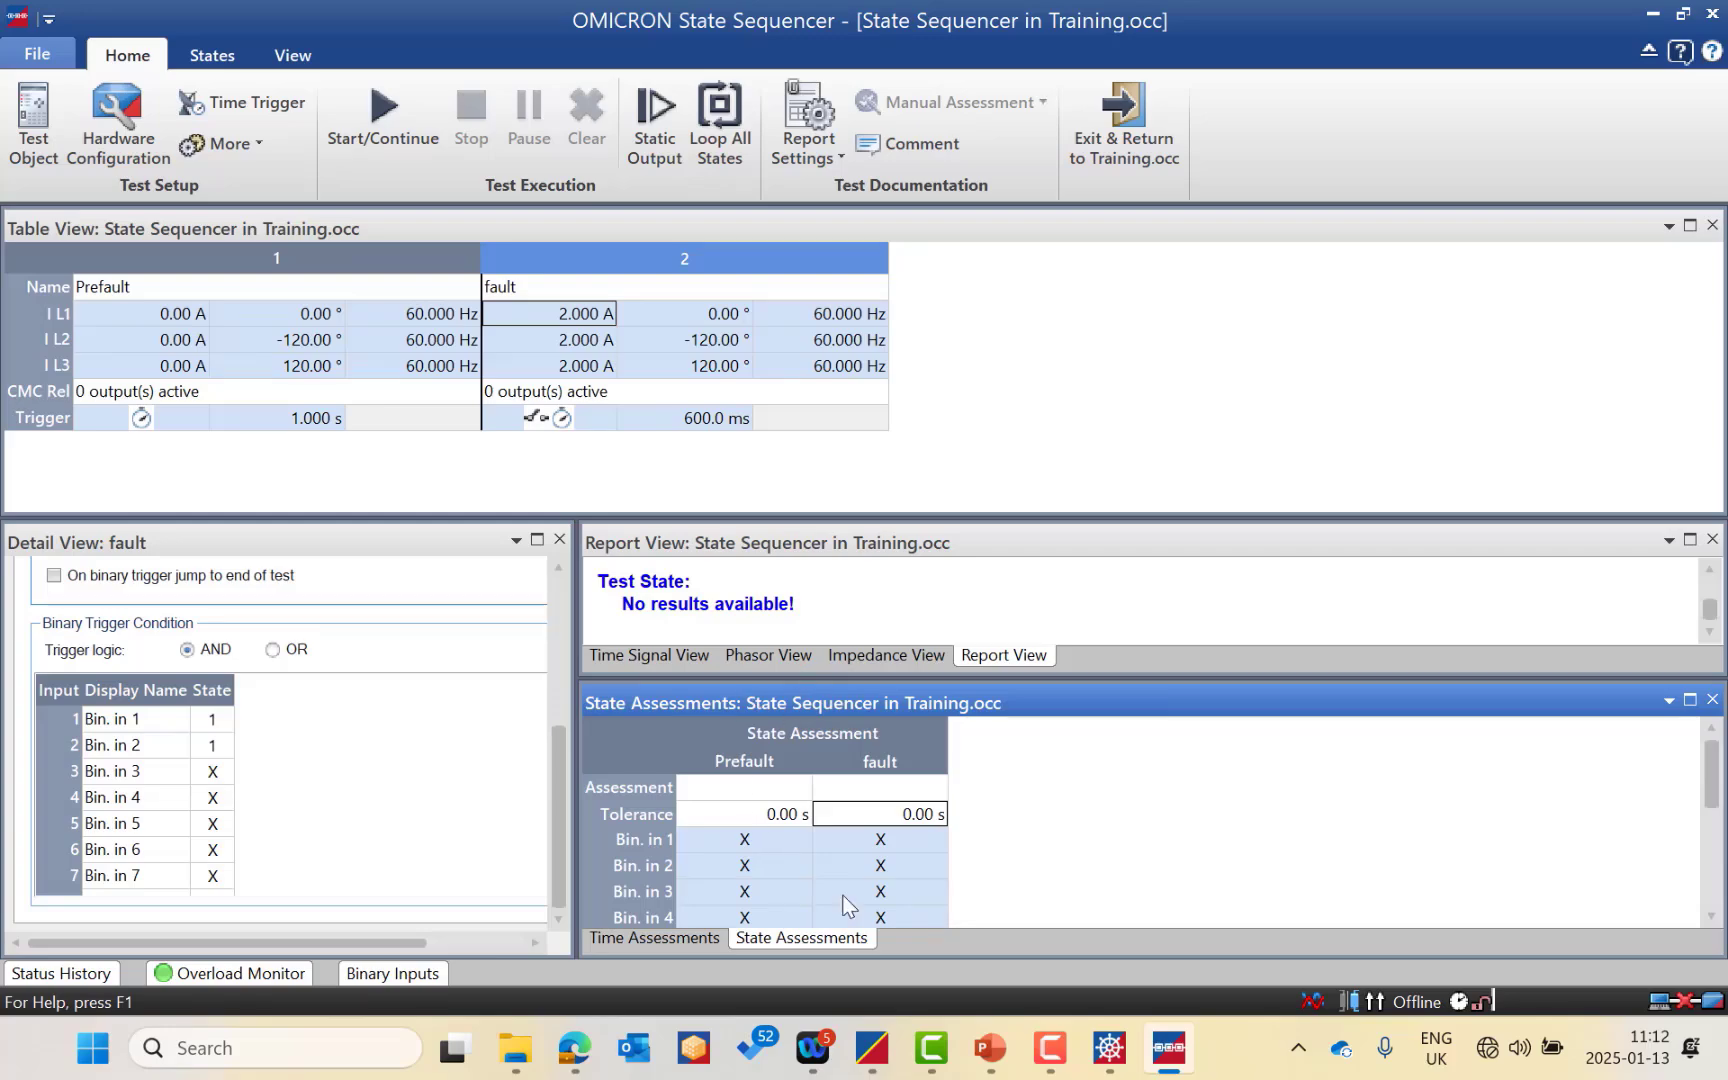
Set the I> Trip Time assessment to ignore before Prefault, start at Prefault and stop at fault.
{"action": "left_click", "coordinate": [701, 941]}
{"action": "left_click", "coordinate": [891, 788]}
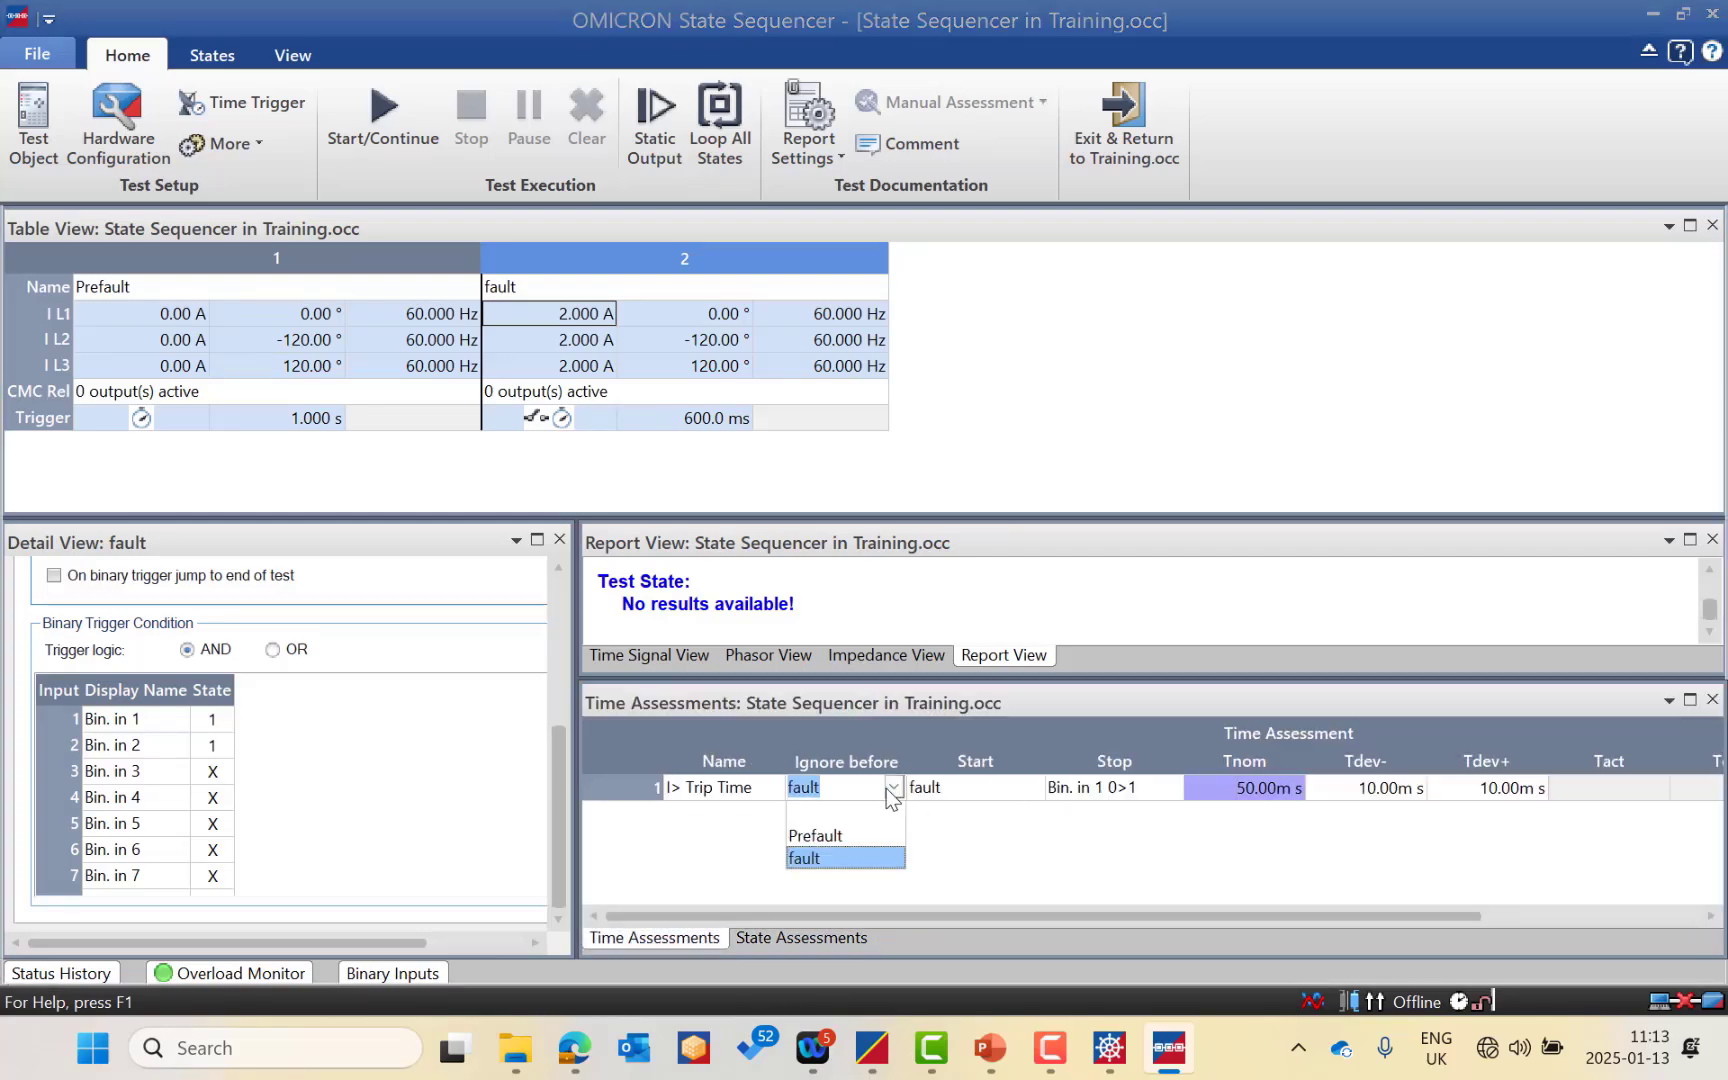
{"action": "left_click", "coordinate": [815, 835]}
{"action": "left_click", "coordinate": [1031, 792]}
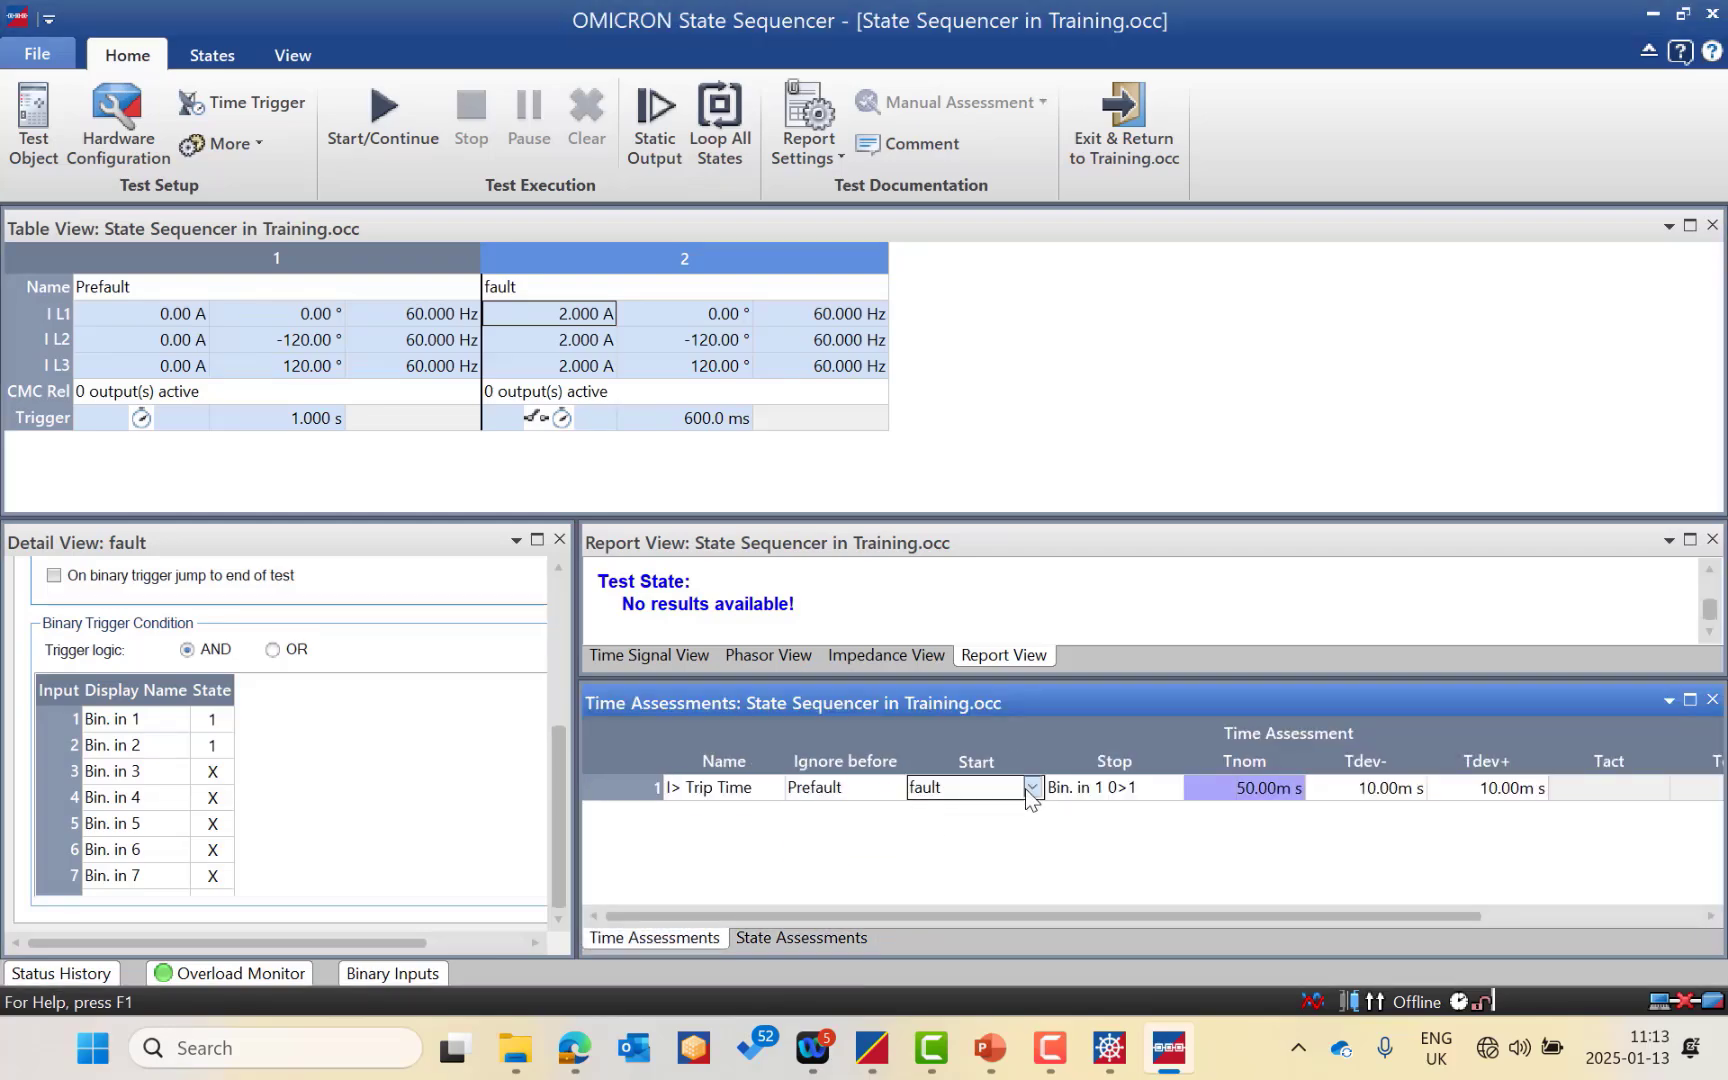
{"action": "left_click", "coordinate": [1031, 789]}
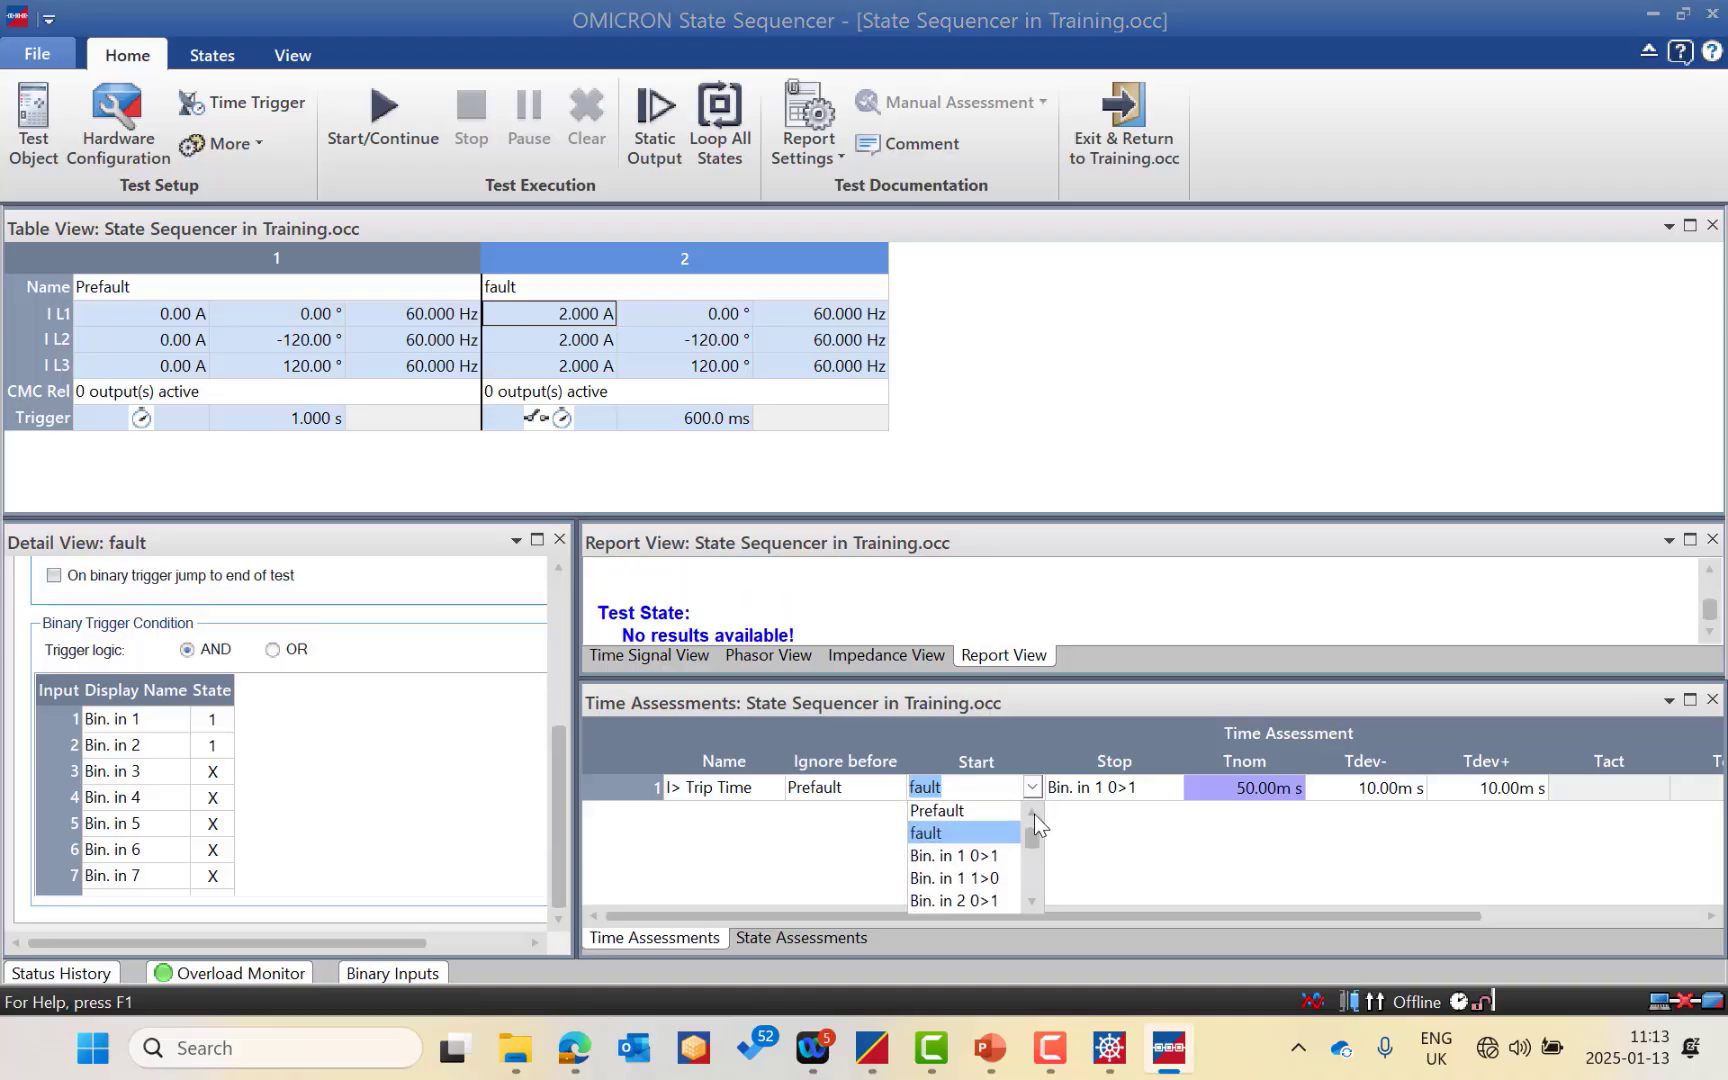
{"action": "left_click", "coordinate": [958, 812]}
{"action": "left_click", "coordinate": [1165, 788]}
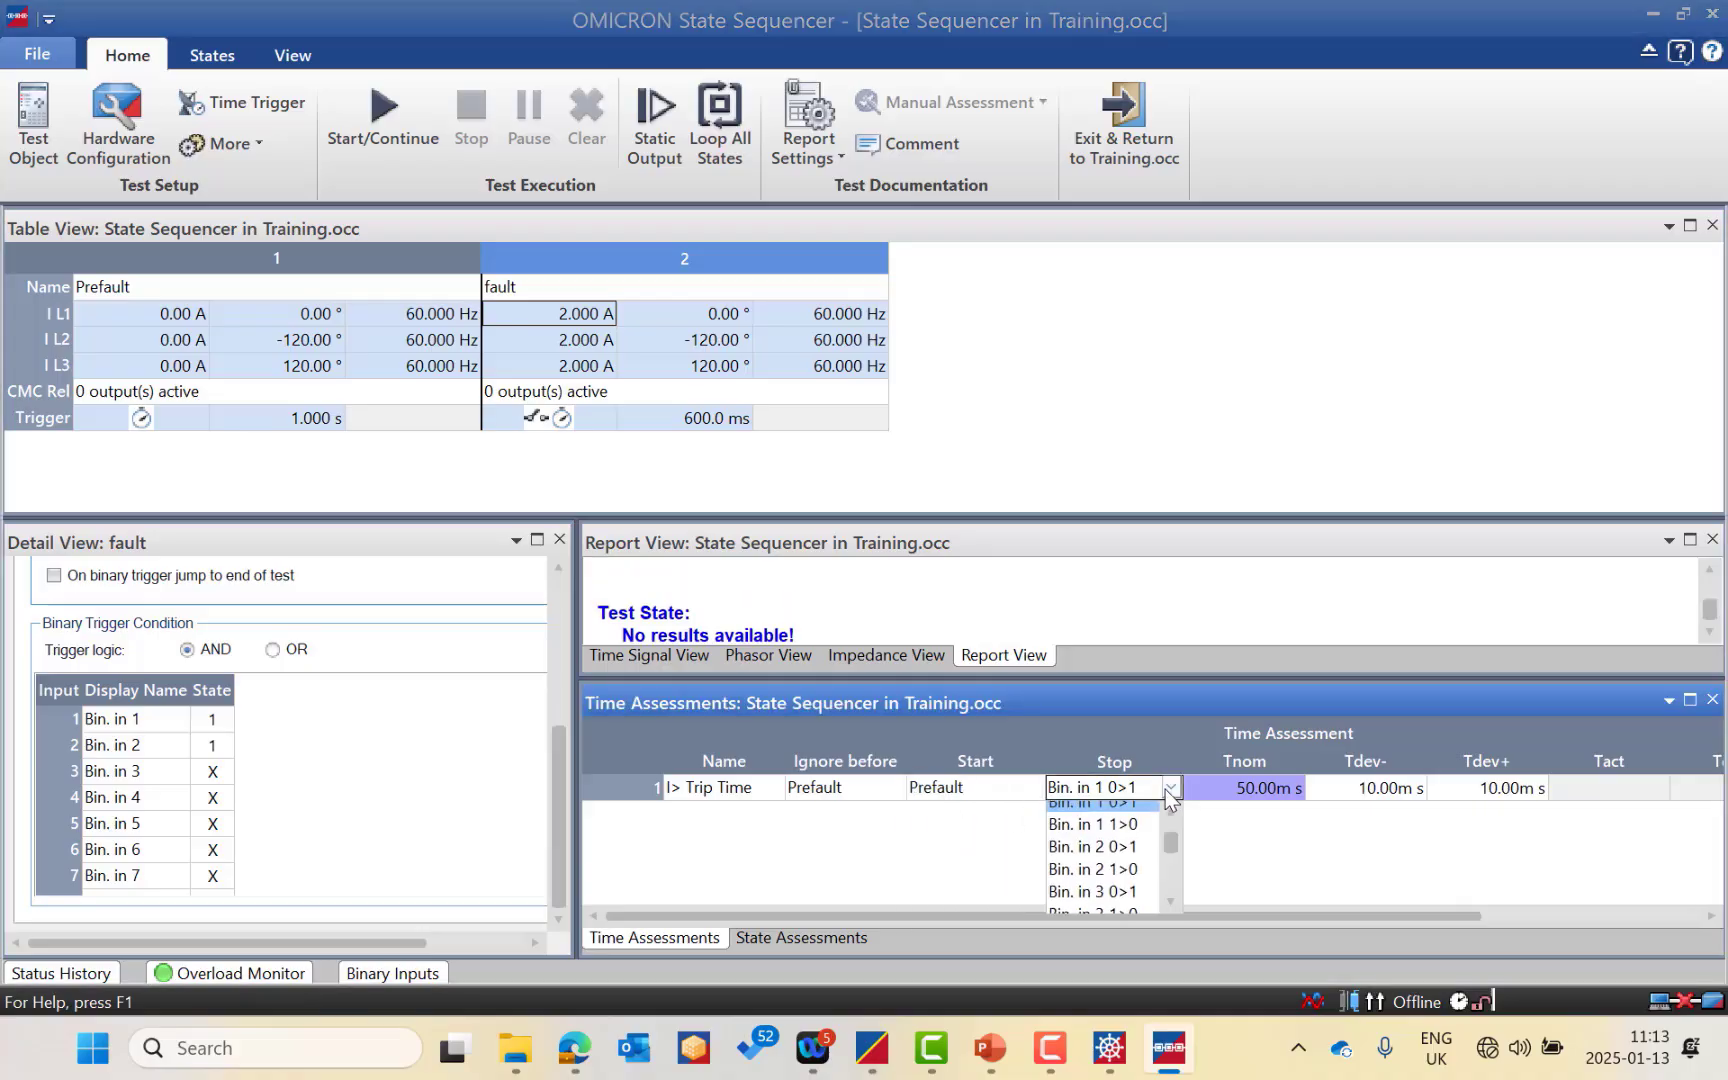
{"action": "left_click_drag", "start_coordinate": [1176, 849], "coordinate": [1174, 824]}
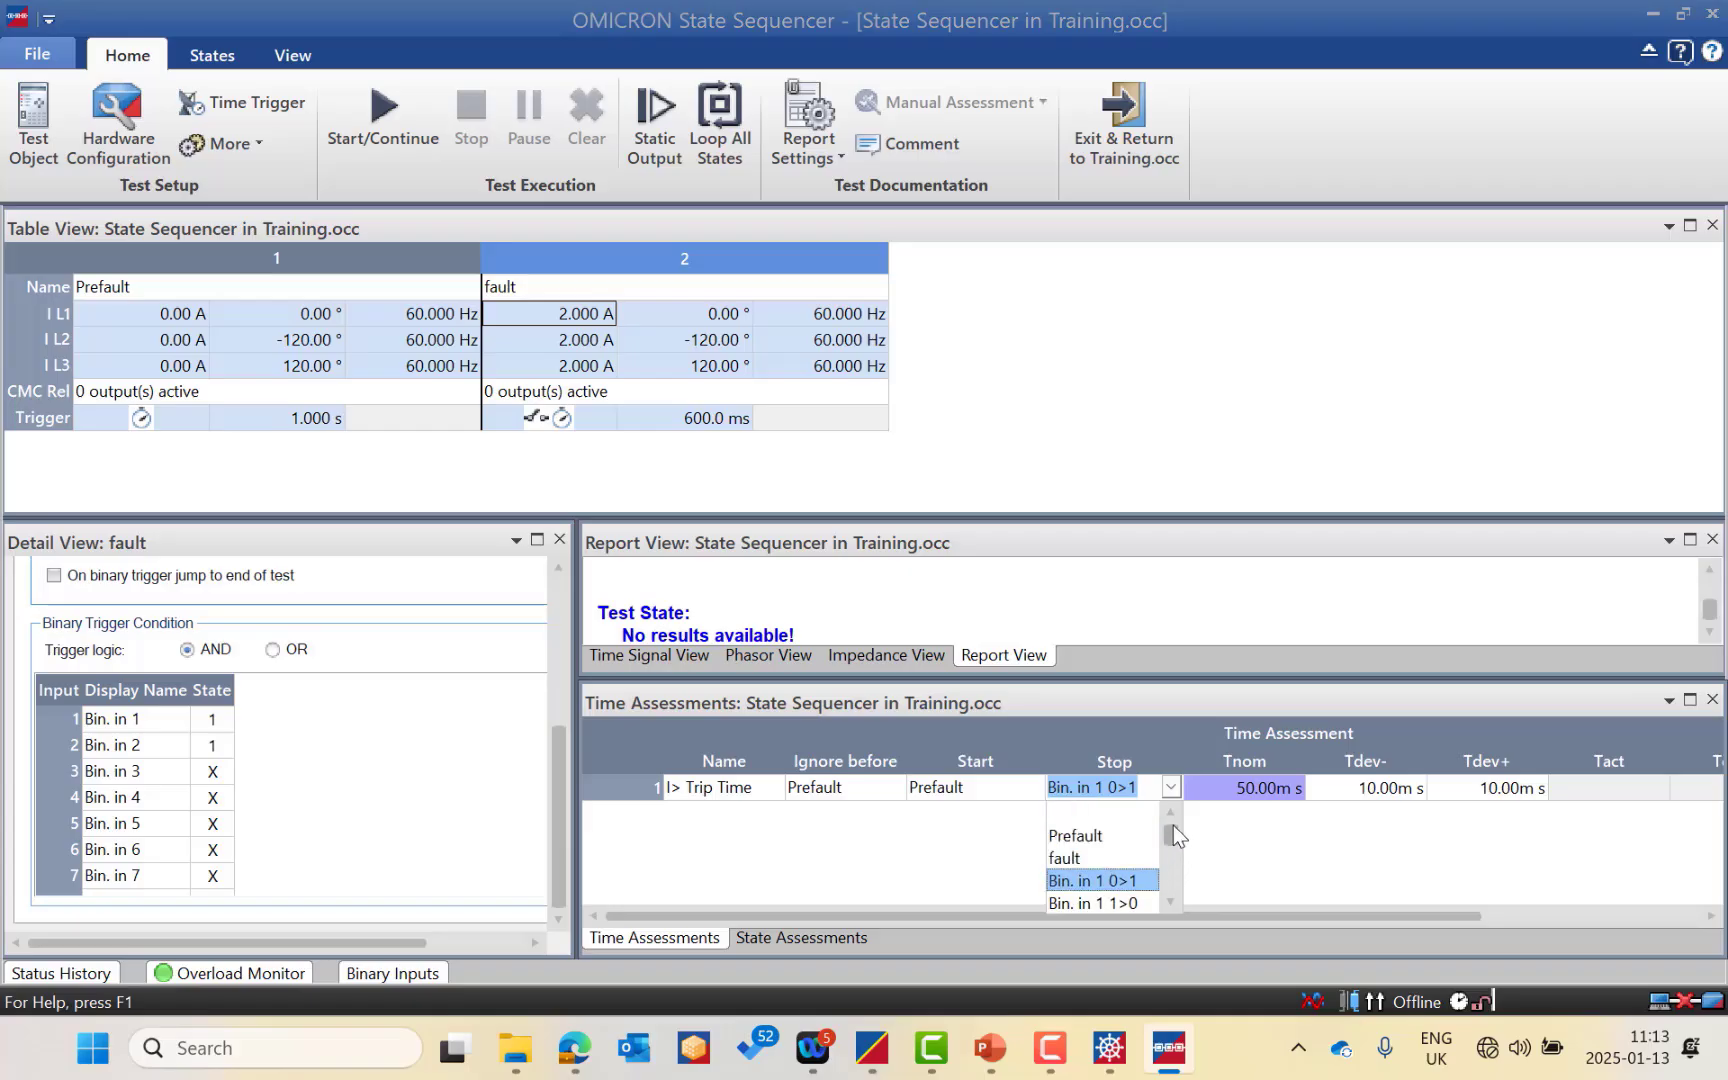
{"action": "left_click", "coordinate": [1076, 858]}
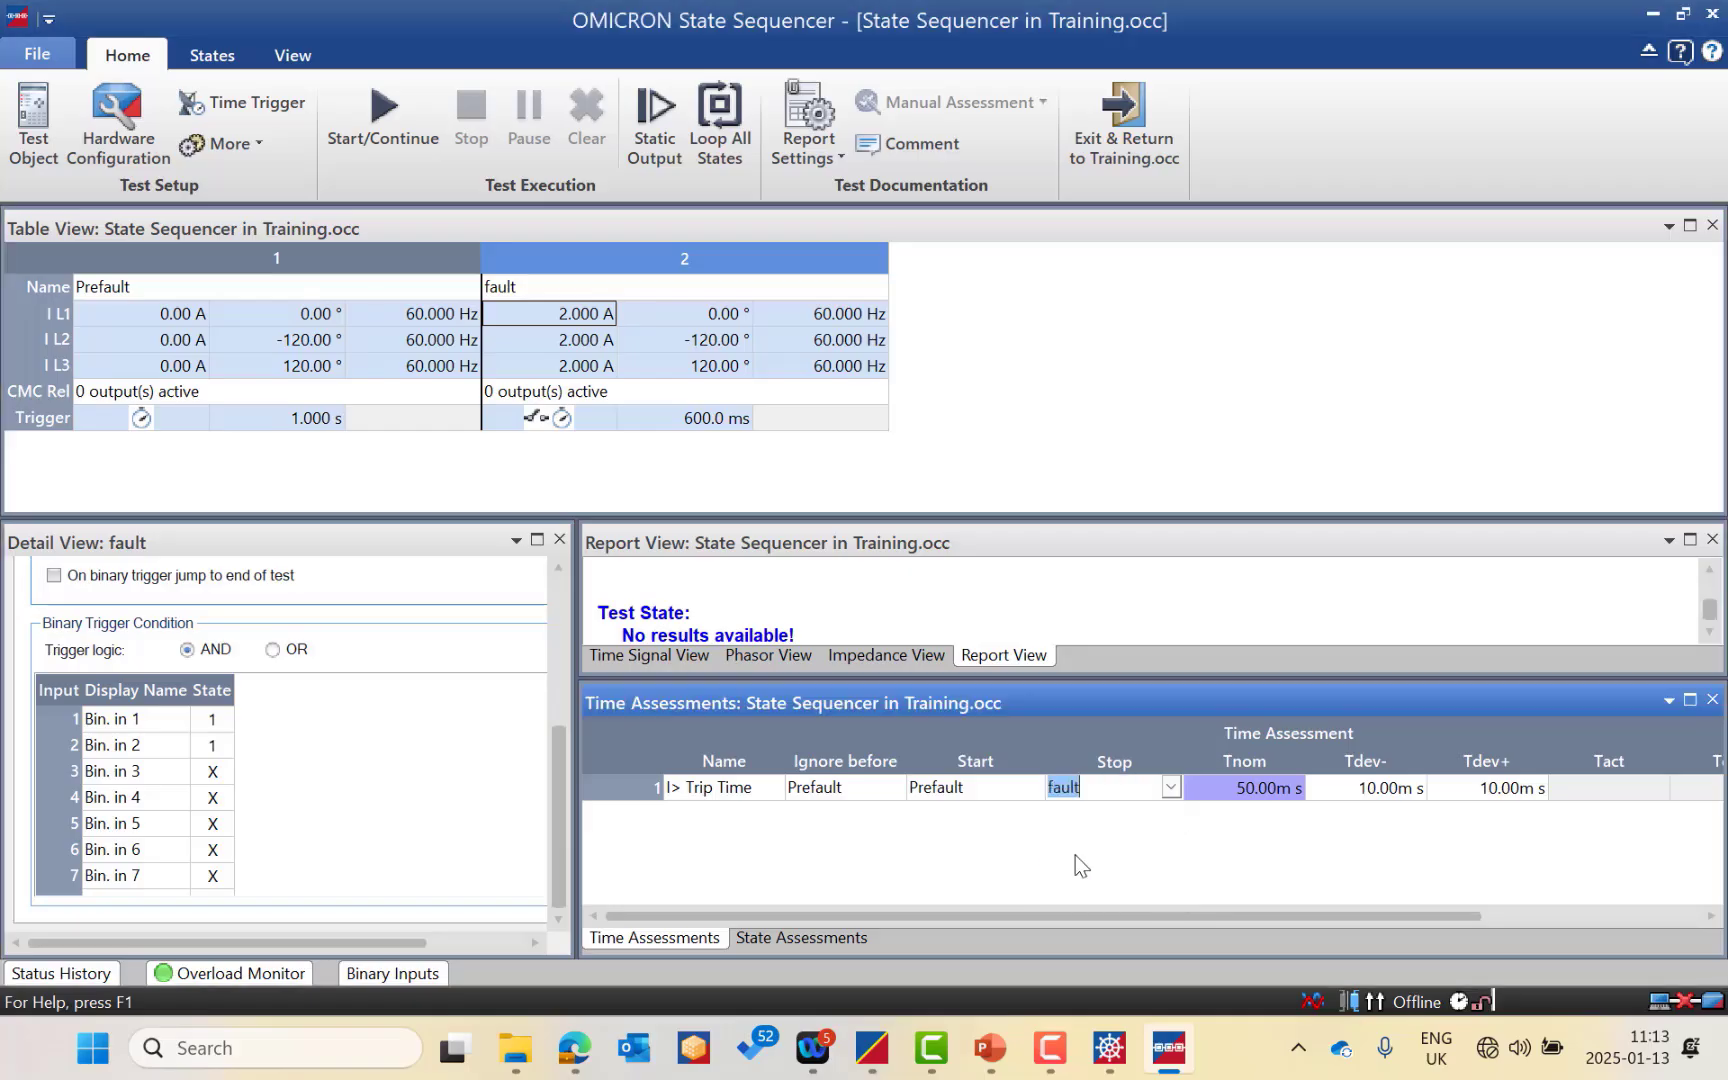
Remove the XRIO link from the nominal time Tnom of the I> Trip Time assessment.
{"action": "right_click", "coordinate": [1276, 791]}
{"action": "left_click", "coordinate": [1349, 846]}
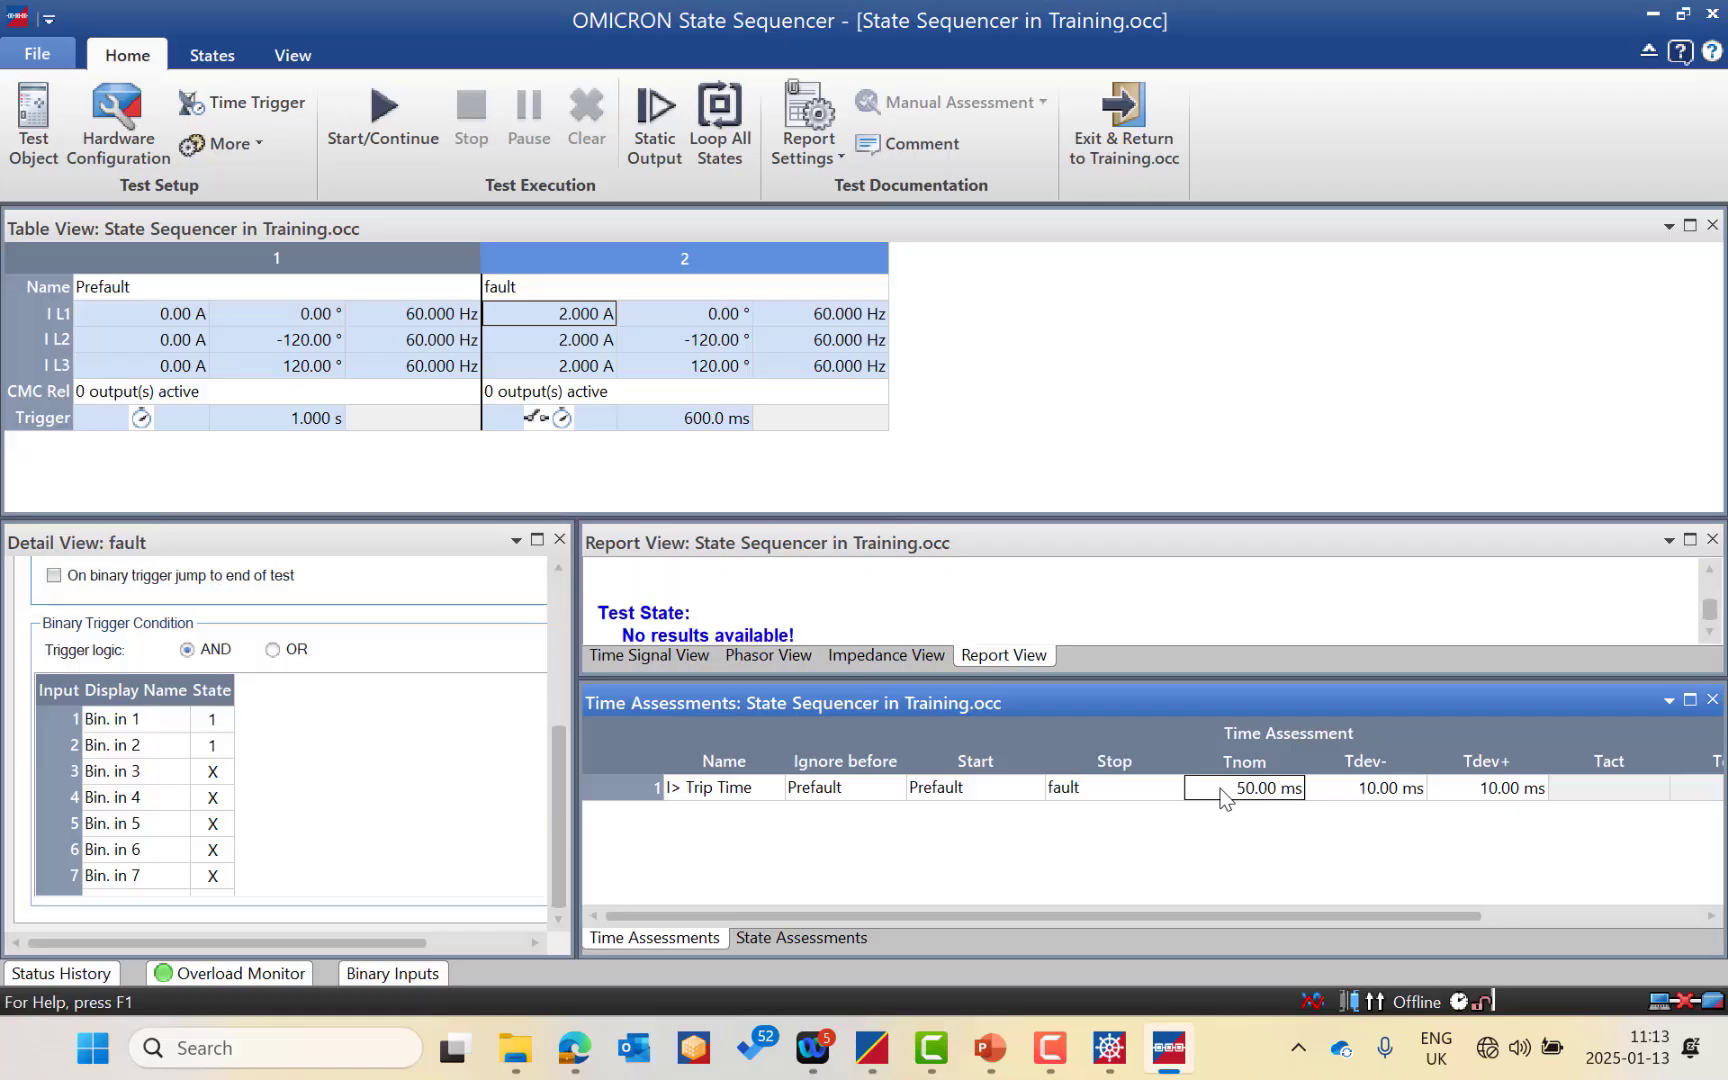
{"action": "left_click", "coordinate": [1238, 787]}
Examine the test sequence in the enlarged Time Signal, Phasor, Impedance and Report views.
{"action": "left_click", "coordinate": [1689, 545]}
{"action": "left_click", "coordinate": [1689, 545]}
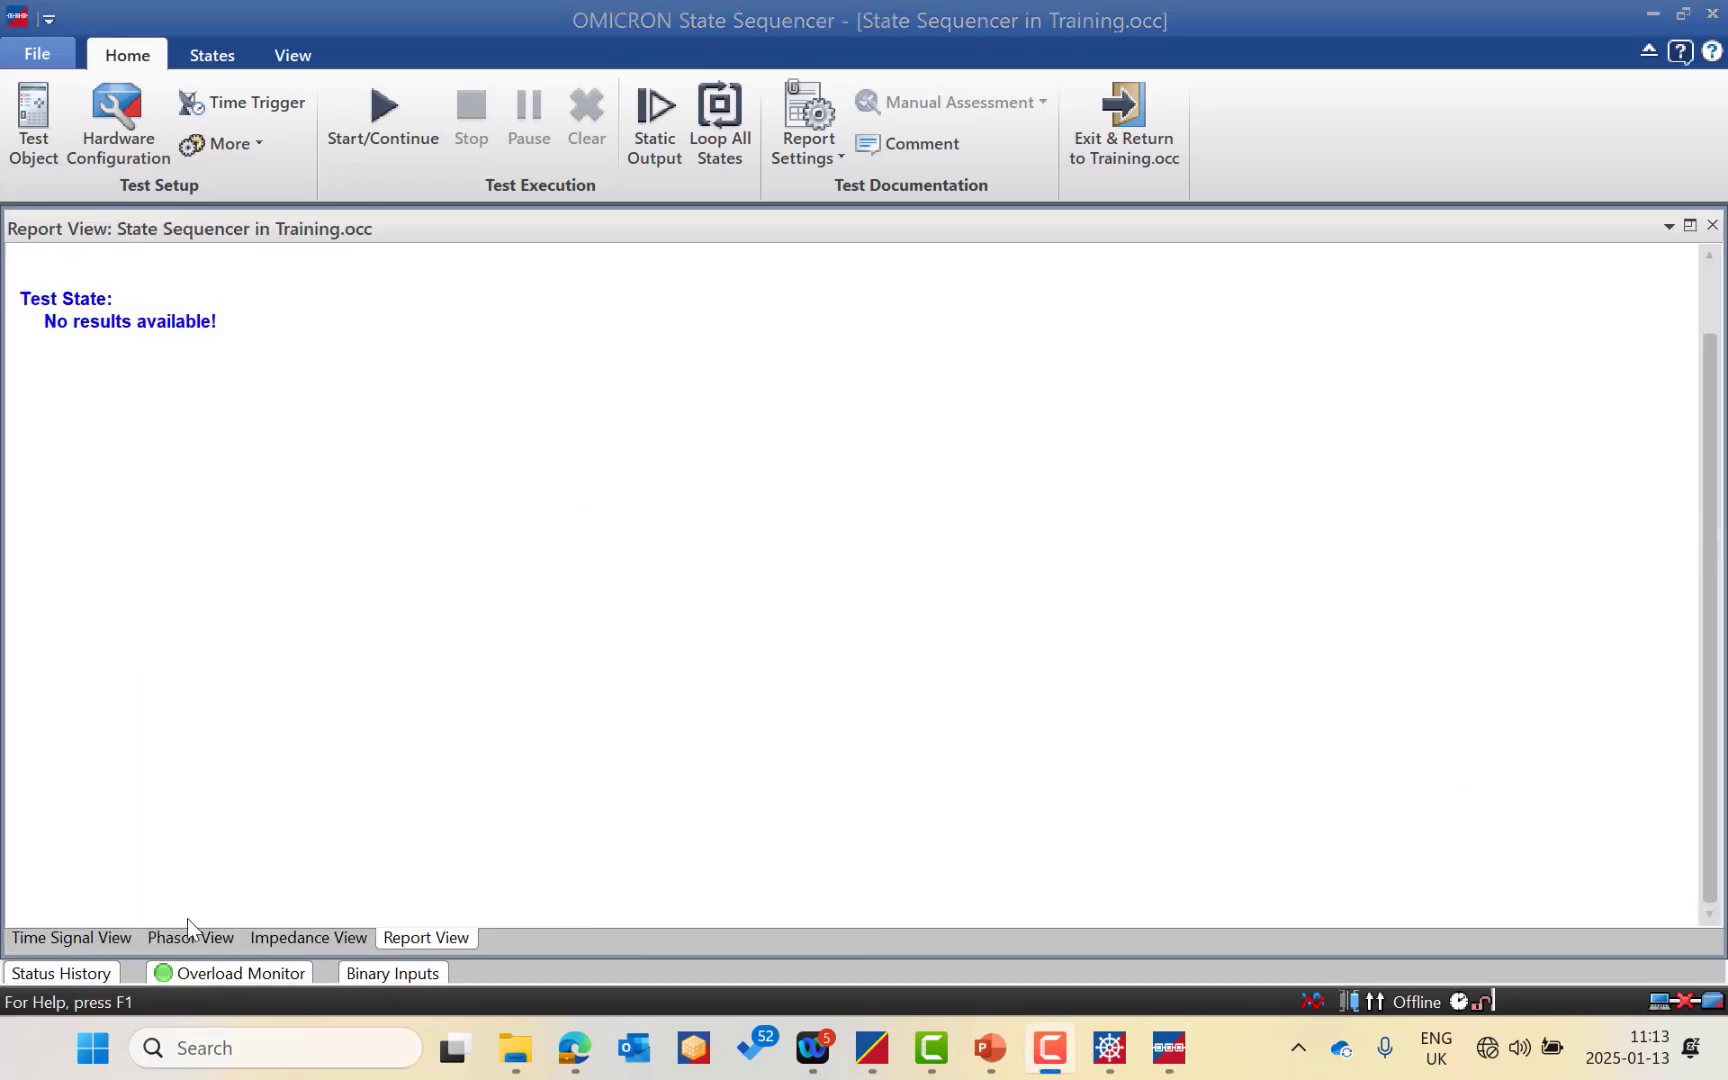
{"action": "left_click", "coordinate": [86, 938]}
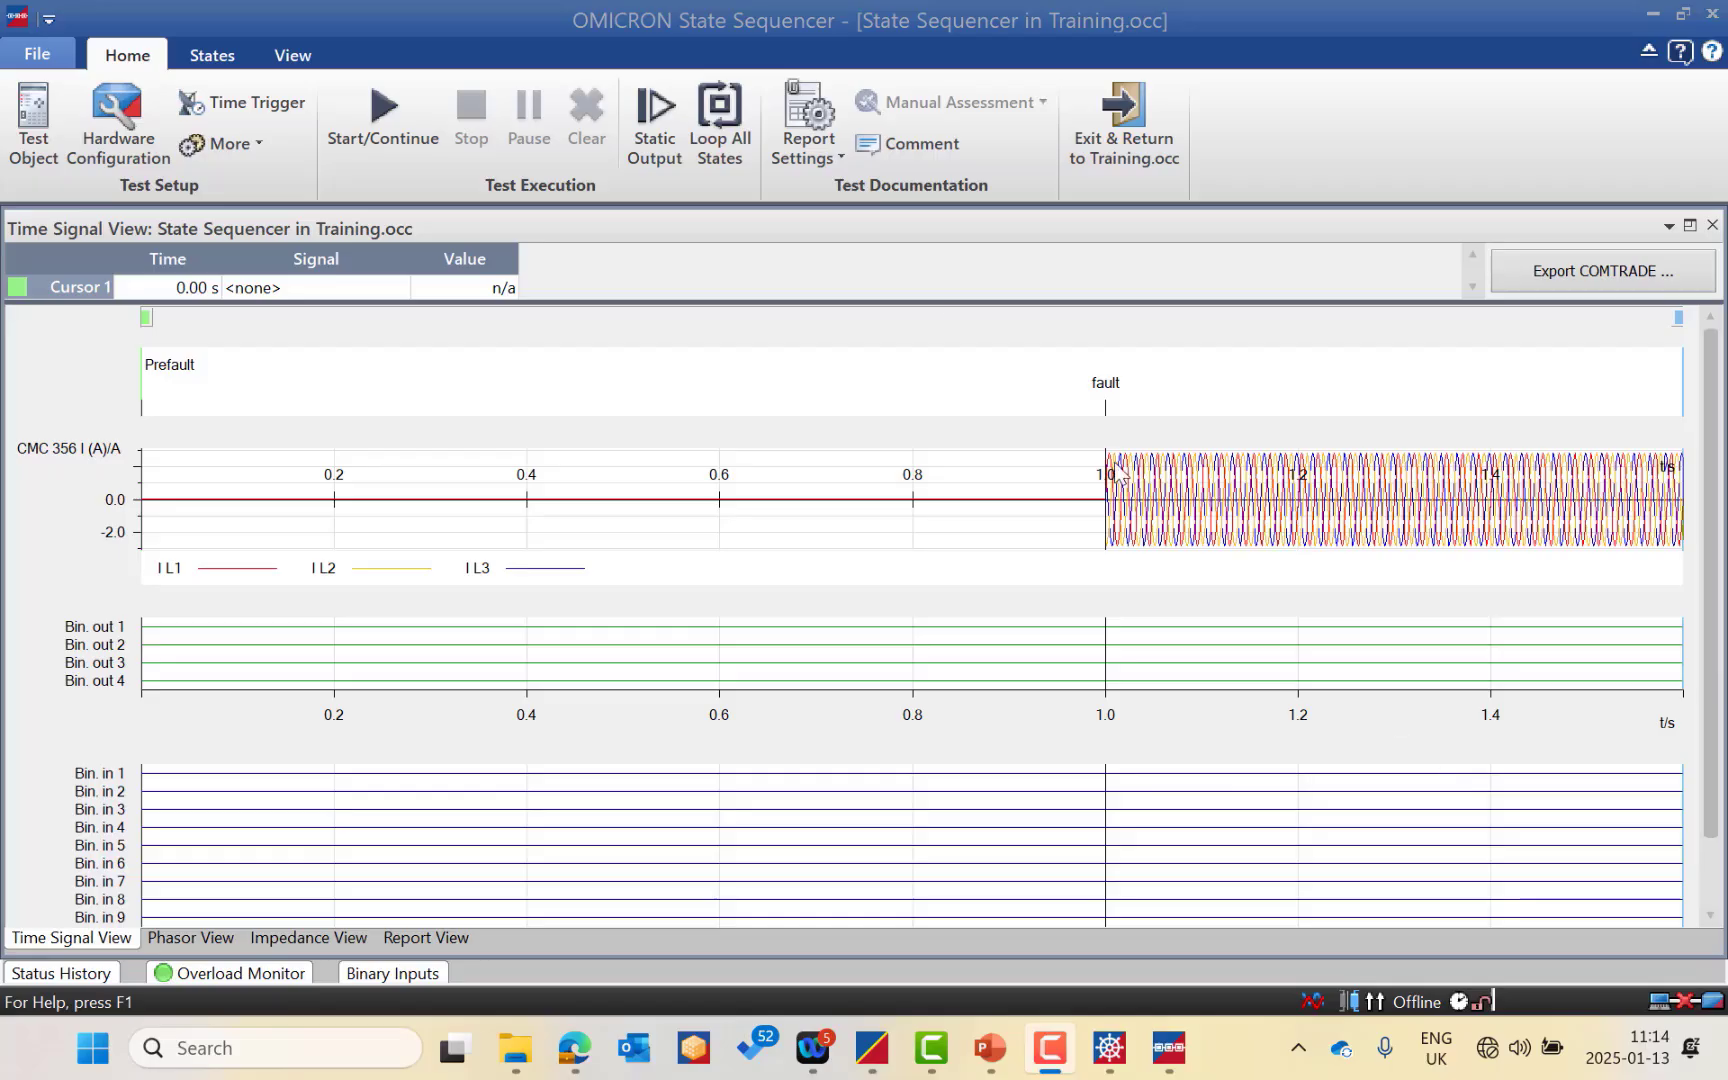
{"action": "left_click", "coordinate": [177, 940]}
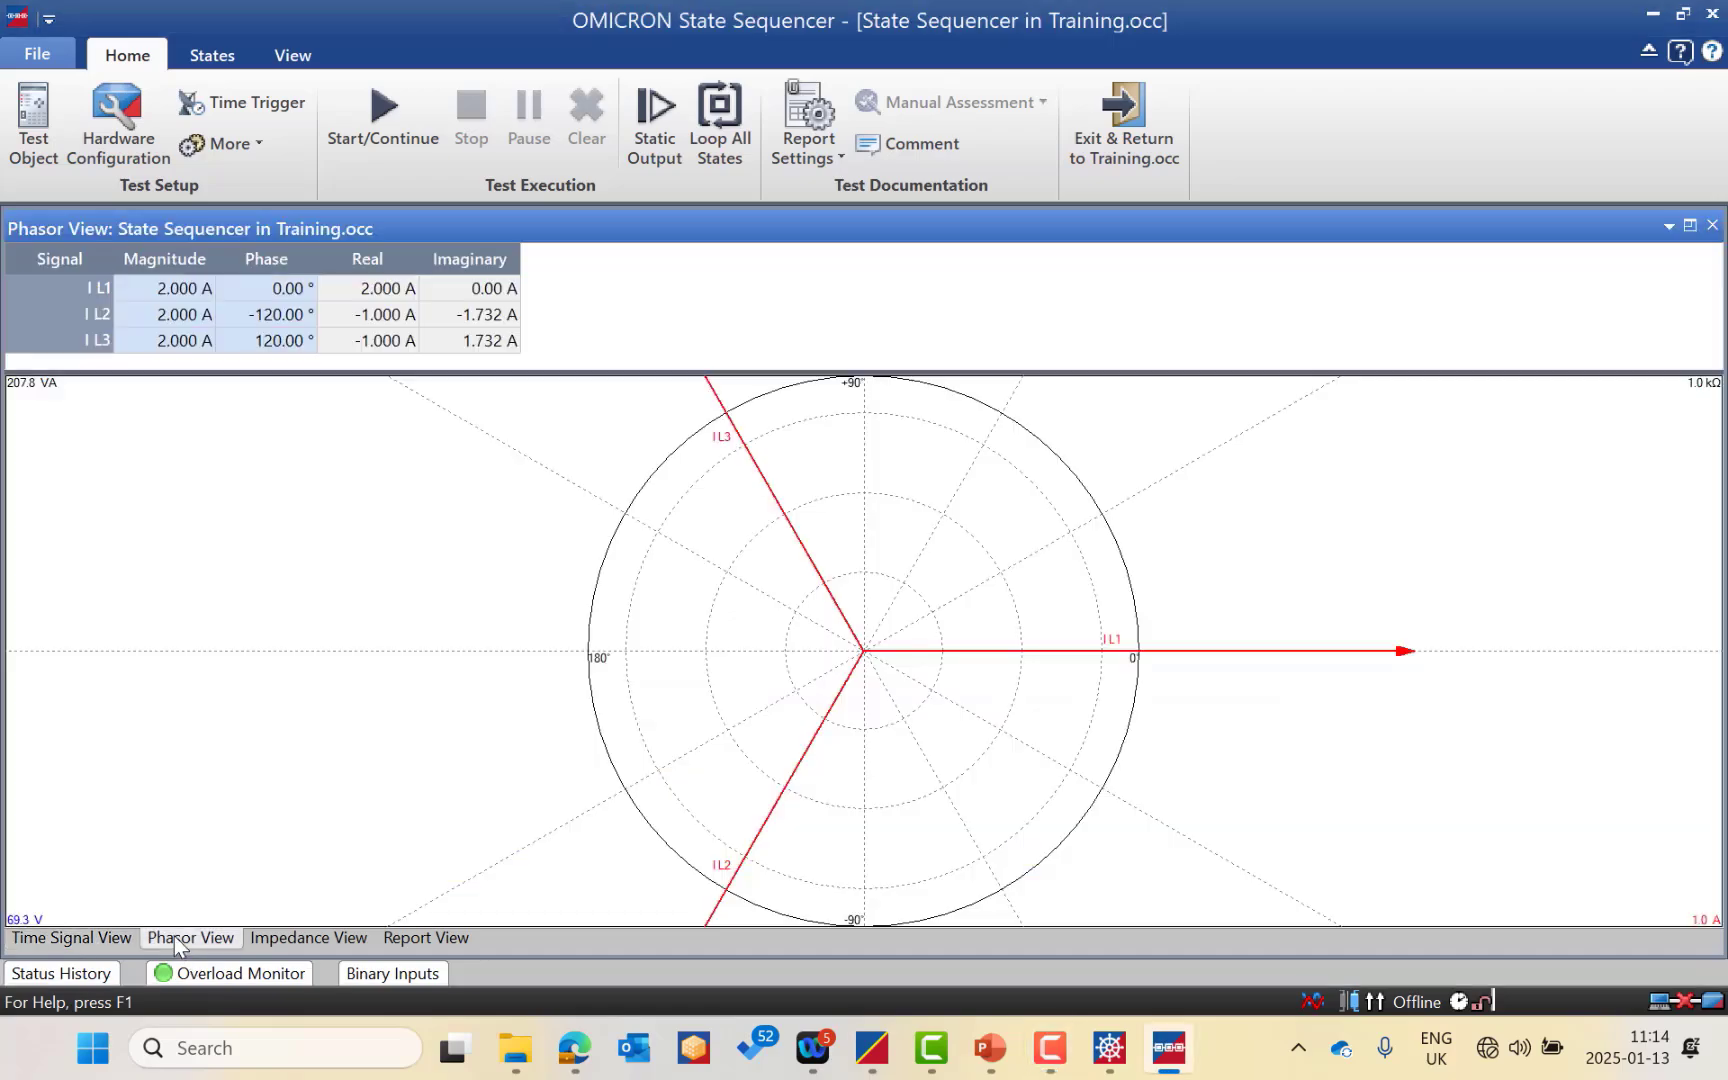
{"action": "left_click", "coordinate": [290, 940]}
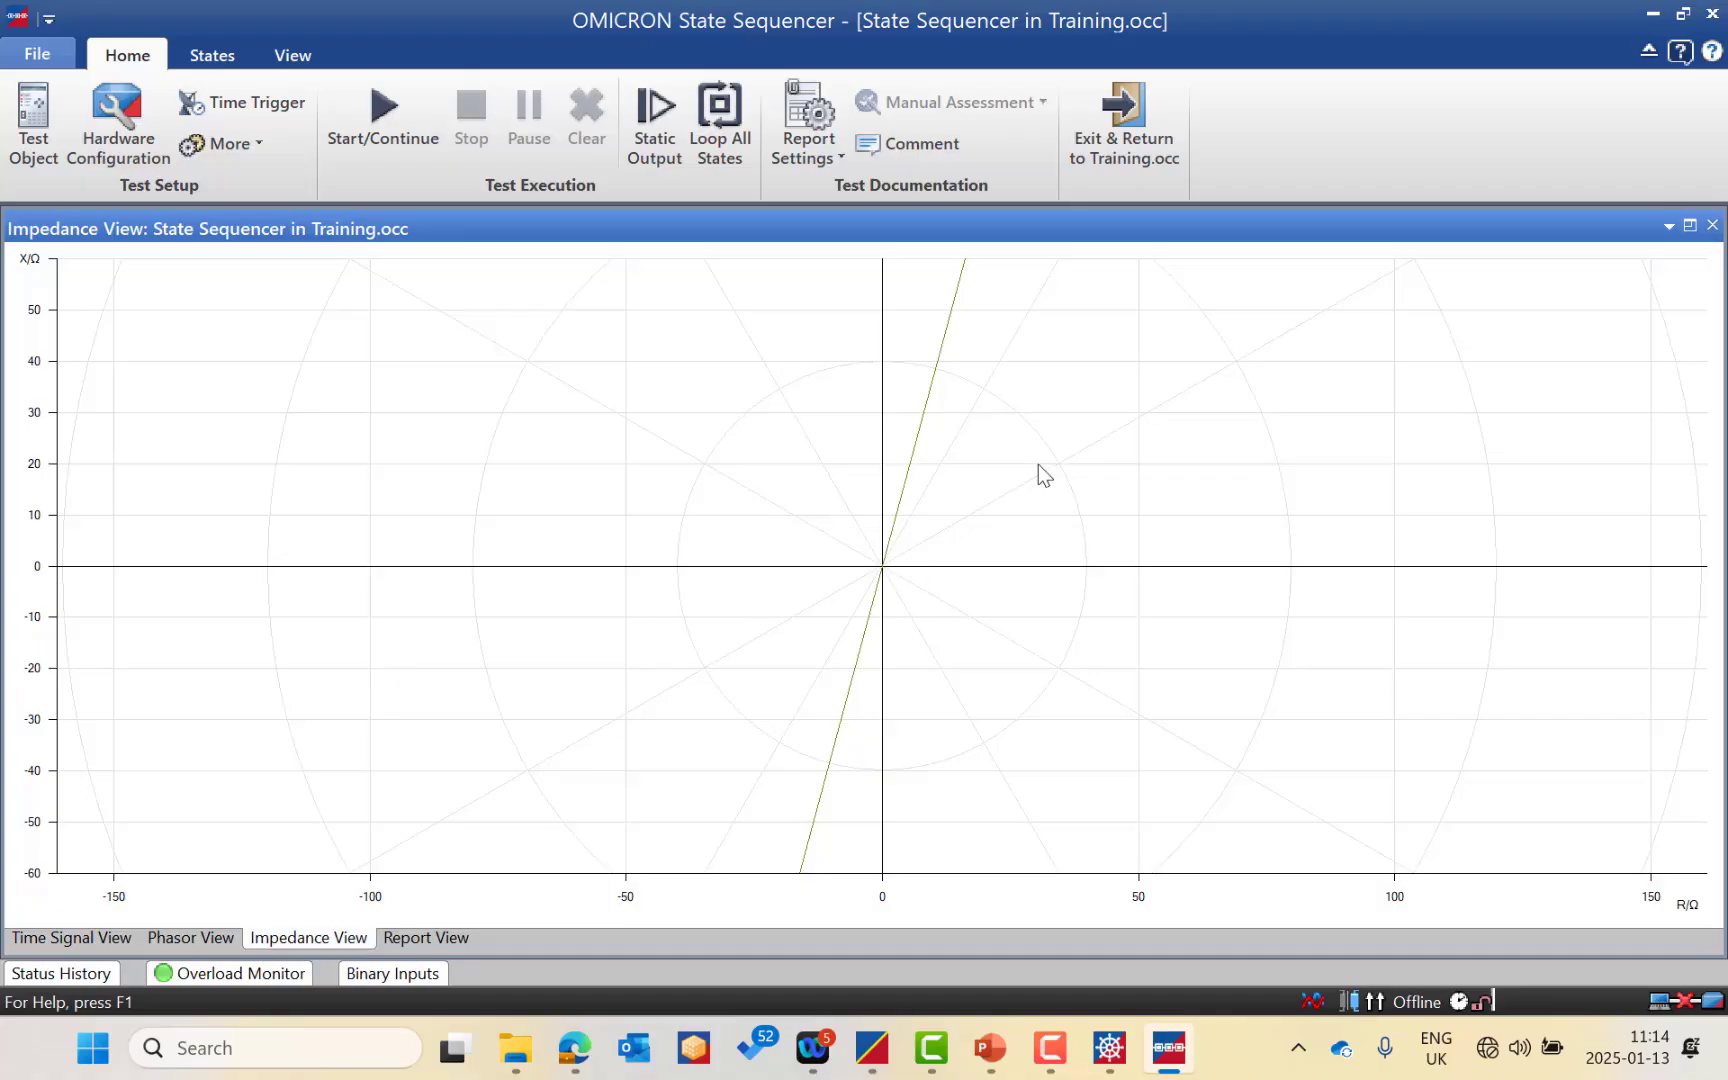
{"action": "left_click", "coordinate": [433, 937]}
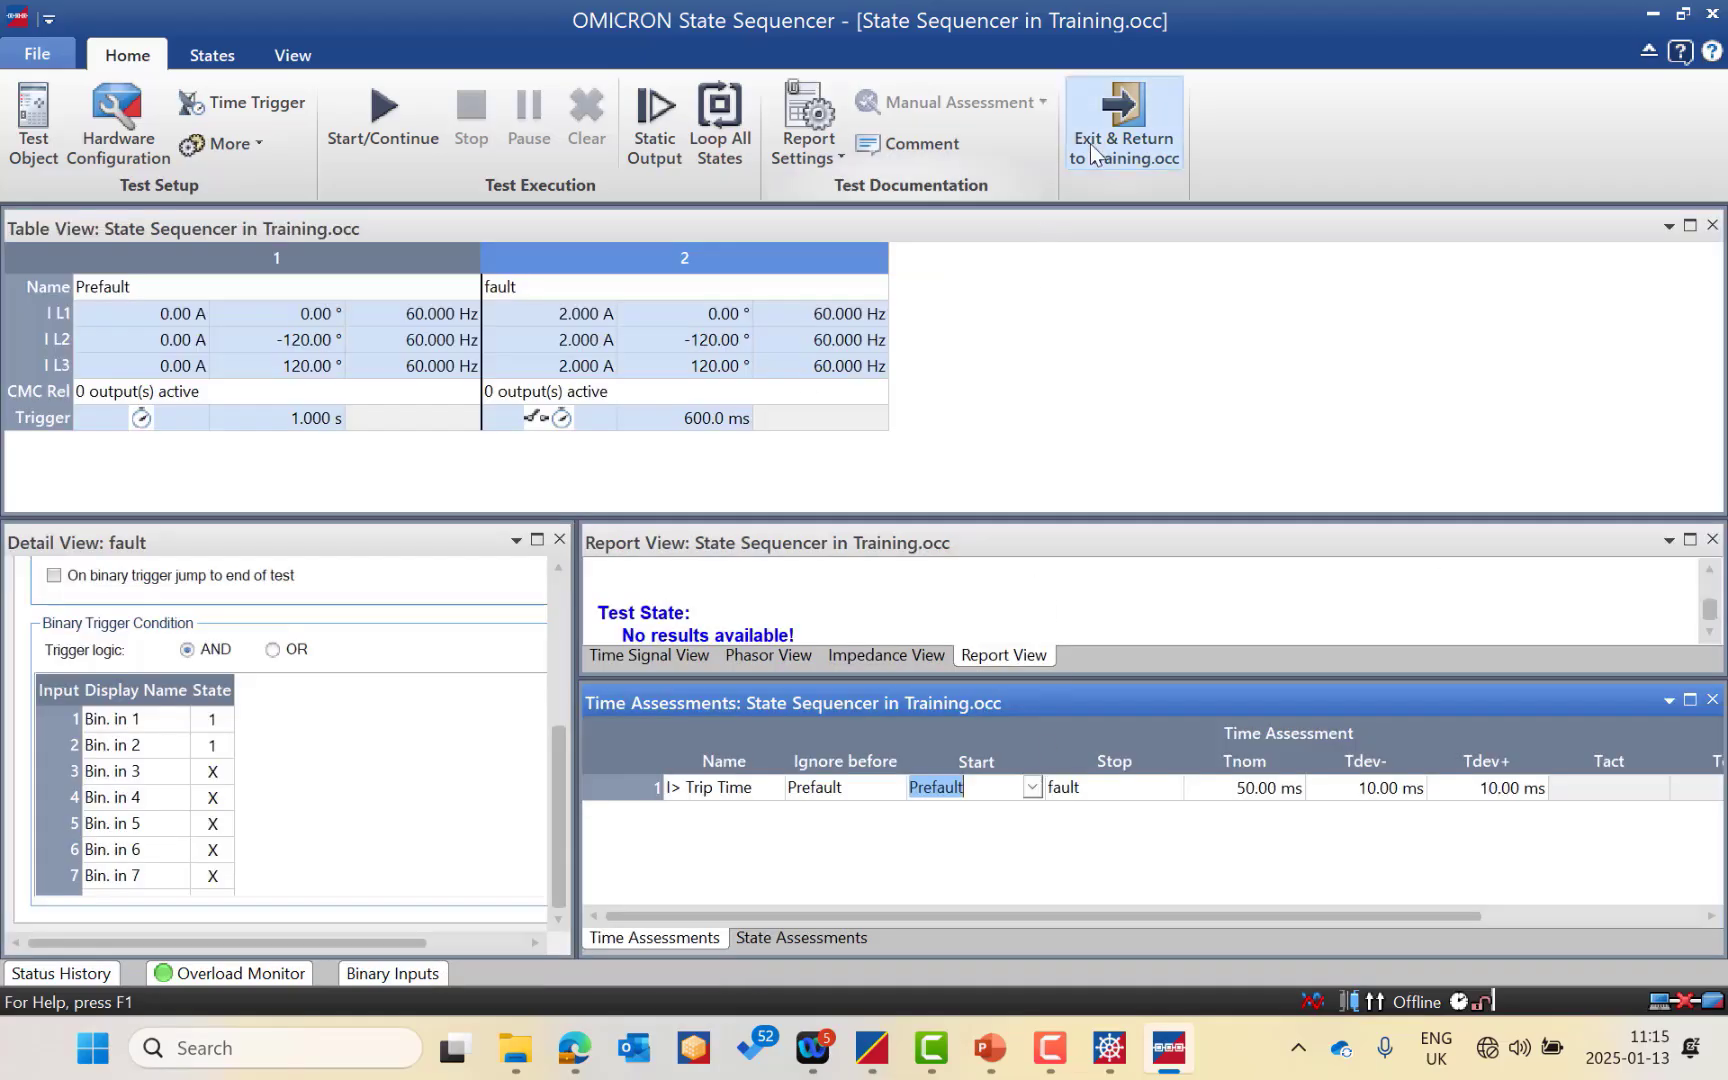
Exit State Sequencer back to Training.occ in OMICRON Control Center and show the Wiring check report.
{"action": "left_click", "coordinate": [1108, 118]}
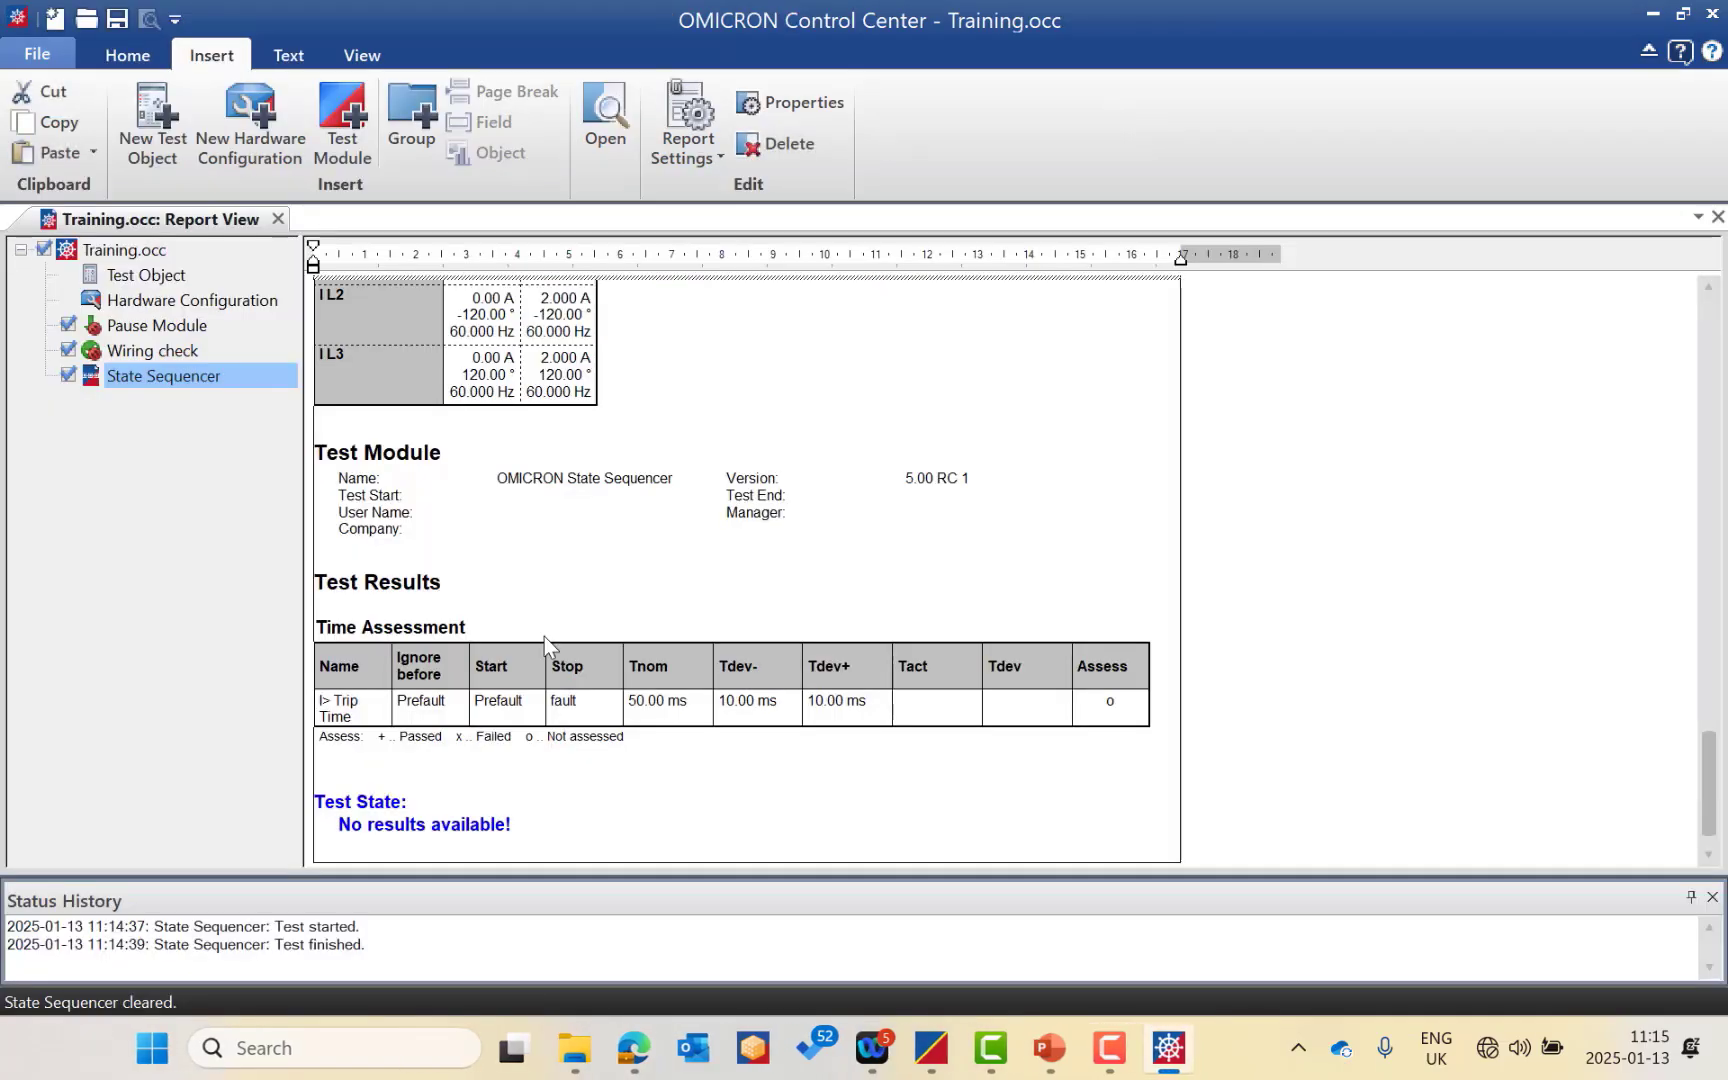
{"action": "left_click", "coordinate": [108, 350]}
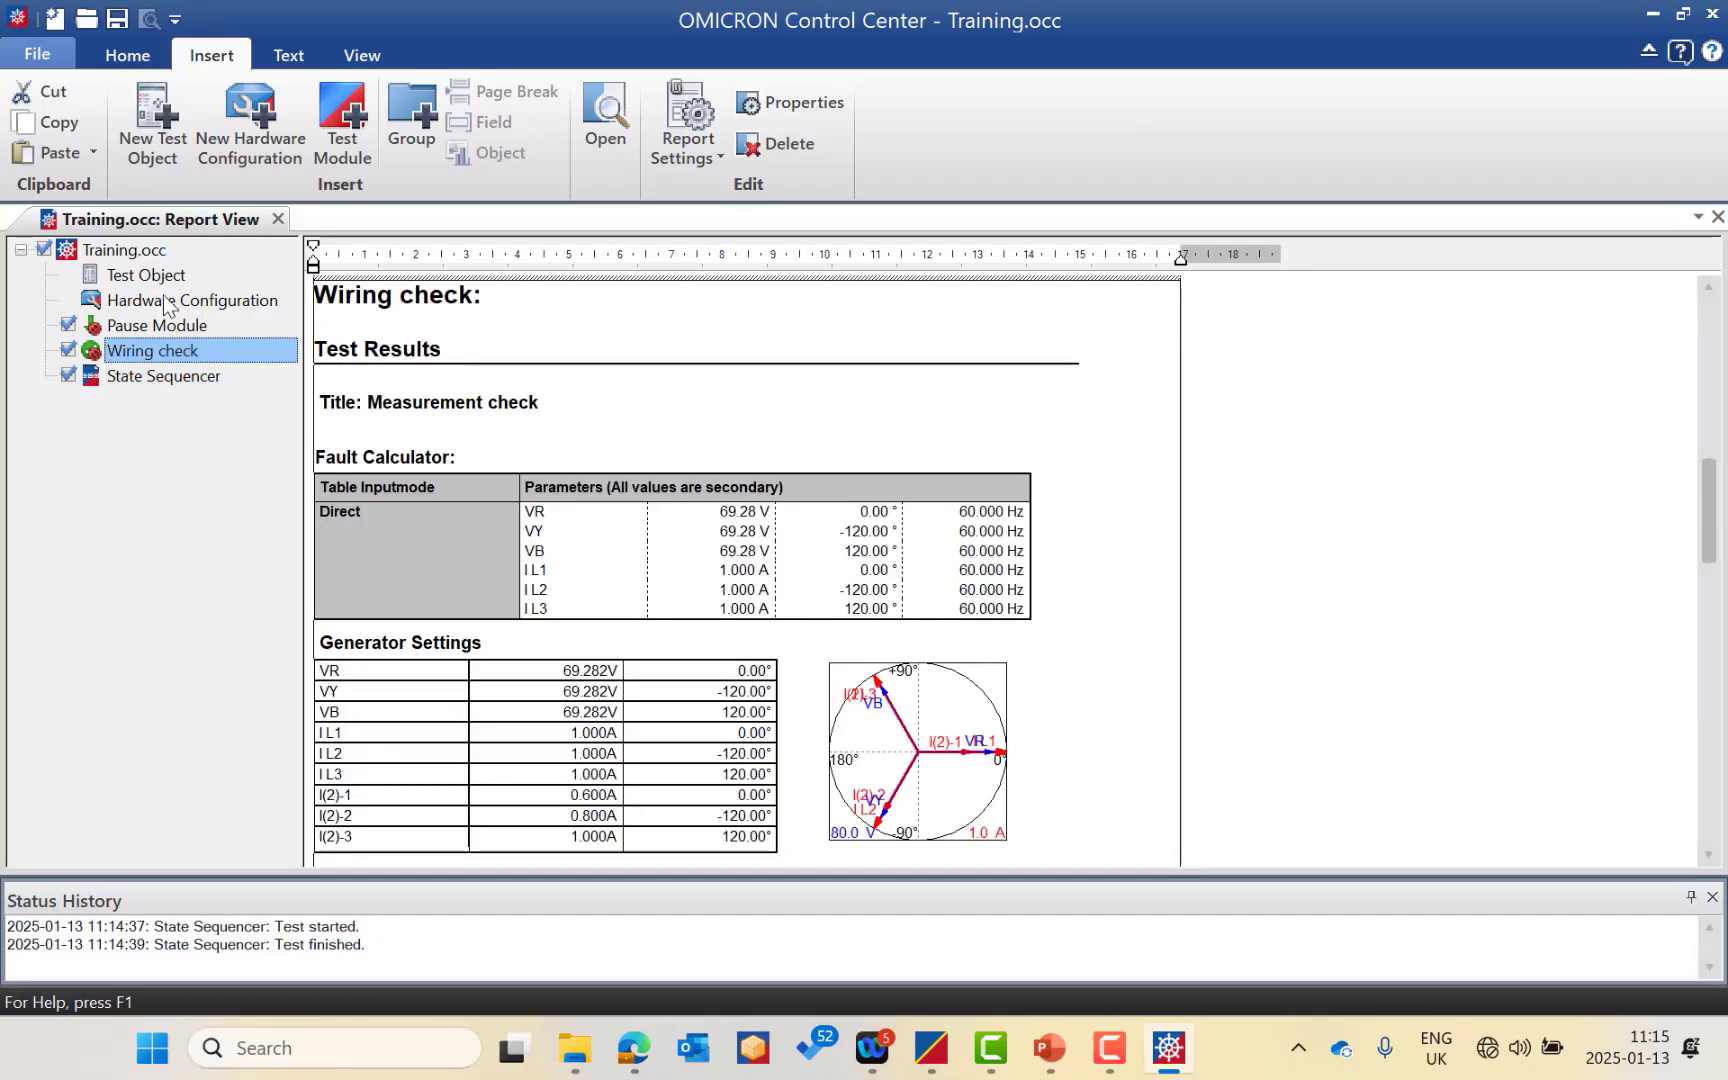
Open the 7SJ85 test object of the Siemens 7SJ85 V8.82 Feeder template and select its 7SJ85 custom device parameters.
{"action": "left_click", "coordinate": [1716, 14]}
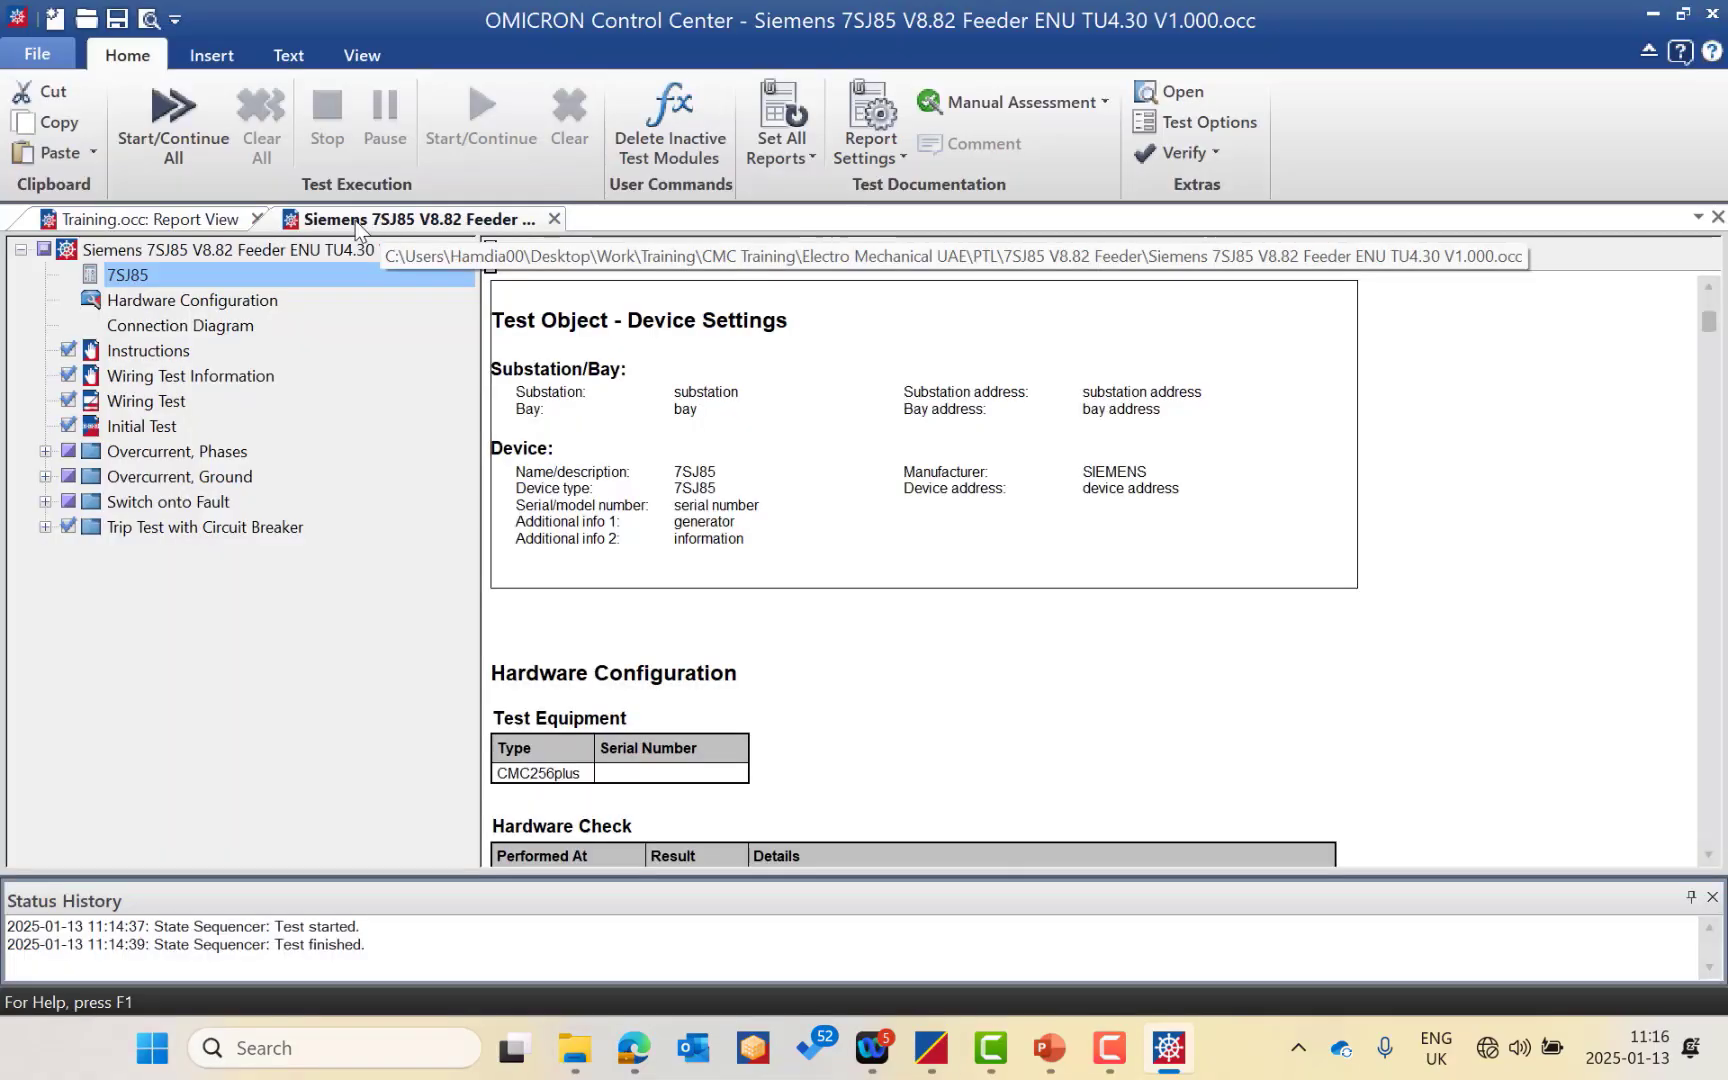
{"action": "double_click", "coordinate": [136, 278]}
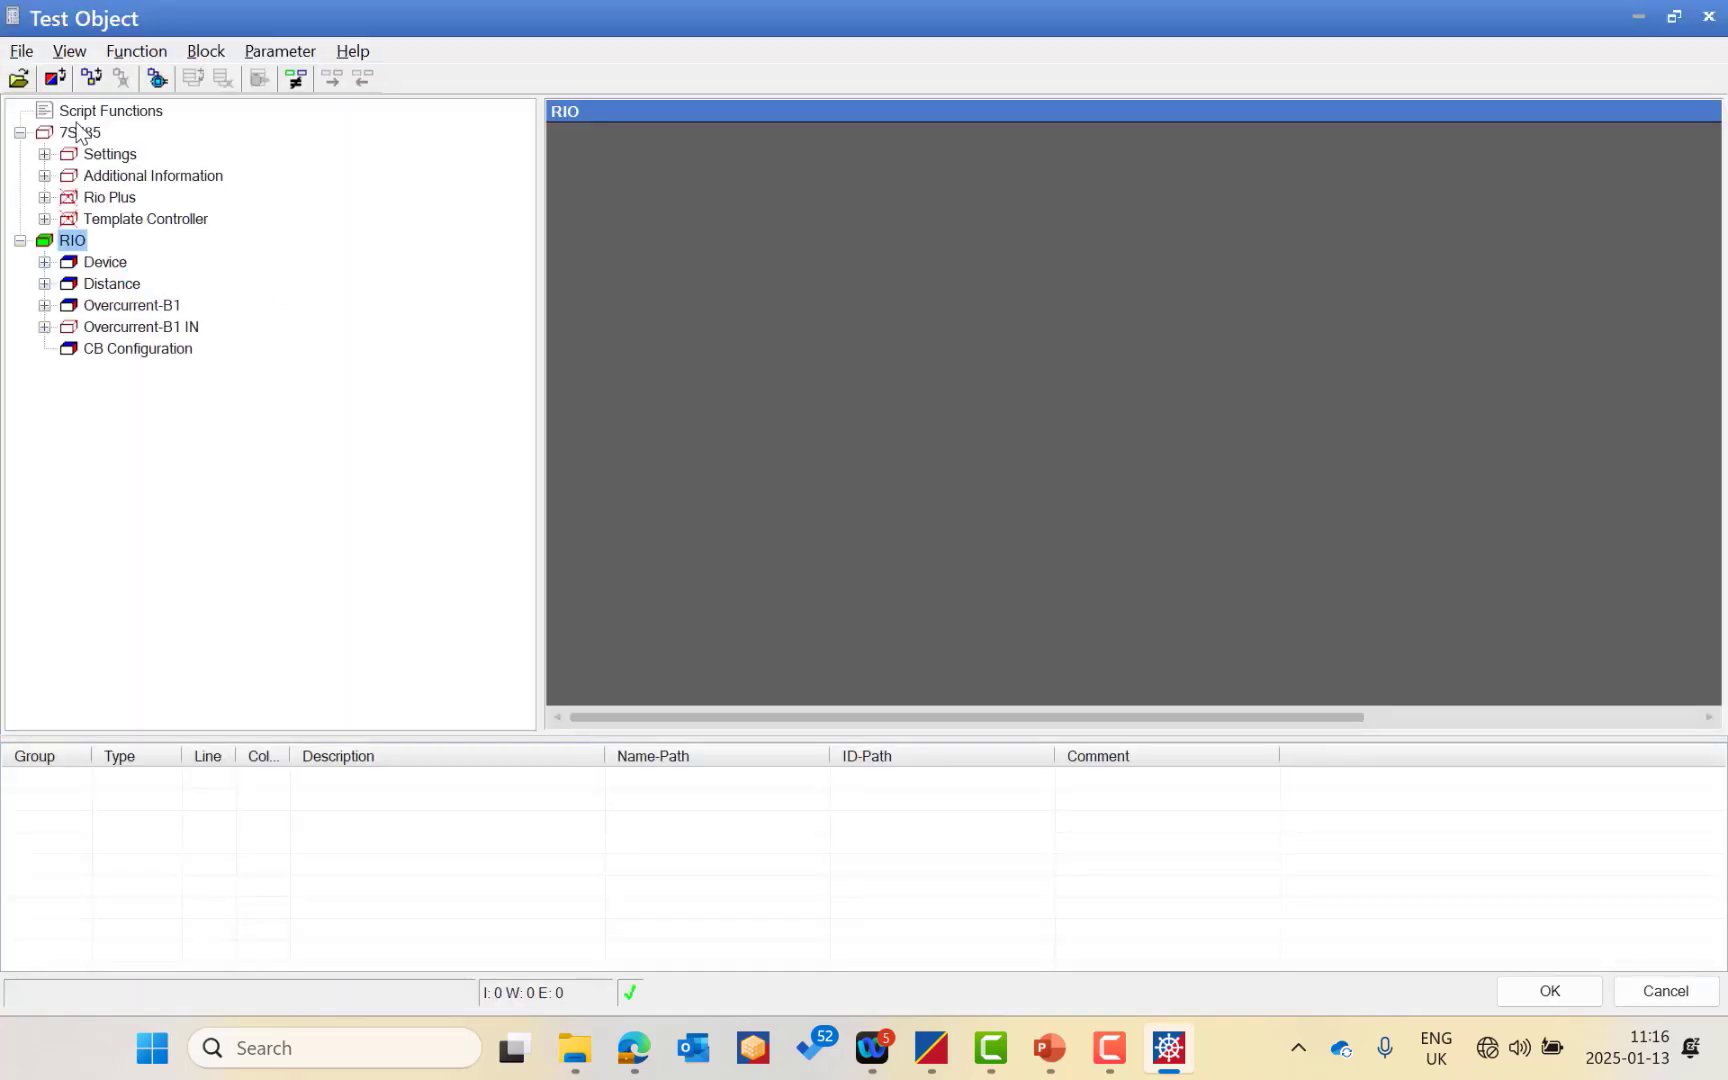
{"action": "left_click", "coordinate": [78, 132]}
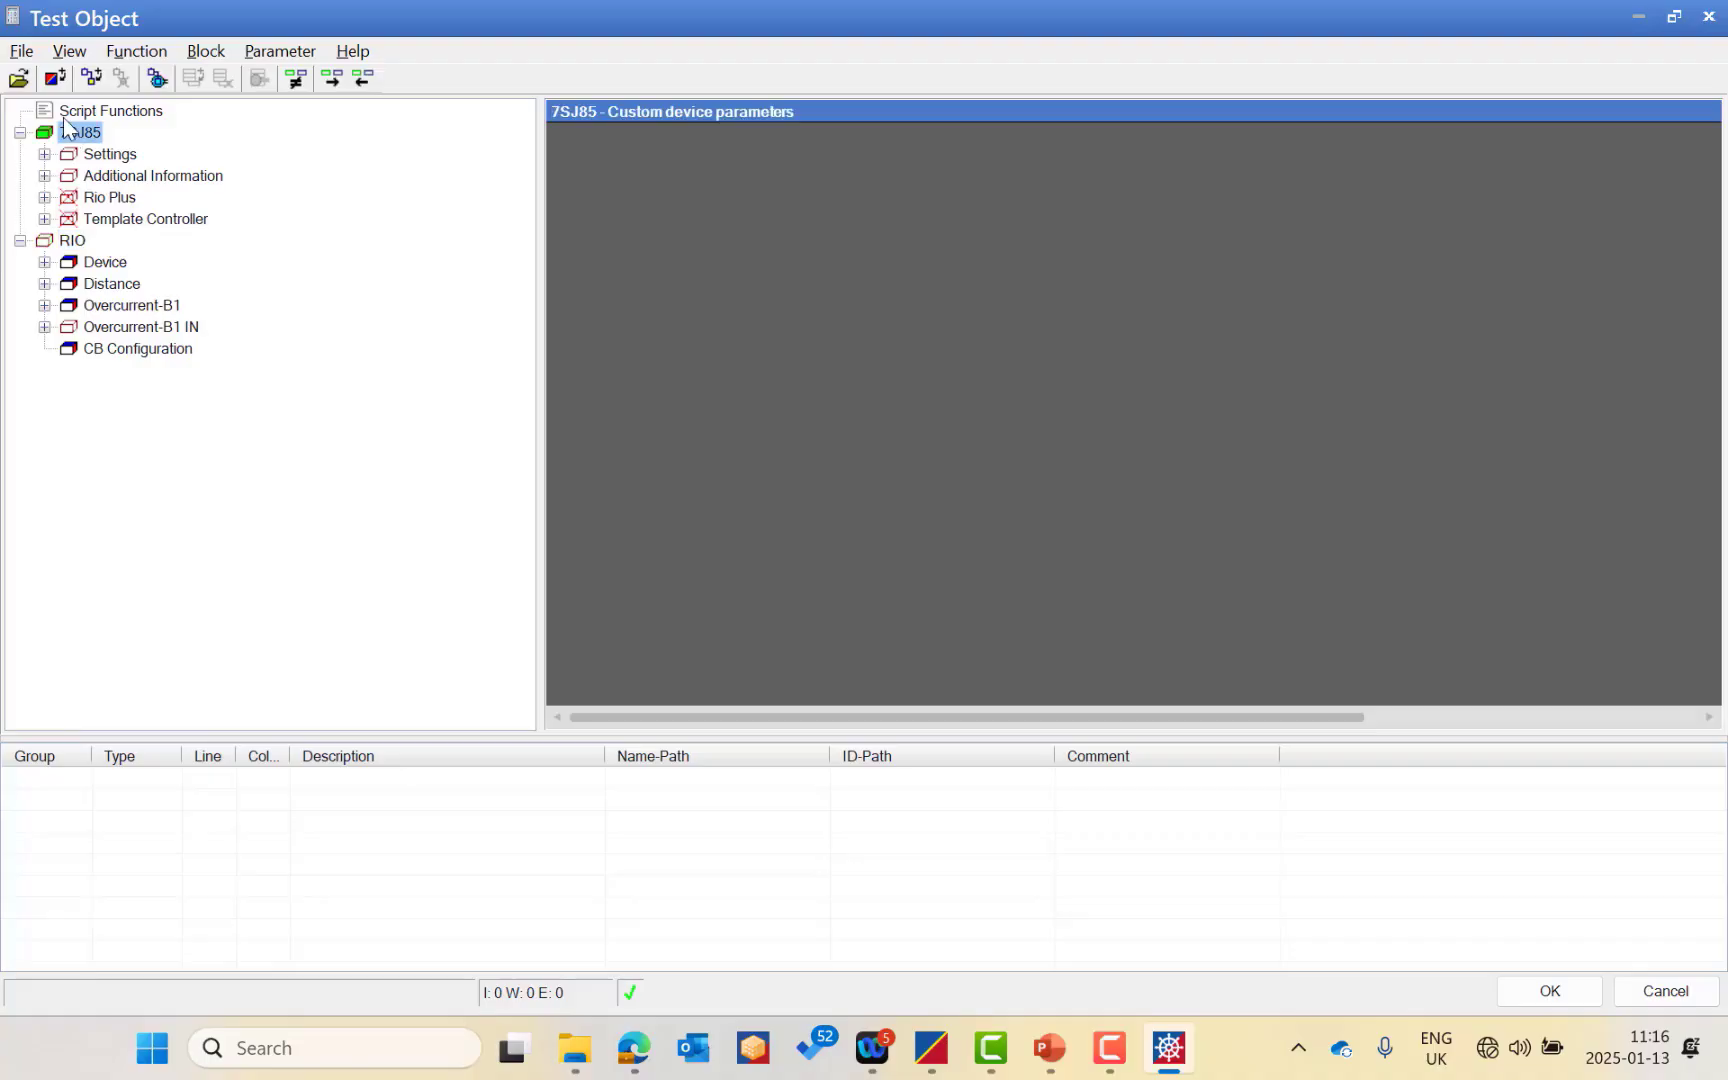
Start a relay settings import into the 7SJ85 test object using the Standard Filter for XRIO Files.
{"action": "left_click", "coordinate": [21, 55]}
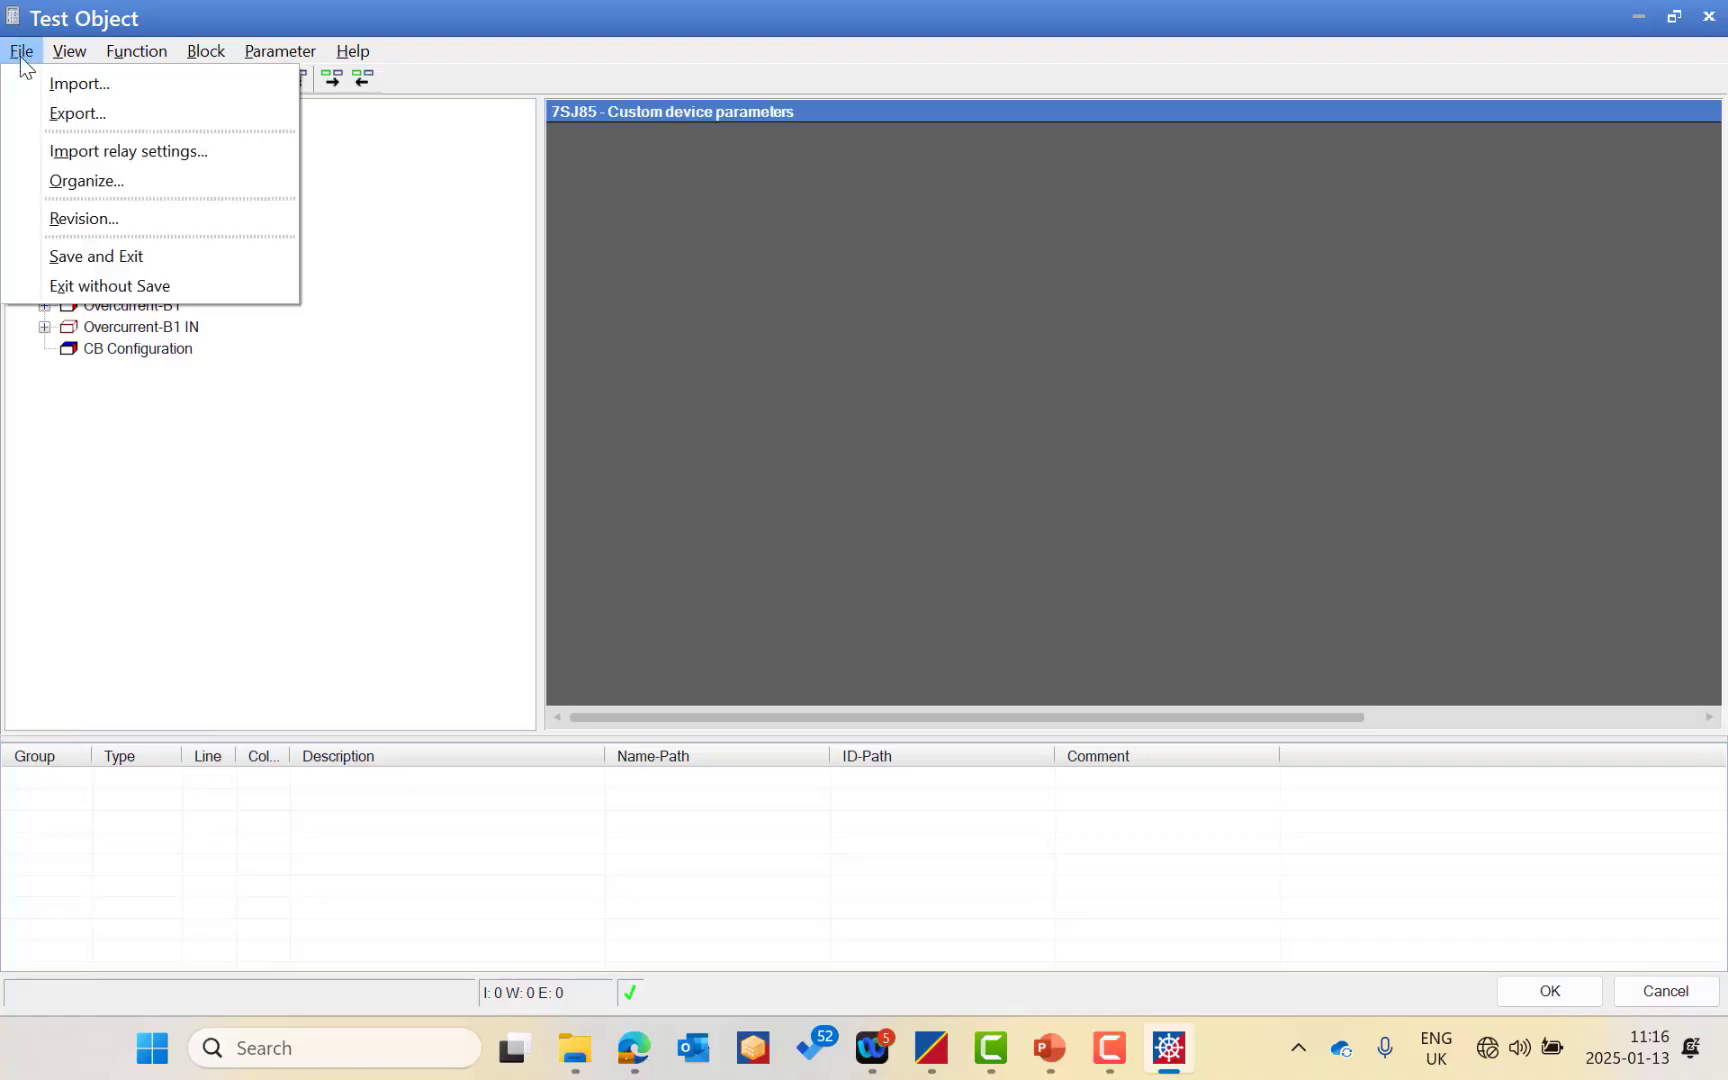
{"action": "left_click", "coordinate": [100, 153]}
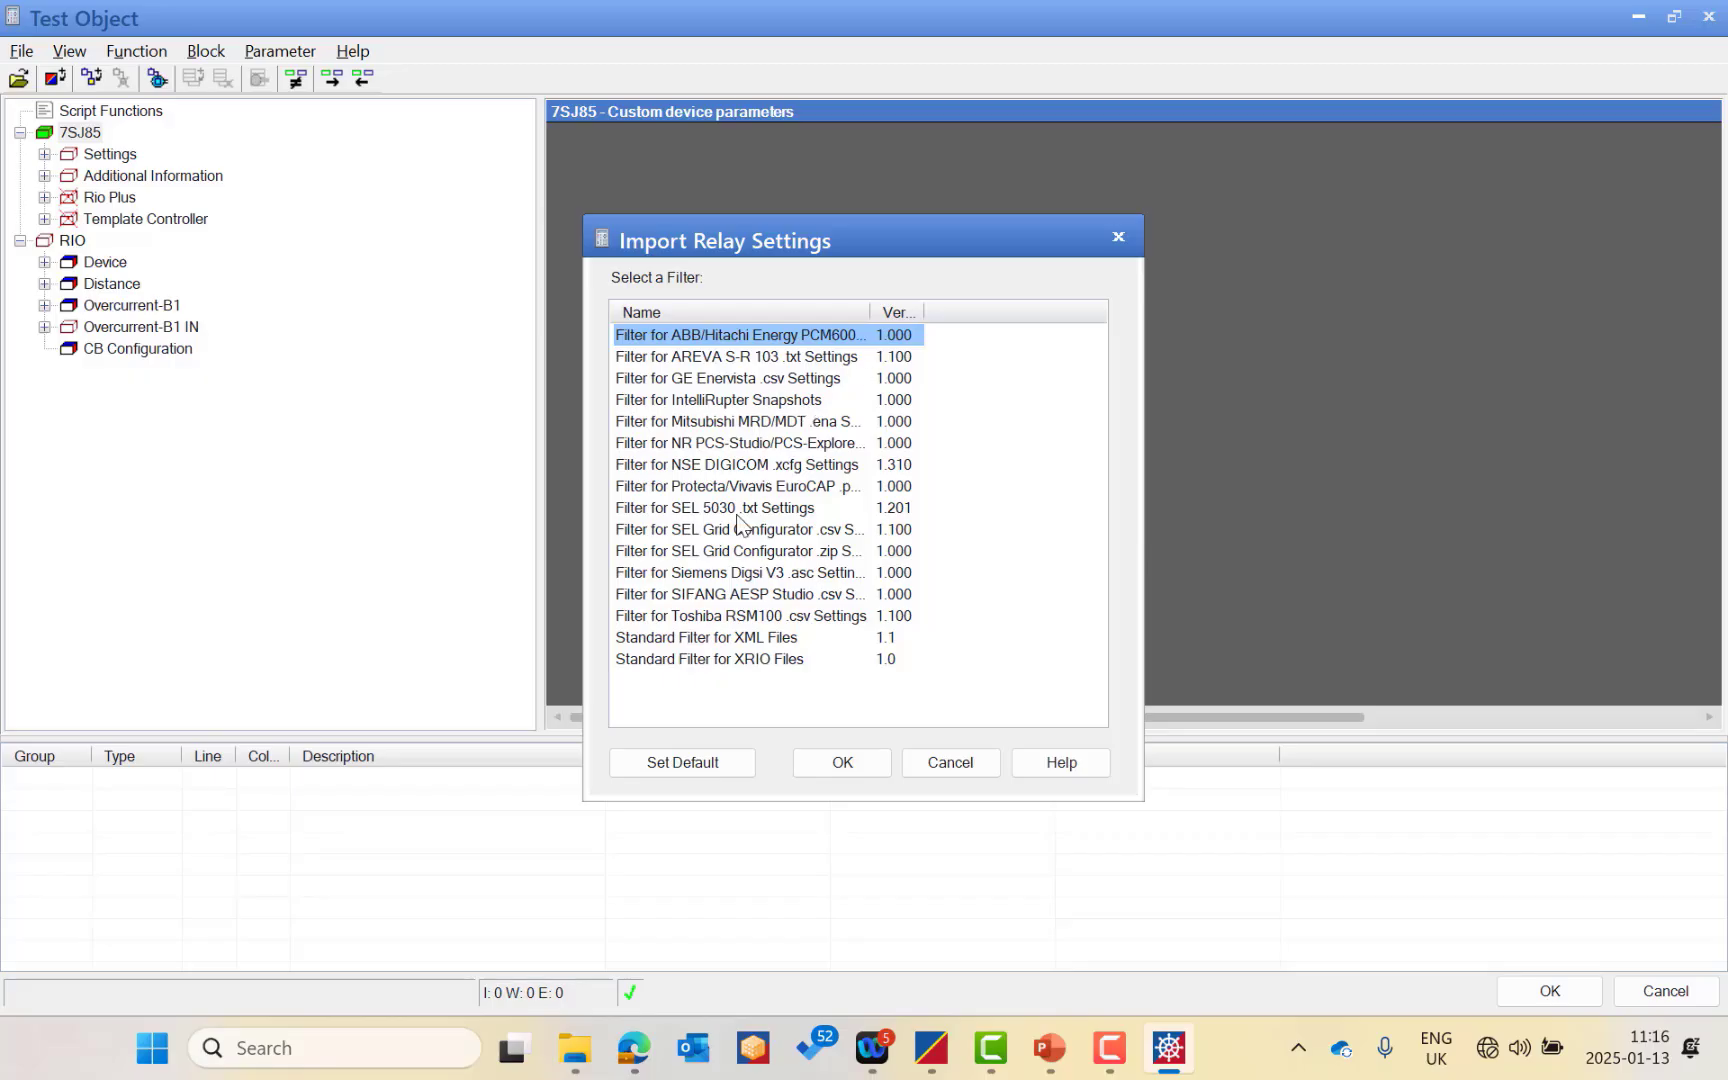
{"action": "left_click", "coordinate": [766, 663]}
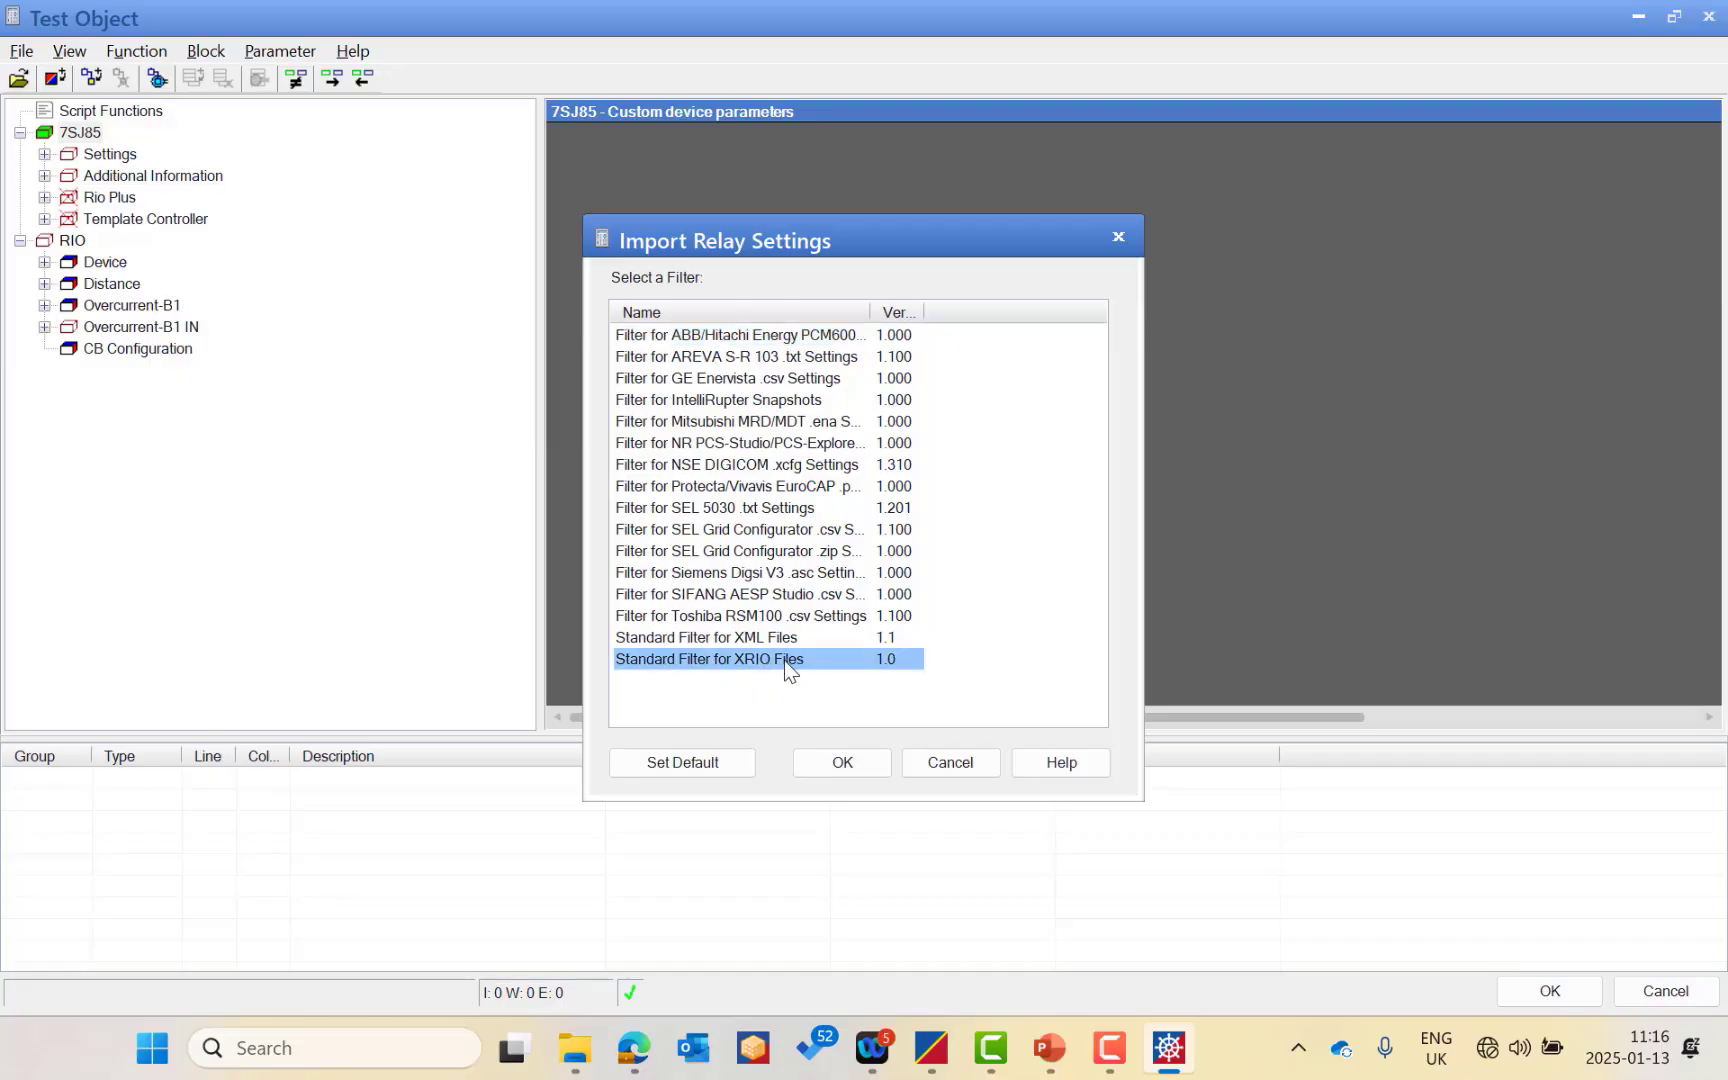
{"action": "left_click", "coordinate": [716, 510]}
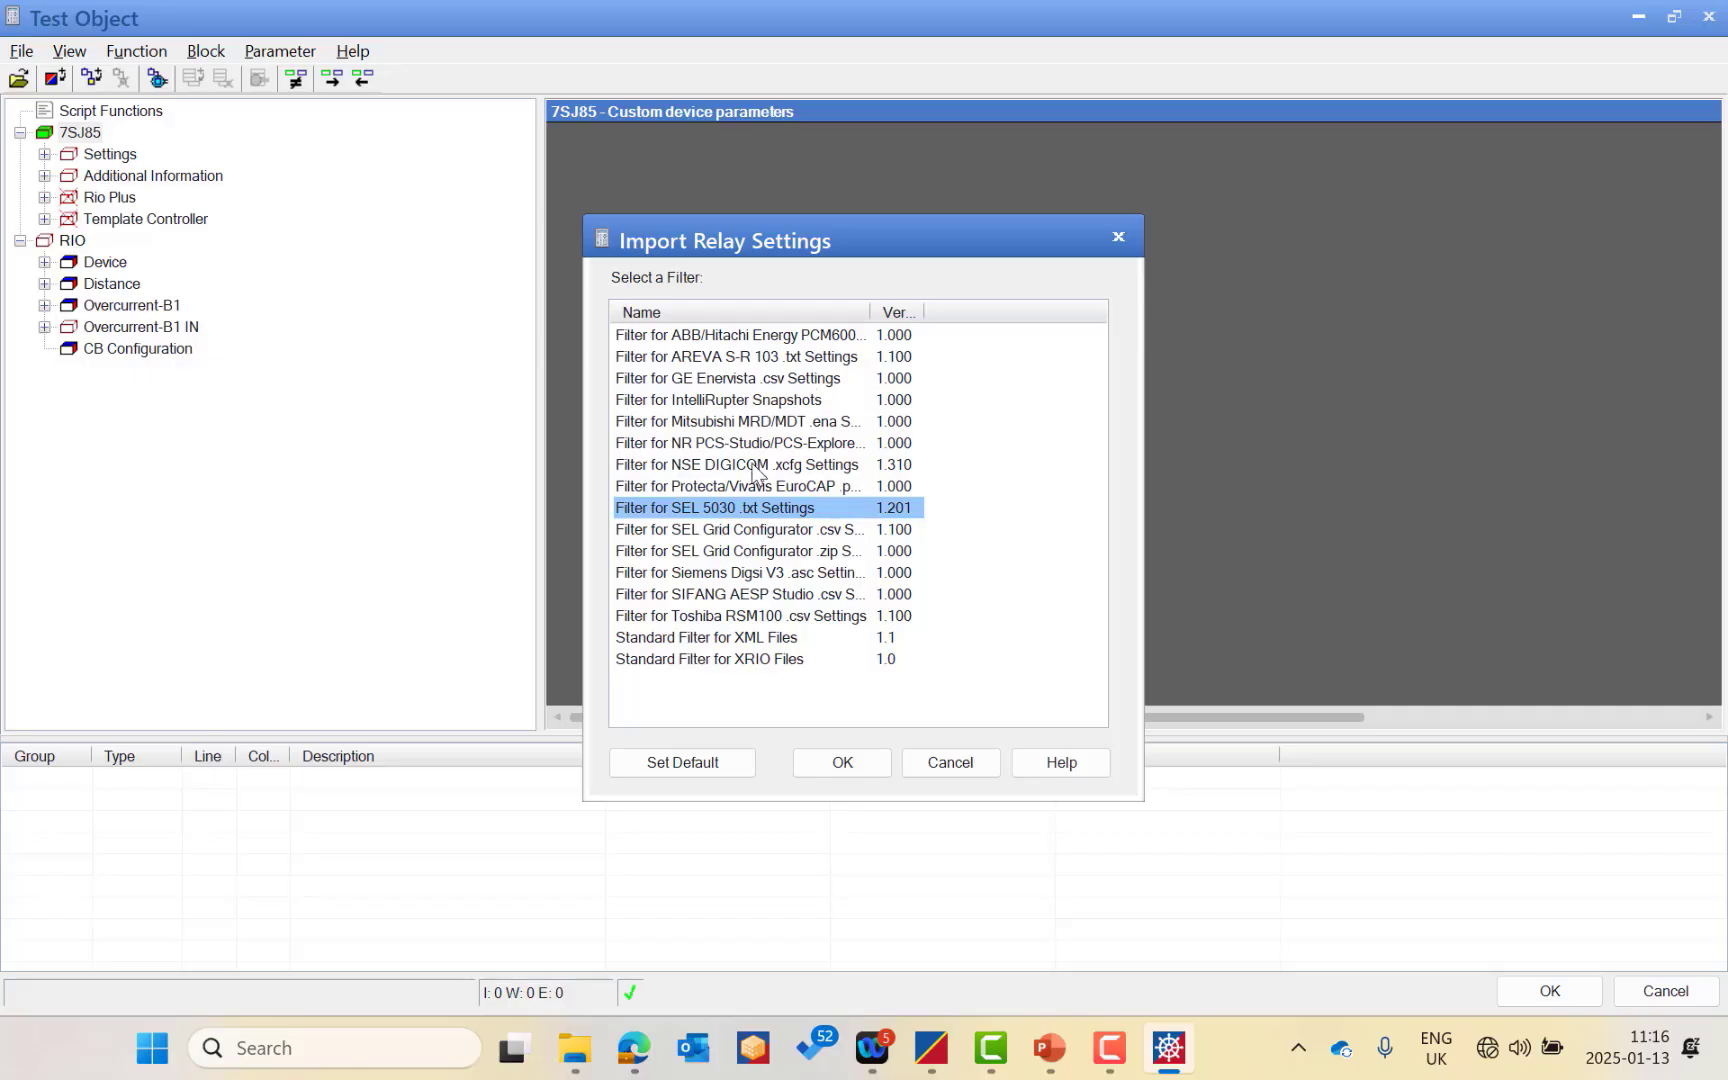
{"action": "left_click", "coordinate": [818, 553]}
{"action": "left_click", "coordinate": [792, 580]}
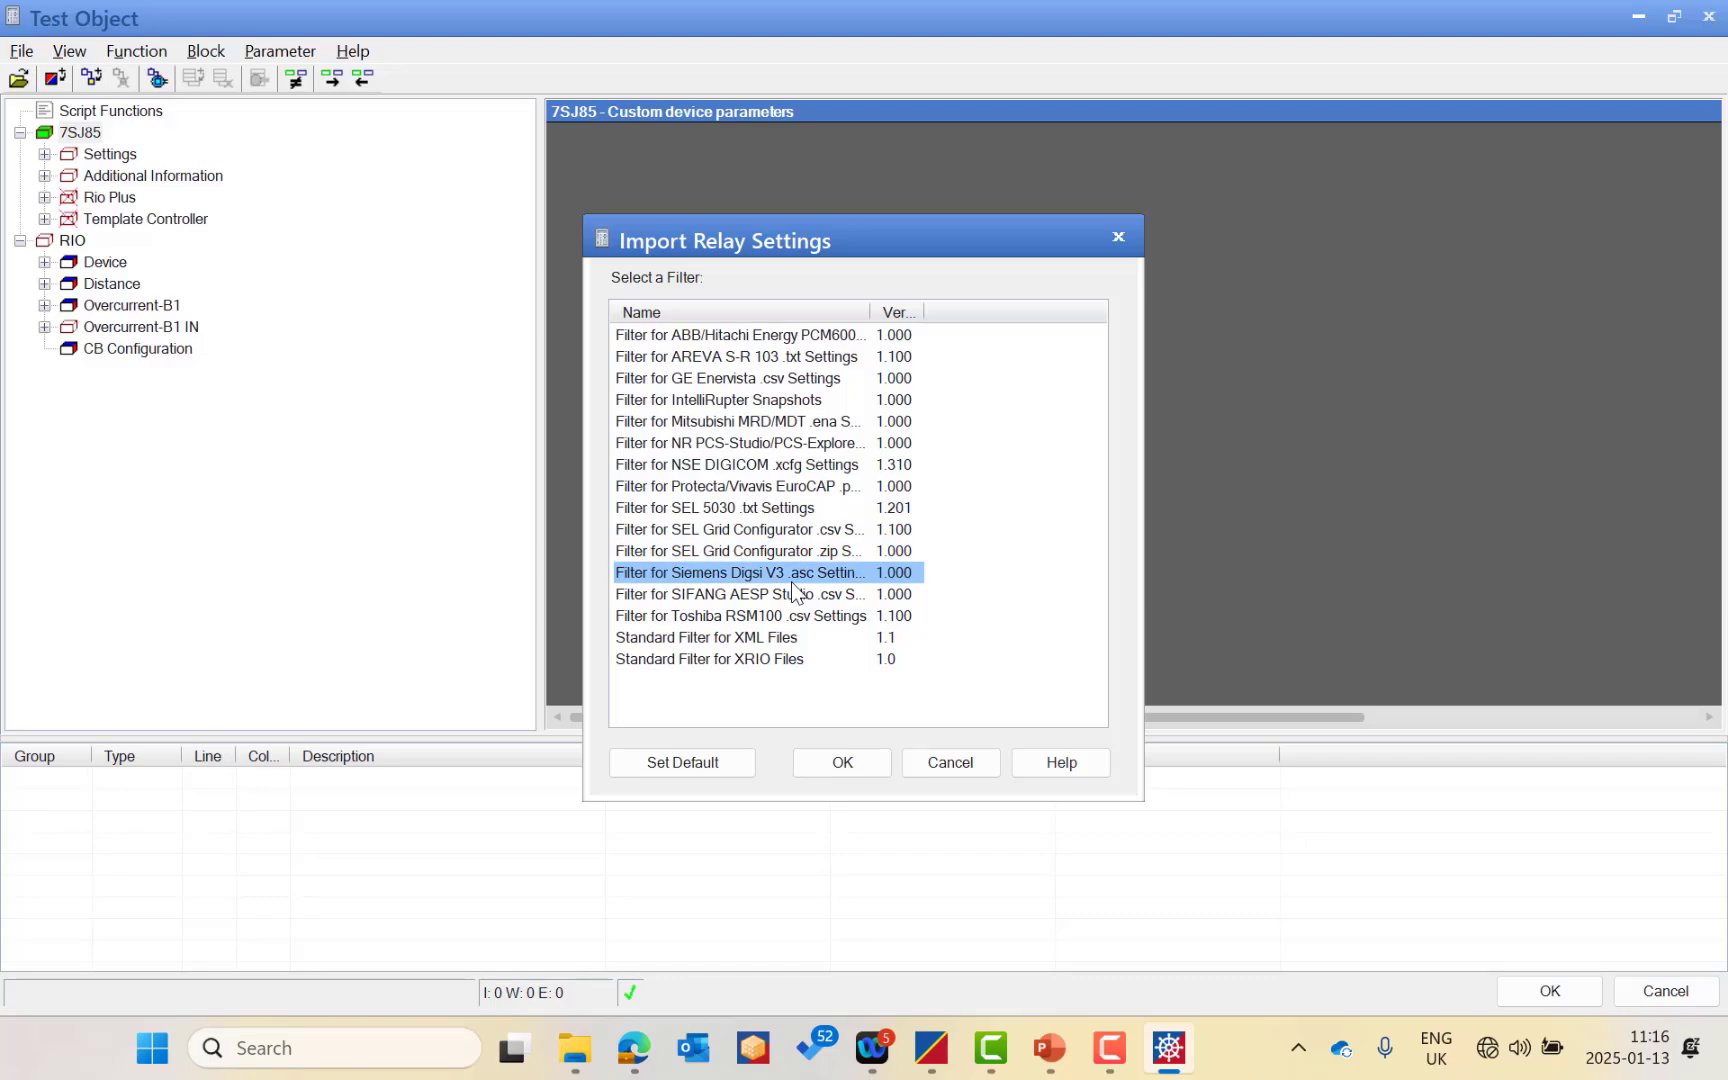
{"action": "left_click", "coordinate": [770, 614]}
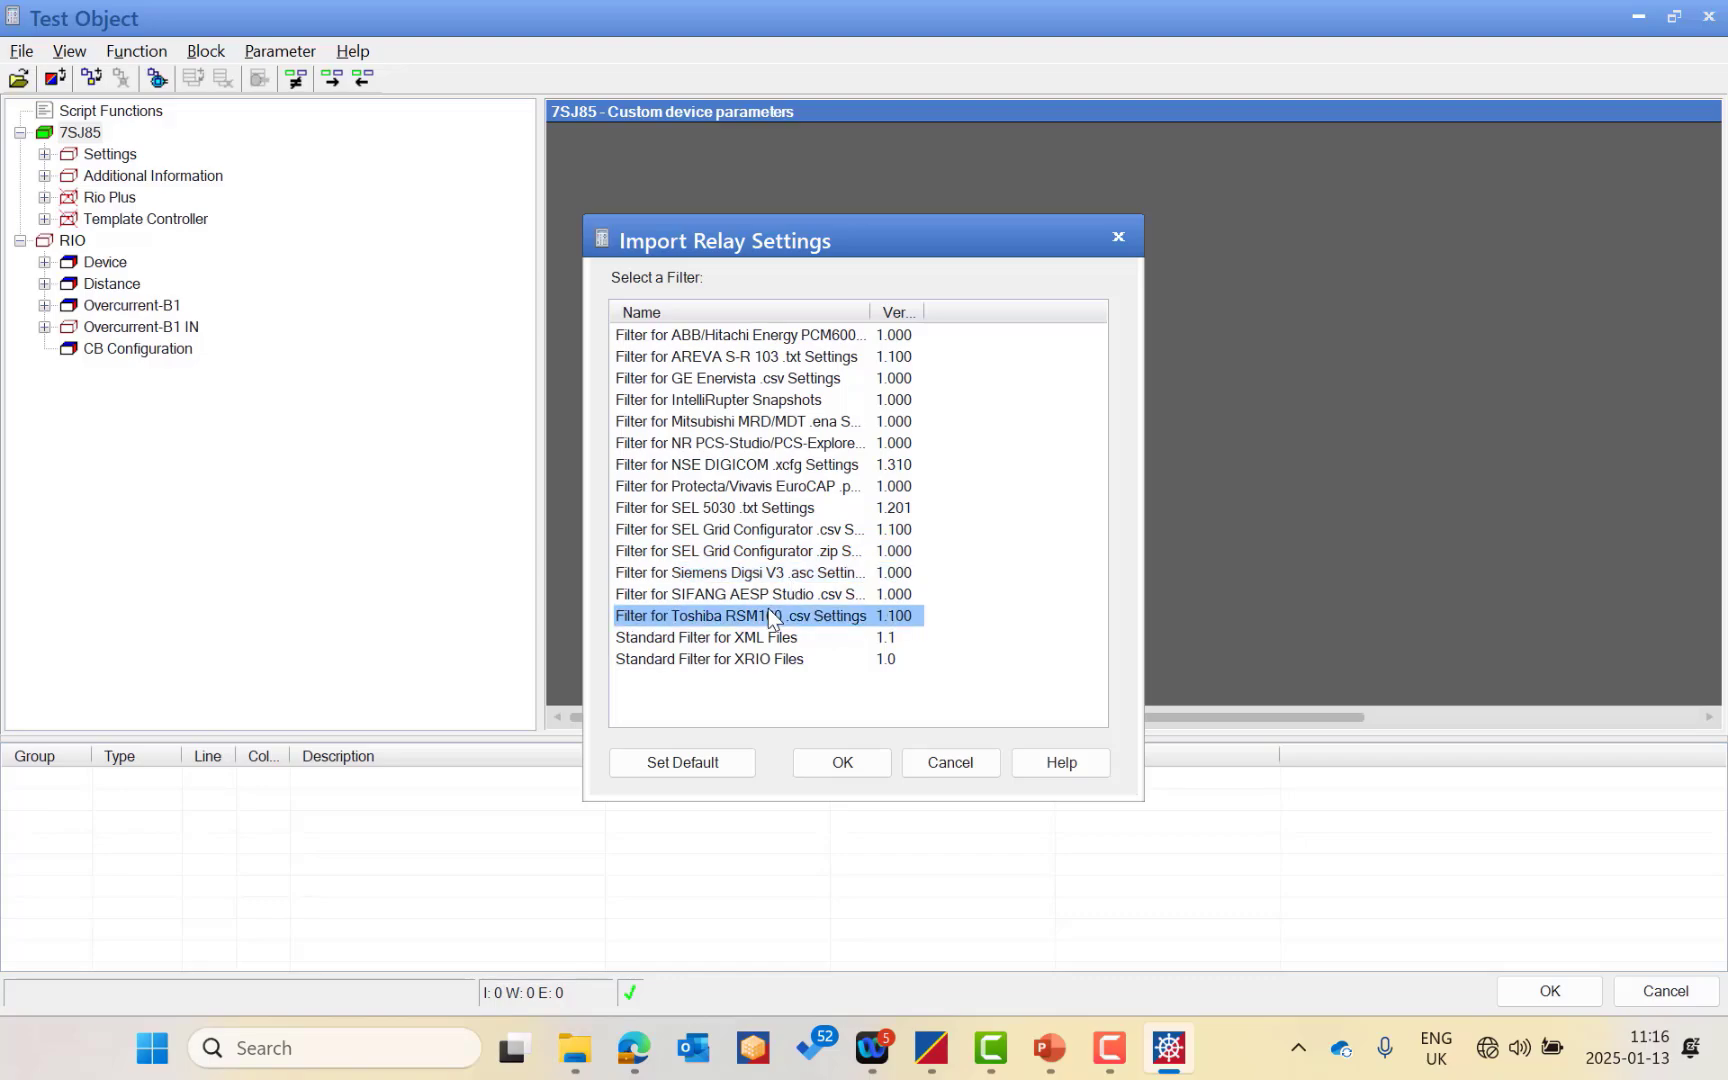
{"action": "left_click", "coordinate": [784, 662]}
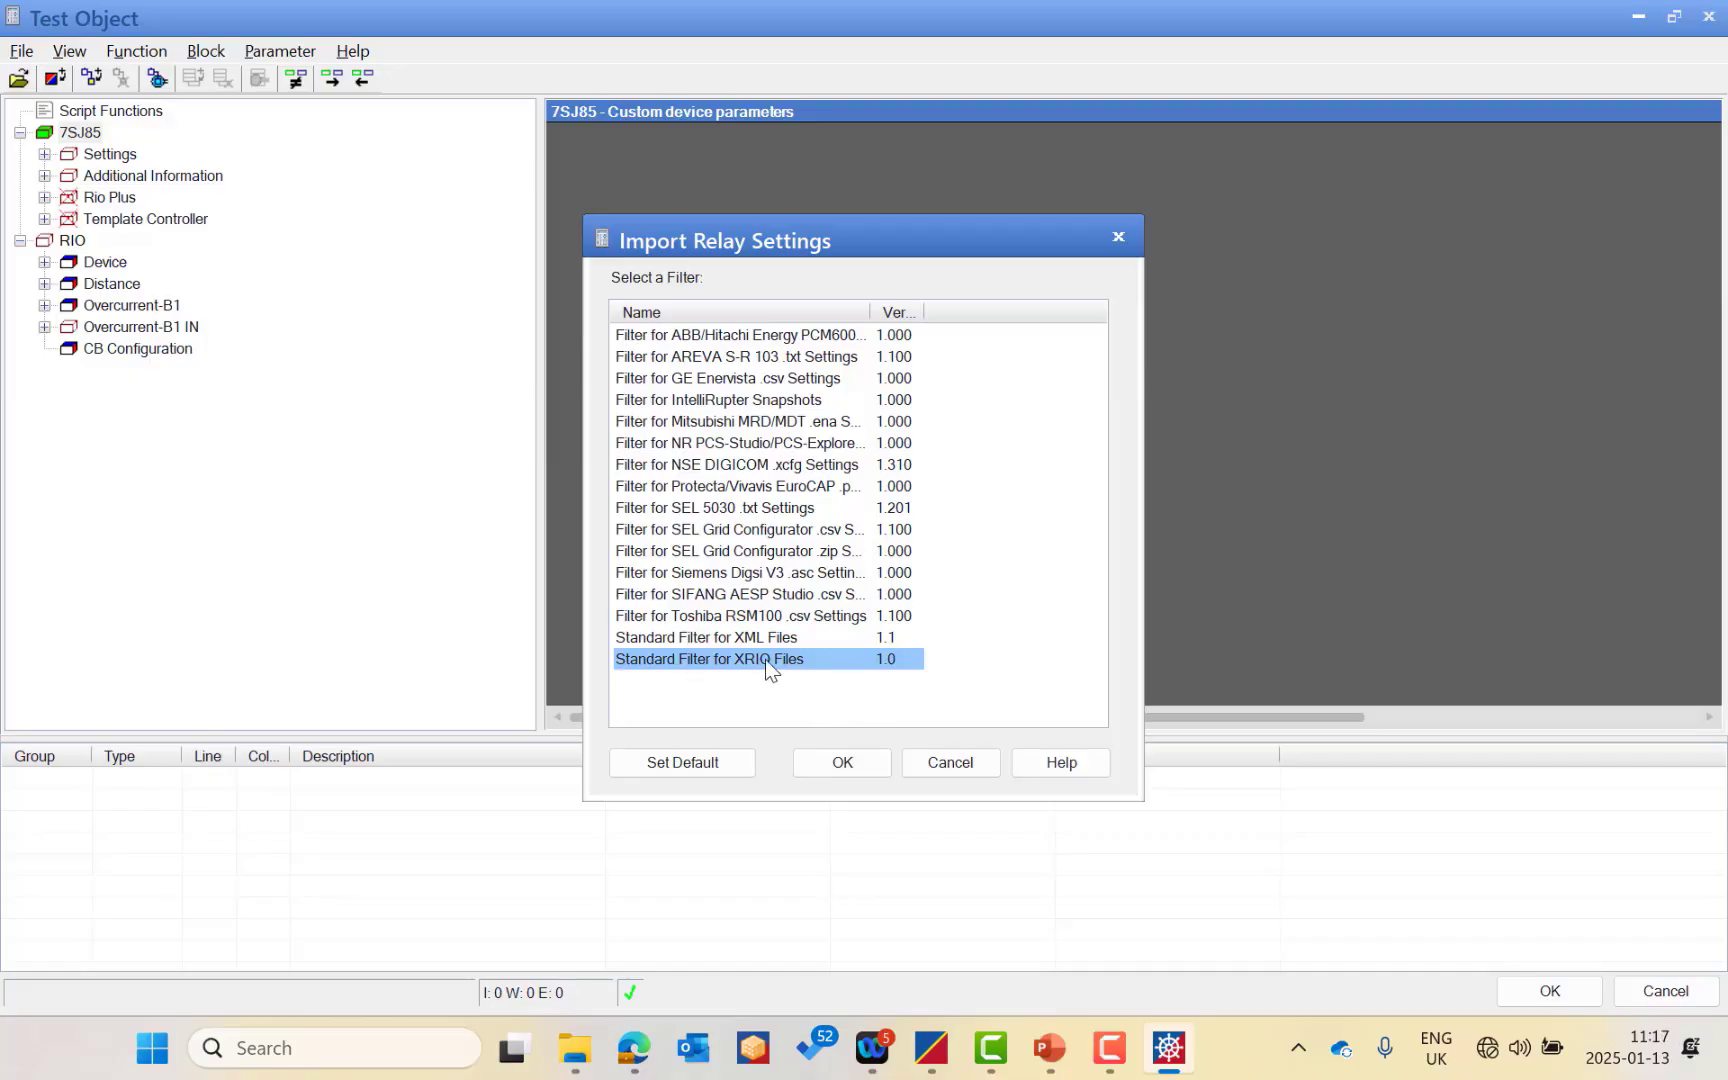
{"action": "left_click", "coordinate": [841, 762]}
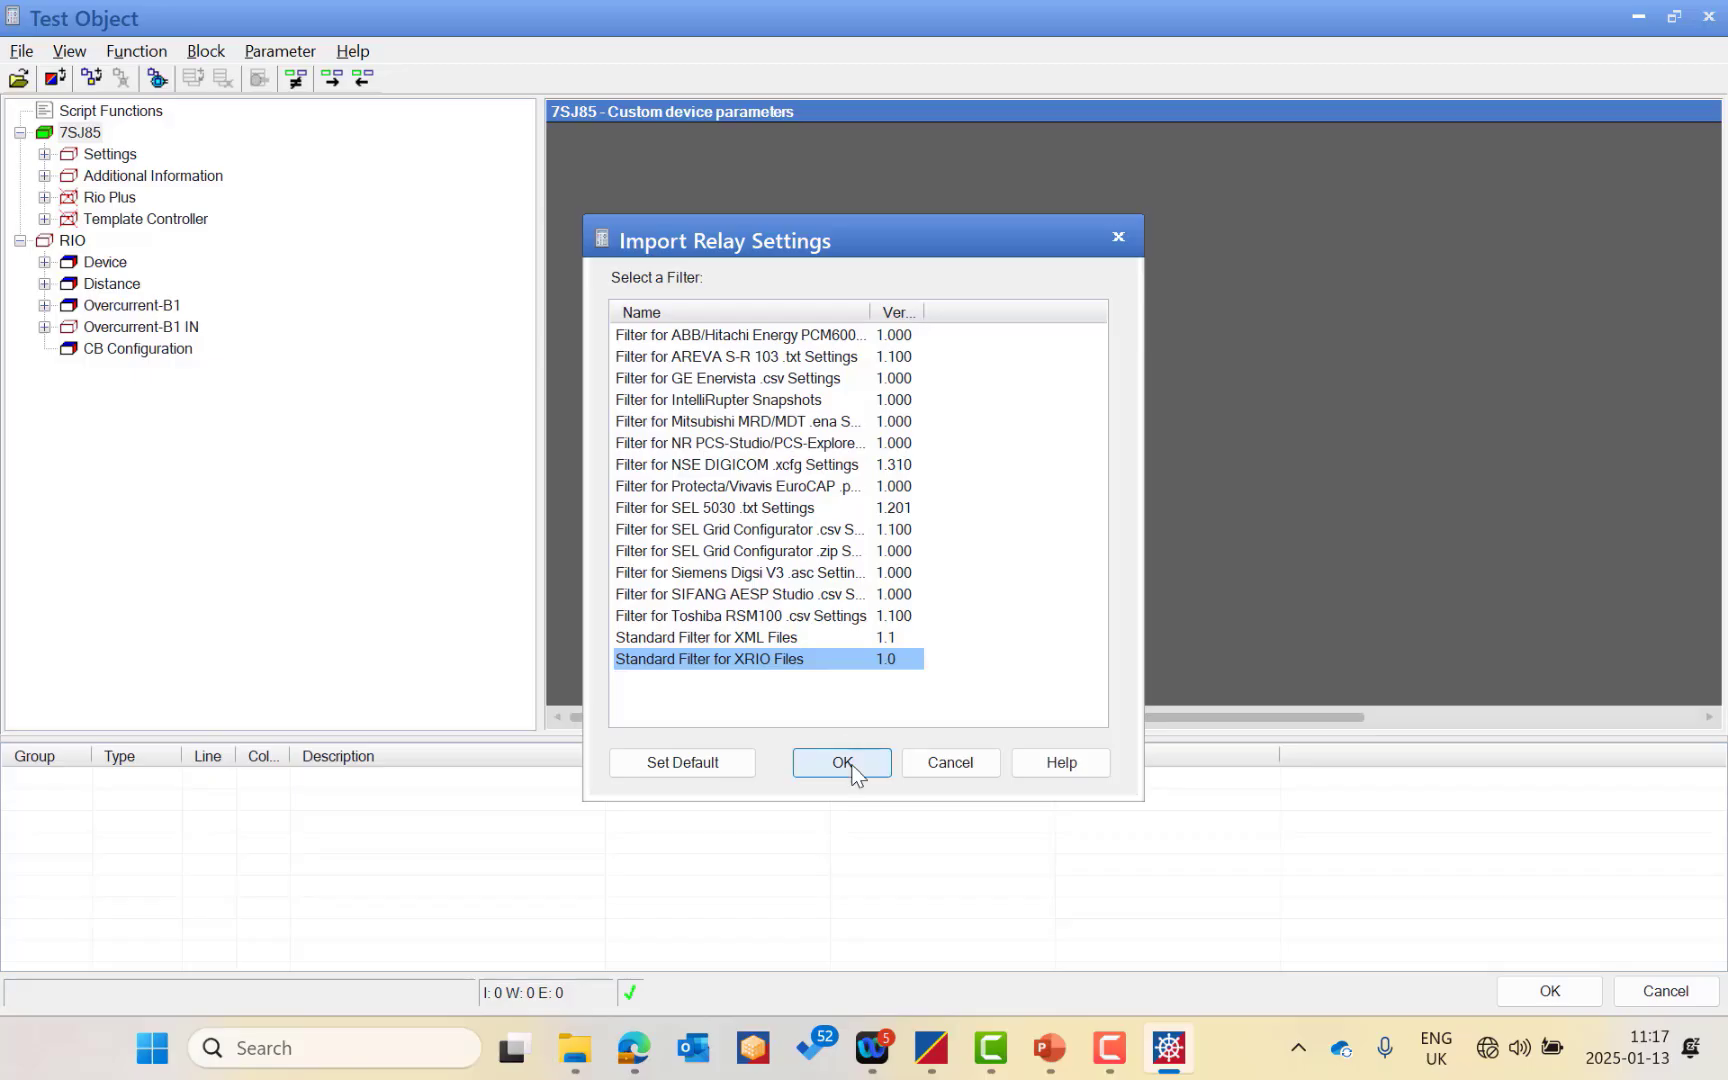
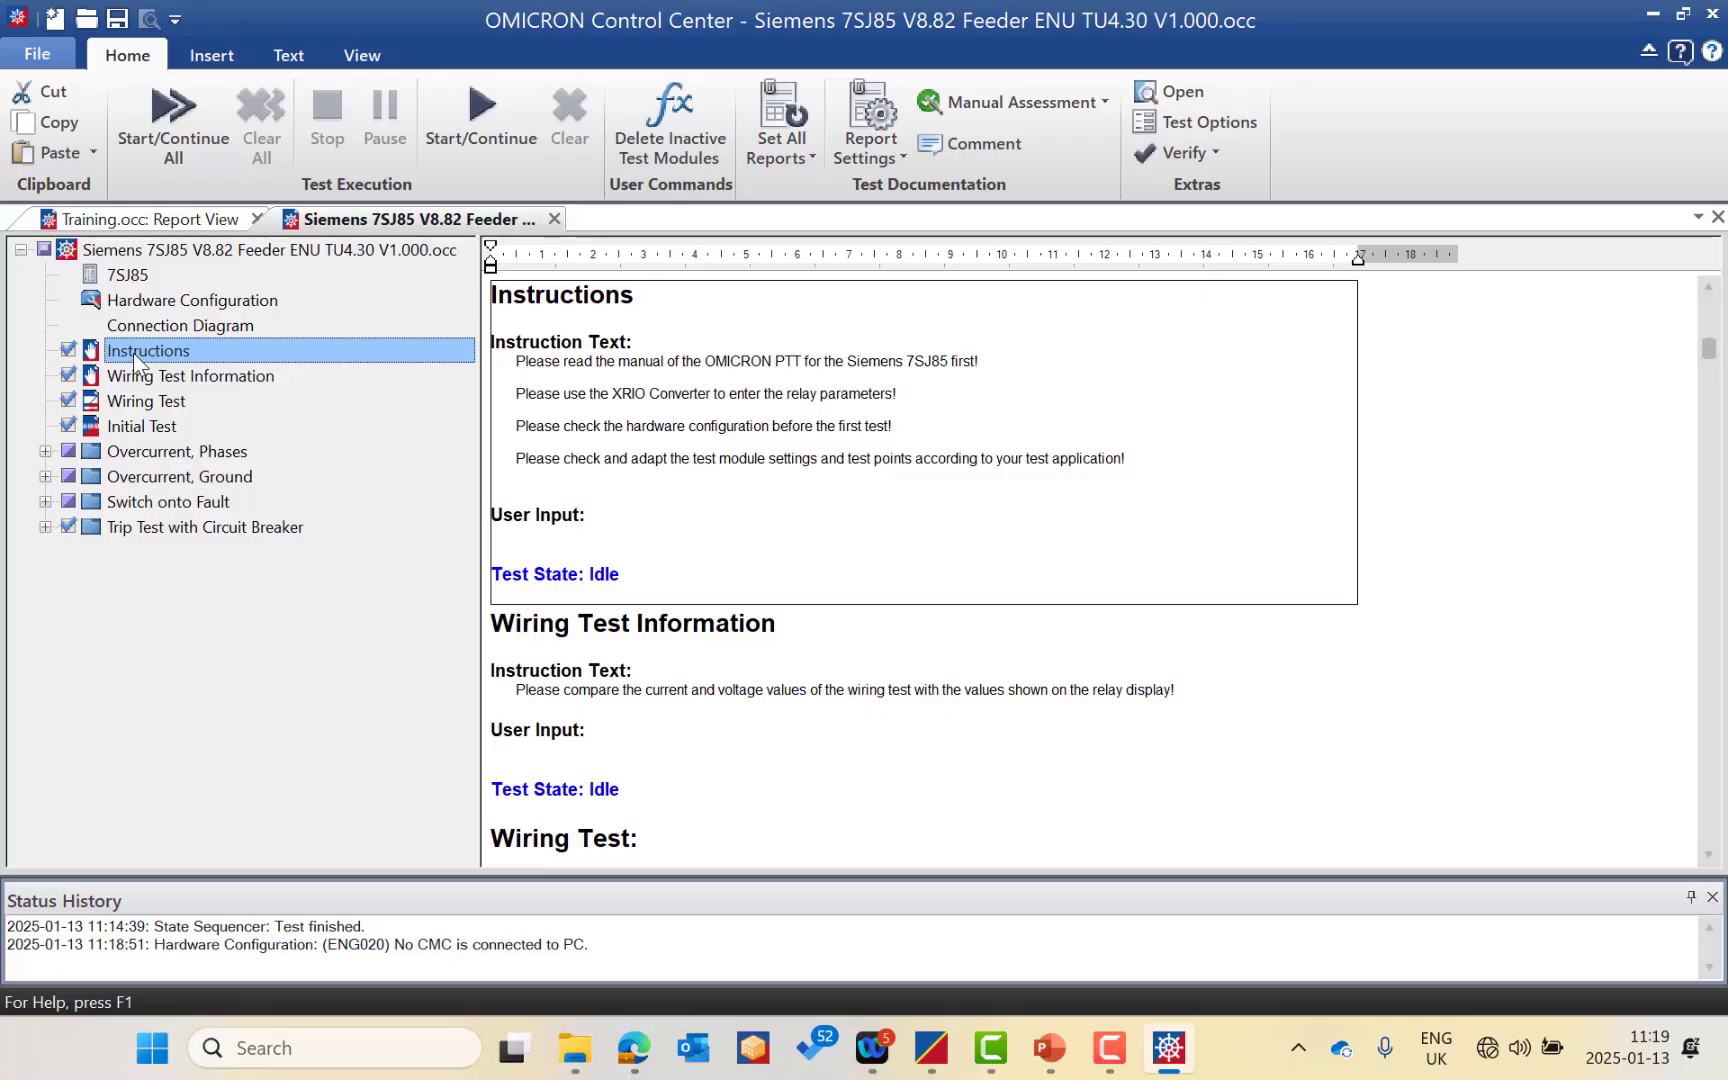
Expand the template's test groups and examine each module's report, from Instructions down to Trip Test with Circuit Breaker.
{"action": "key", "text": "Down"}
{"action": "key", "text": "Down"}
{"action": "key", "text": "Down"}
{"action": "key", "text": "Down"}
{"action": "key", "text": "Right"}
{"action": "key", "text": "Down"}
{"action": "key", "text": "Down"}
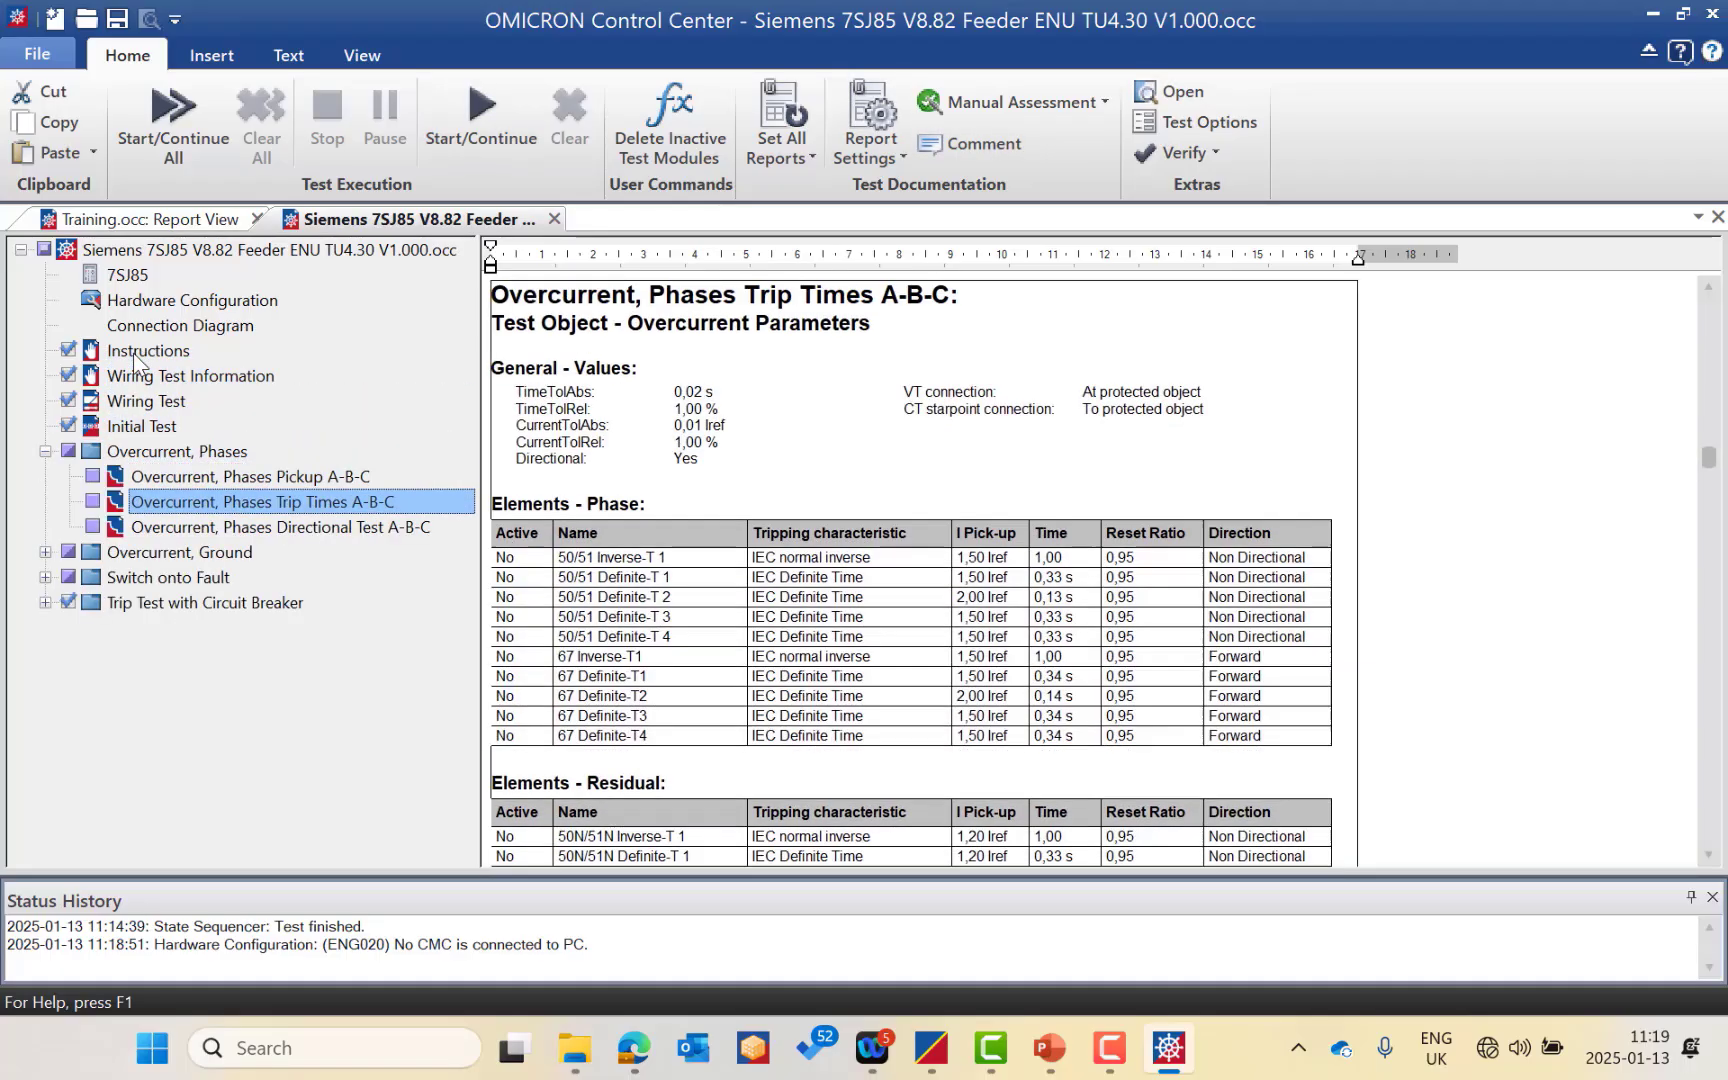
{"action": "key", "text": "Down"}
{"action": "key", "text": "Down"}
{"action": "key", "text": "Right"}
{"action": "key", "text": "Down"}
{"action": "key", "text": "Down"}
{"action": "key", "text": "Down"}
{"action": "key", "text": "Down"}
{"action": "key", "text": "Down"}
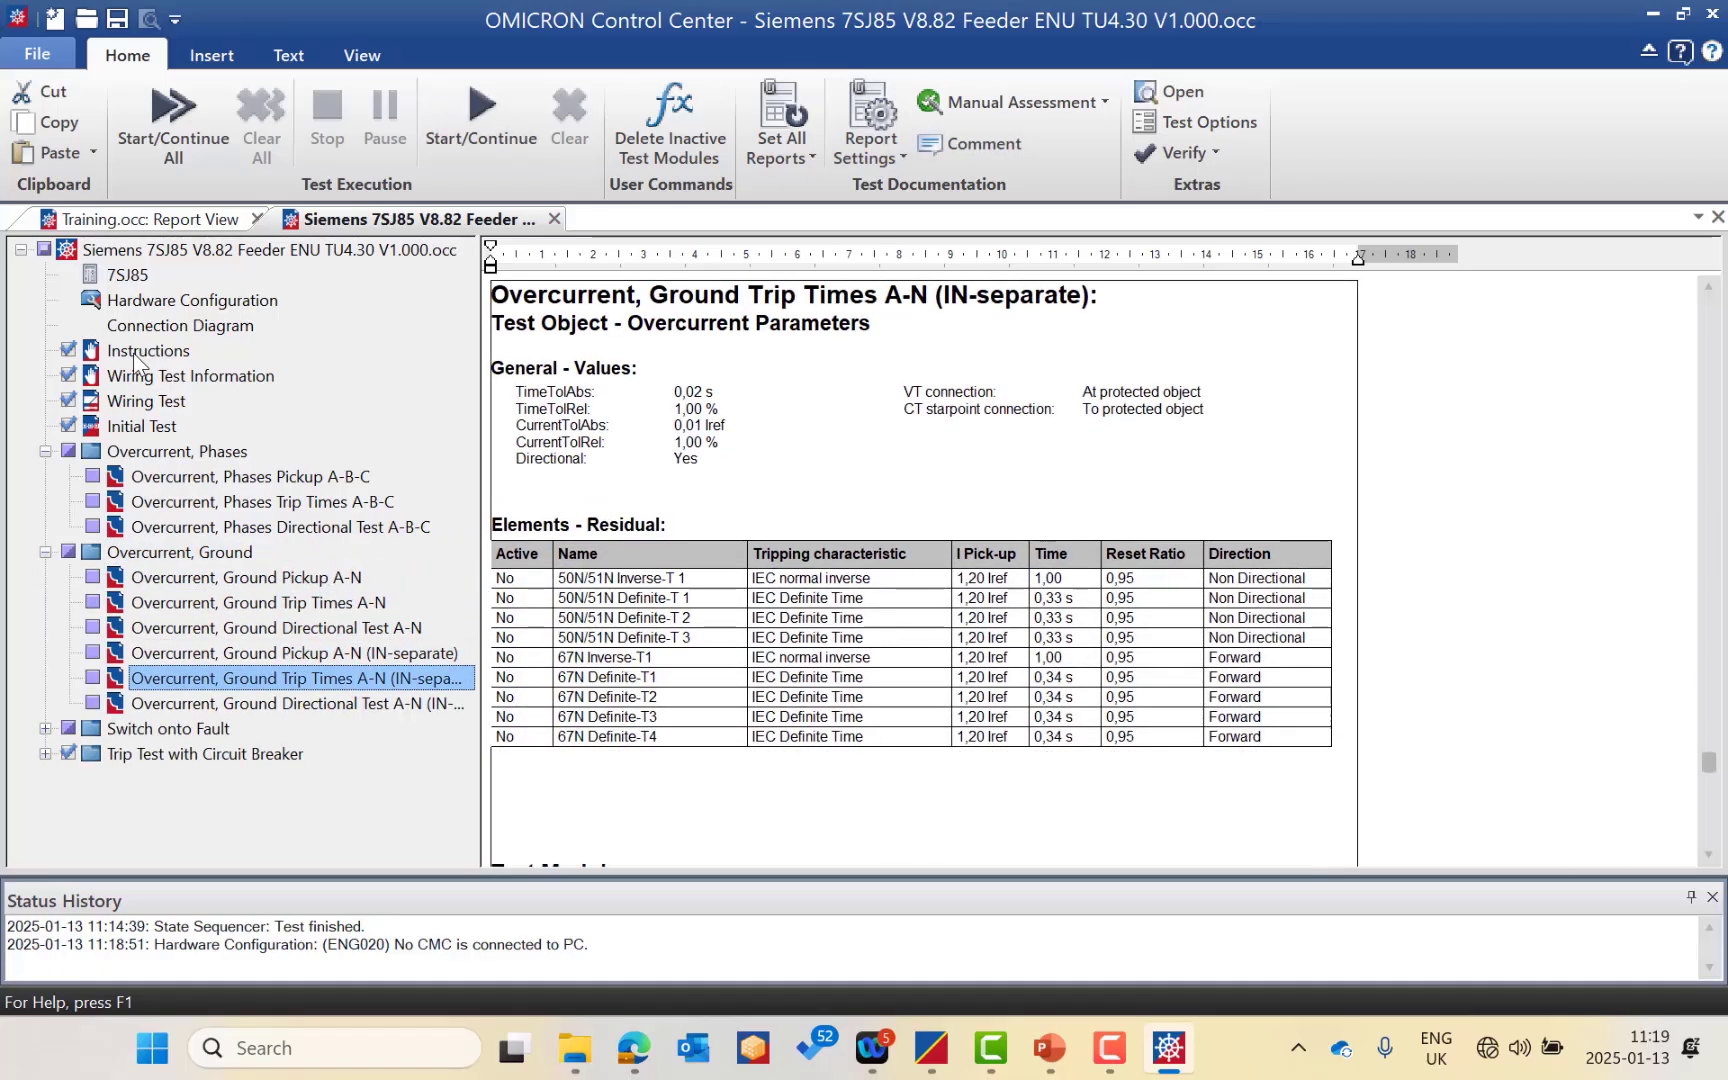
{"action": "key", "text": "Down"}
{"action": "key", "text": "Down"}
{"action": "key", "text": "Right"}
{"action": "key", "text": "Down"}
{"action": "key", "text": "Down"}
{"action": "key", "text": "Right"}
{"action": "key", "text": "Down"}
{"action": "key", "text": "Down"}
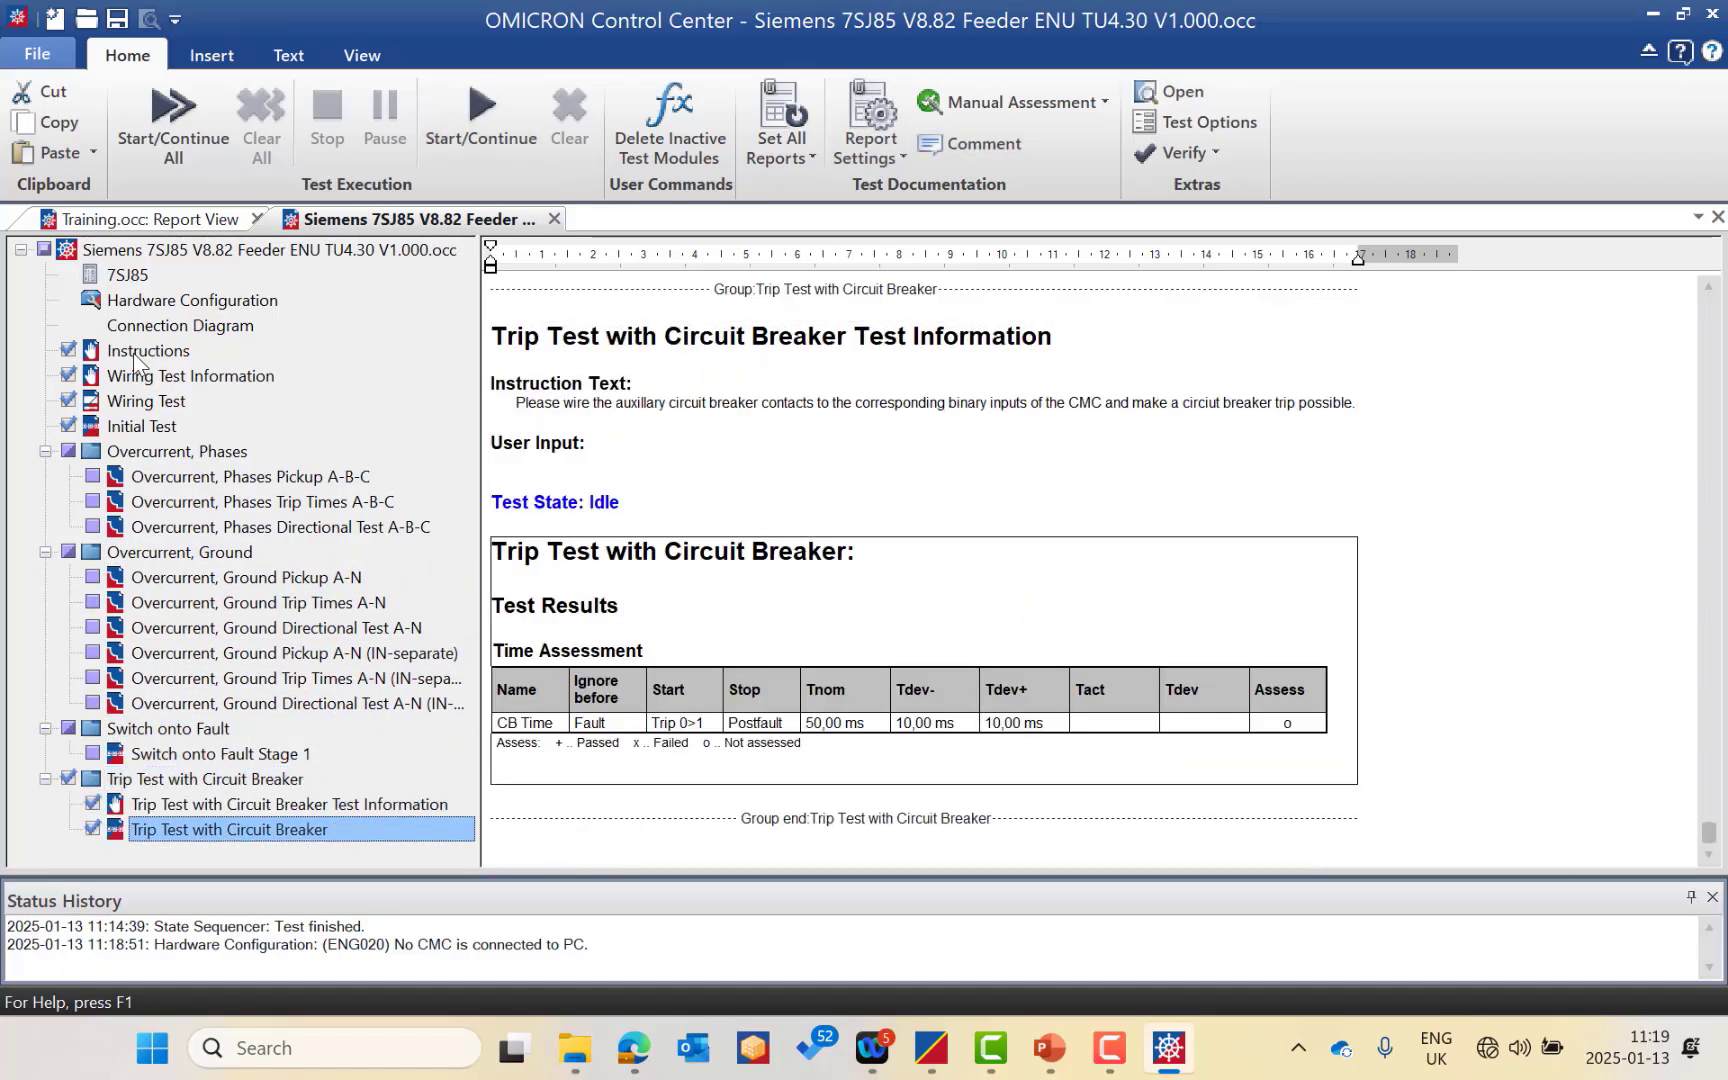
Review the template's modules back up through Overcurrent, Phases, Initial Test and Instructions, ending at the Connection Diagram.
{"action": "key", "text": "Up"}
{"action": "key", "text": "Up"}
{"action": "key", "text": "Up"}
{"action": "key", "text": "Up"}
{"action": "key", "text": "Up"}
{"action": "key", "text": "Up"}
{"action": "key", "text": "Up"}
{"action": "key", "text": "Up"}
{"action": "key", "text": "Up"}
{"action": "key", "text": "Up"}
{"action": "key", "text": "Up"}
{"action": "key", "text": "Up"}
{"action": "key", "text": "Up"}
{"action": "key", "text": "Up"}
{"action": "key", "text": "Up"}
{"action": "key", "text": "Up"}
{"action": "key", "text": "Up"}
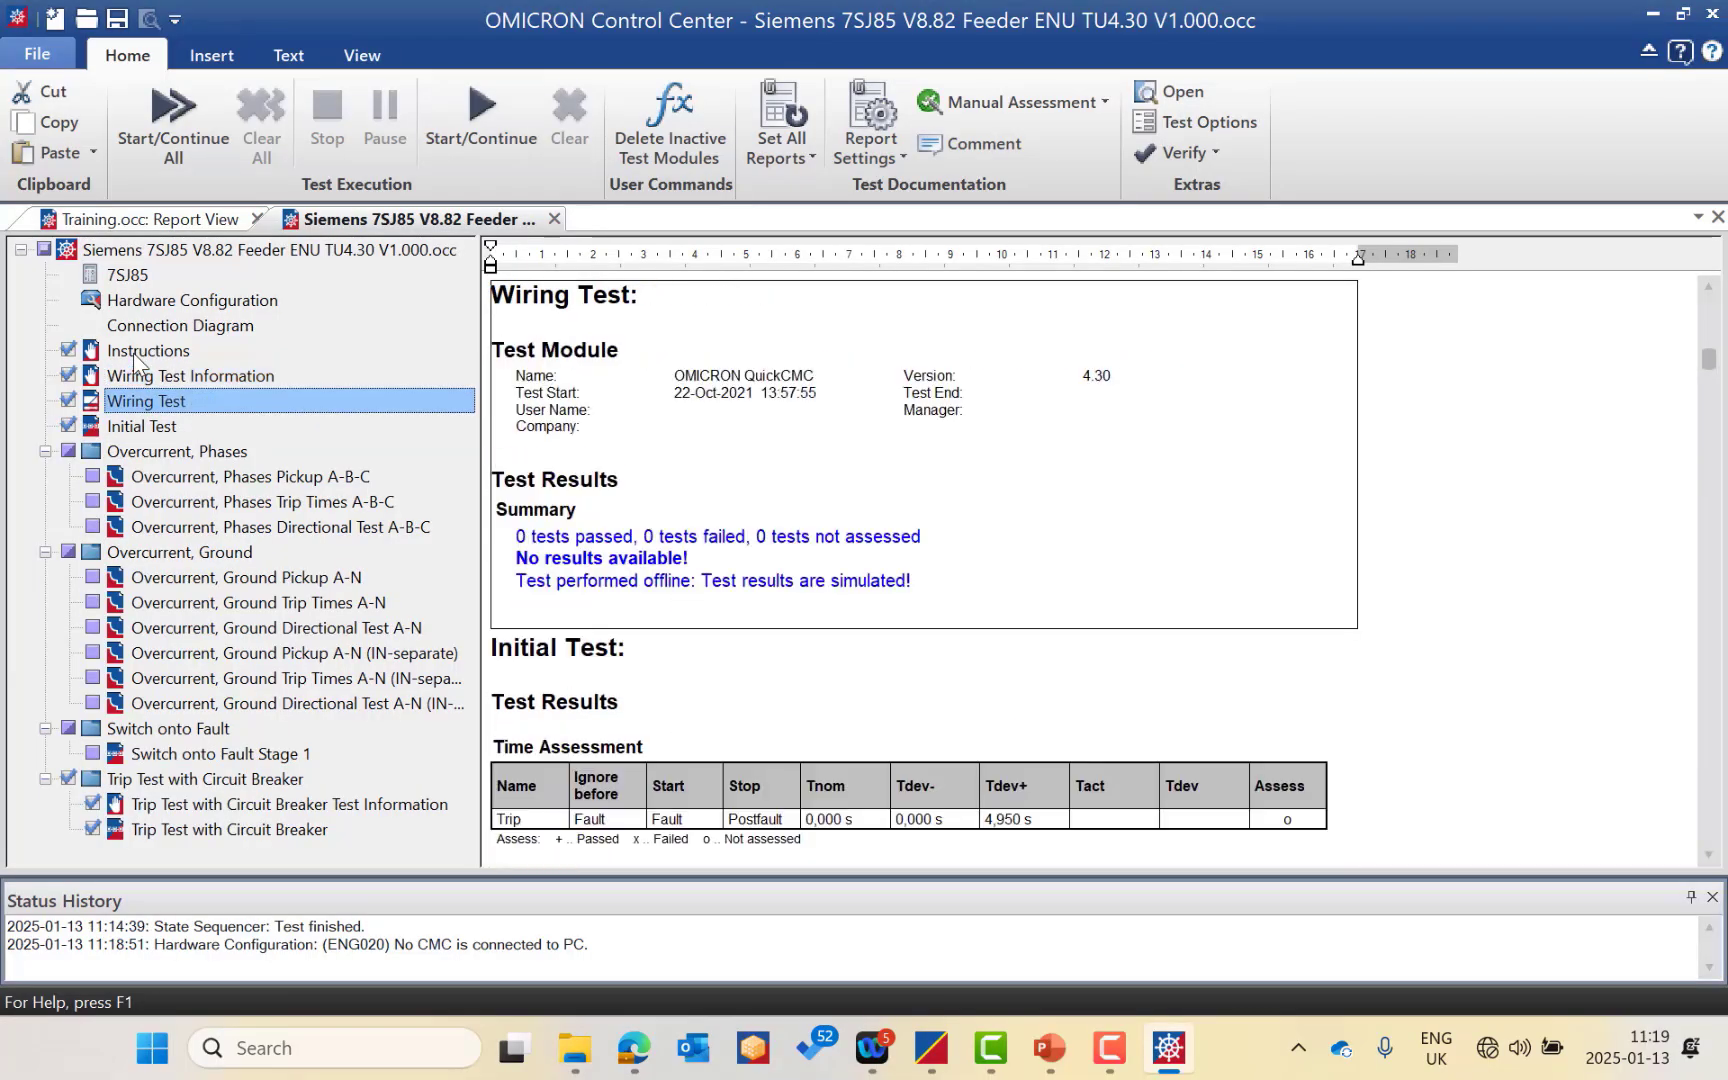
{"action": "key", "text": "Down"}
{"action": "key", "text": "Down"}
{"action": "key", "text": "Down"}
{"action": "left_click", "coordinate": [236, 45]}
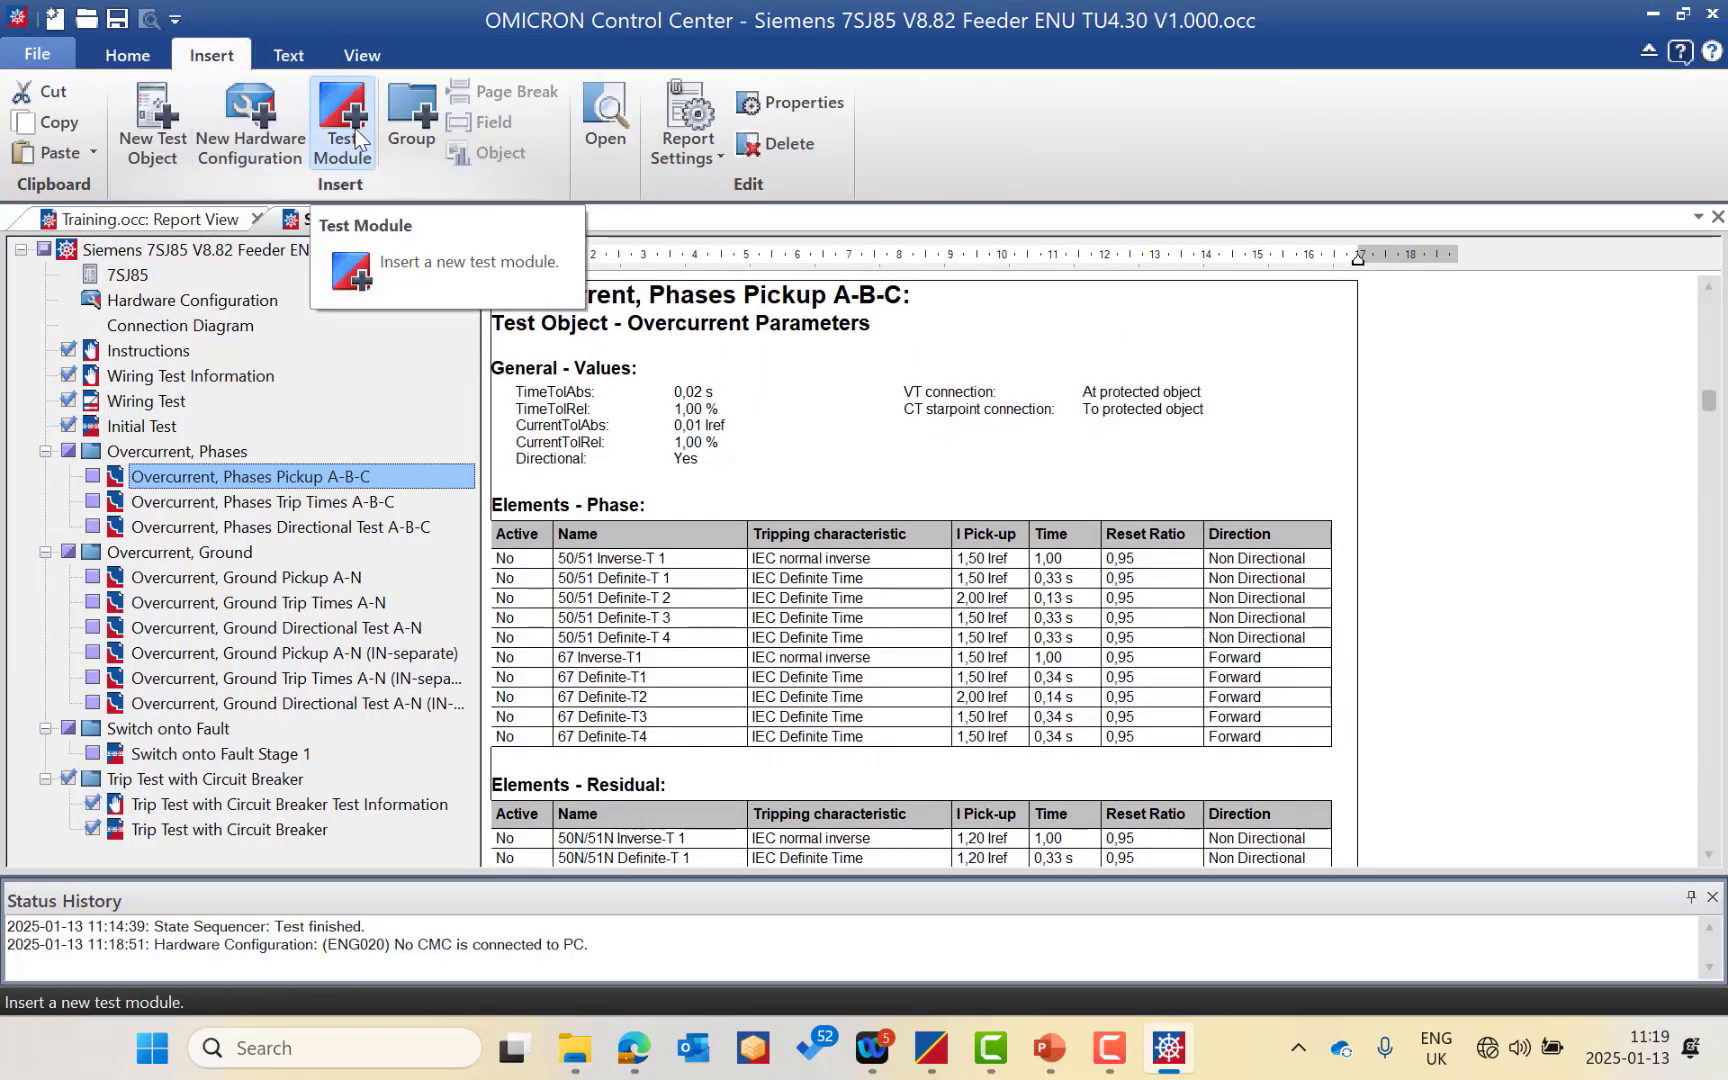
{"action": "left_click", "coordinate": [125, 451]}
{"action": "left_click", "coordinate": [136, 426]}
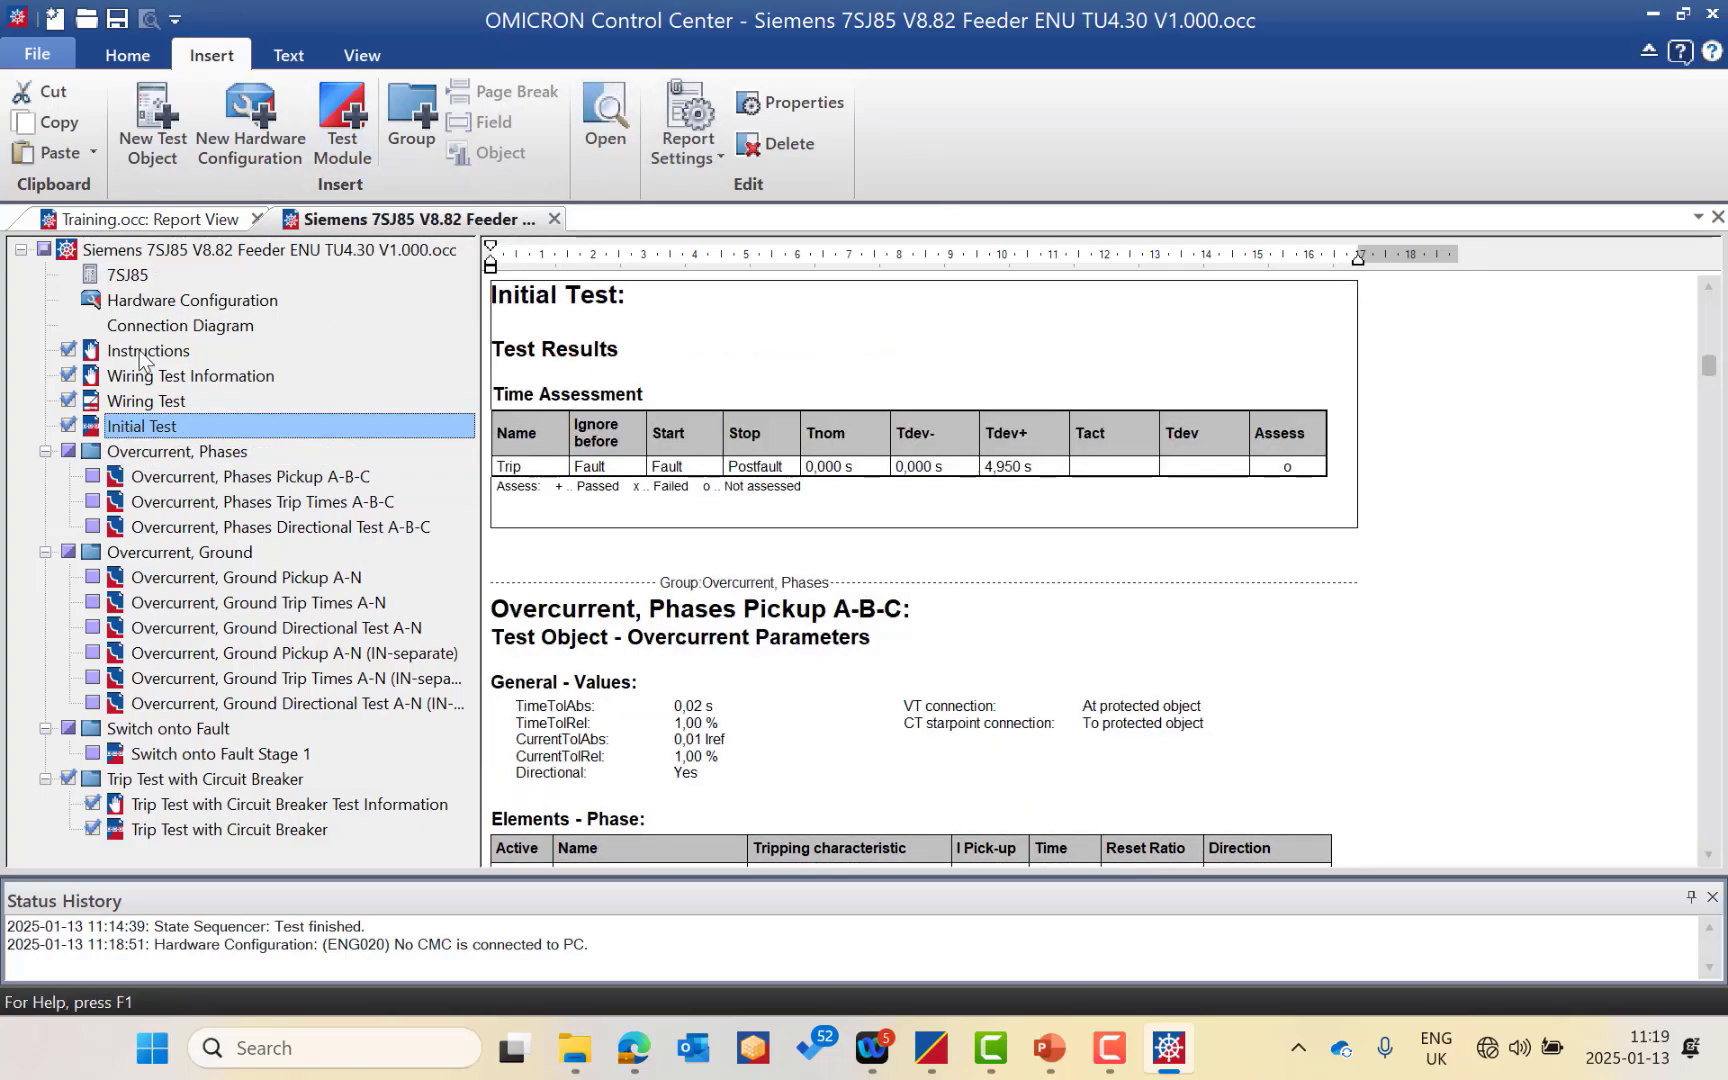
{"action": "left_click", "coordinate": [139, 350]}
{"action": "left_click", "coordinate": [145, 327]}
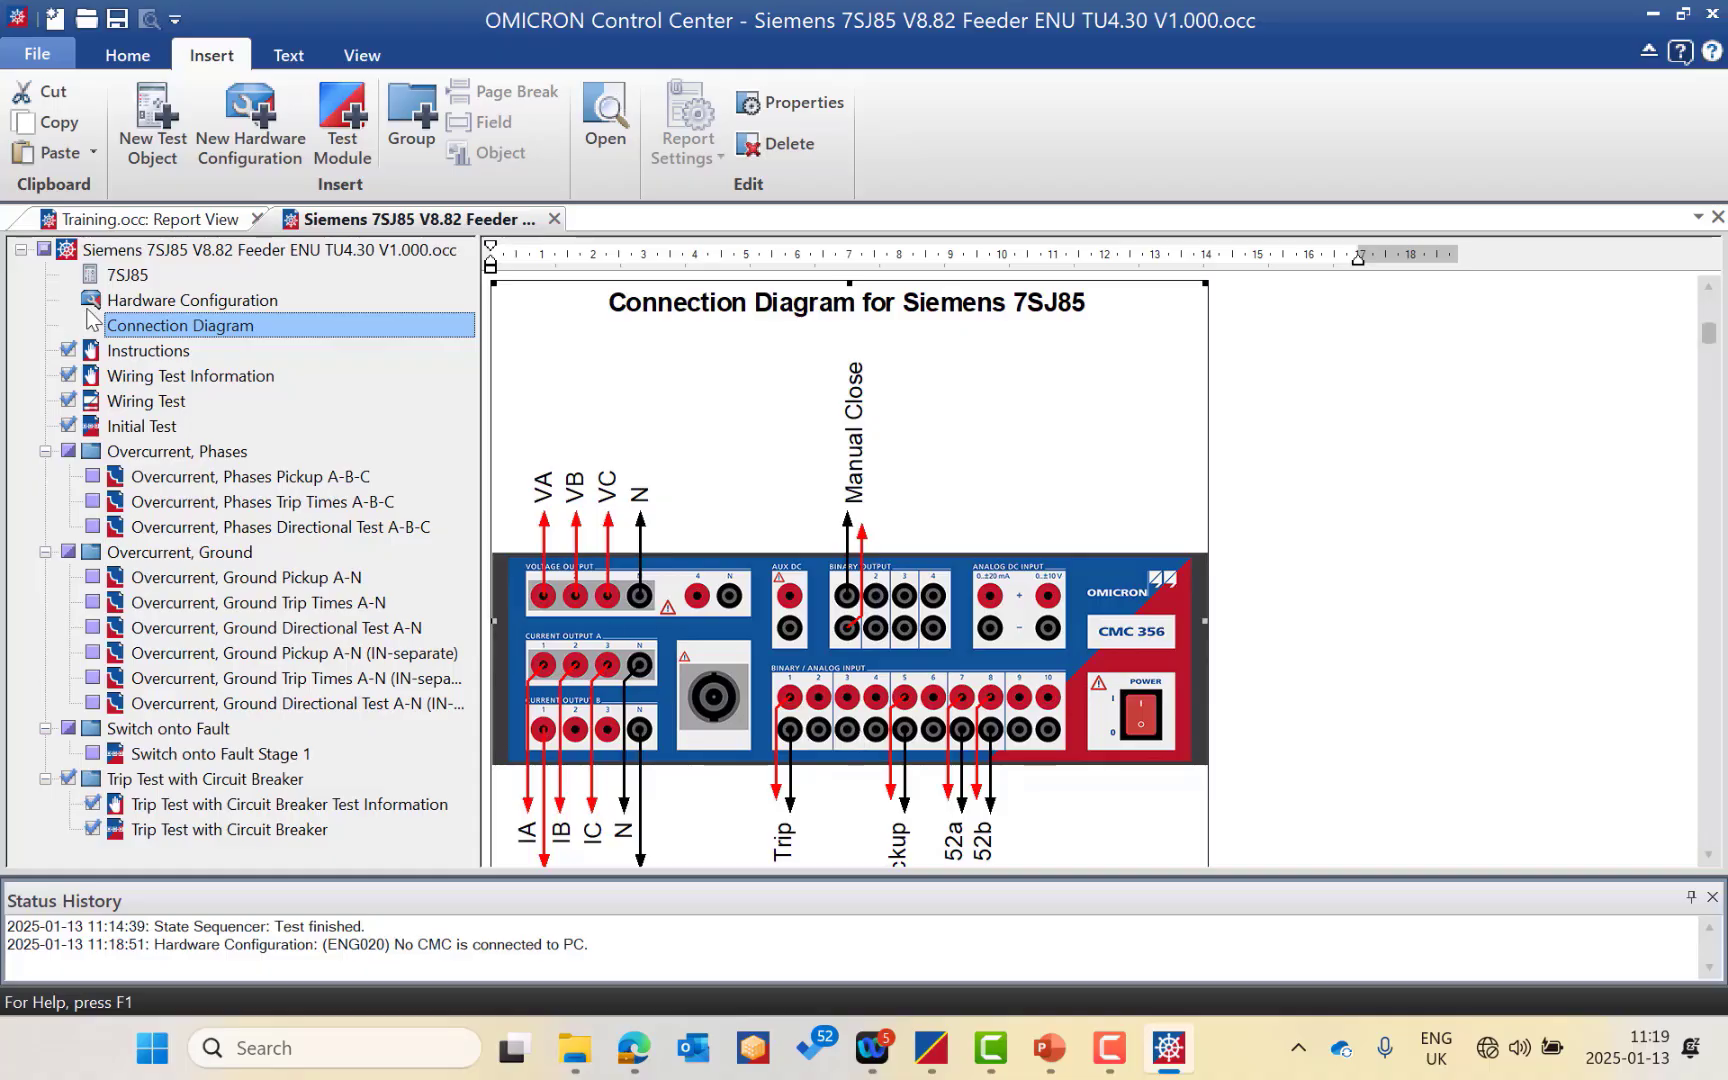
In the template's Hardware Configuration, set the display name of binary input 4 to Trip.
{"action": "double_click", "coordinate": [156, 298]}
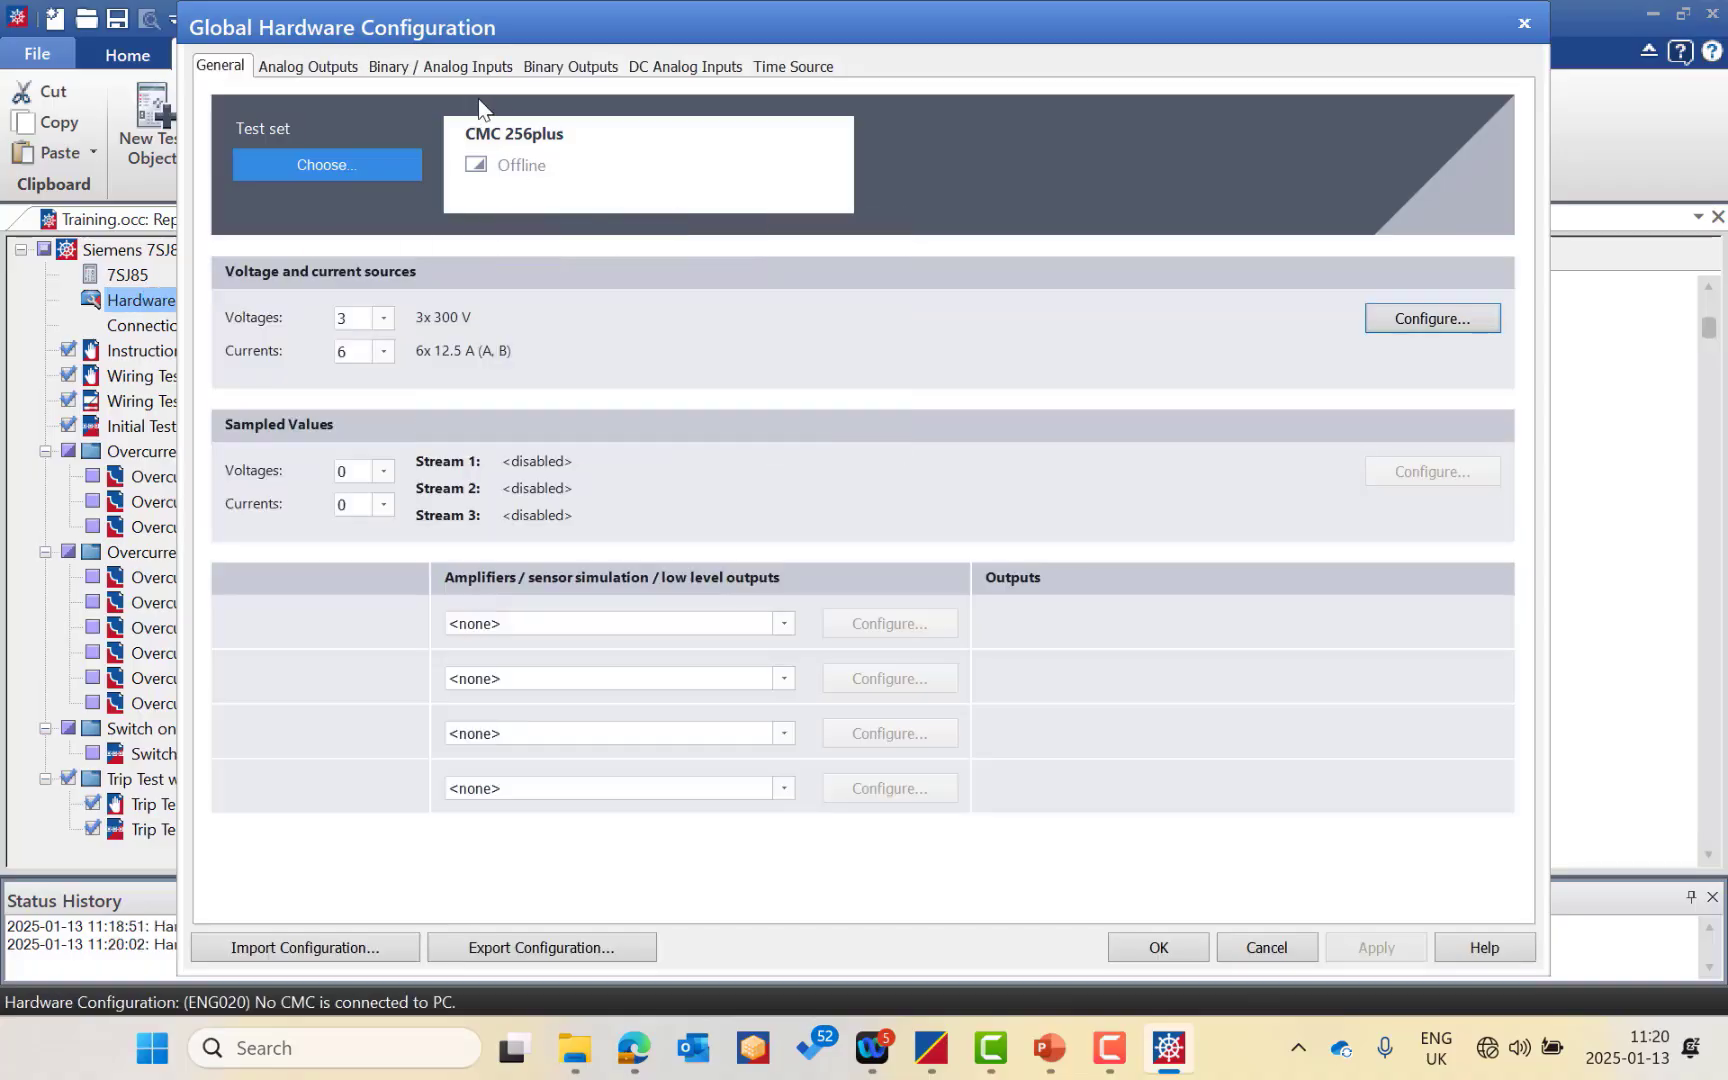
{"action": "left_click", "coordinate": [445, 67]}
{"action": "left_click", "coordinate": [558, 341]}
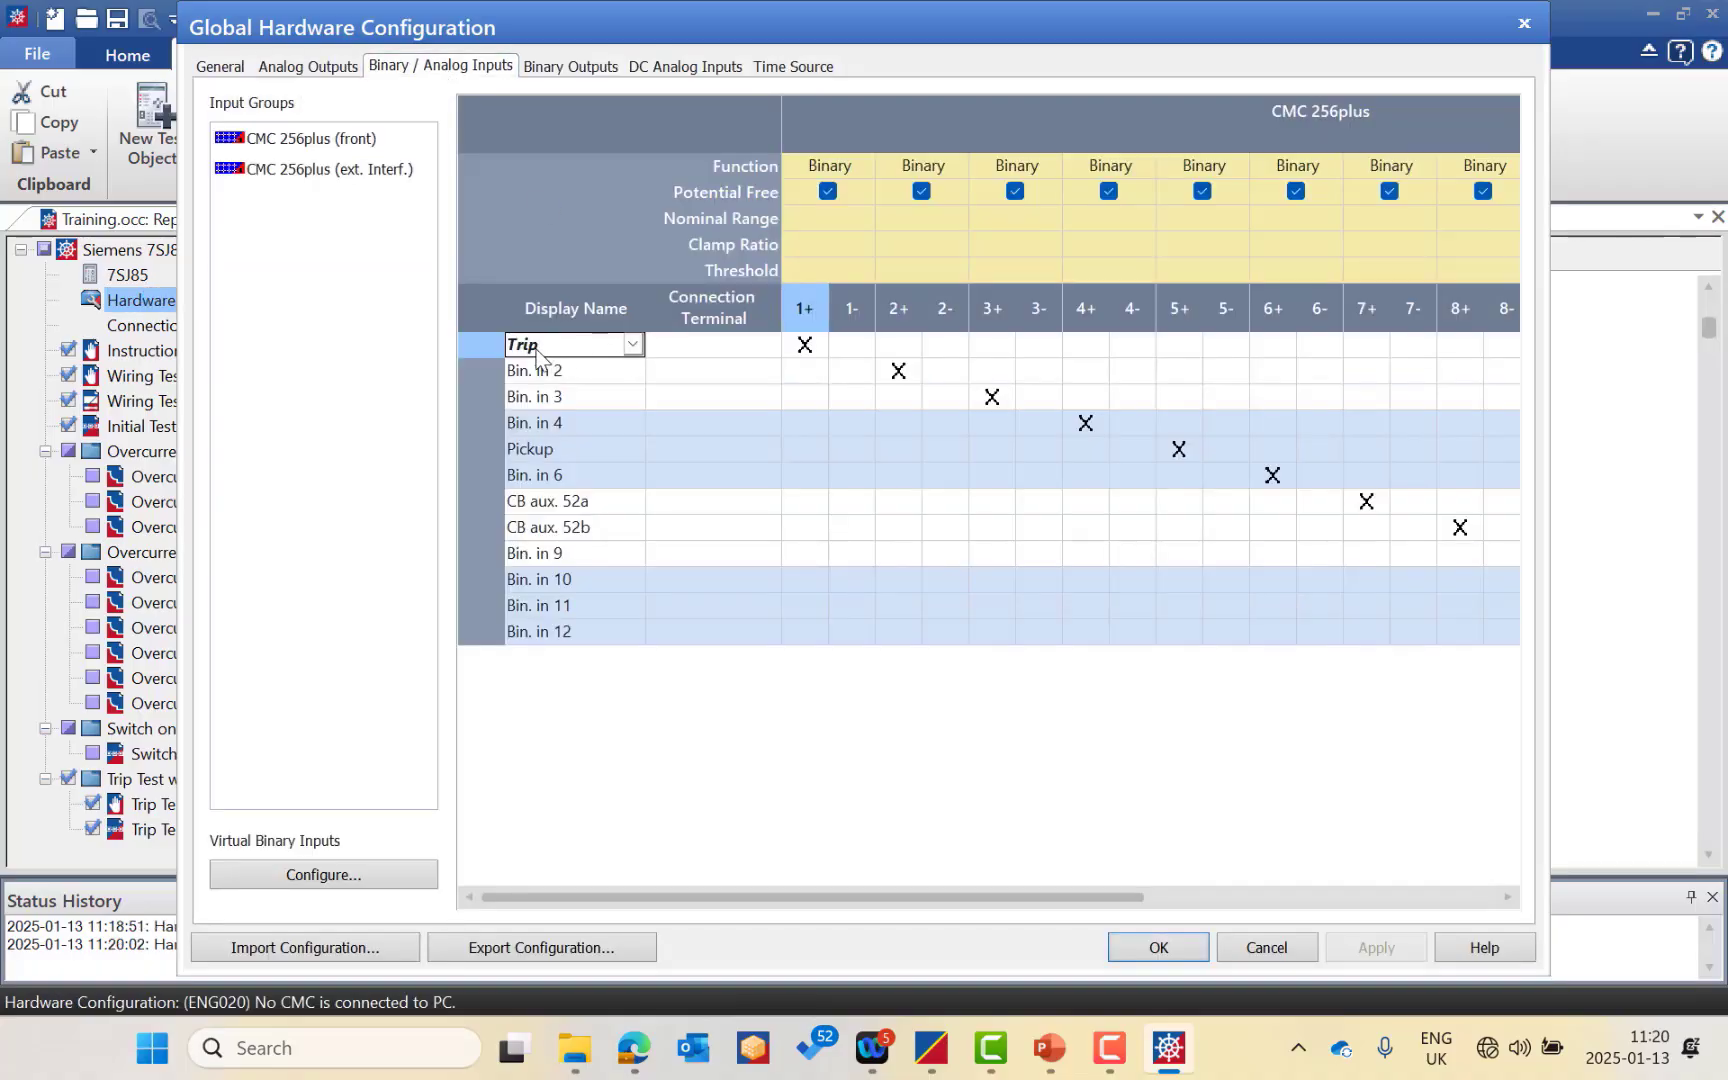
{"action": "left_click", "coordinate": [588, 401]}
{"action": "left_click", "coordinate": [604, 426]}
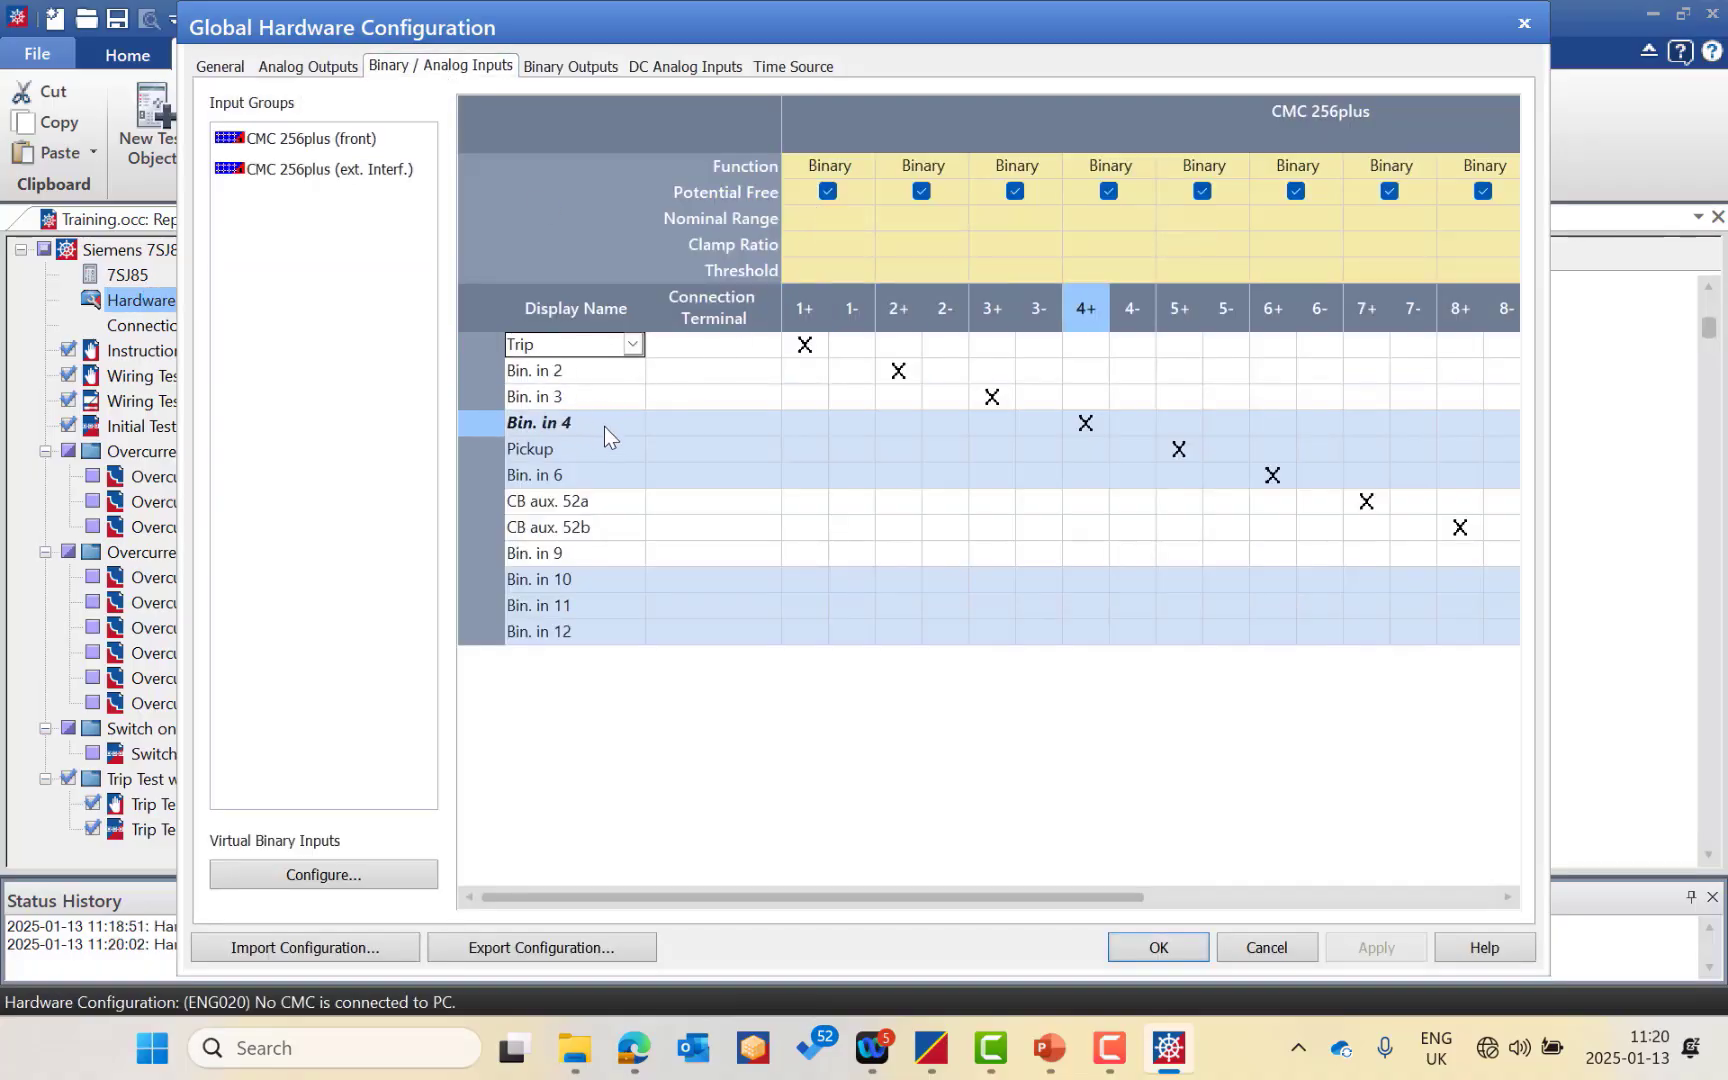
{"action": "left_click", "coordinate": [630, 423]}
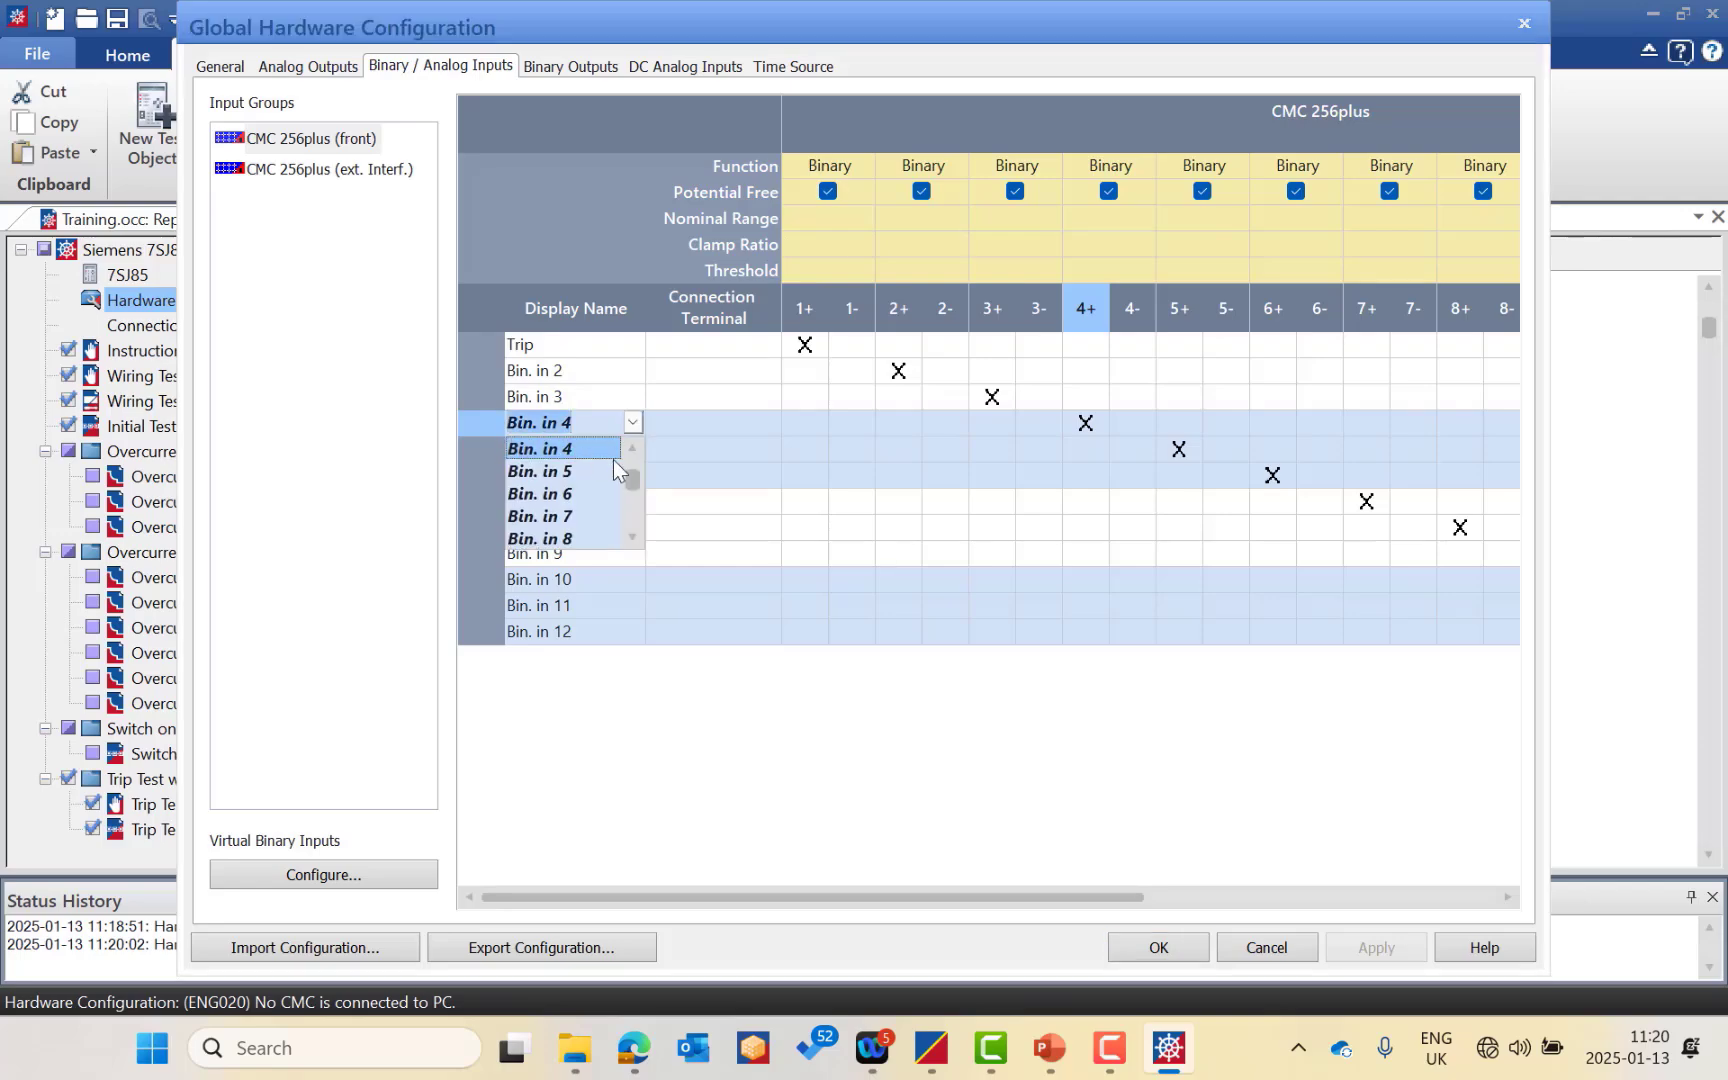
{"action": "type", "text": "Trip"}
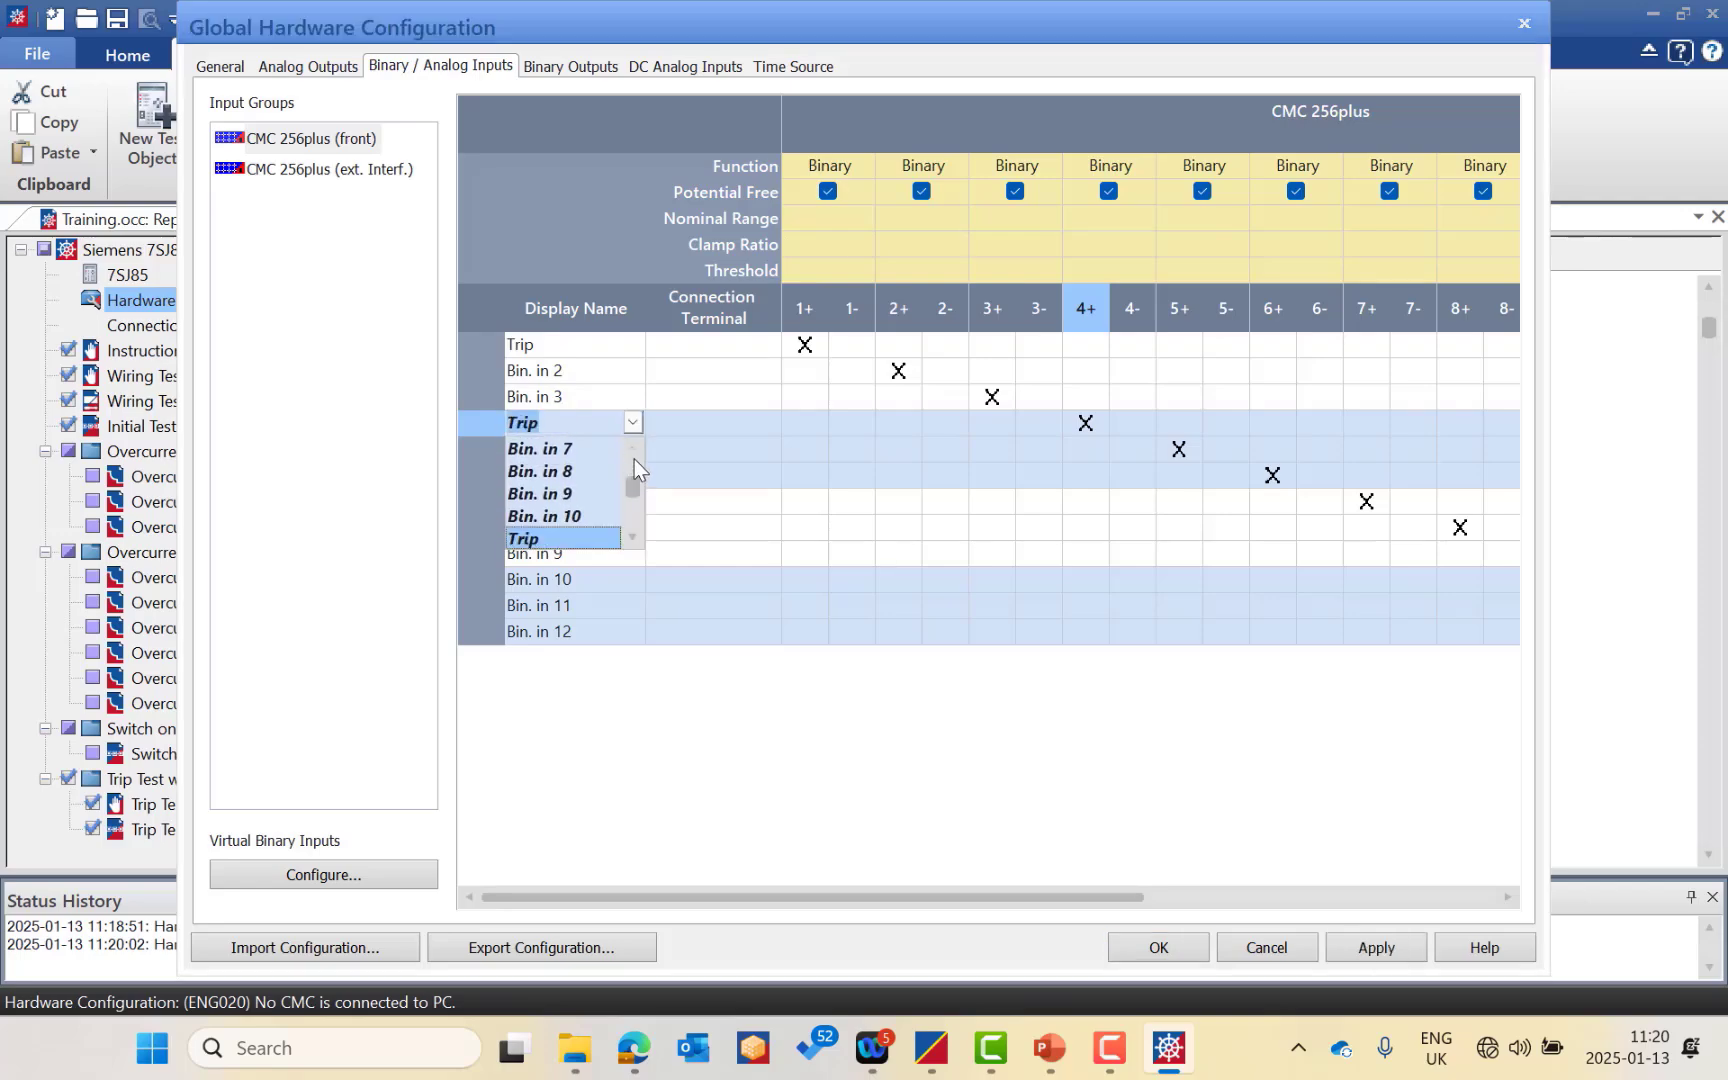
{"action": "key", "text": "Return"}
{"action": "left_click", "coordinate": [697, 426]}
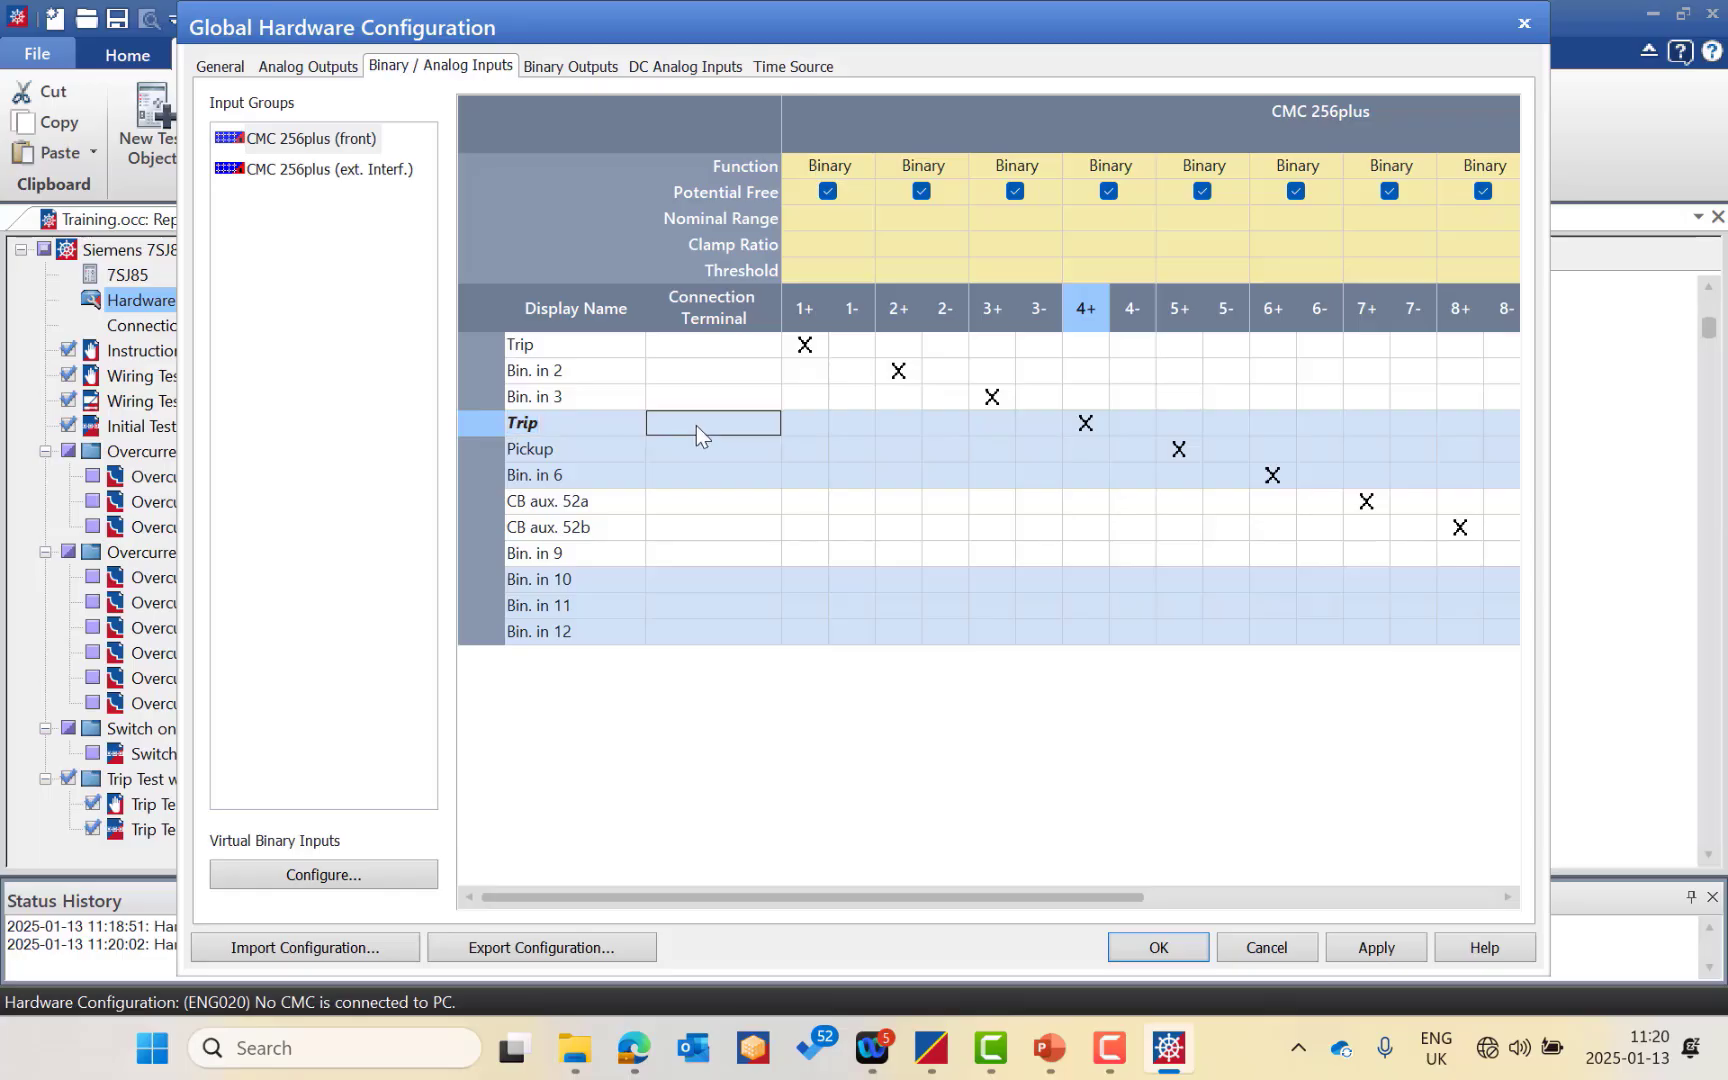
{"action": "key", "text": "Return"}
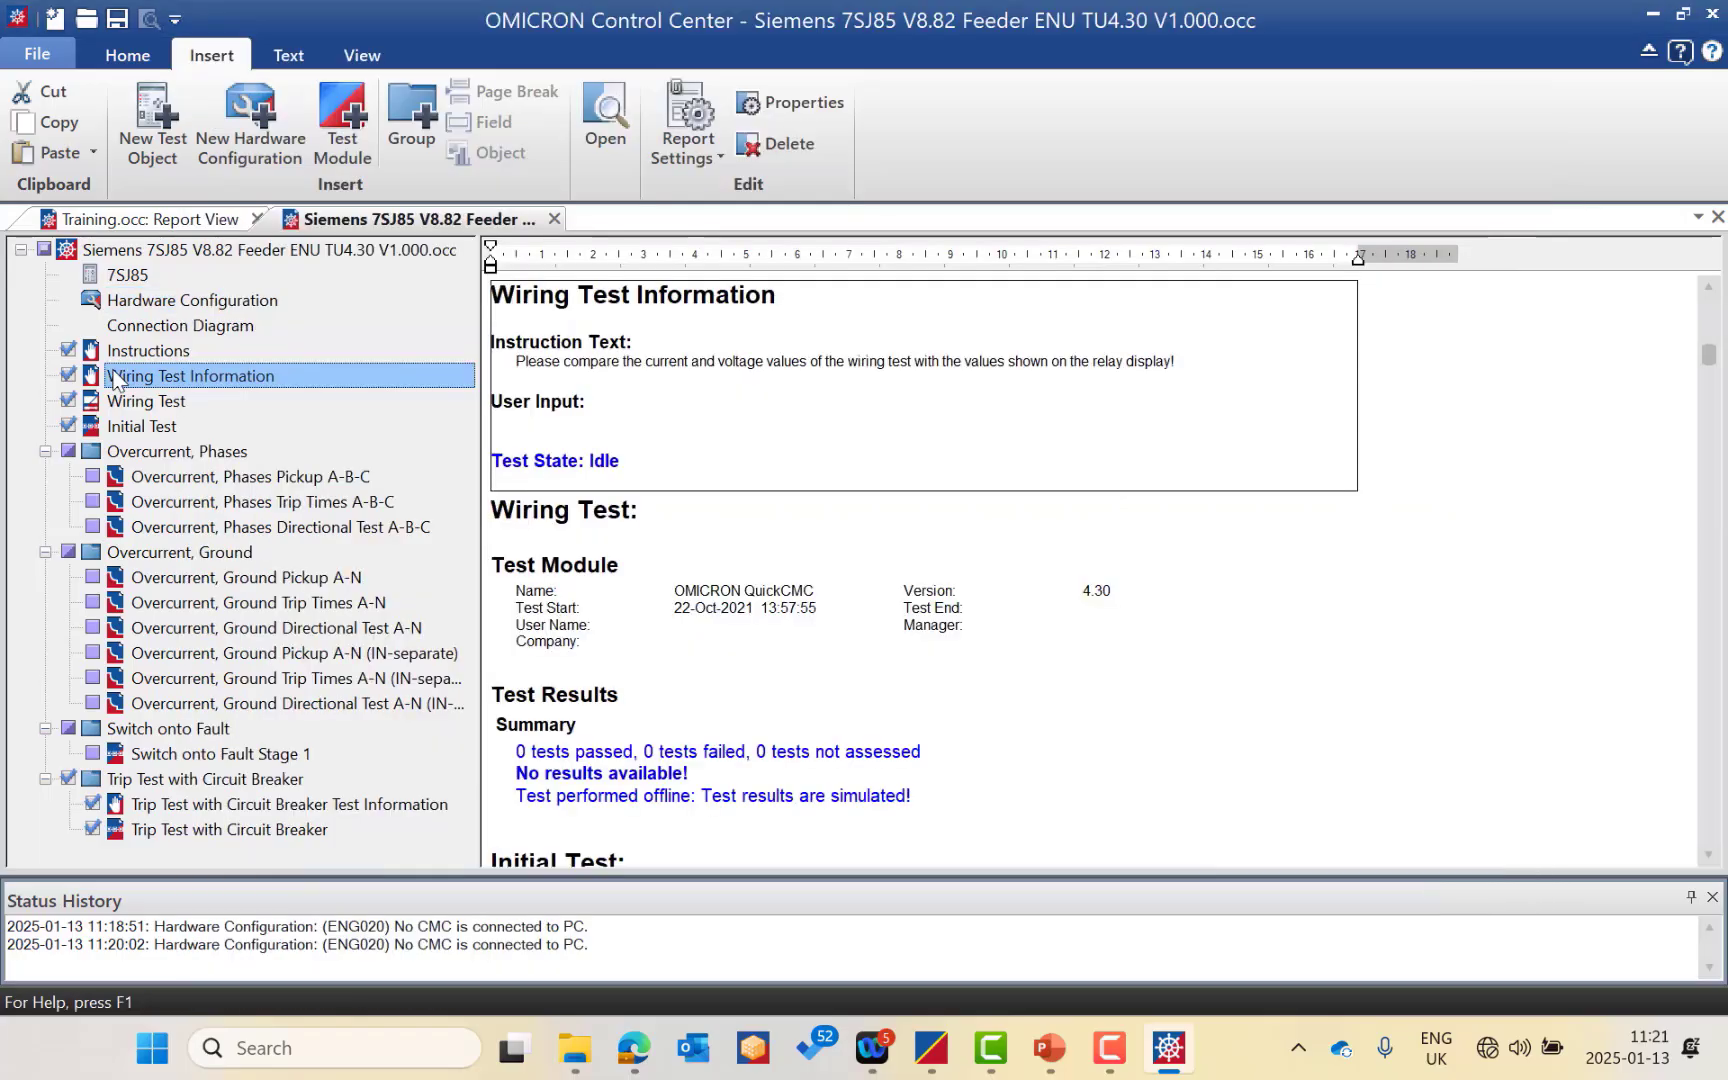
View the instruction text in the Instructions pause module and return to the template document.
{"action": "left_click", "coordinate": [110, 352]}
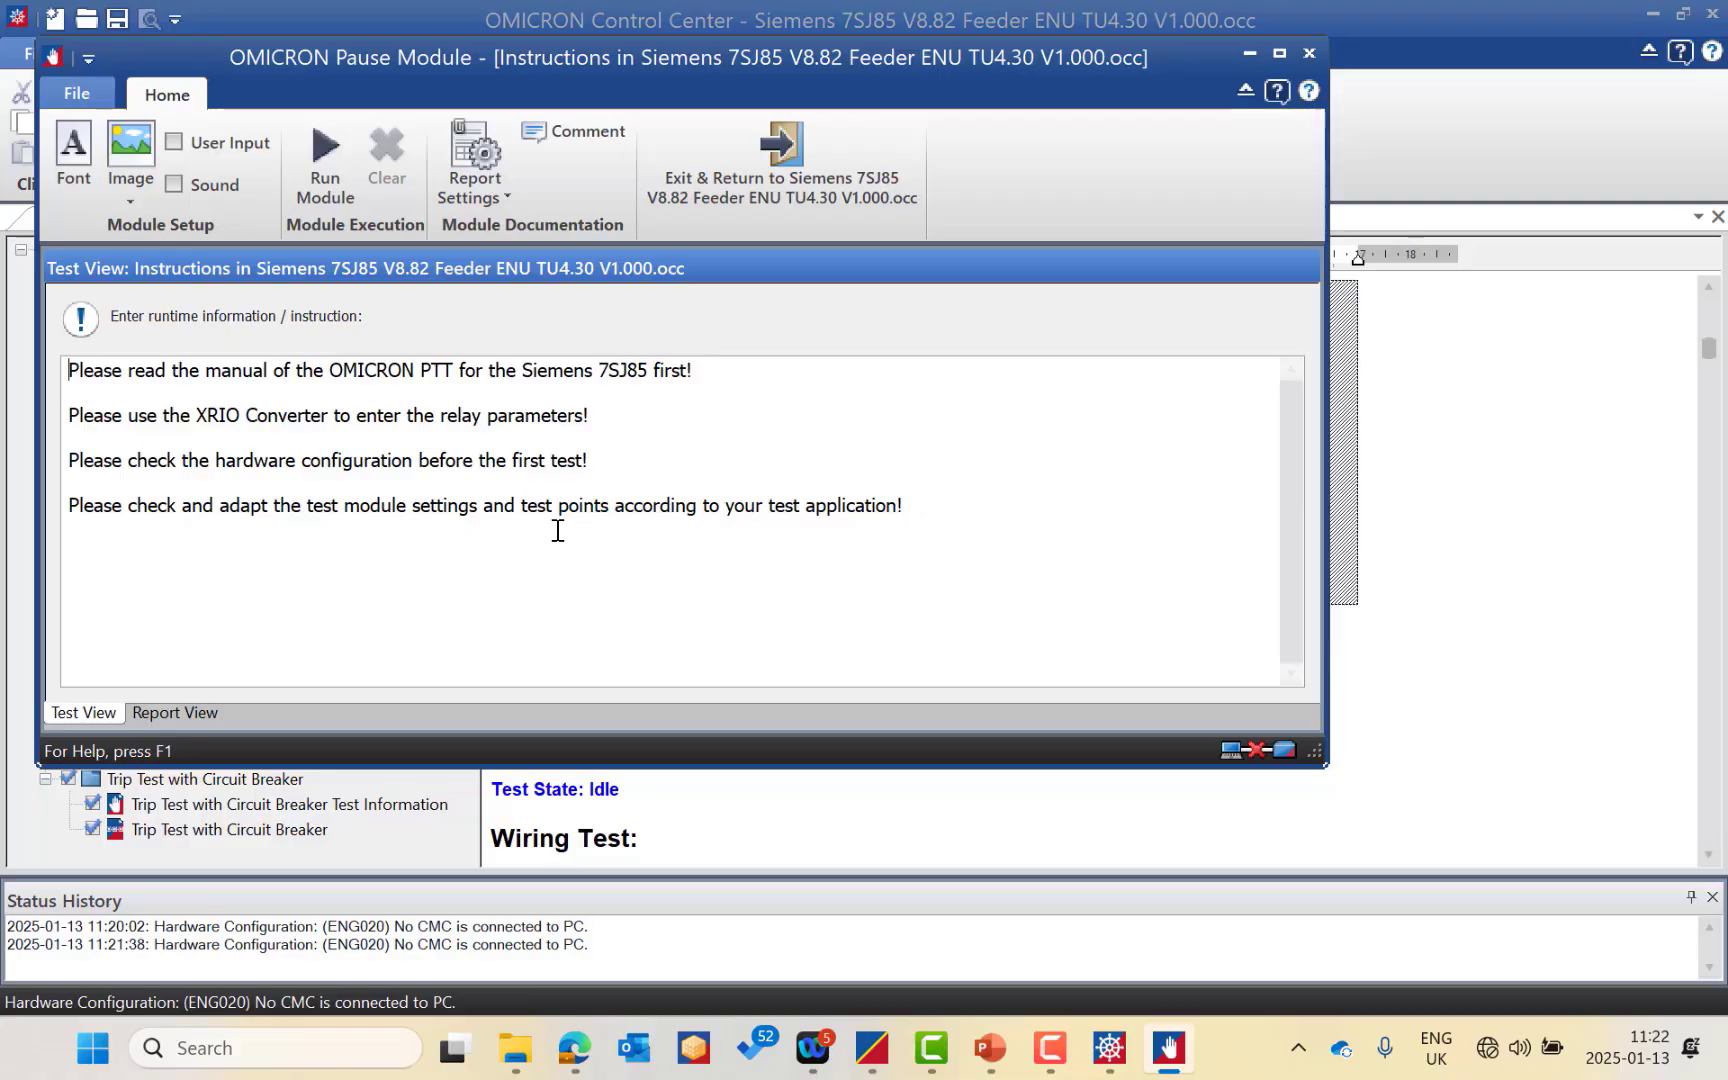
{"action": "left_click", "coordinate": [808, 168]}
Start testing all embedded modules and continue past the Instructions and Wiring Test Information pauses.
{"action": "left_click", "coordinate": [127, 57]}
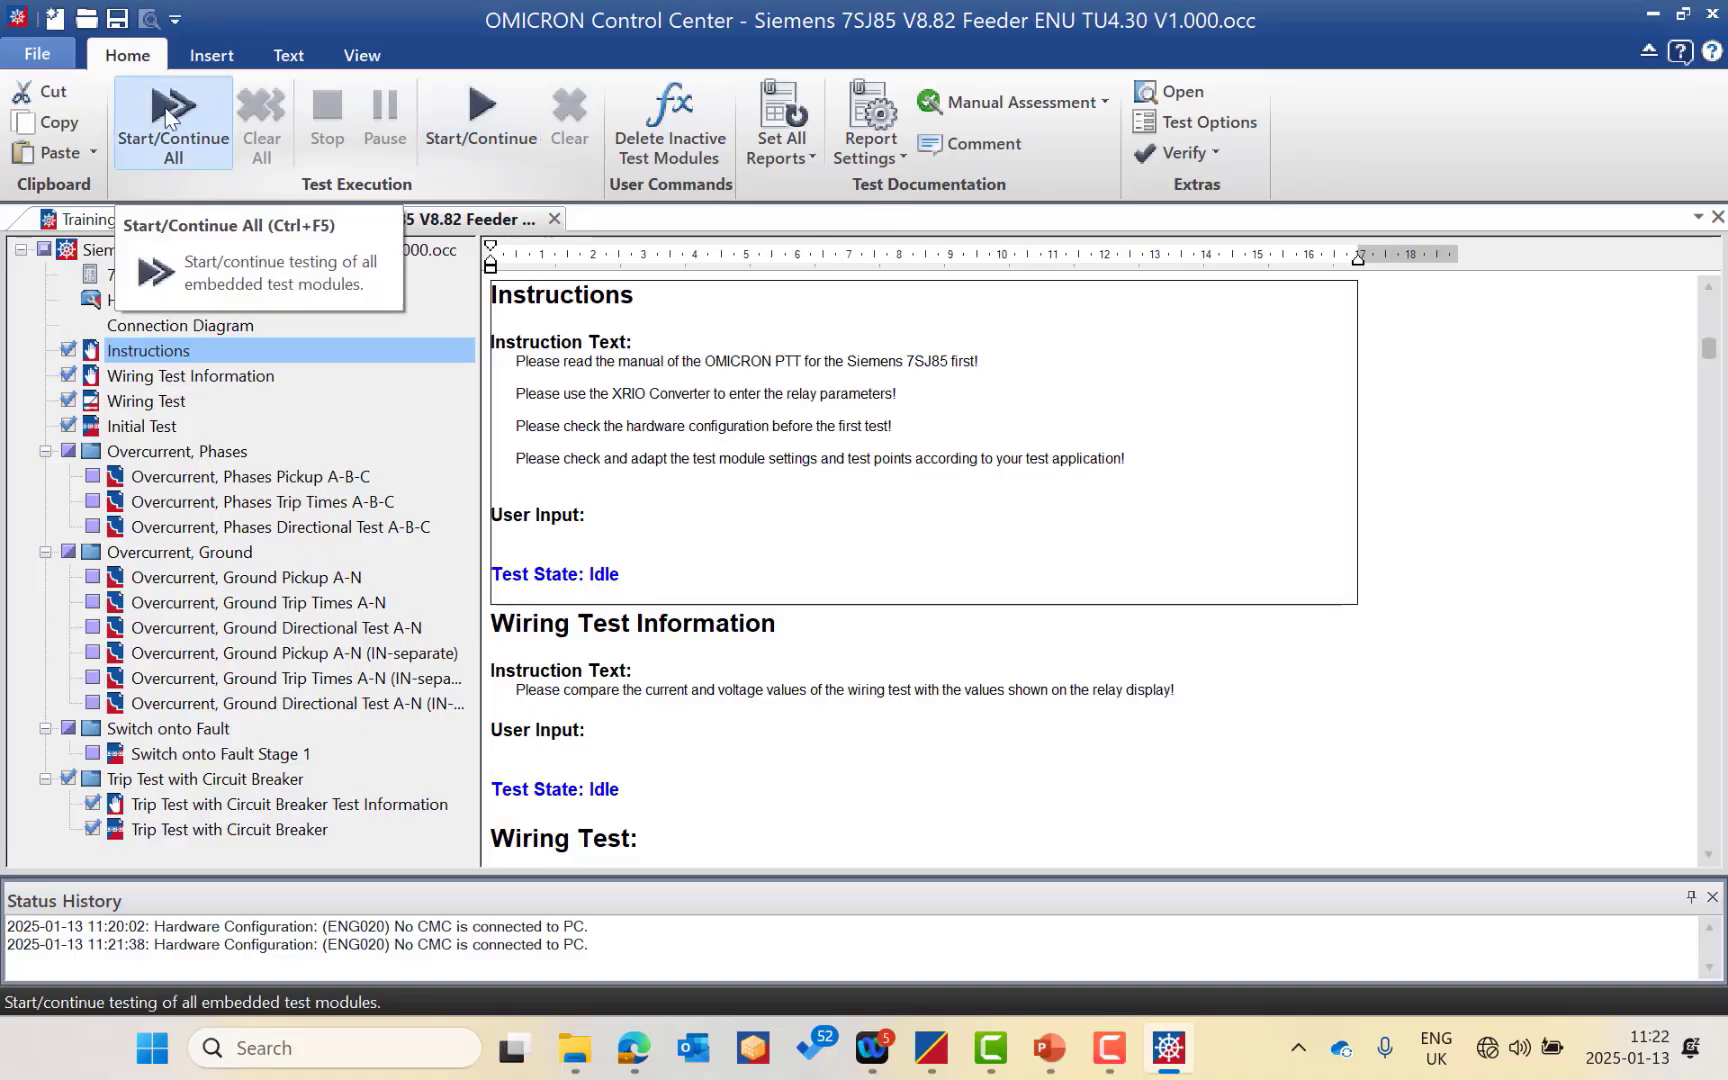
{"action": "left_click", "coordinate": [166, 118]}
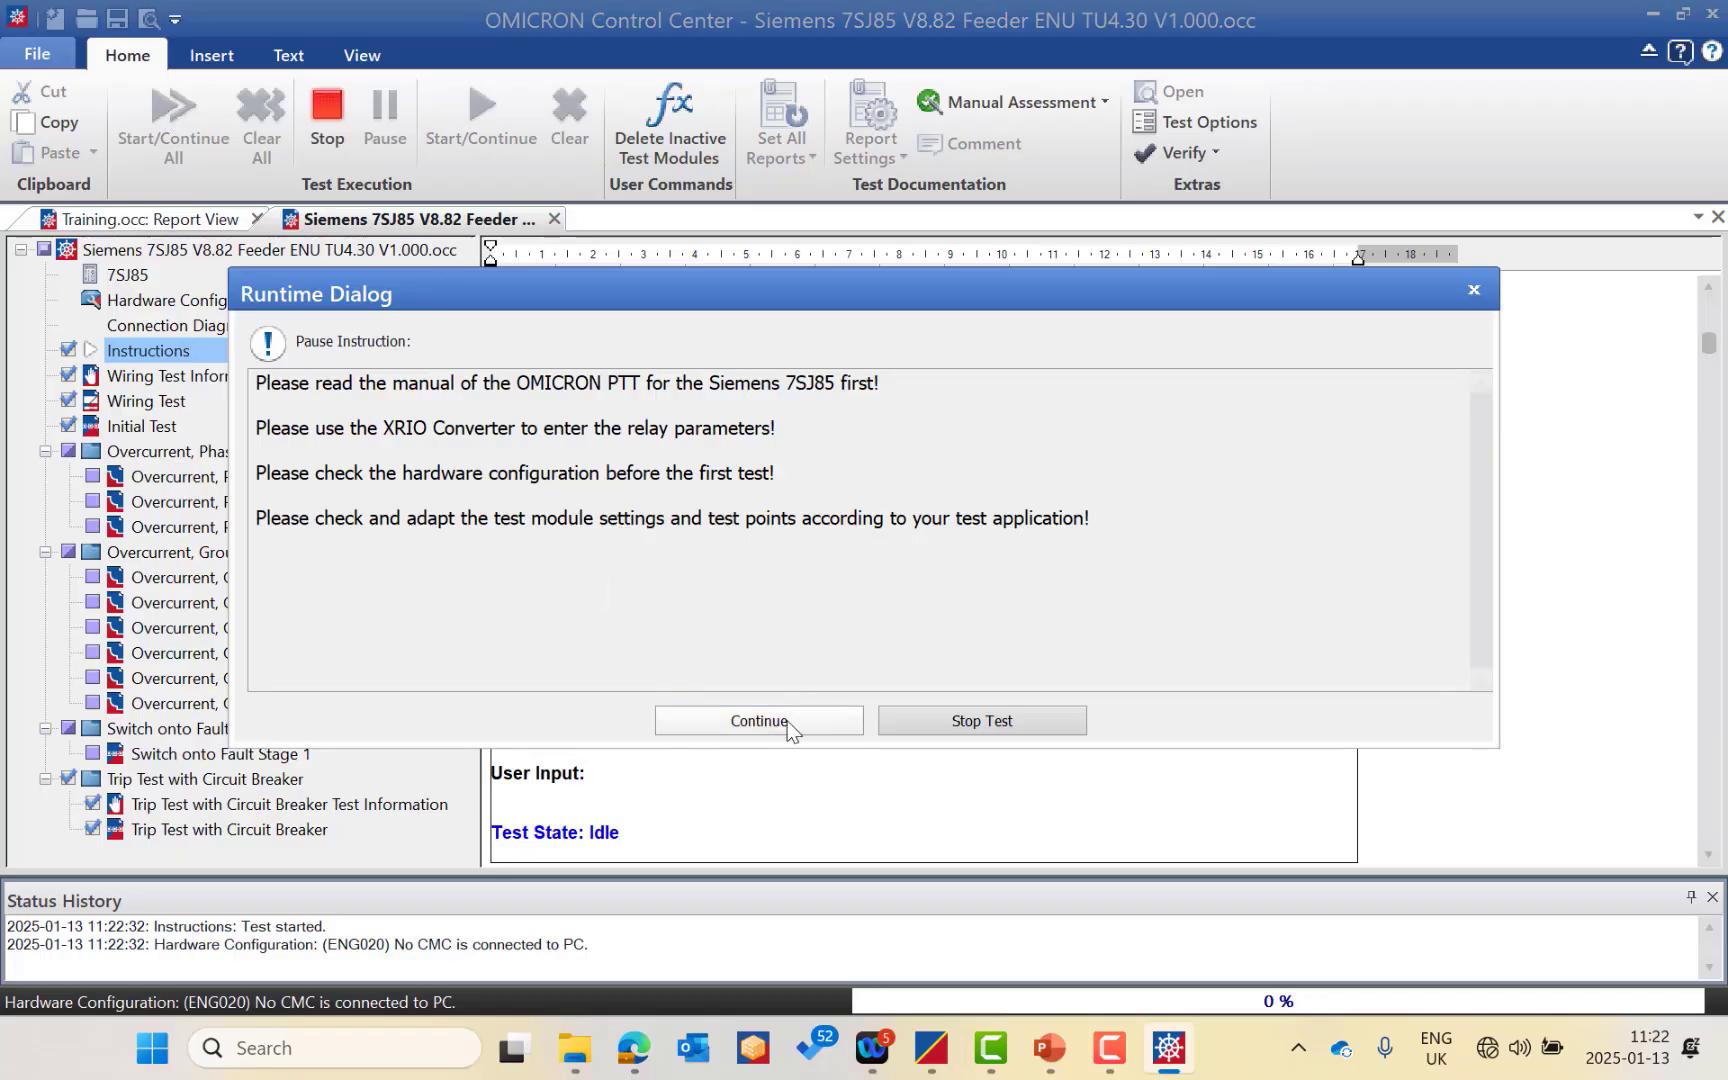
{"action": "left_click", "coordinate": [736, 723]}
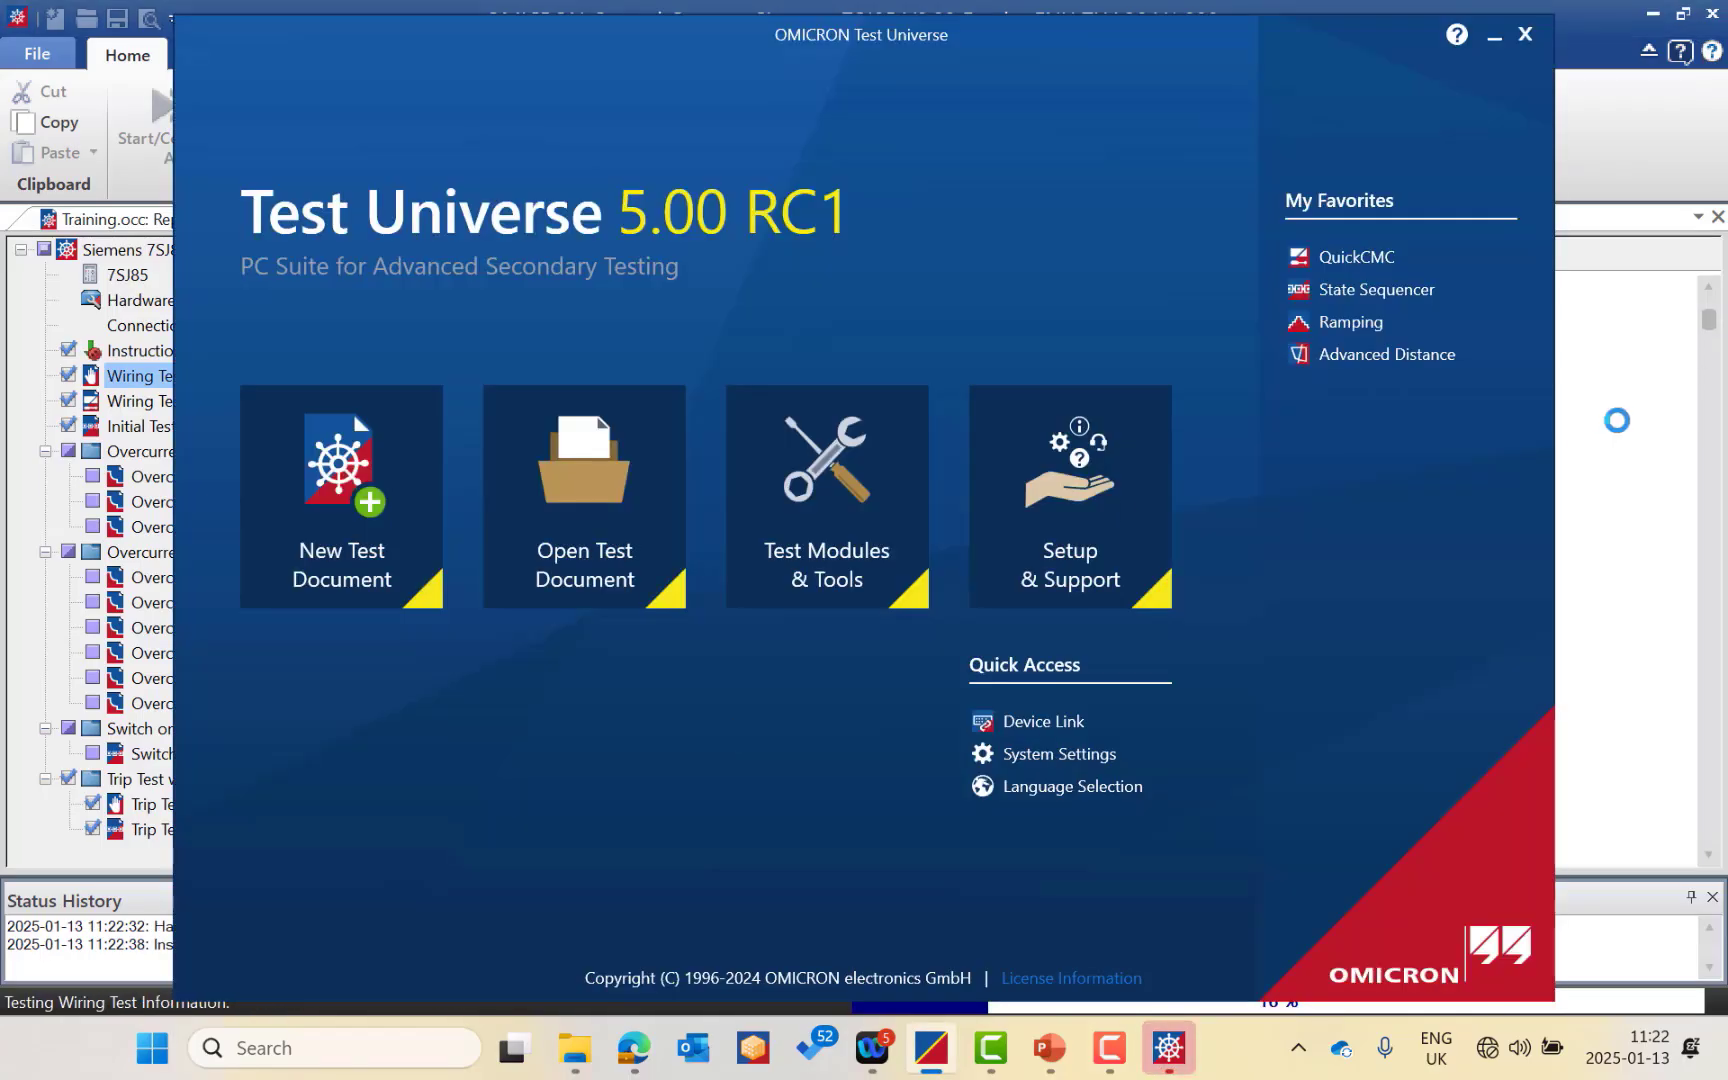
{"action": "left_click", "coordinate": [1500, 44]}
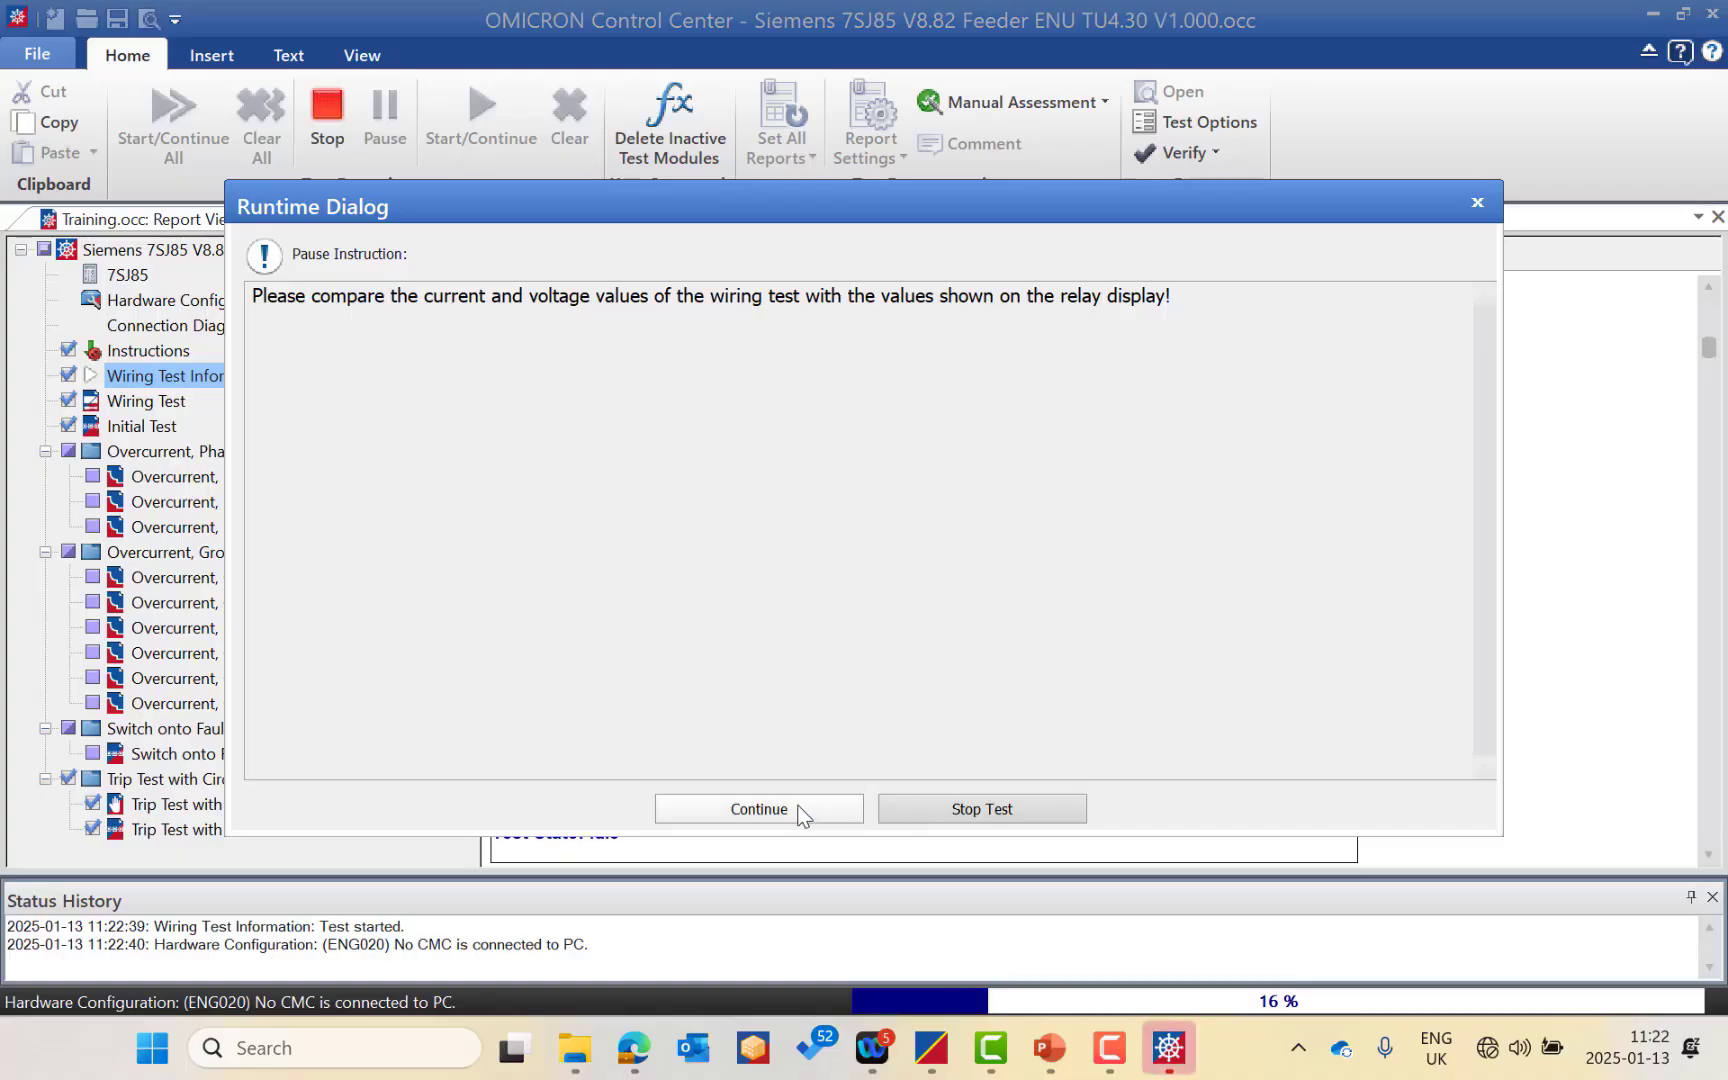
{"action": "left_click", "coordinate": [761, 809]}
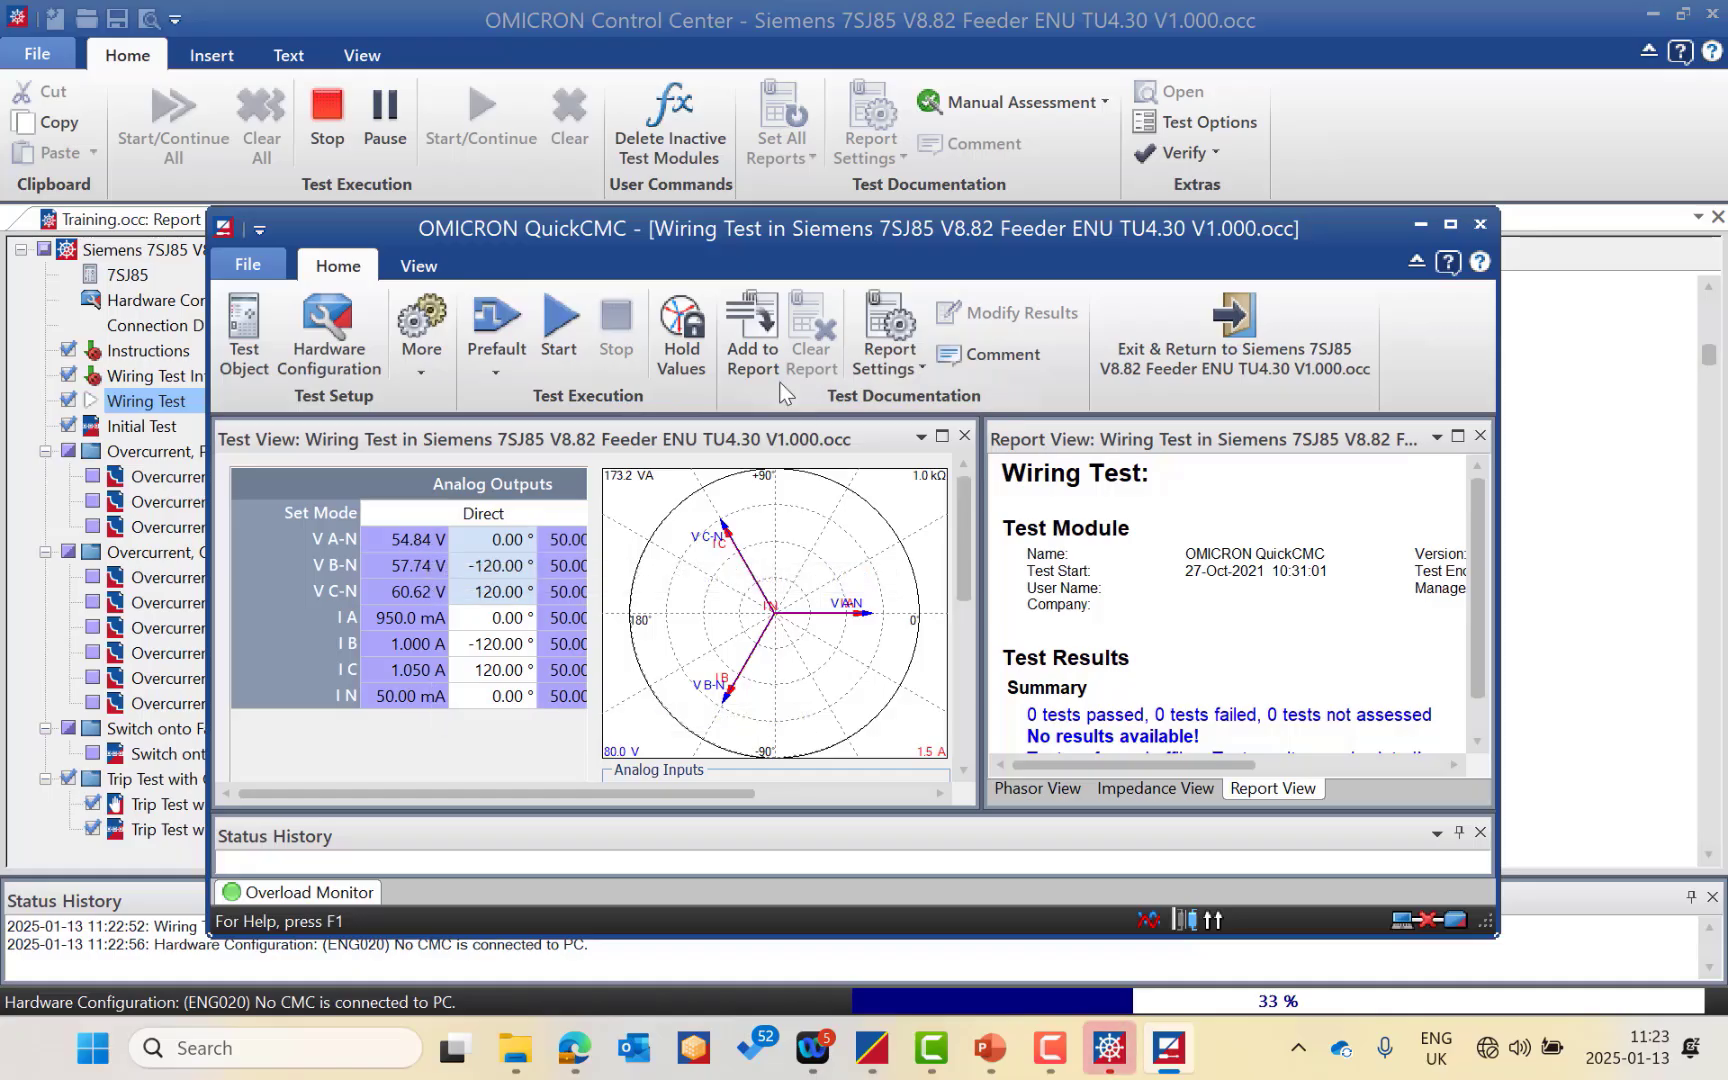
Add Test 1 of the Wiring Test to the report, assessed as Passed.
{"action": "left_click", "coordinate": [752, 341]}
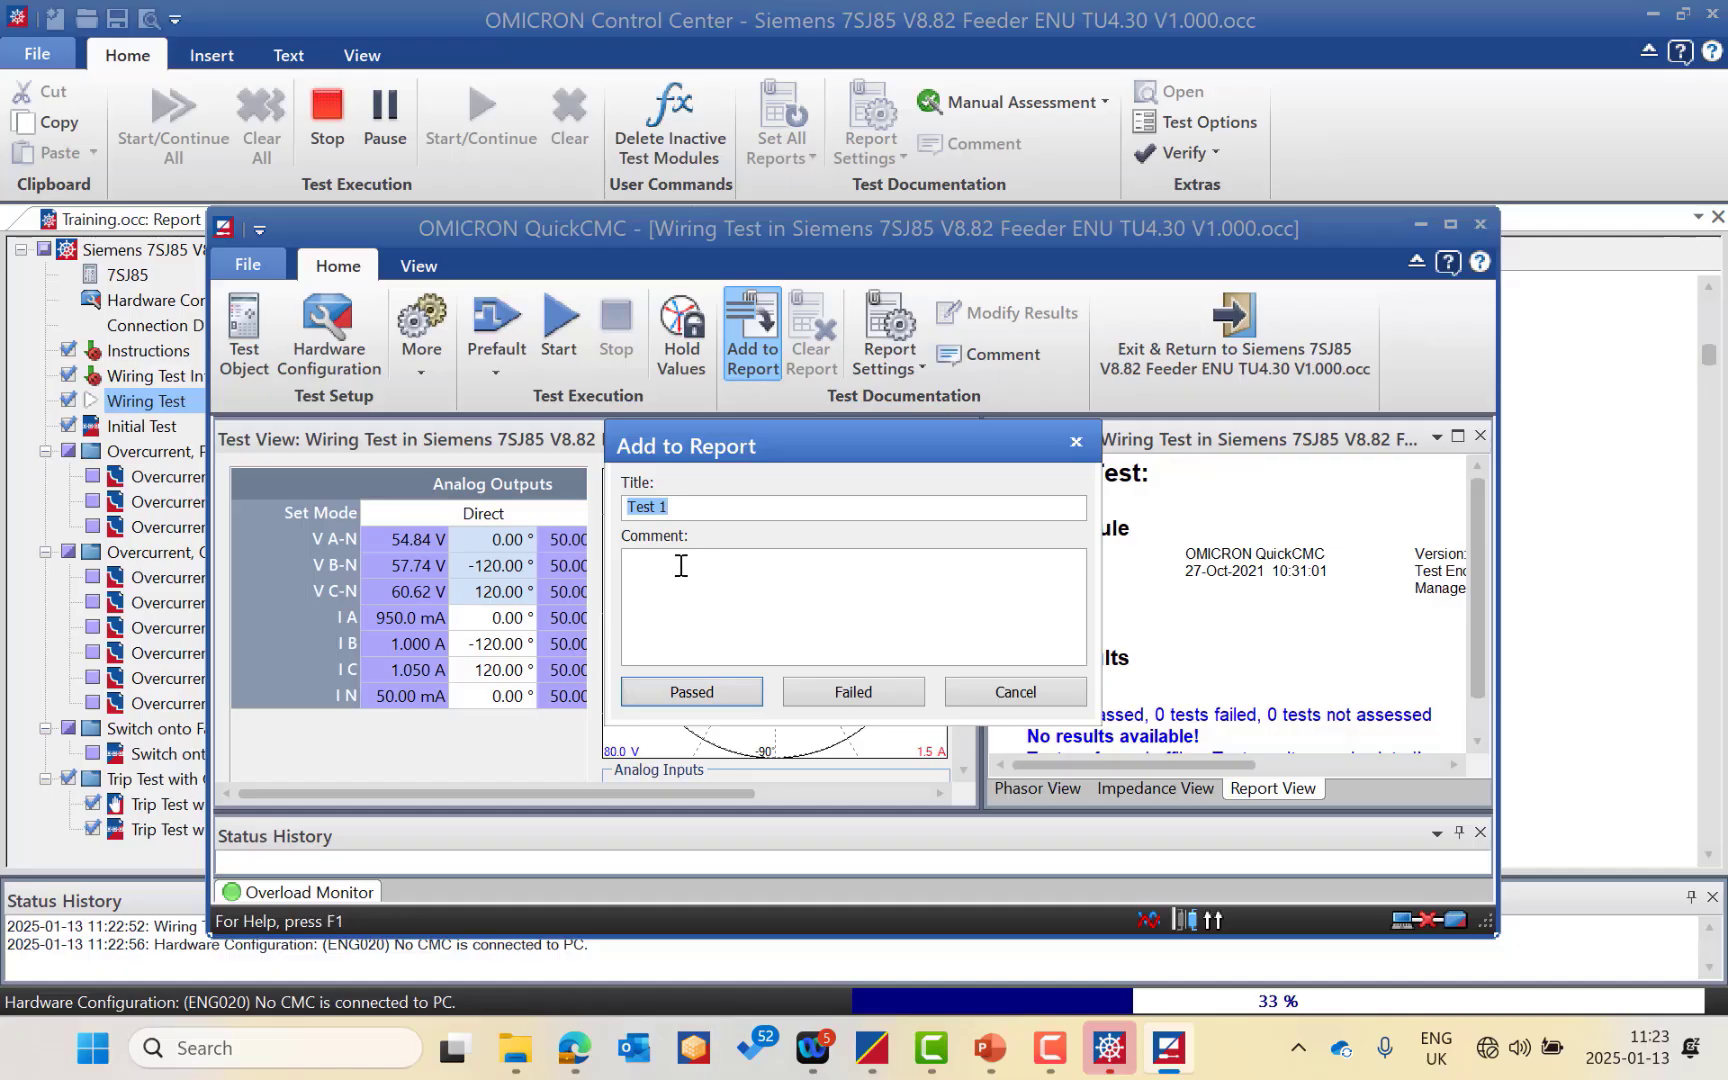
{"action": "left_click", "coordinate": [723, 693]}
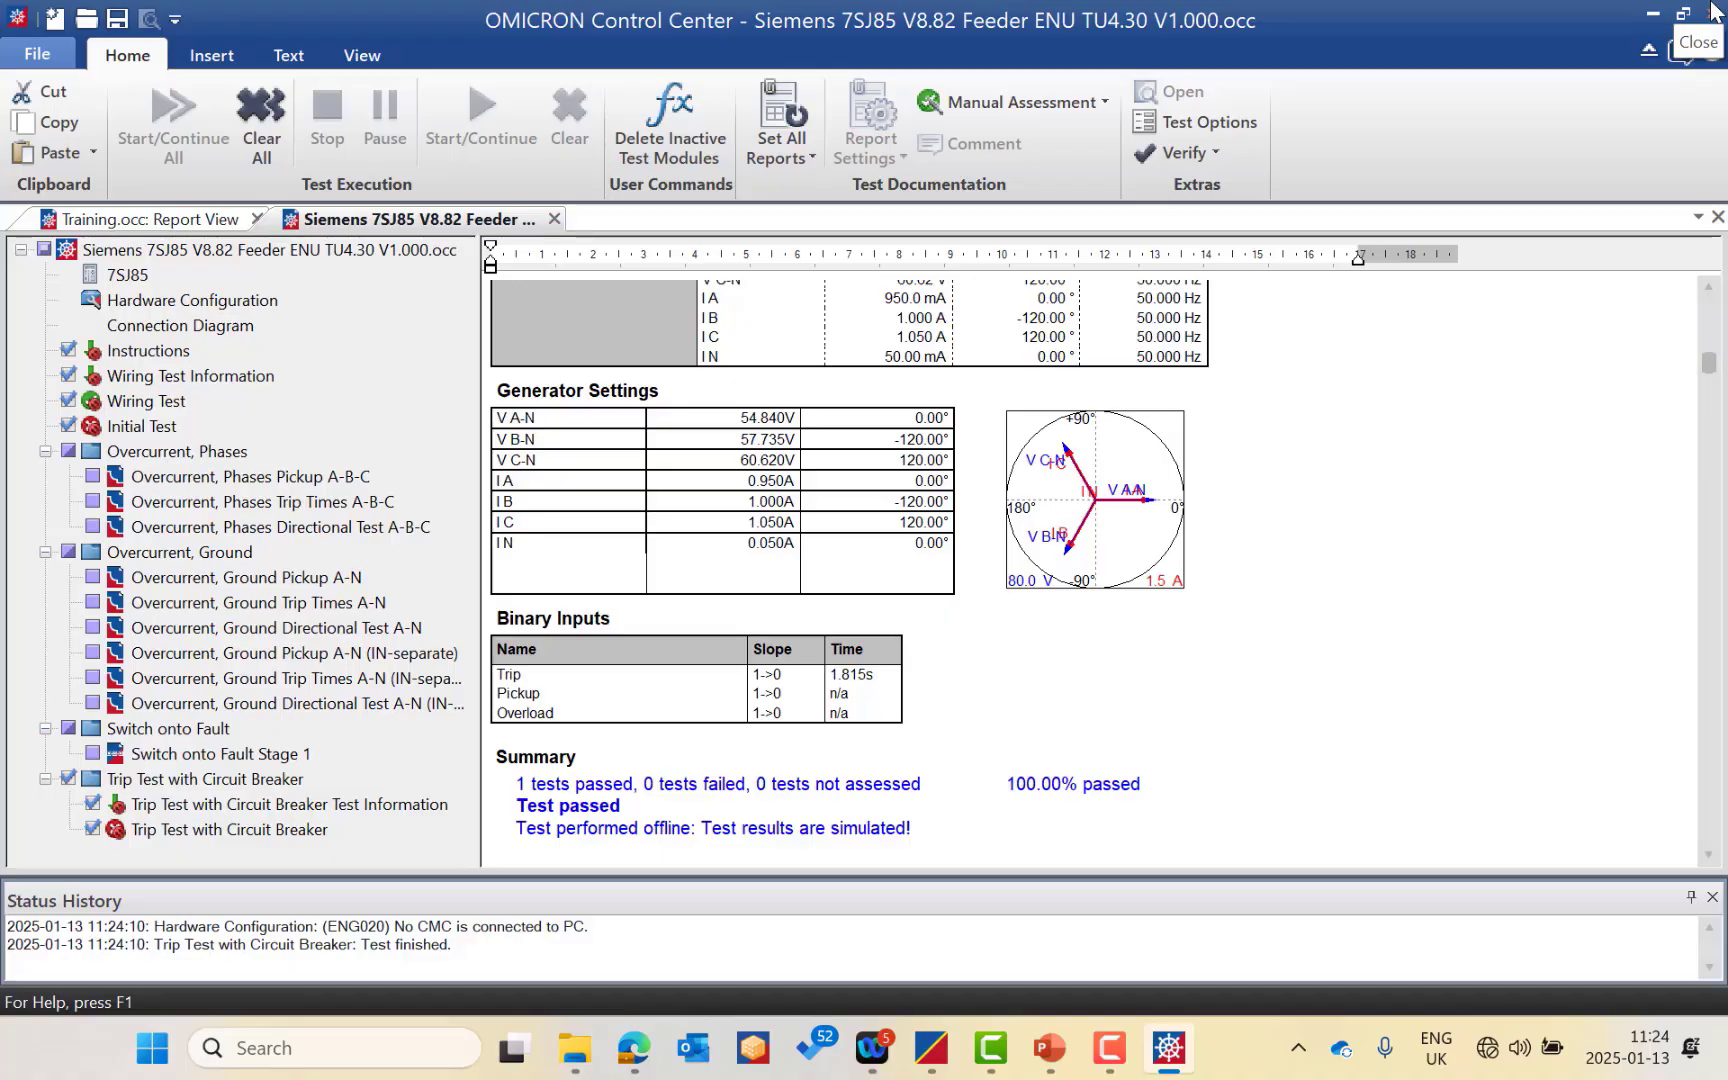
Reopen the 7SJ85 test object and examine its Settings blocks, from General through to Meas.point I-3ph 1 under Power system.
{"action": "double_click", "coordinate": [129, 275]}
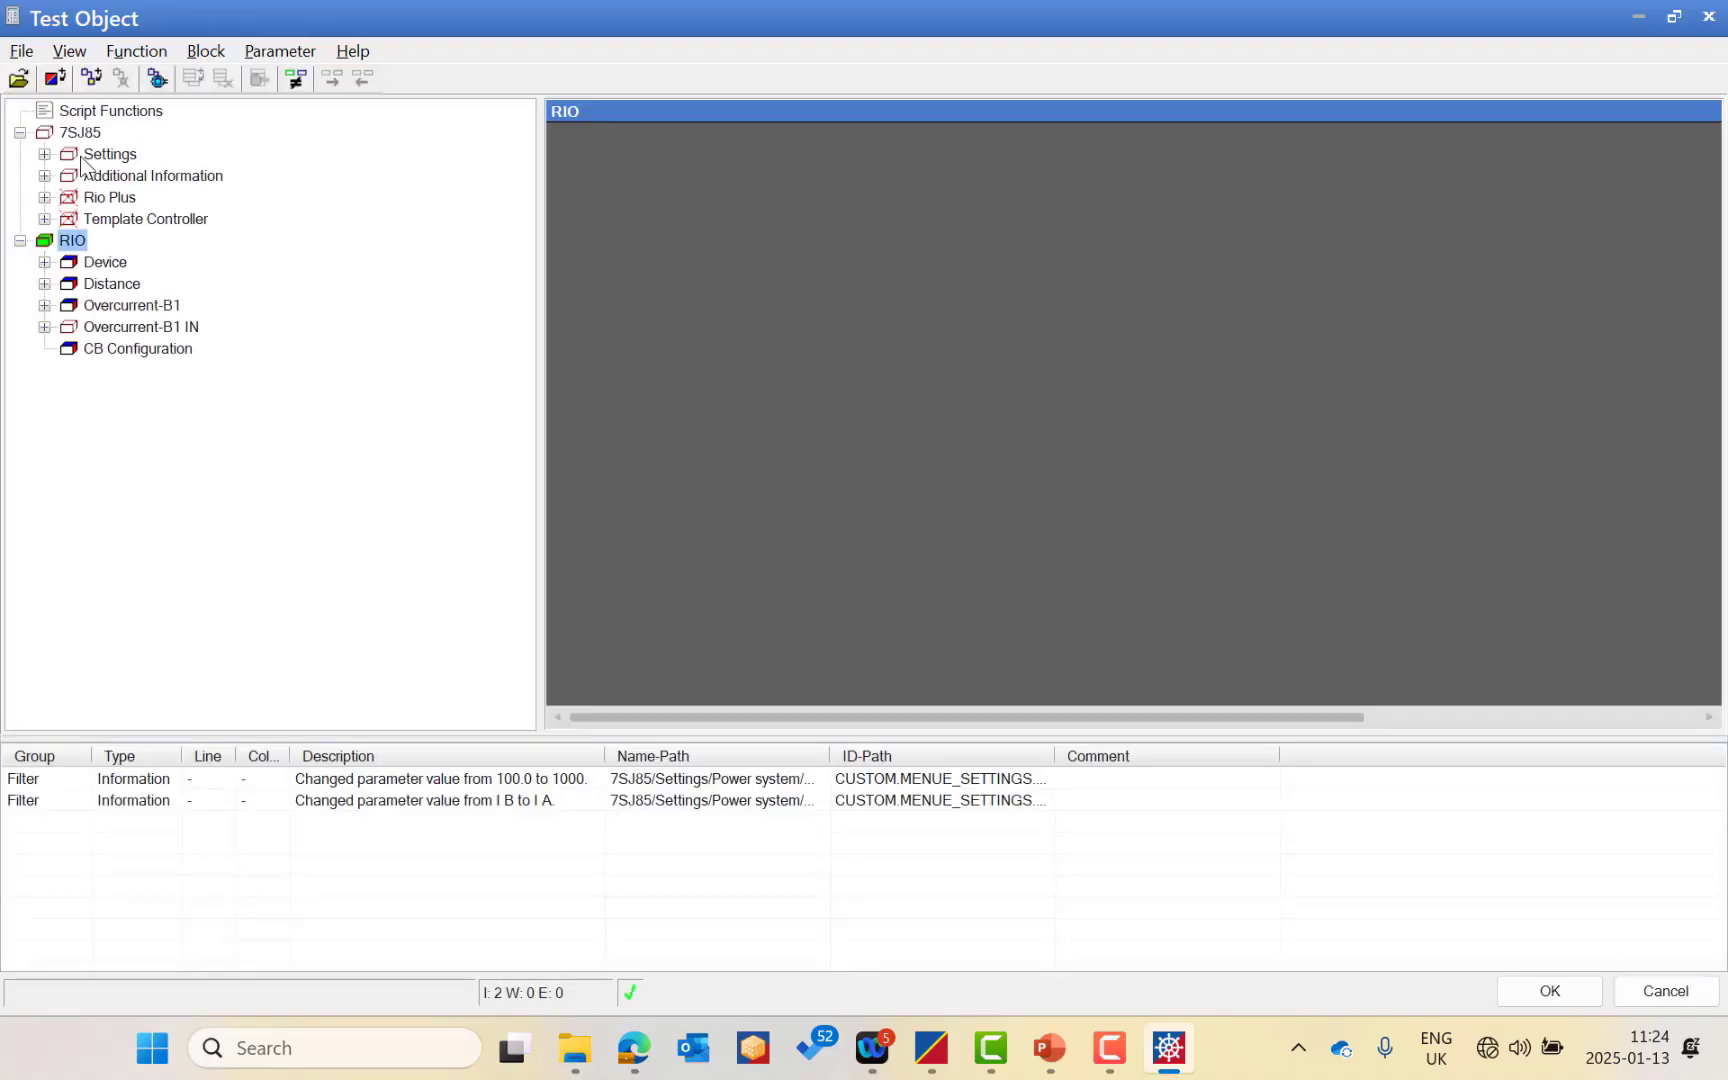
{"action": "left_click", "coordinate": [80, 160]}
{"action": "key", "text": "Down"}
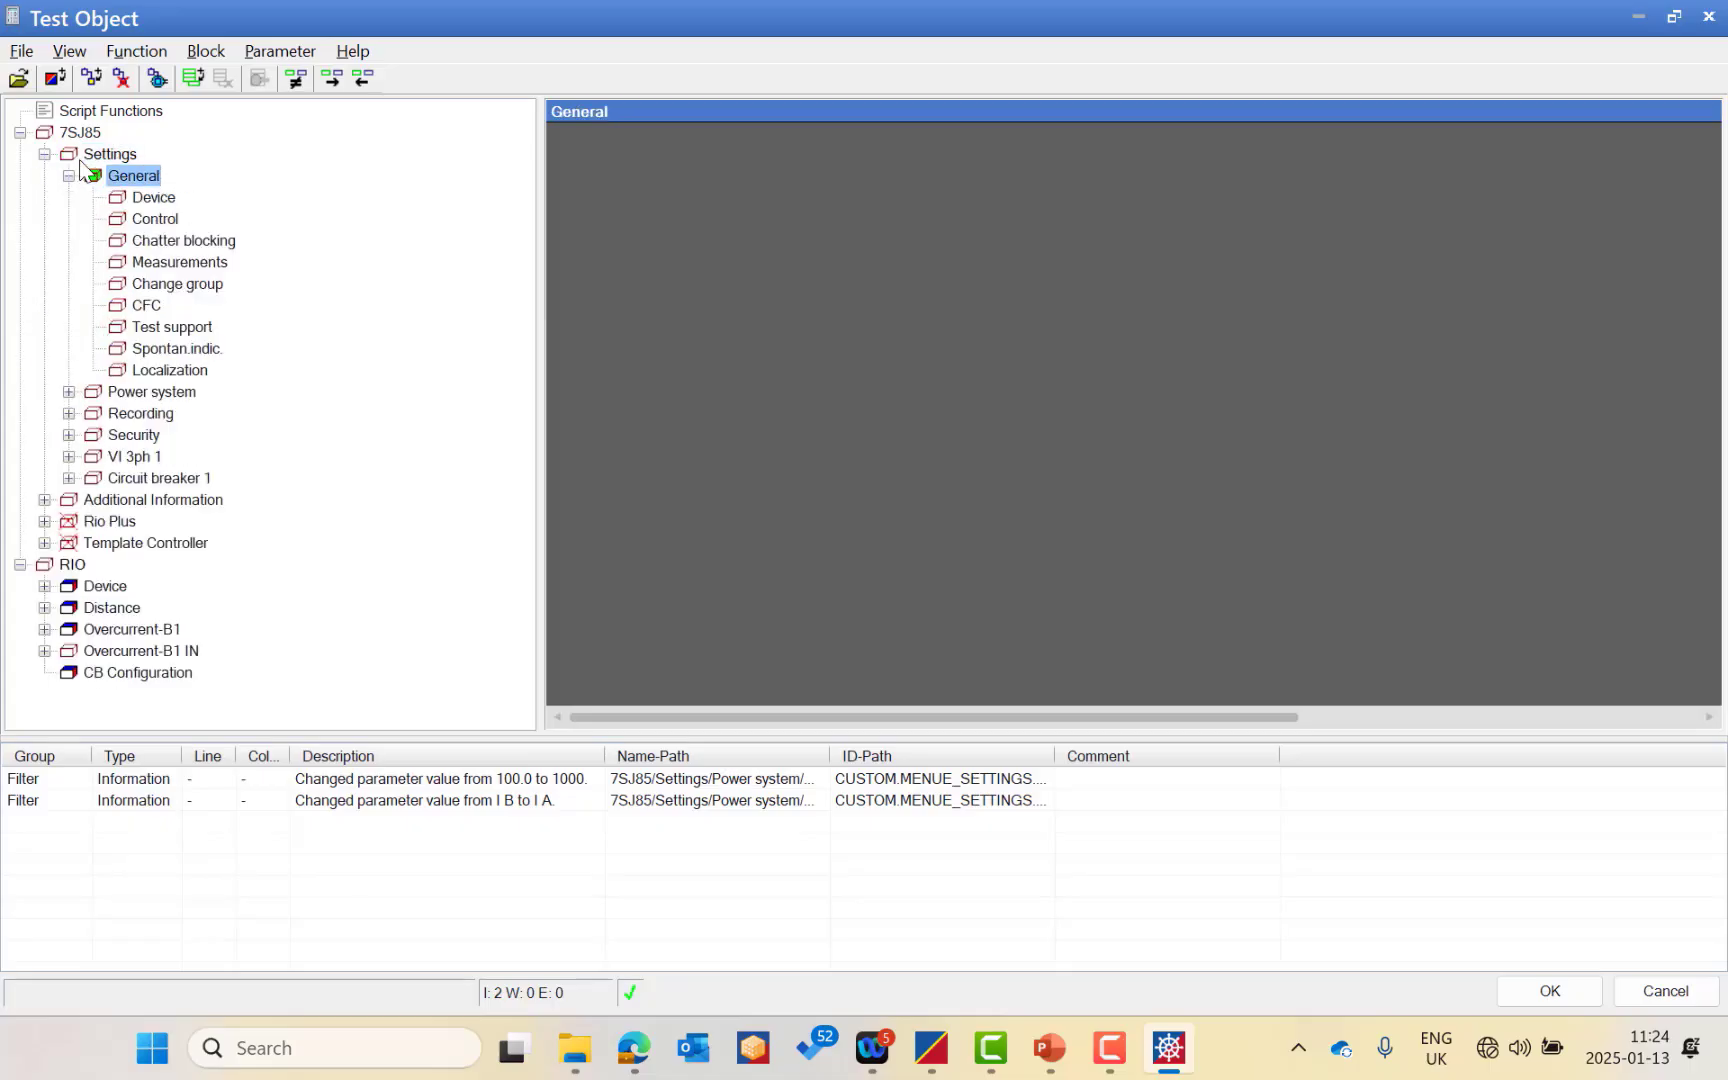
{"action": "key", "text": "Down"}
{"action": "key", "text": "Down"}
{"action": "key", "text": "Down"}
{"action": "key", "text": "Down"}
{"action": "key", "text": "Down"}
{"action": "key", "text": "Down"}
{"action": "key", "text": "Down"}
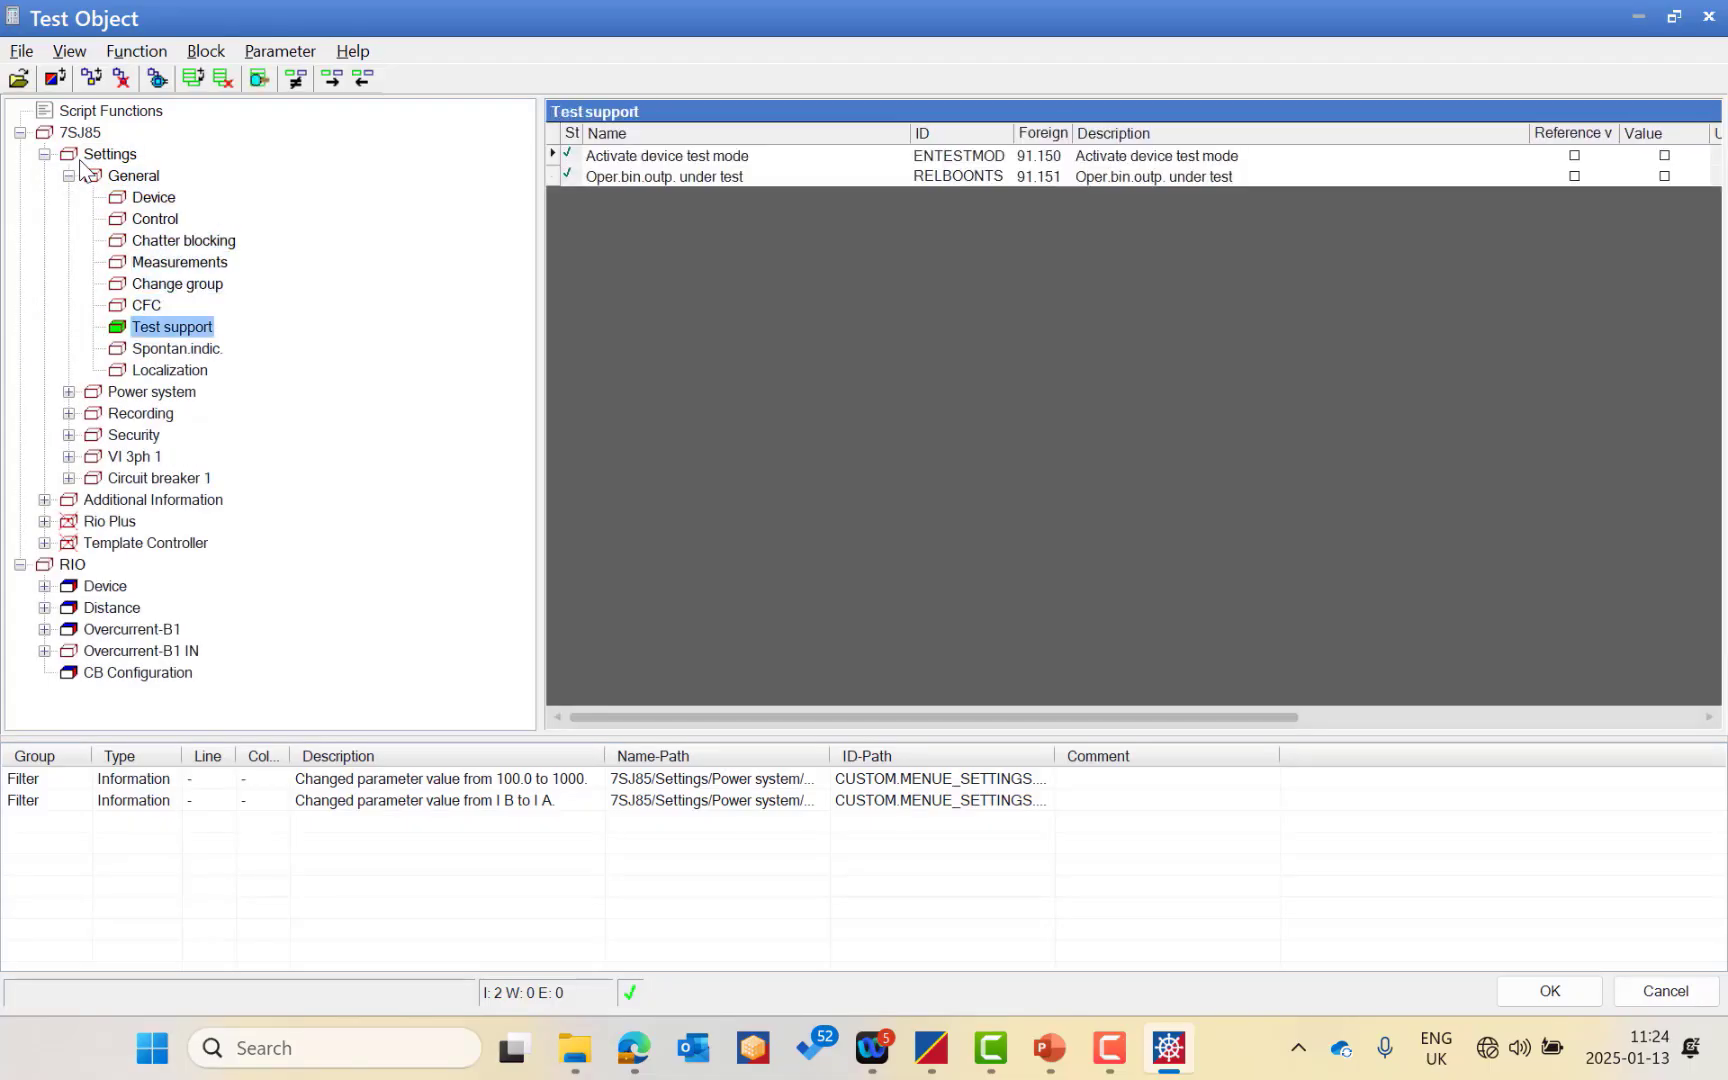
{"action": "key", "text": "Down"}
{"action": "key", "text": "Down"}
{"action": "key", "text": "Down"}
{"action": "key", "text": "Down"}
{"action": "key", "text": "Down"}
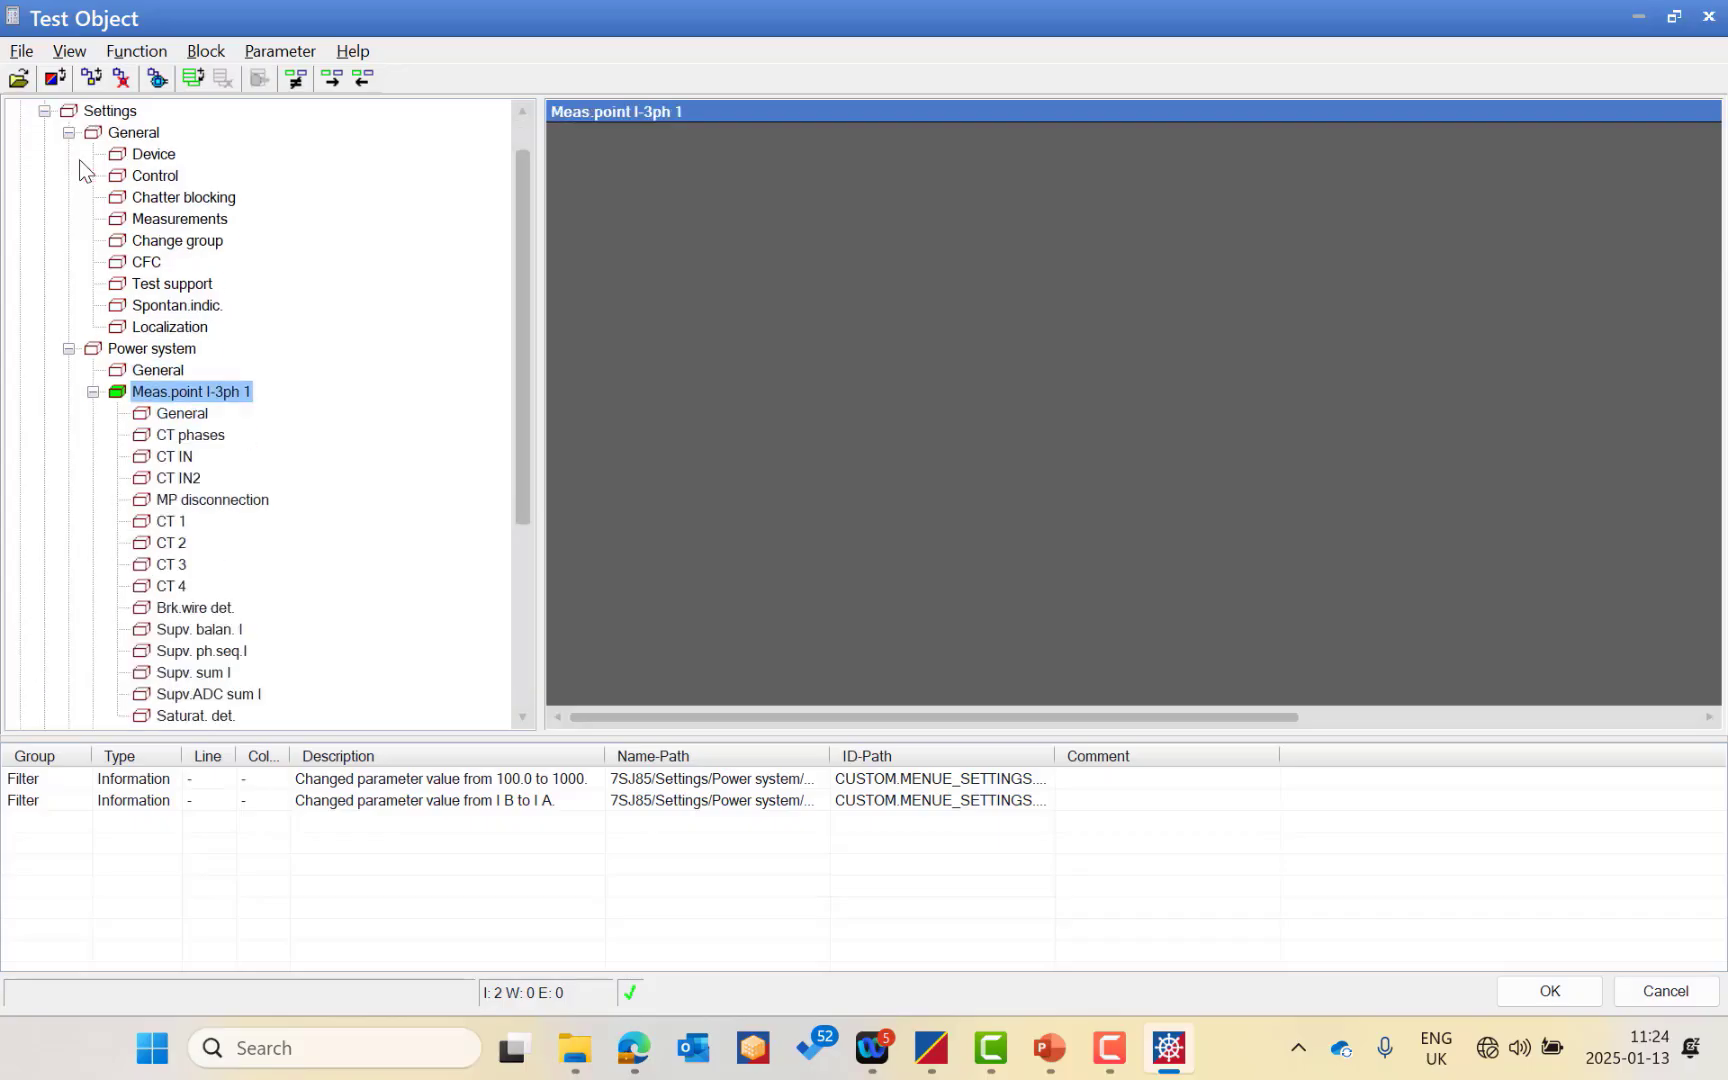
Examine the remaining test object blocks, from Power system through Recording and Template Controller to the RIO Overcurrent blocks.
{"action": "key", "text": "Up"}
{"action": "key", "text": "Up"}
{"action": "key", "text": "Down"}
{"action": "key", "text": "Down"}
{"action": "key", "text": "Down"}
{"action": "key", "text": "Down"}
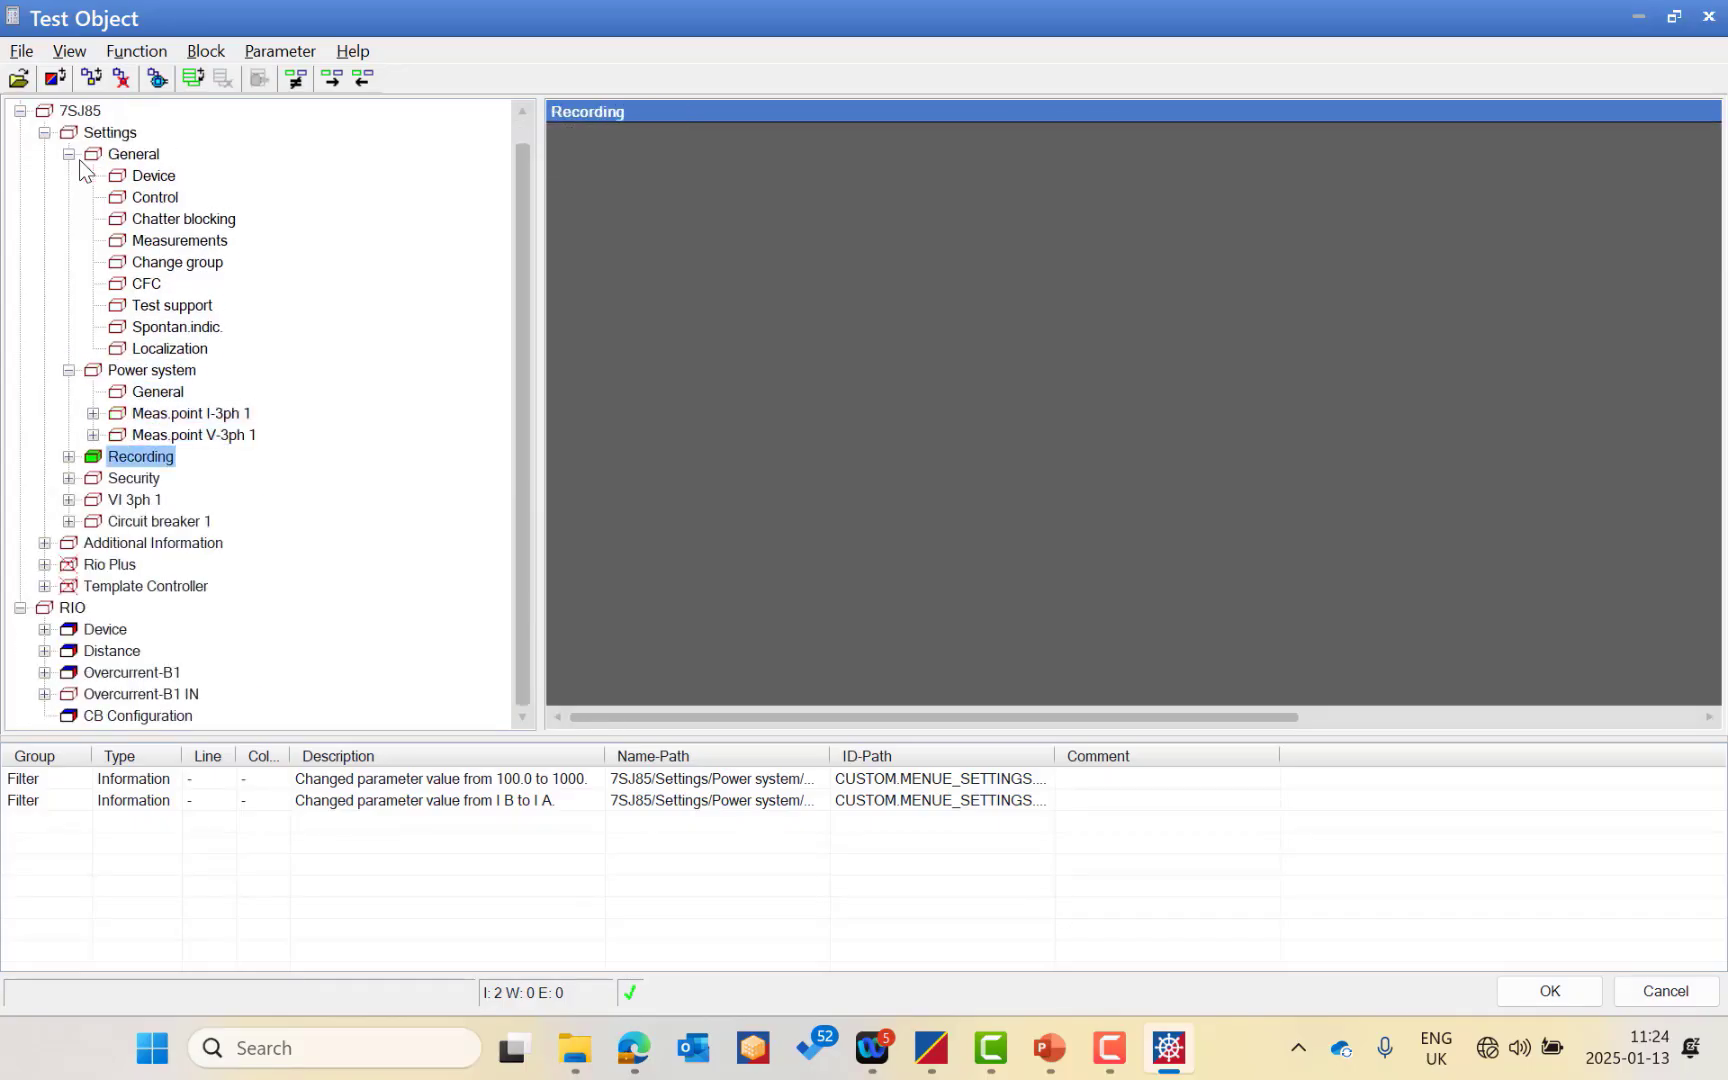
{"action": "key", "text": "Down"}
{"action": "key", "text": "Down"}
{"action": "key", "text": "Down"}
{"action": "key", "text": "Down"}
{"action": "key", "text": "Down"}
{"action": "key", "text": "Down"}
{"action": "key", "text": "Down"}
{"action": "key", "text": "Down"}
{"action": "key", "text": "Down"}
{"action": "key", "text": "Down"}
{"action": "key", "text": "Down"}
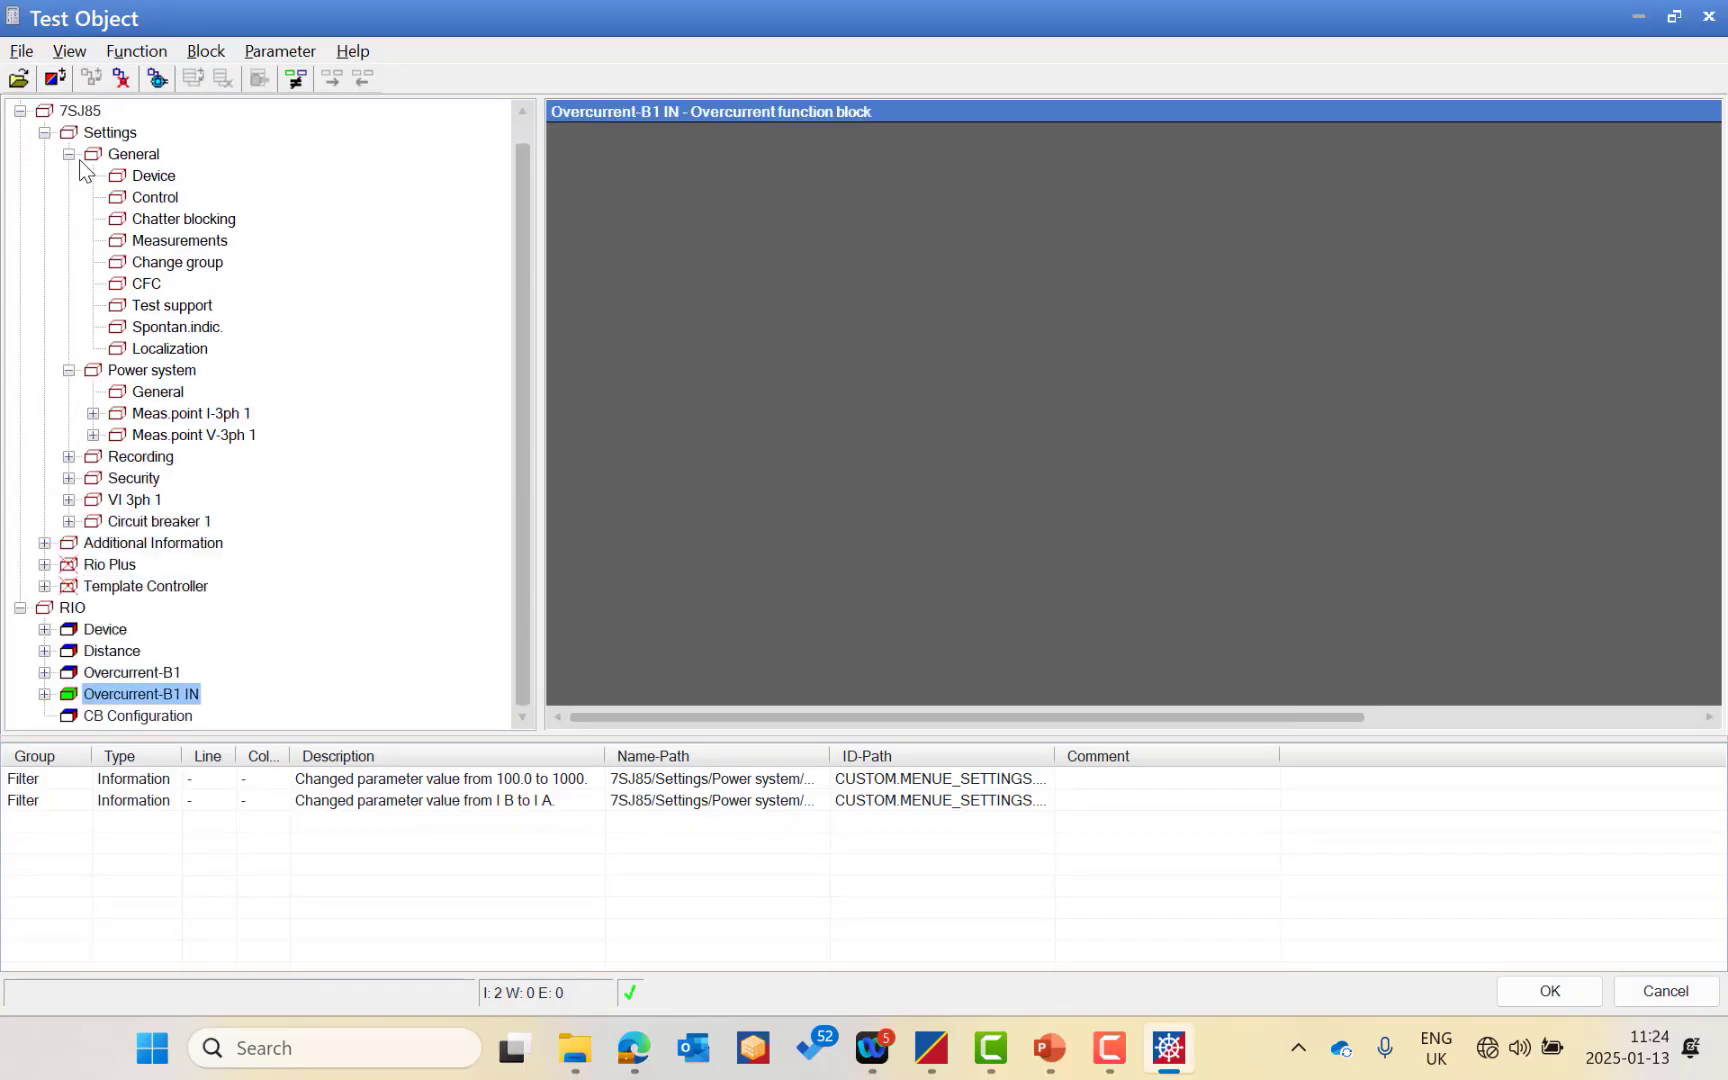
{"action": "key", "text": "Up"}
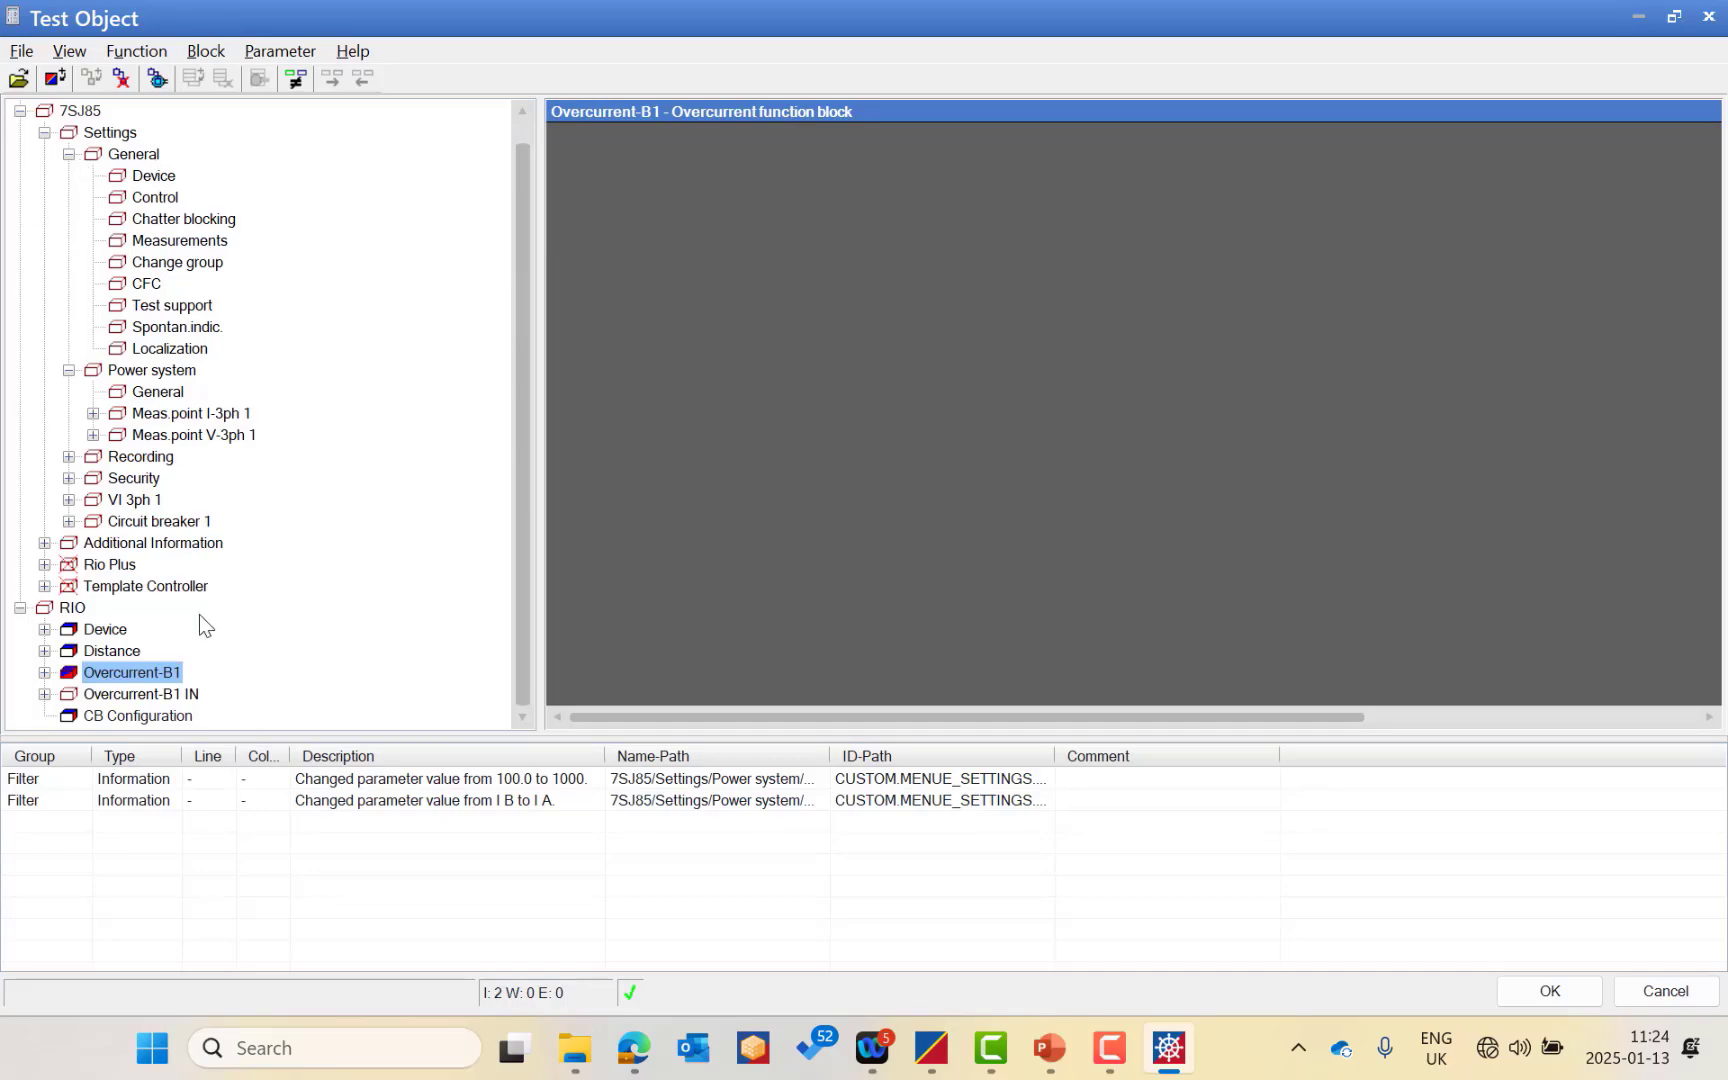
Review the relay parameters and phase elements of the Overcurrent-B1 block, and return to the template document.
{"action": "double_click", "coordinate": [89, 672]}
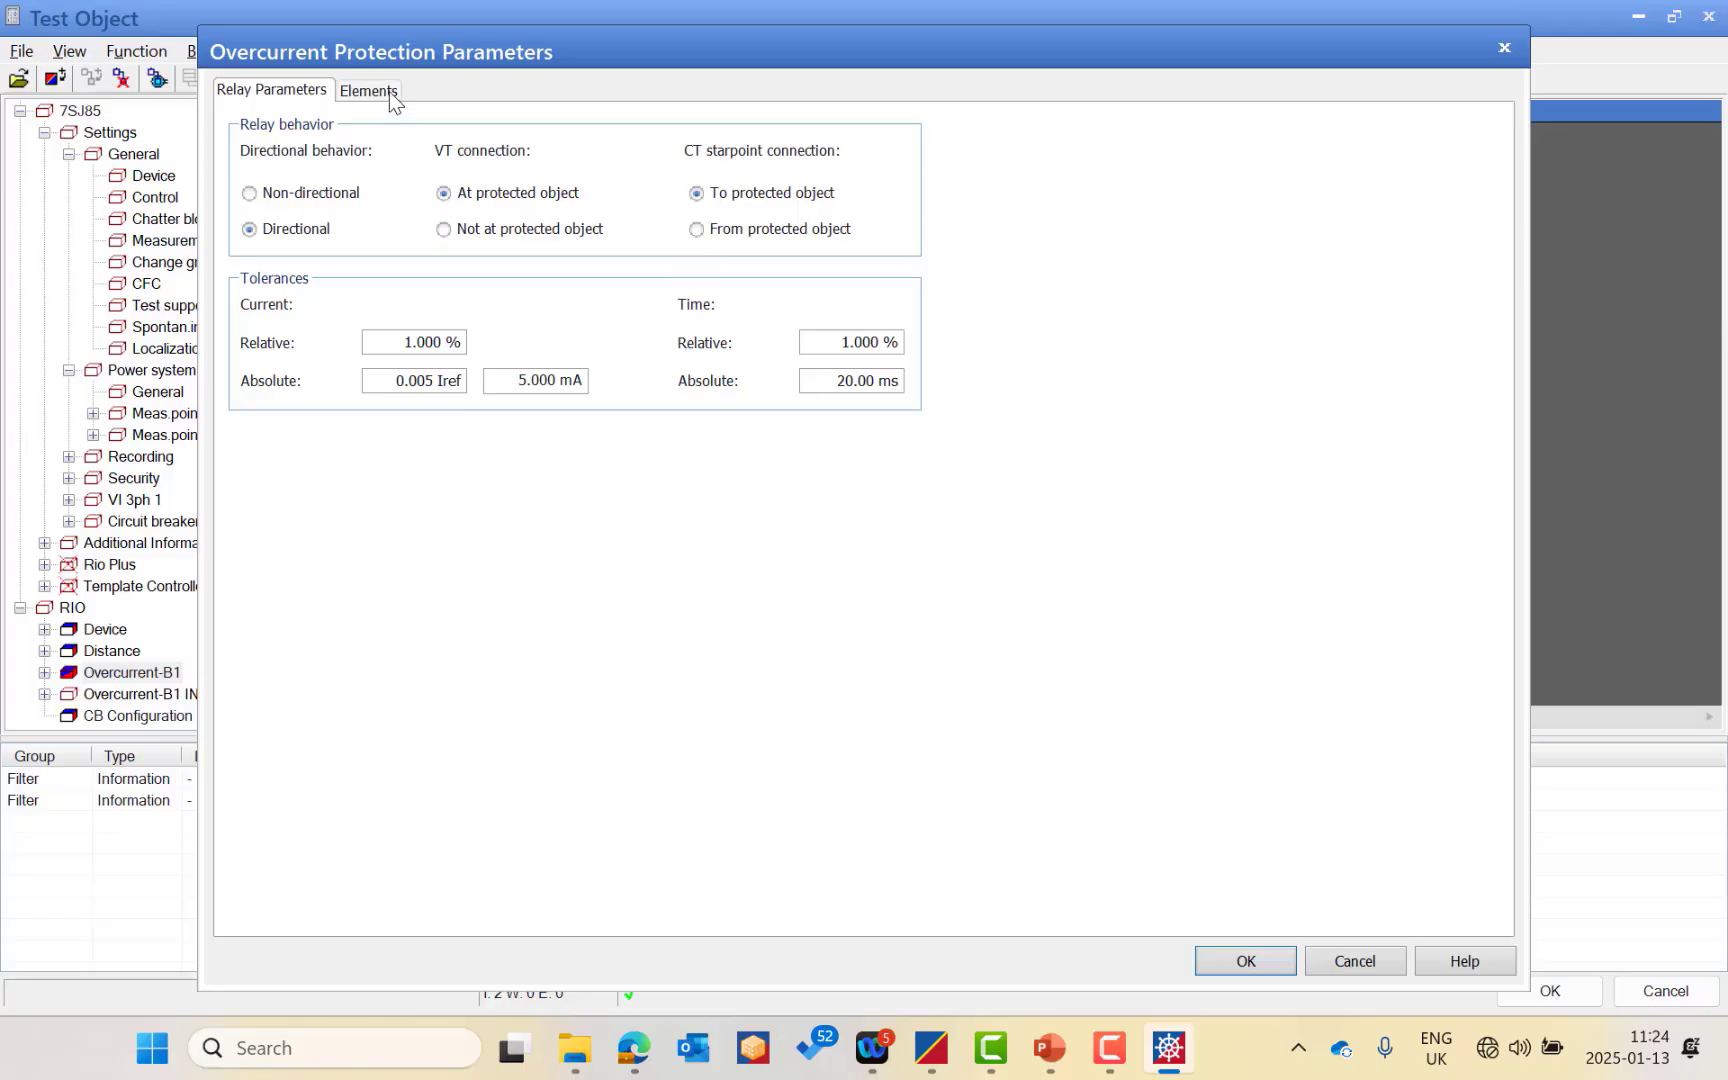
{"action": "left_click_drag", "start_coordinate": [583, 53], "coordinate": [522, 48]}
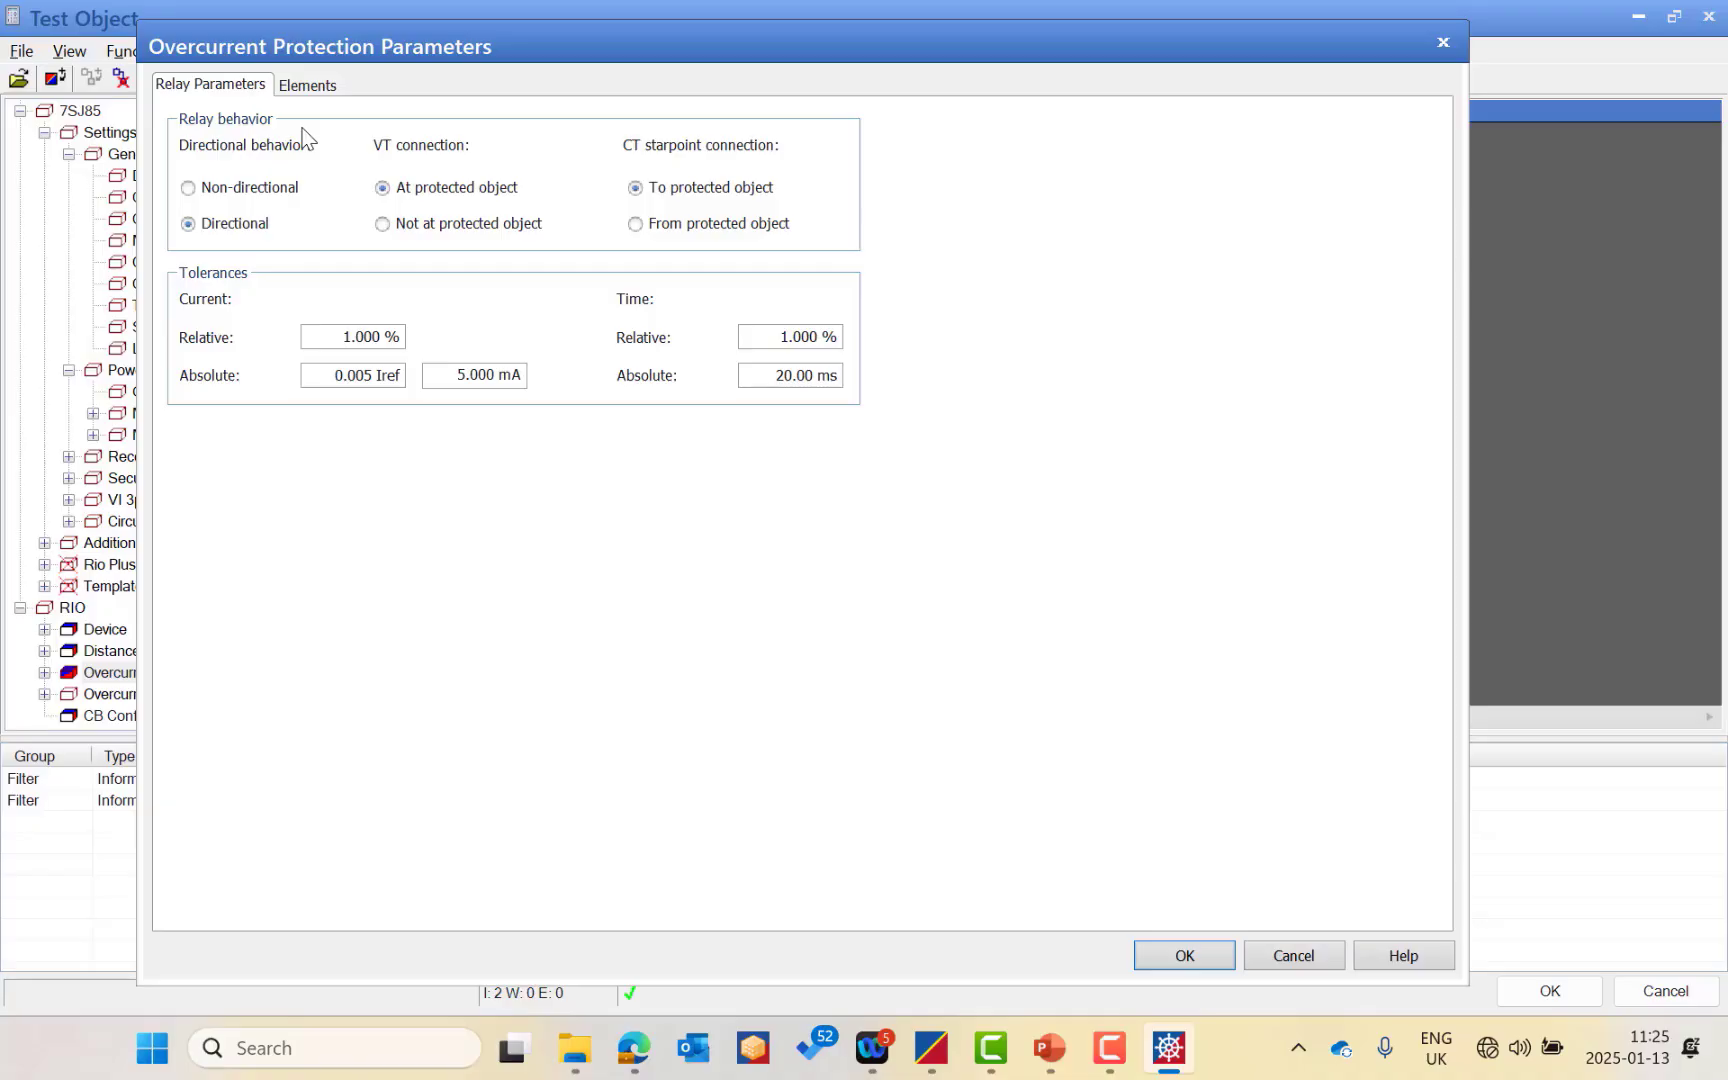
{"action": "left_click", "coordinate": [306, 84]}
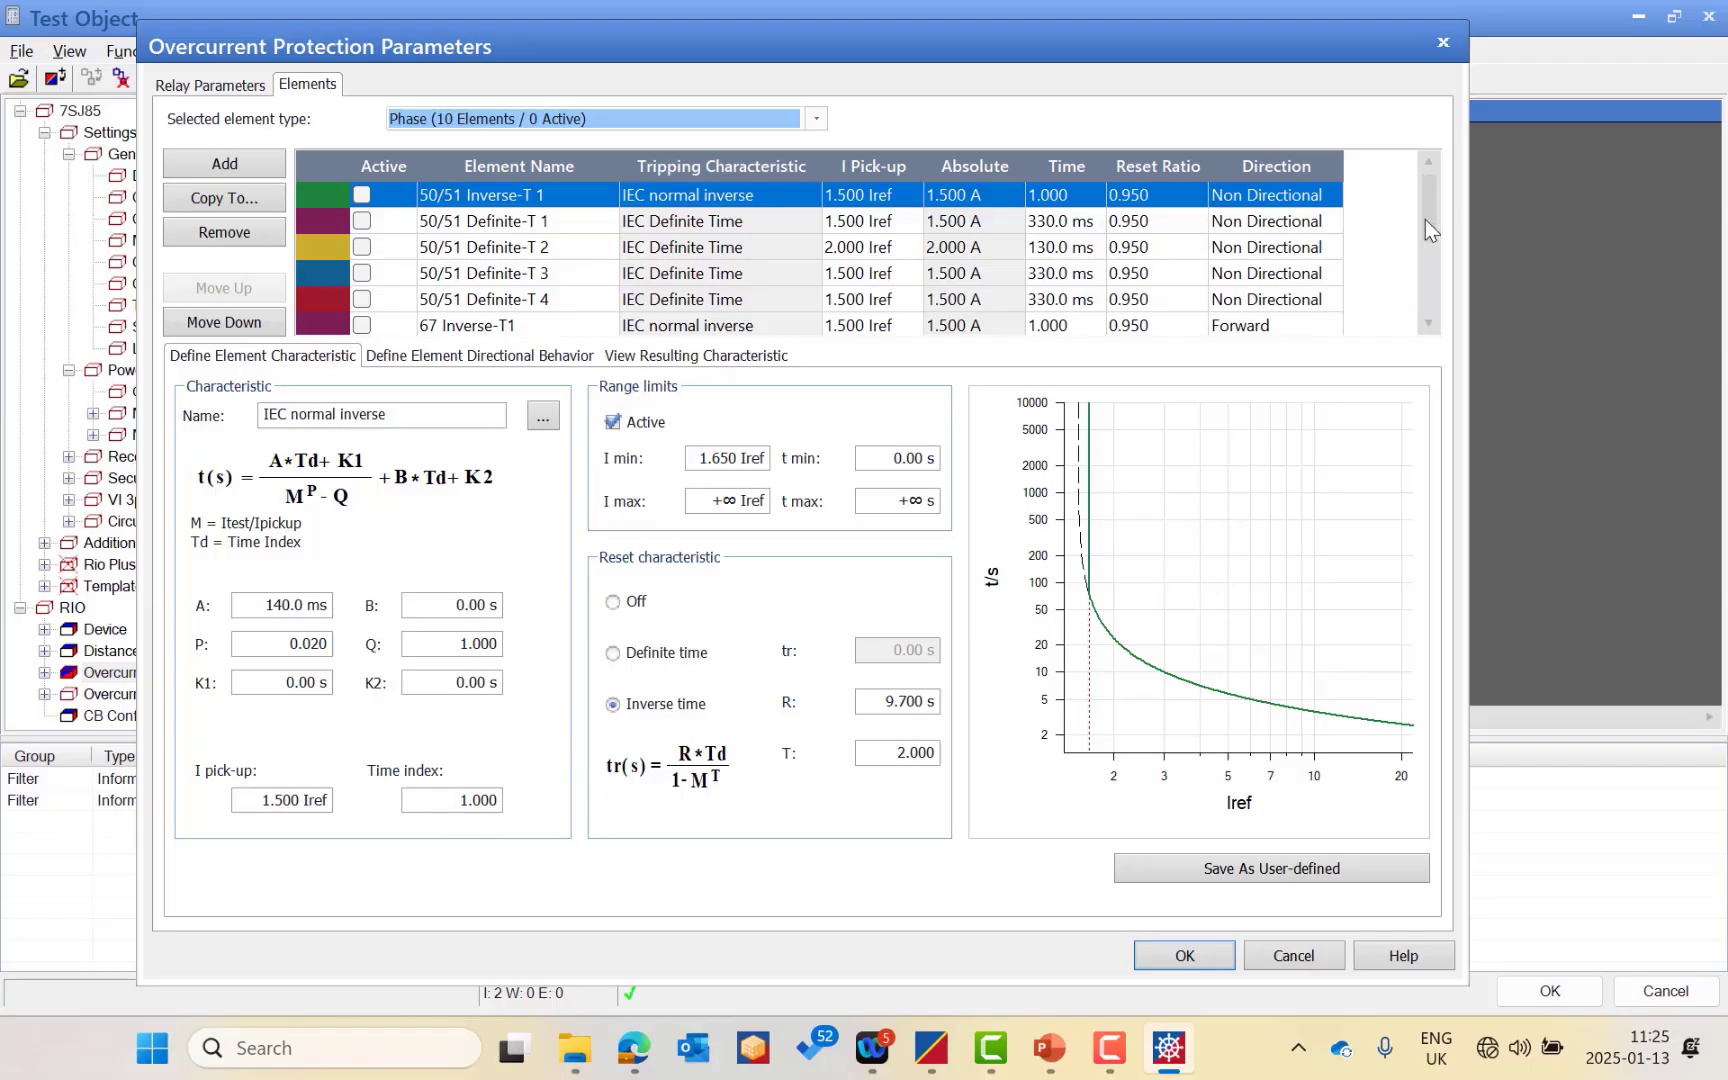
{"action": "scroll", "coordinate": [1426, 219], "scroll_direction": "down", "scroll_amount": 2}
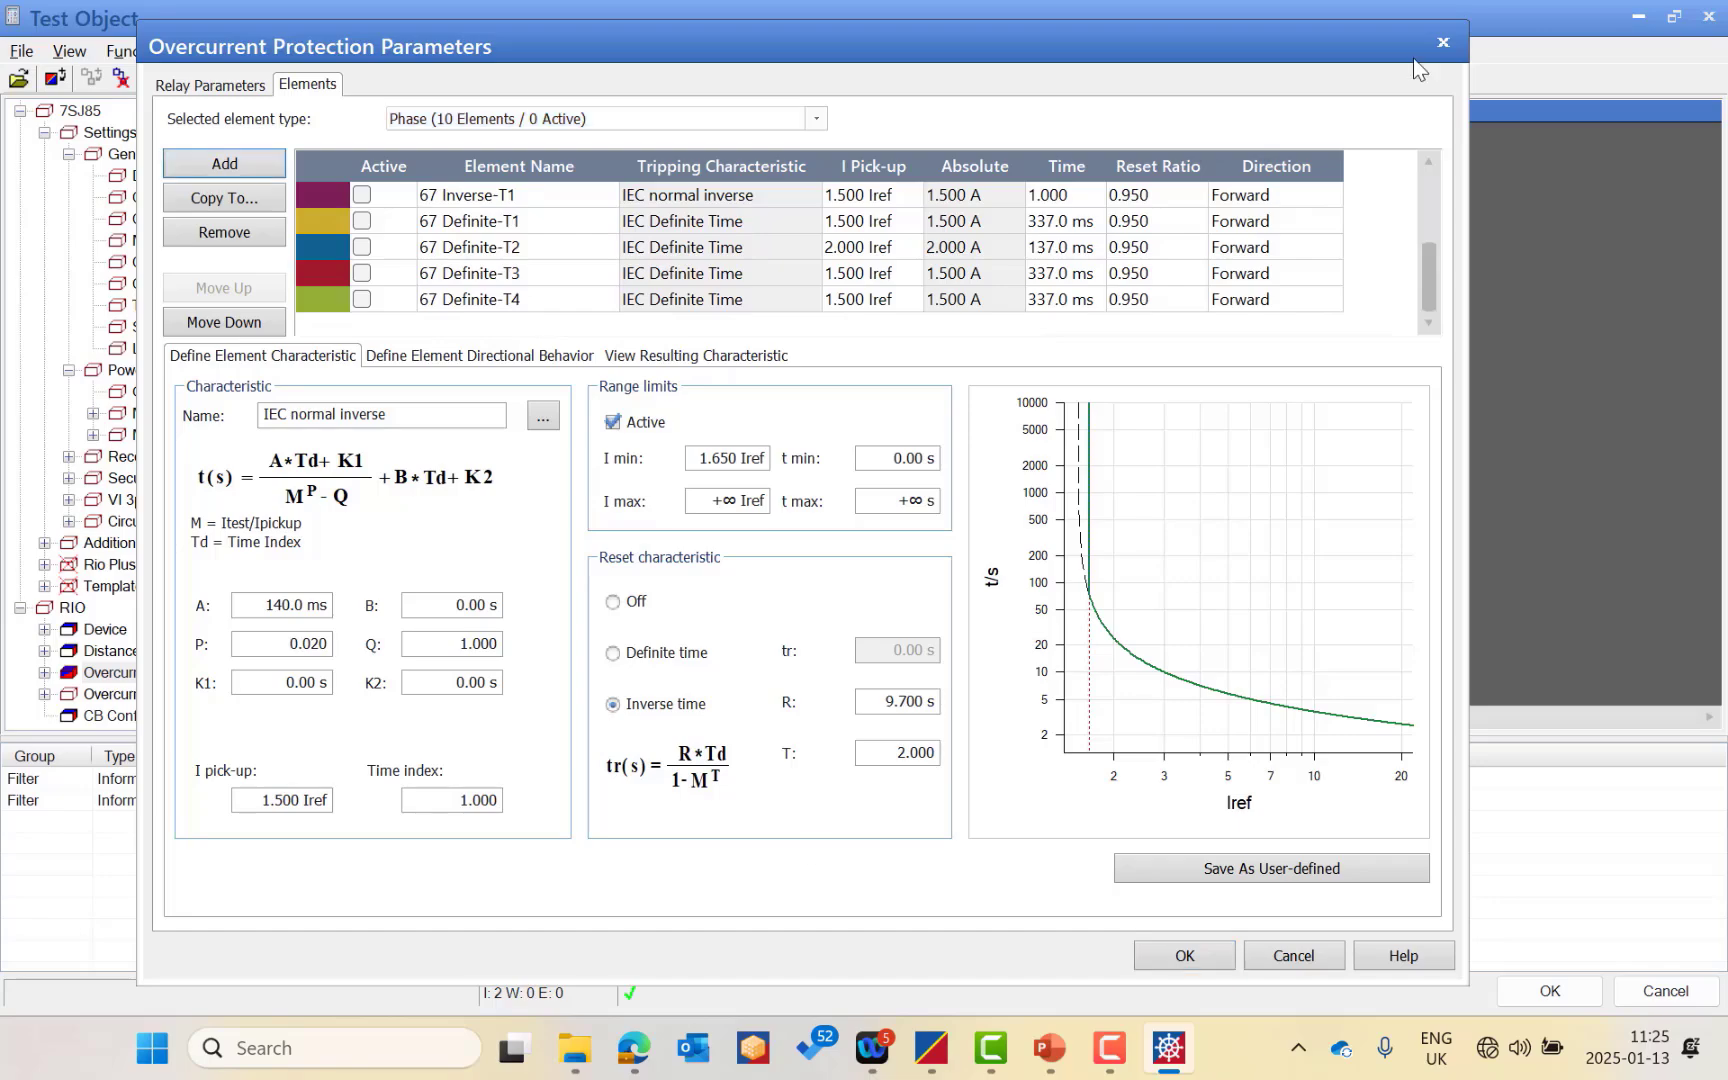
{"action": "left_click", "coordinate": [1444, 43]}
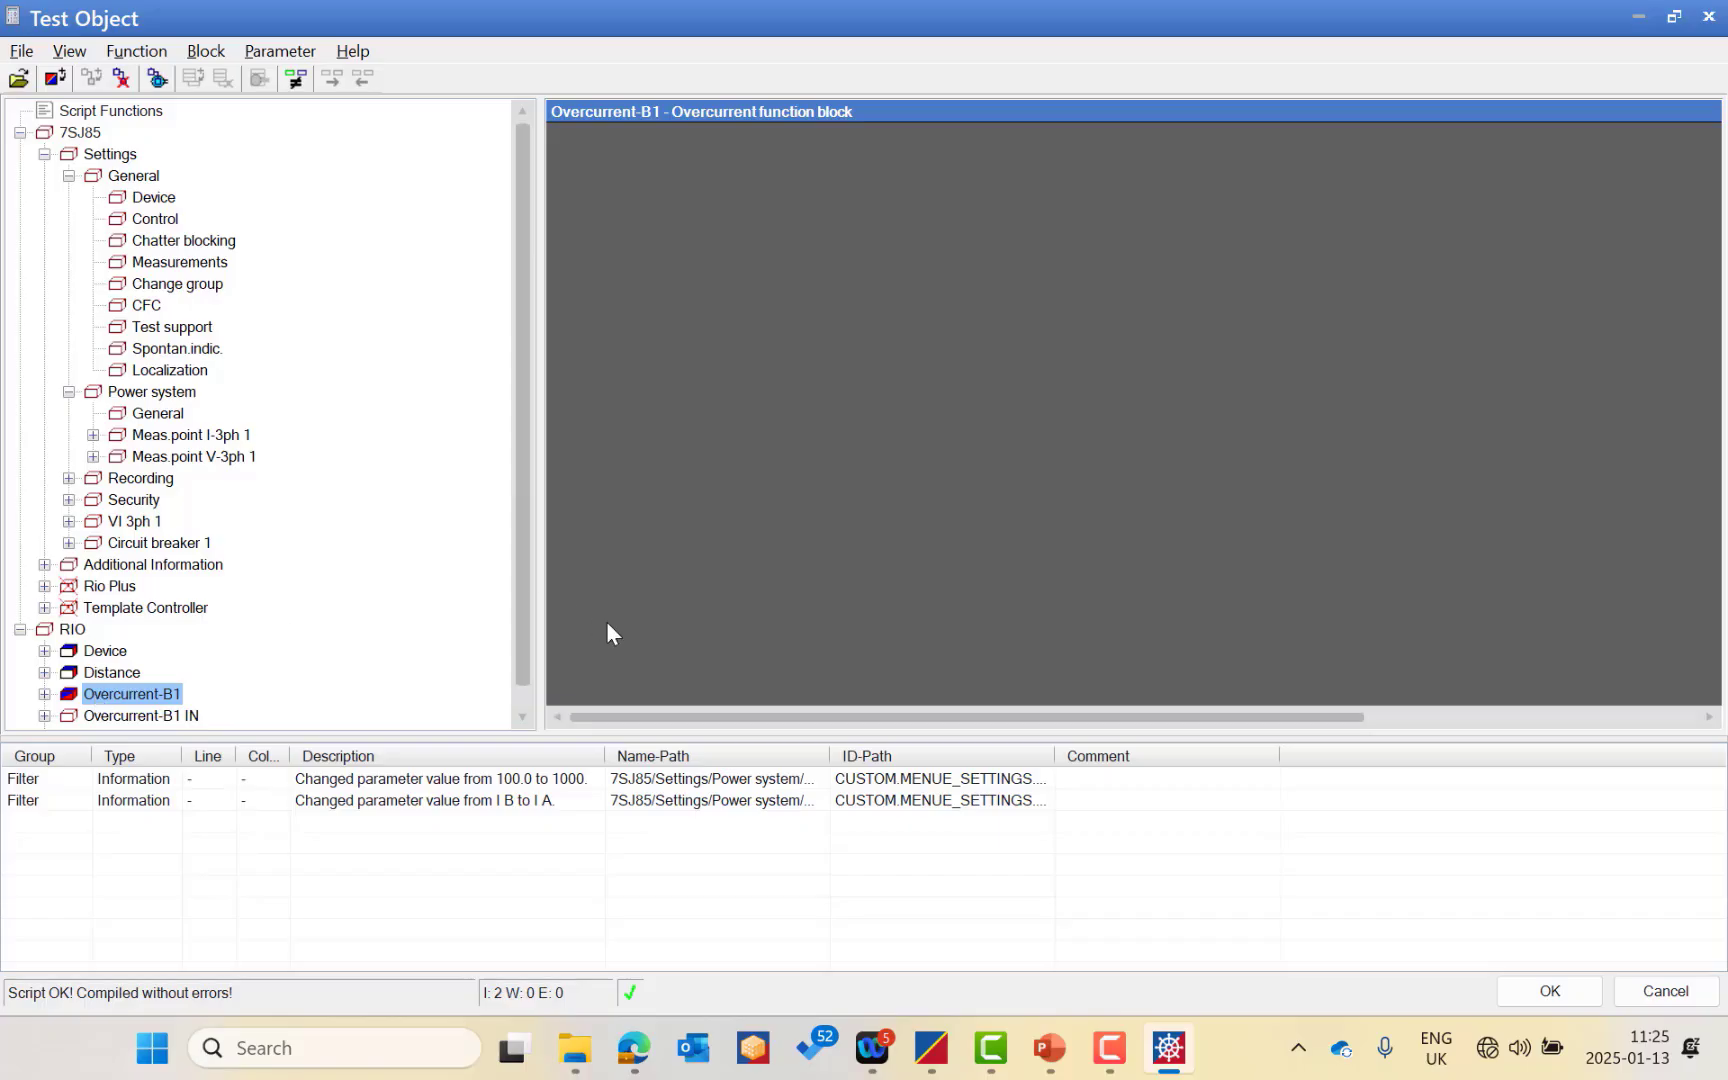
{"action": "left_click", "coordinate": [1550, 990]}
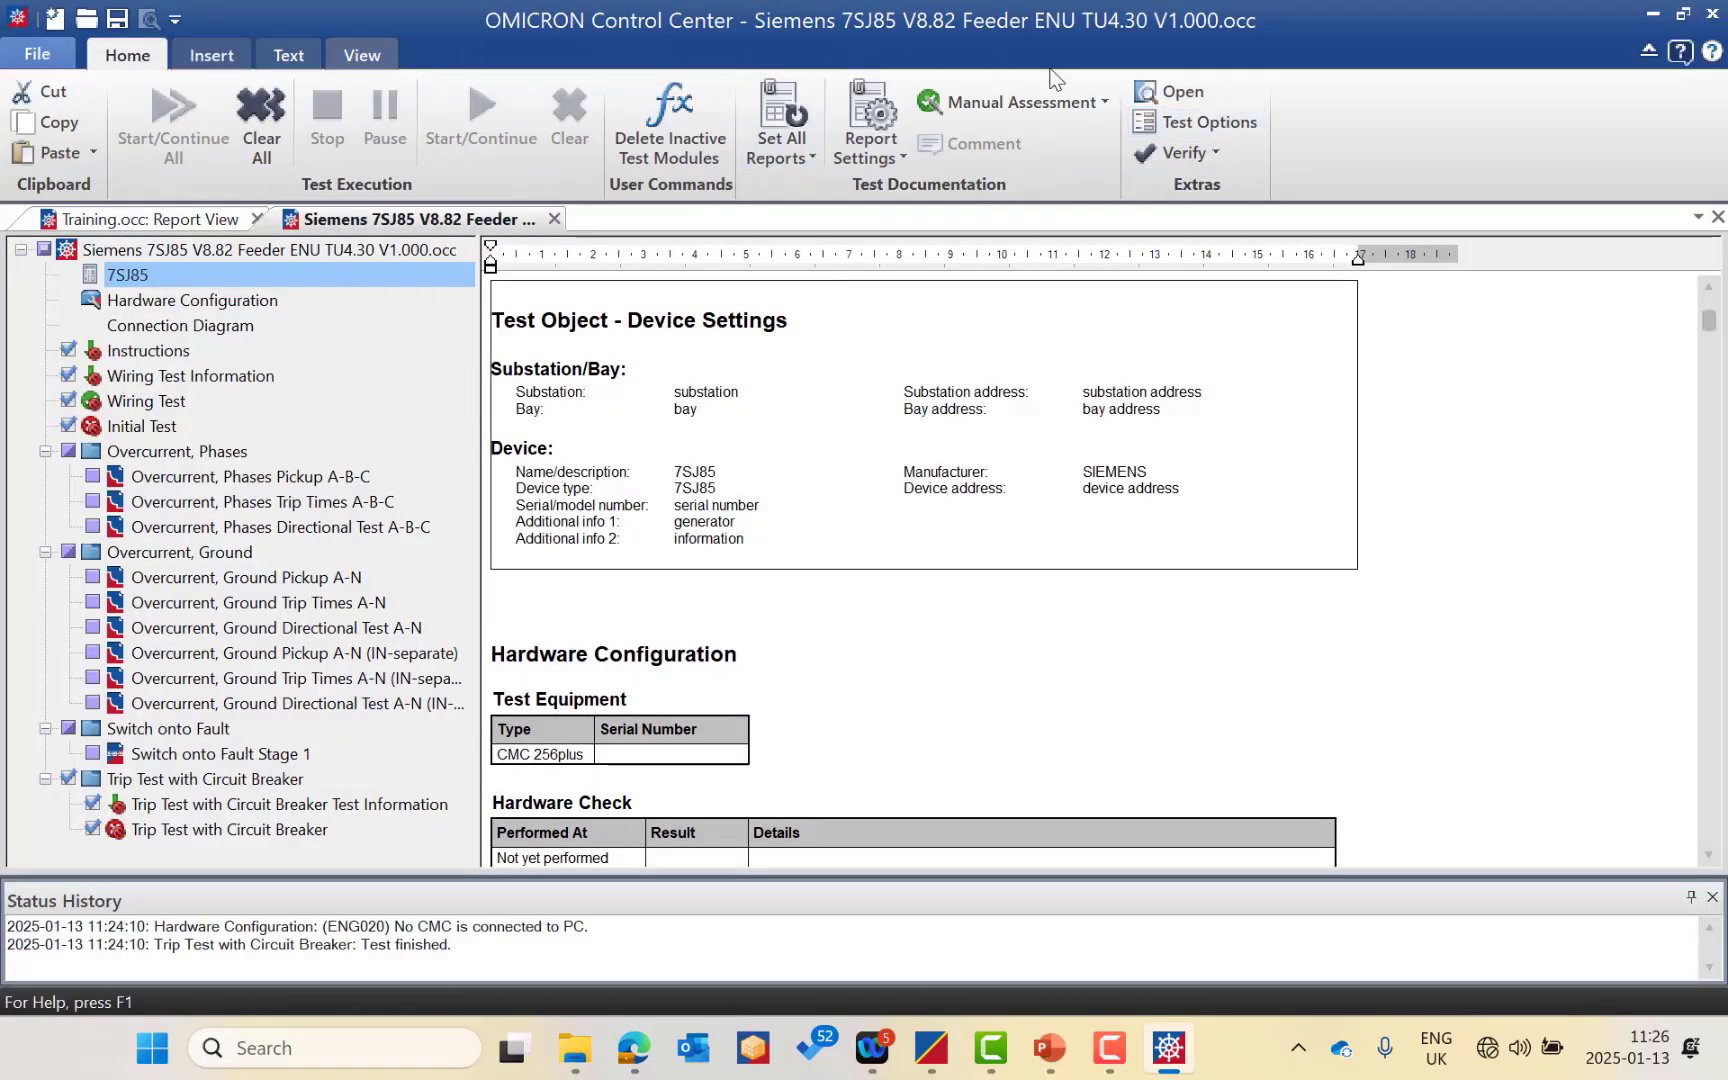
In the test options, choose to stop the overall test when a test result is assessed as Failed.
{"action": "left_click", "coordinate": [1165, 126]}
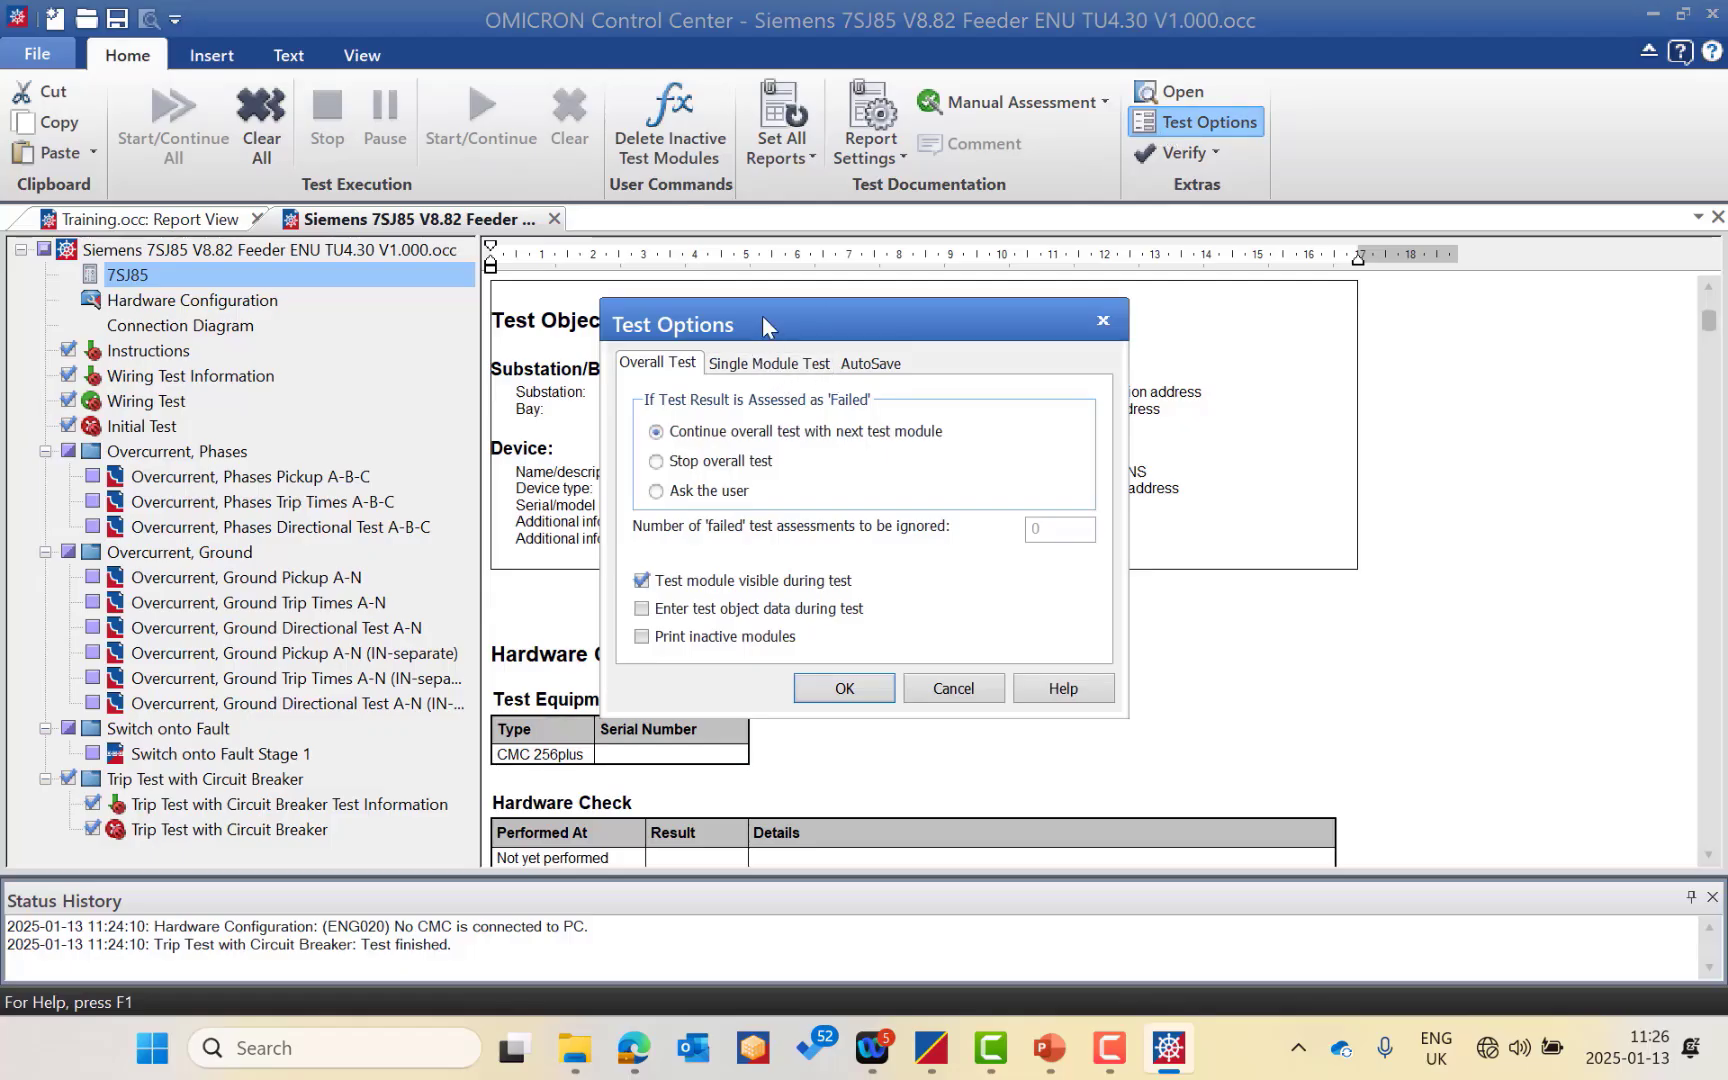
{"action": "left_click_drag", "start_coordinate": [762, 315], "coordinate": [476, 202]}
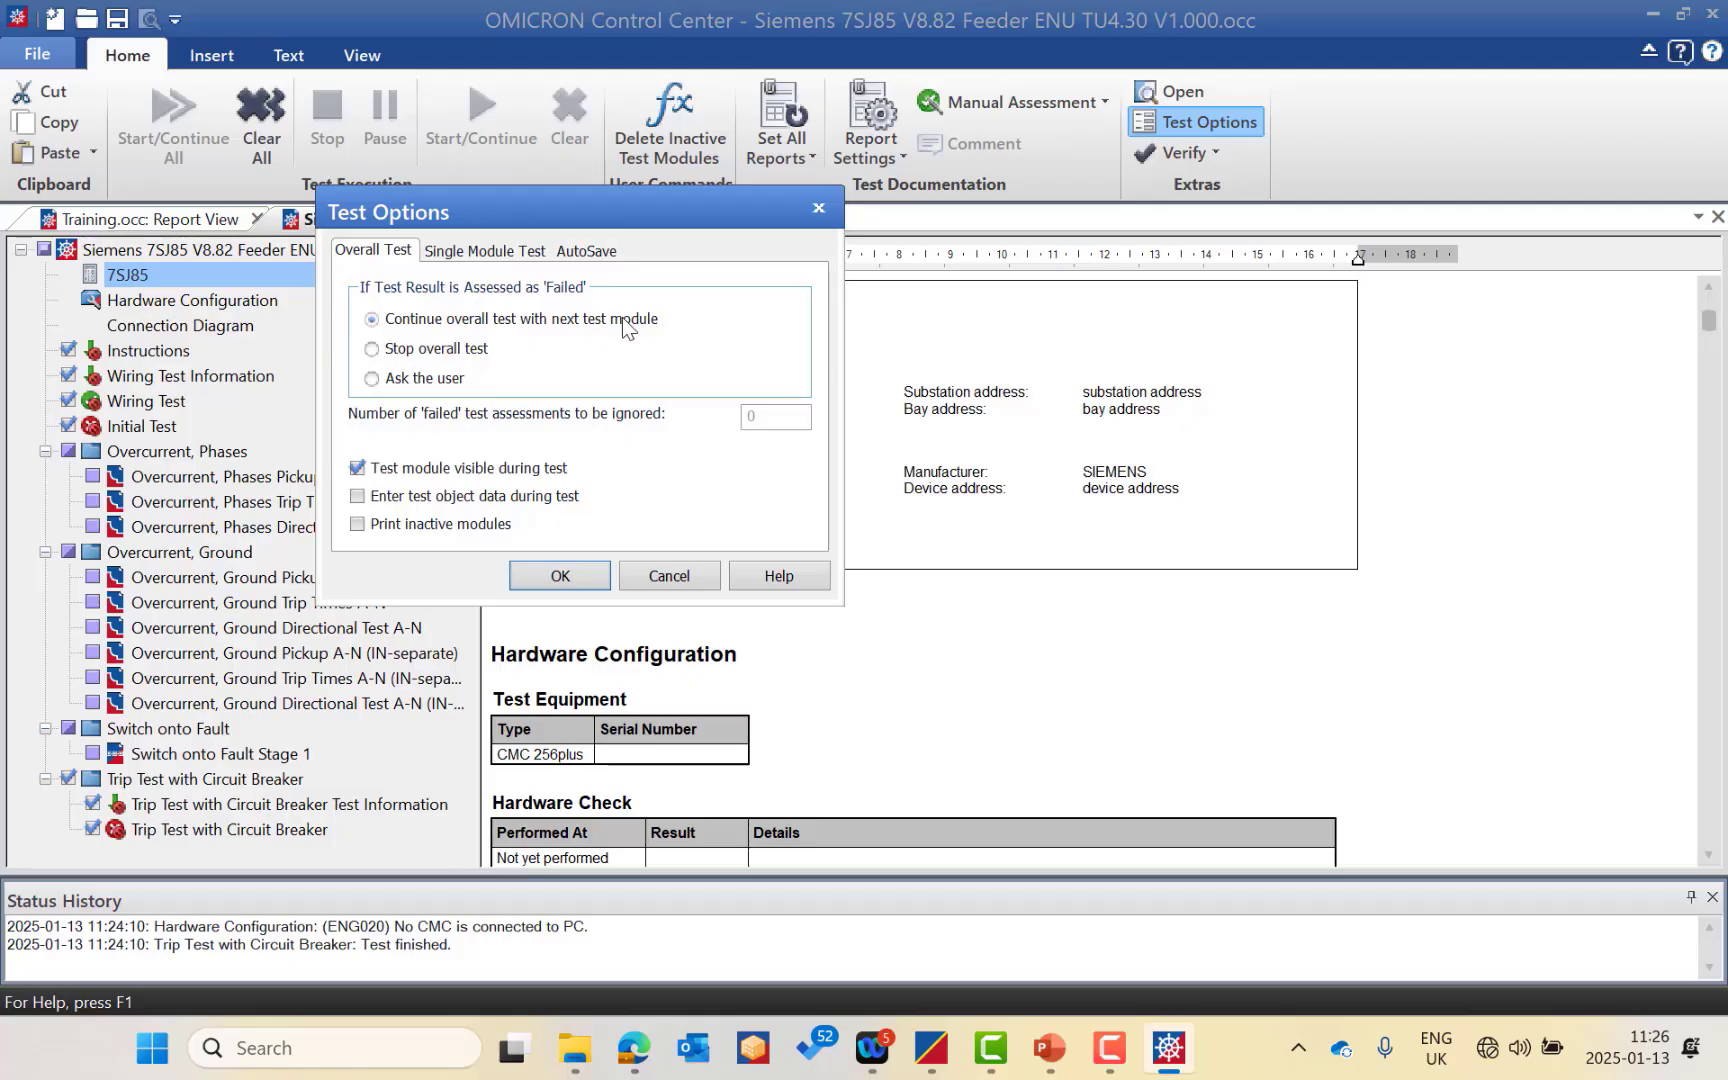
{"action": "left_click", "coordinate": [437, 349]}
Enable AutoSave in the test options with the number of processed modules set to 1.
{"action": "left_click", "coordinate": [589, 255]}
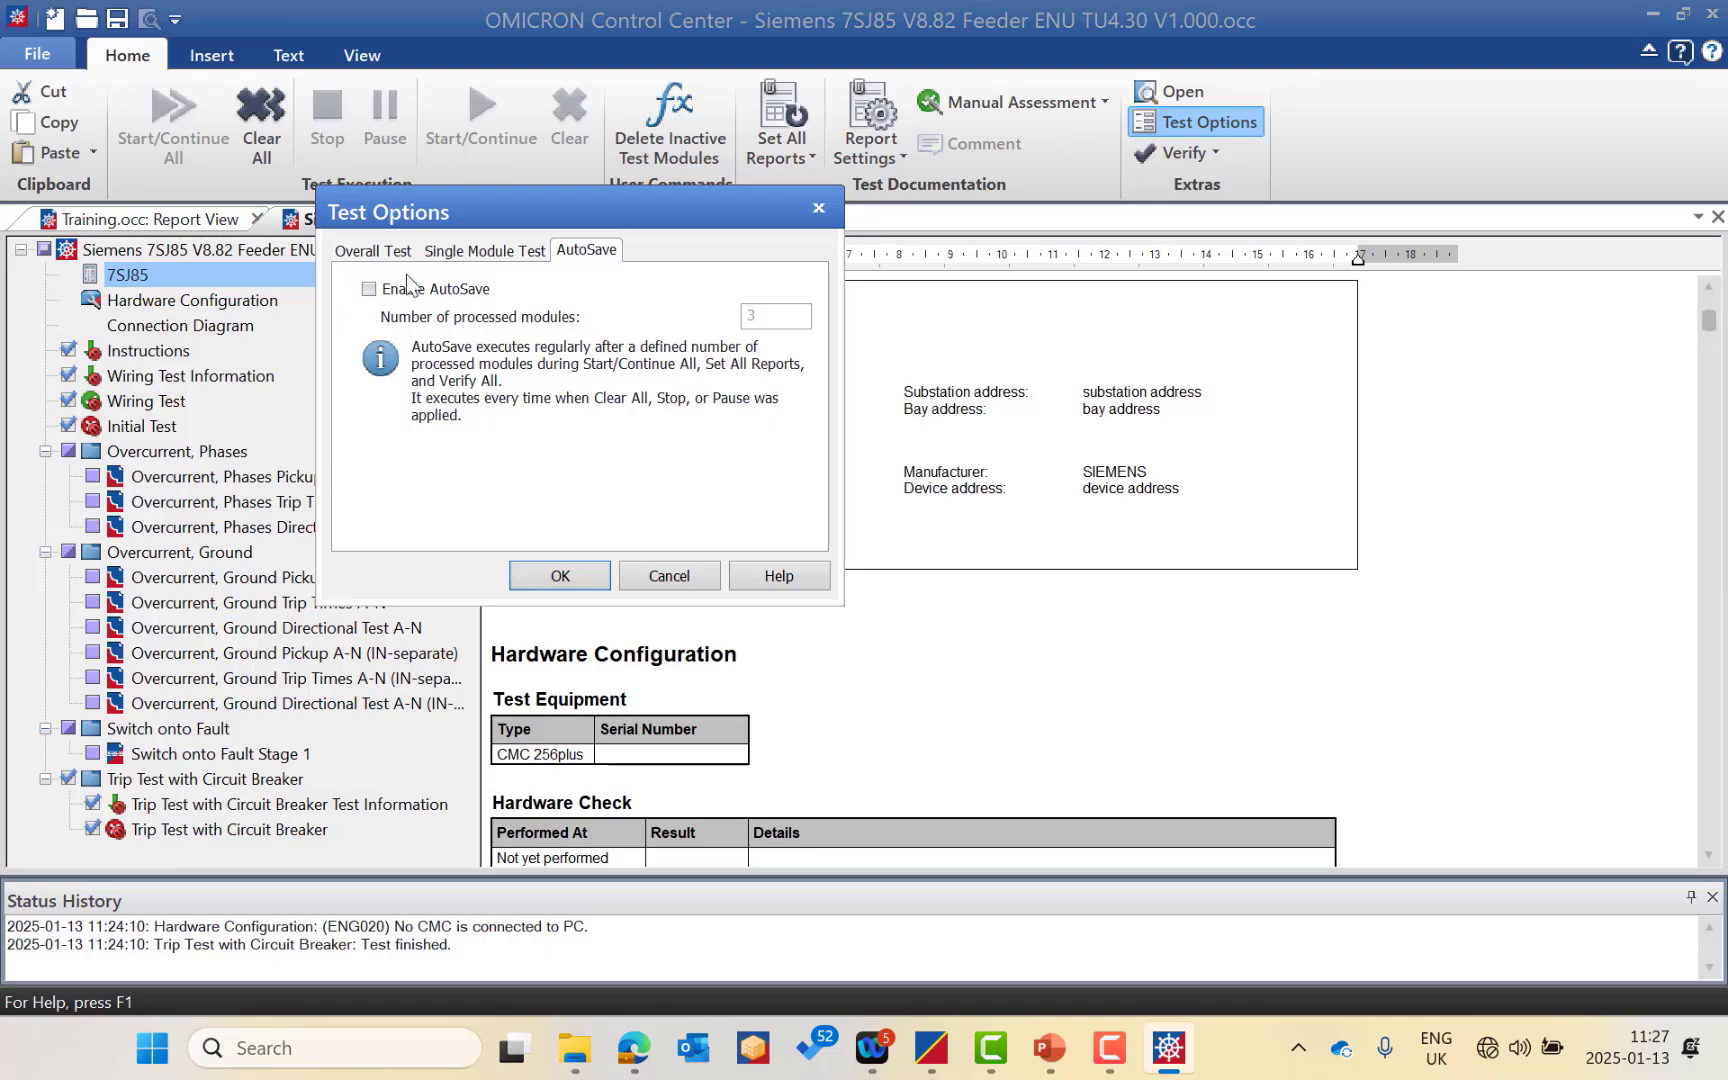
{"action": "left_click", "coordinate": [380, 290]}
{"action": "double_click", "coordinate": [774, 327]}
{"action": "type", "text": "1"}
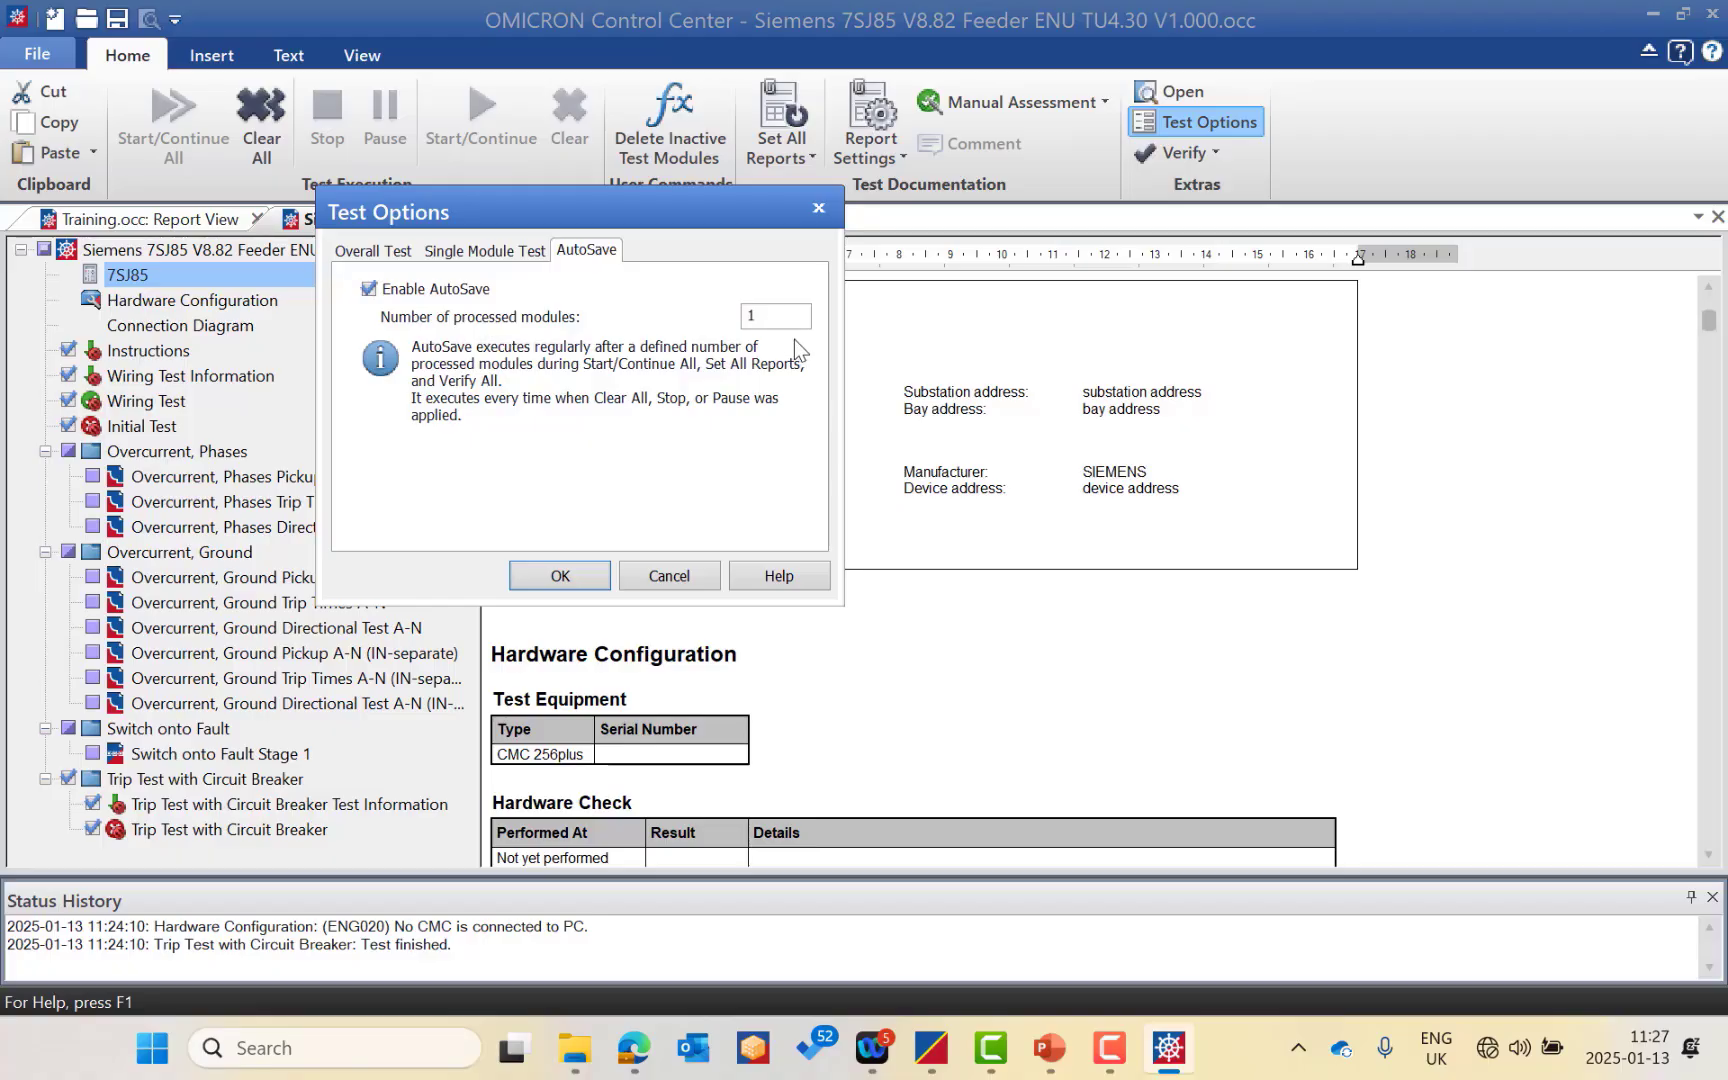